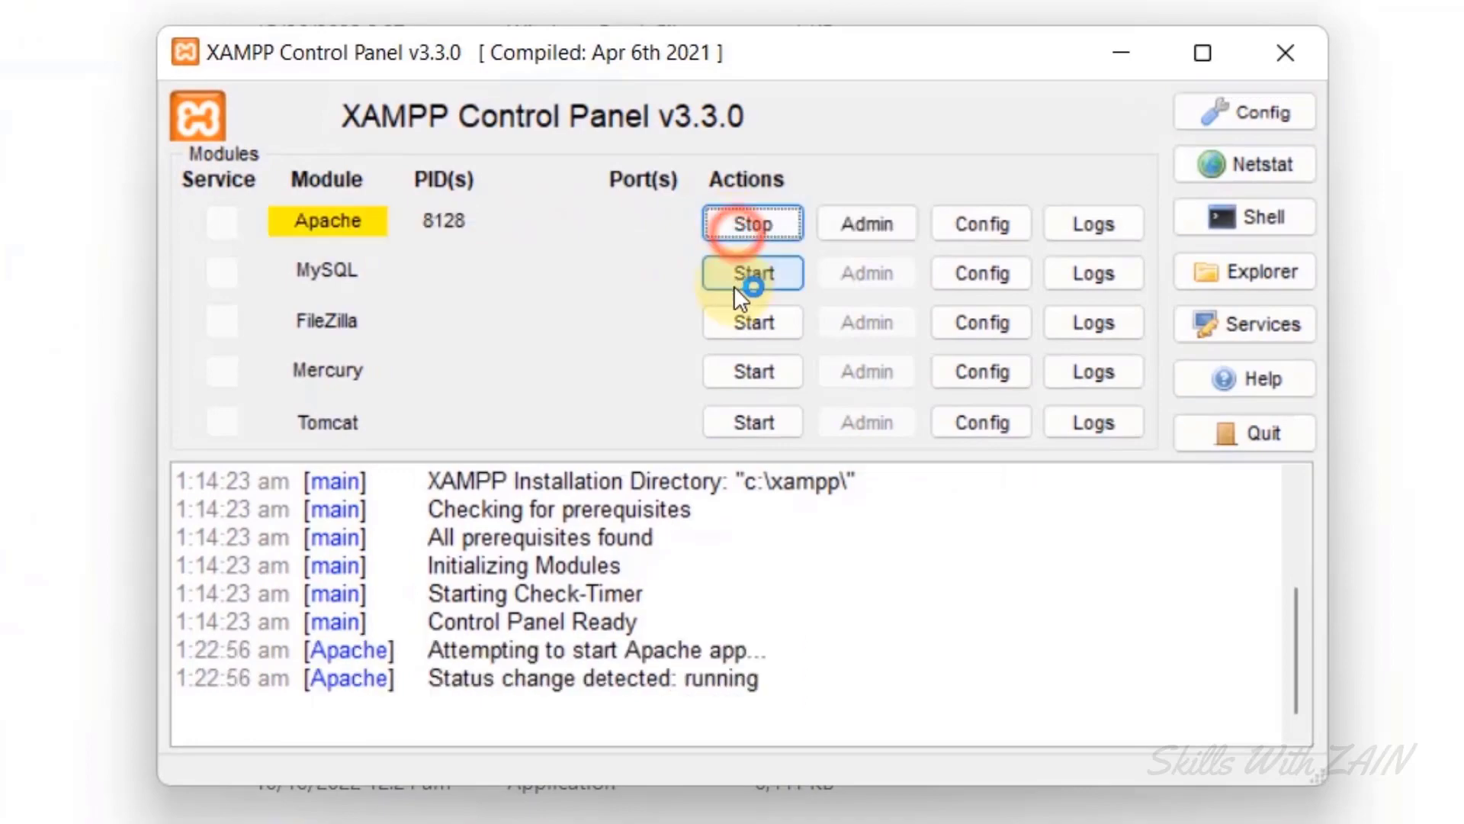
Start the MySQL service alongside the already-running Apache.
{"action": "left_click", "coordinate": [741, 290]}
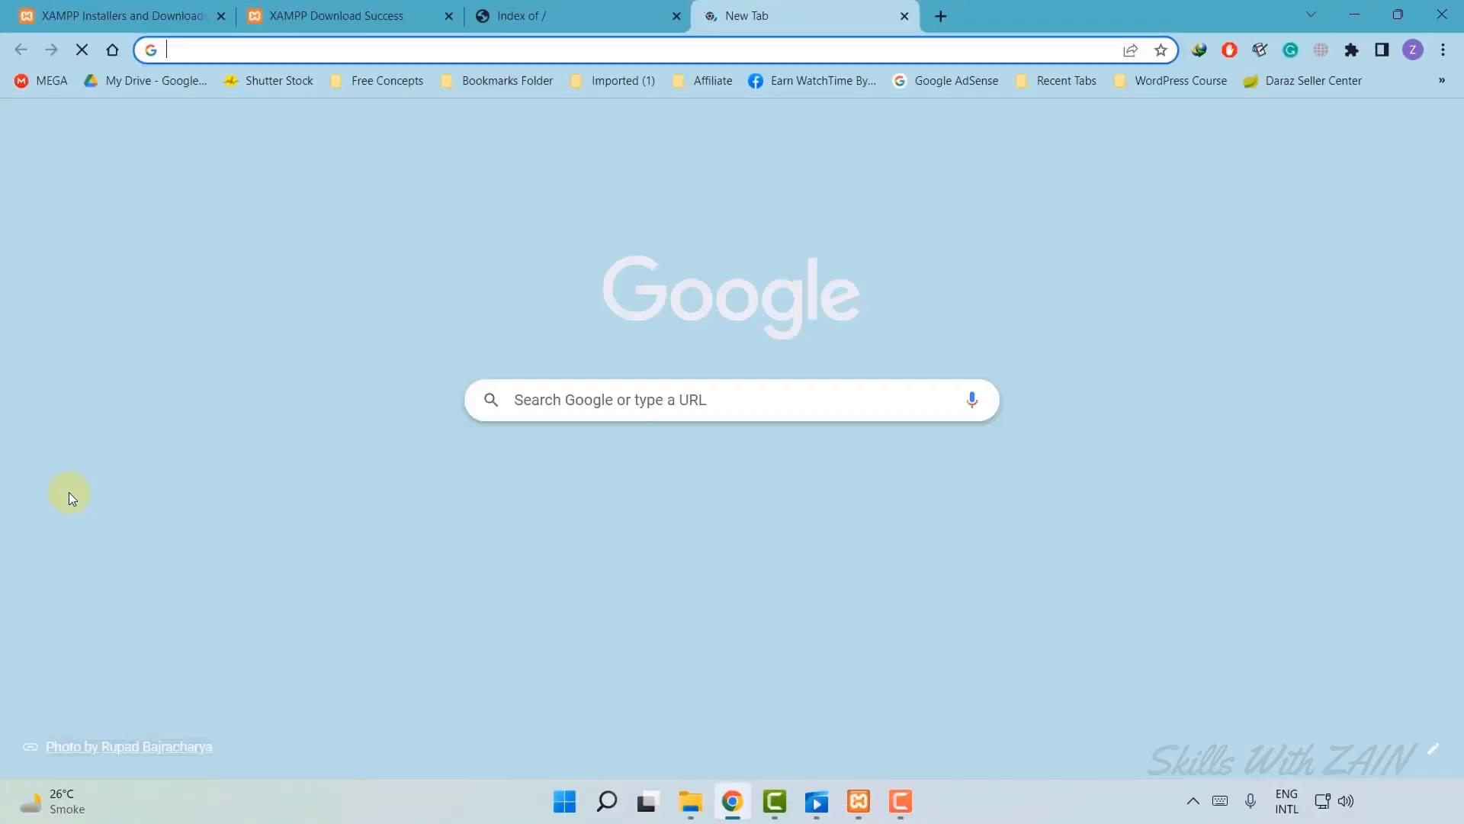
Download the wordpress-6.0.2.zip release from wordpress.org and dismiss the thank-you message.
{"action": "type", "text": "wordp"}
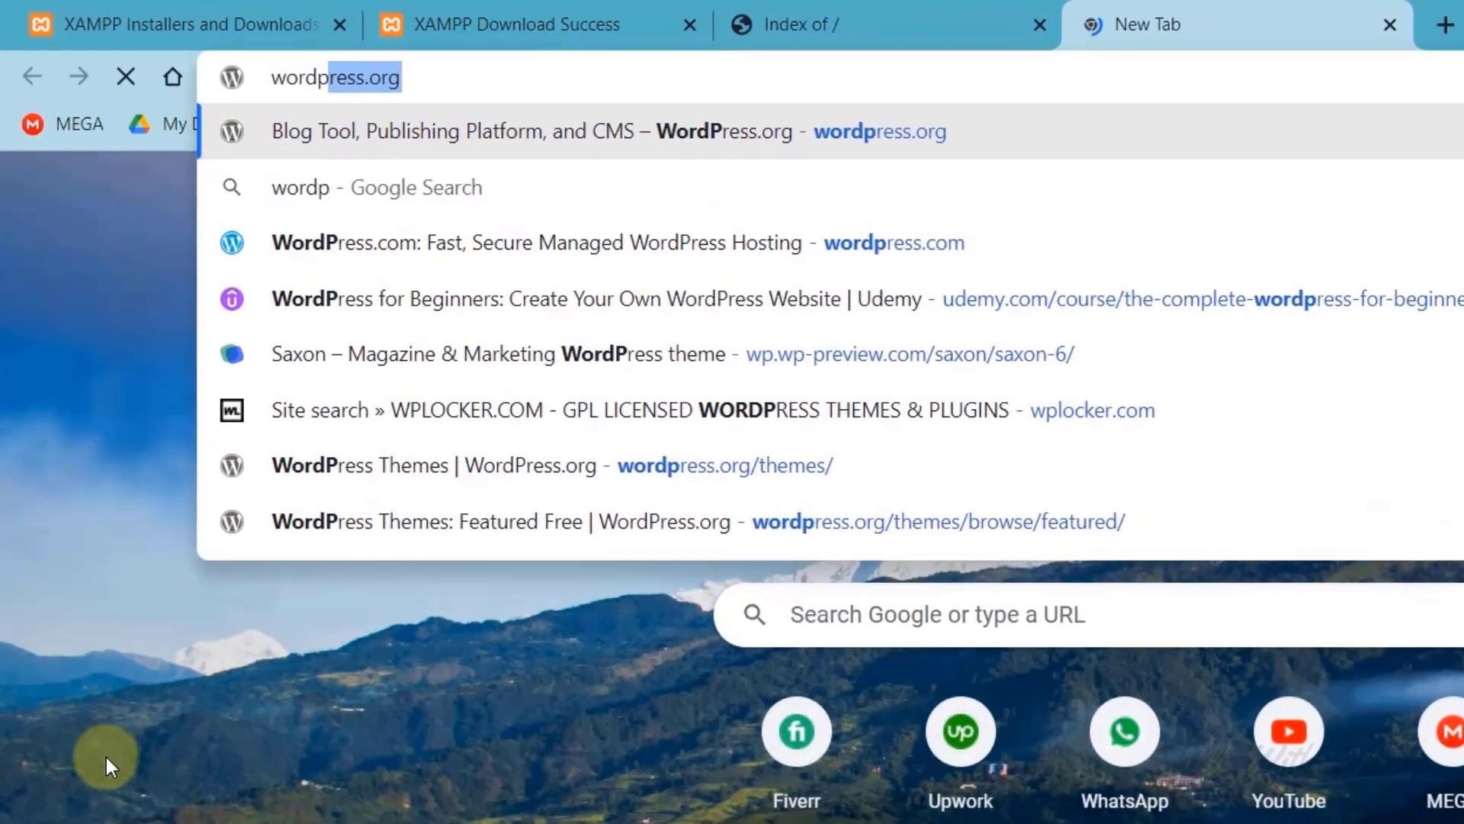
{"action": "type", "text": "ress.org"}
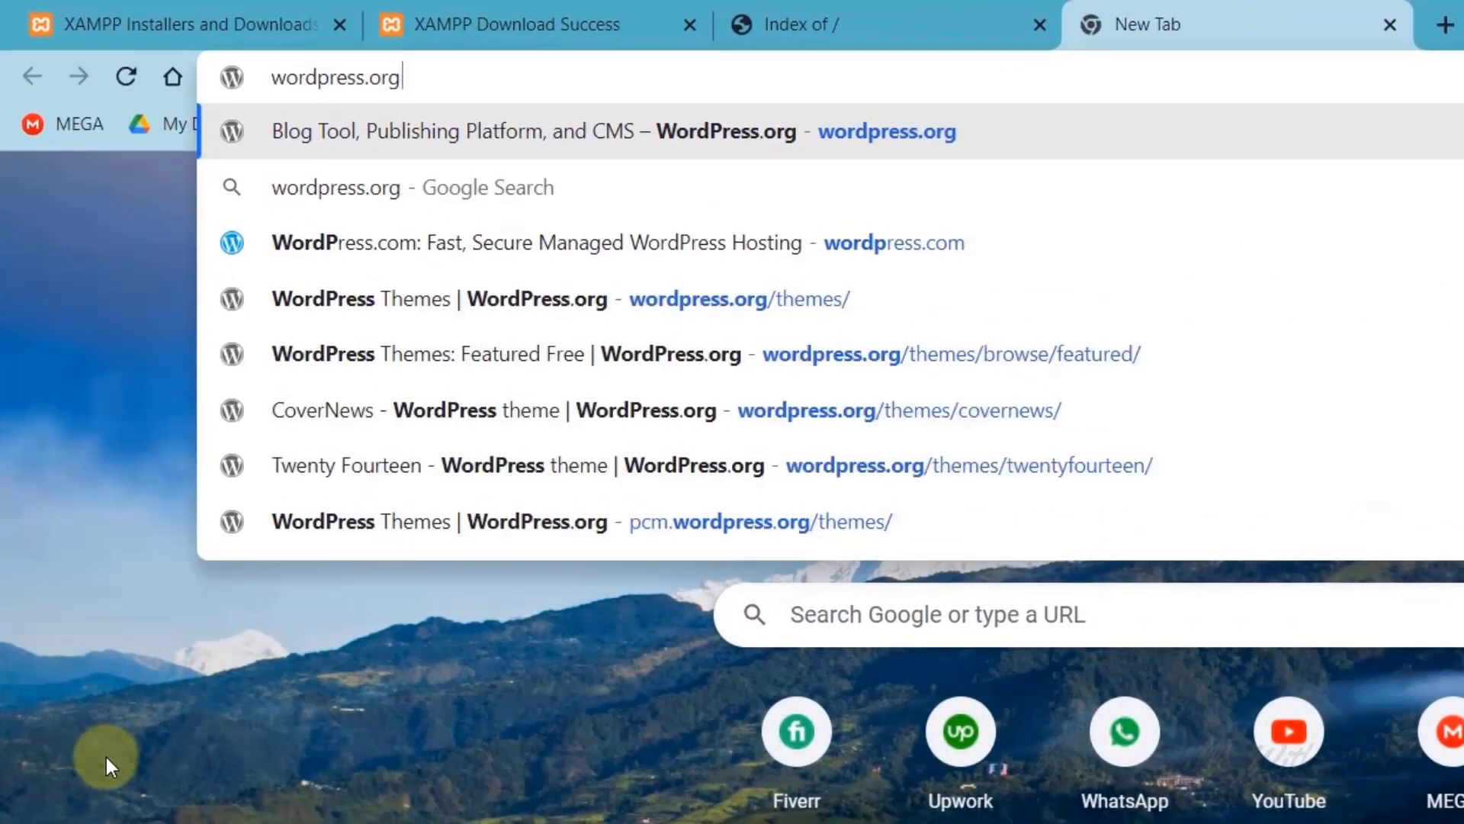
{"action": "key", "text": "Return"}
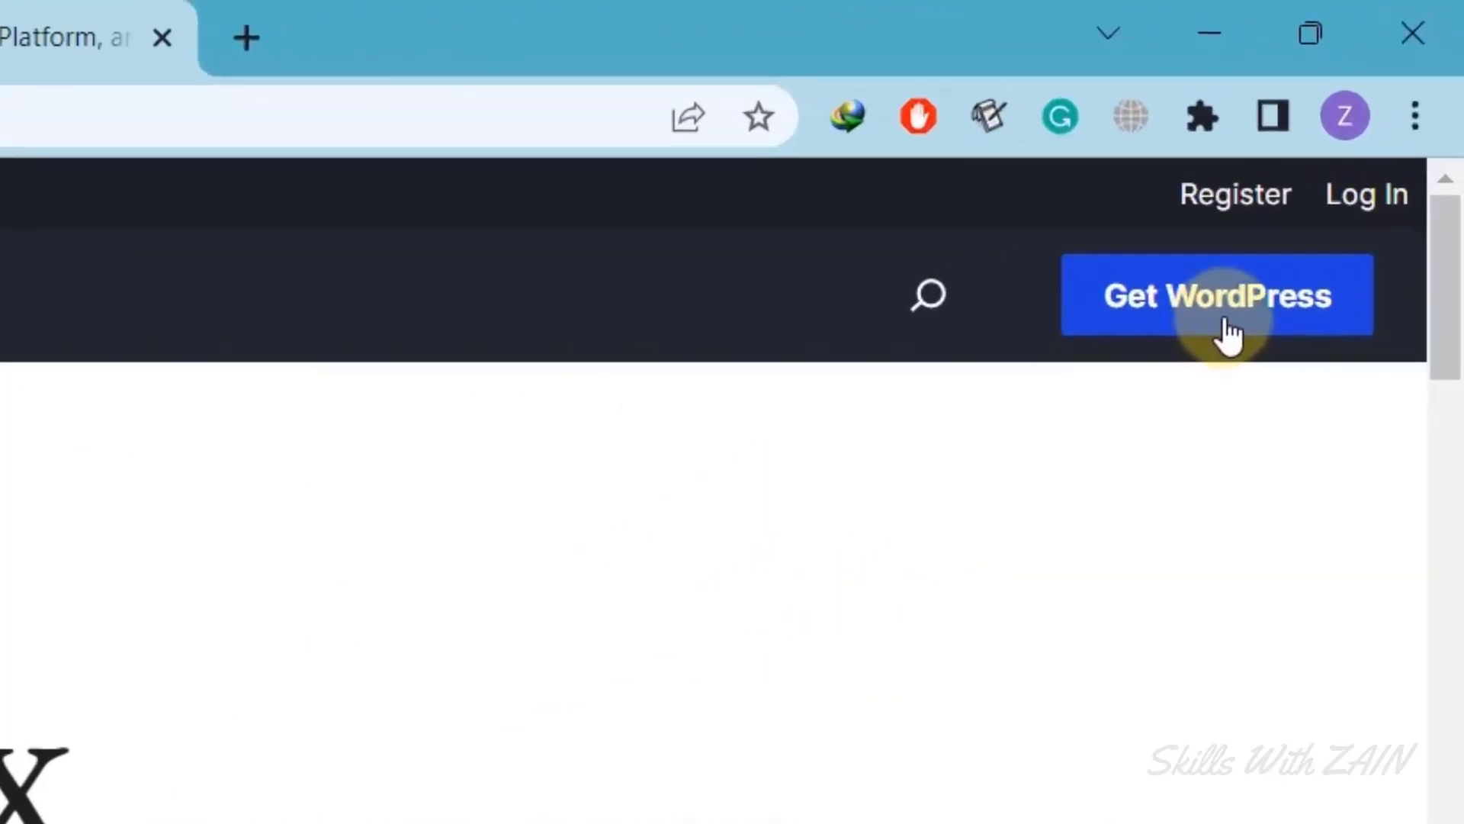
{"action": "left_click", "coordinate": [1230, 333]}
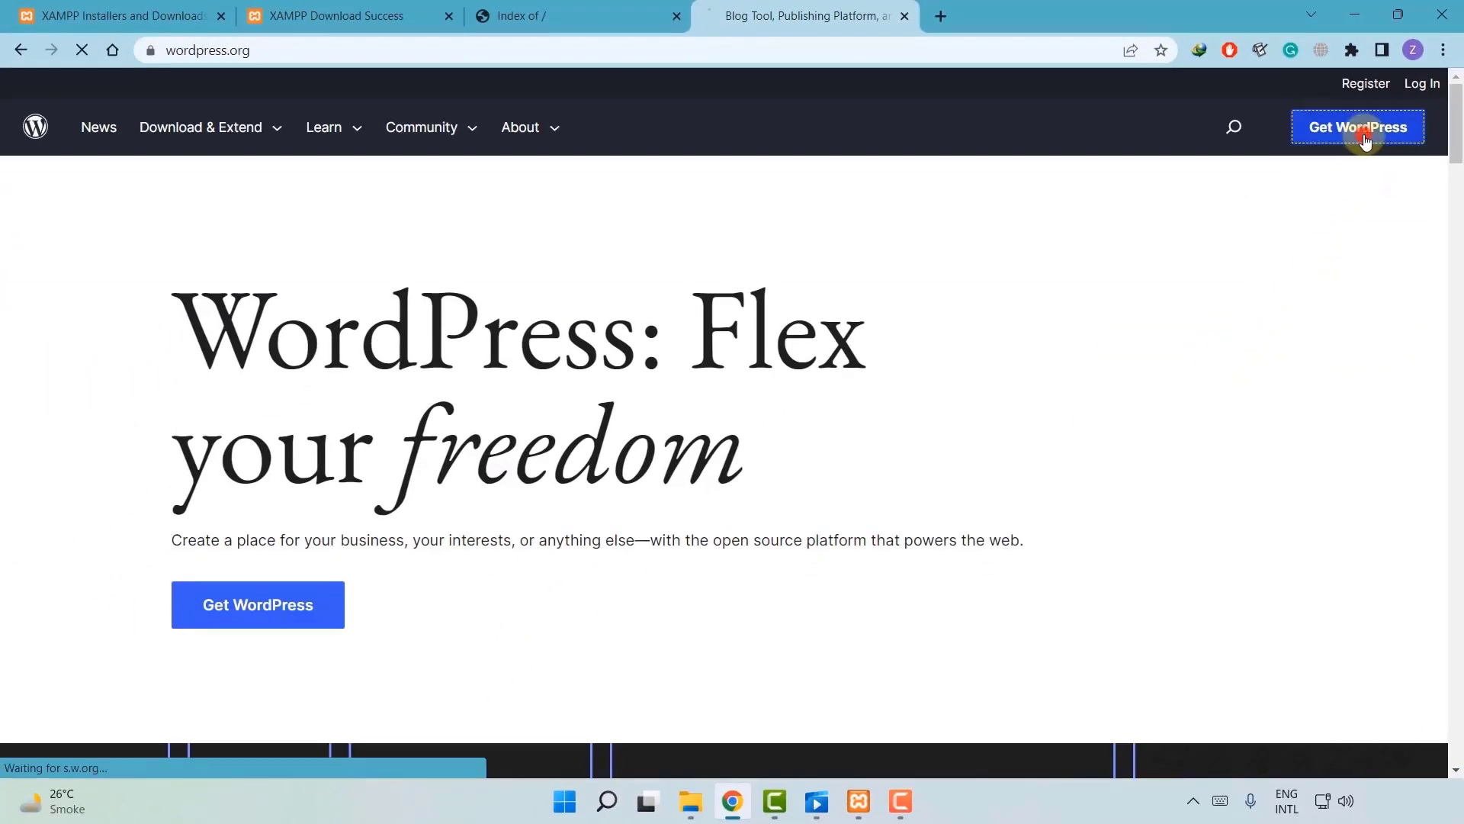
{"action": "scroll", "coordinate": [298, 585], "scroll_direction": "down", "scroll_amount": 1}
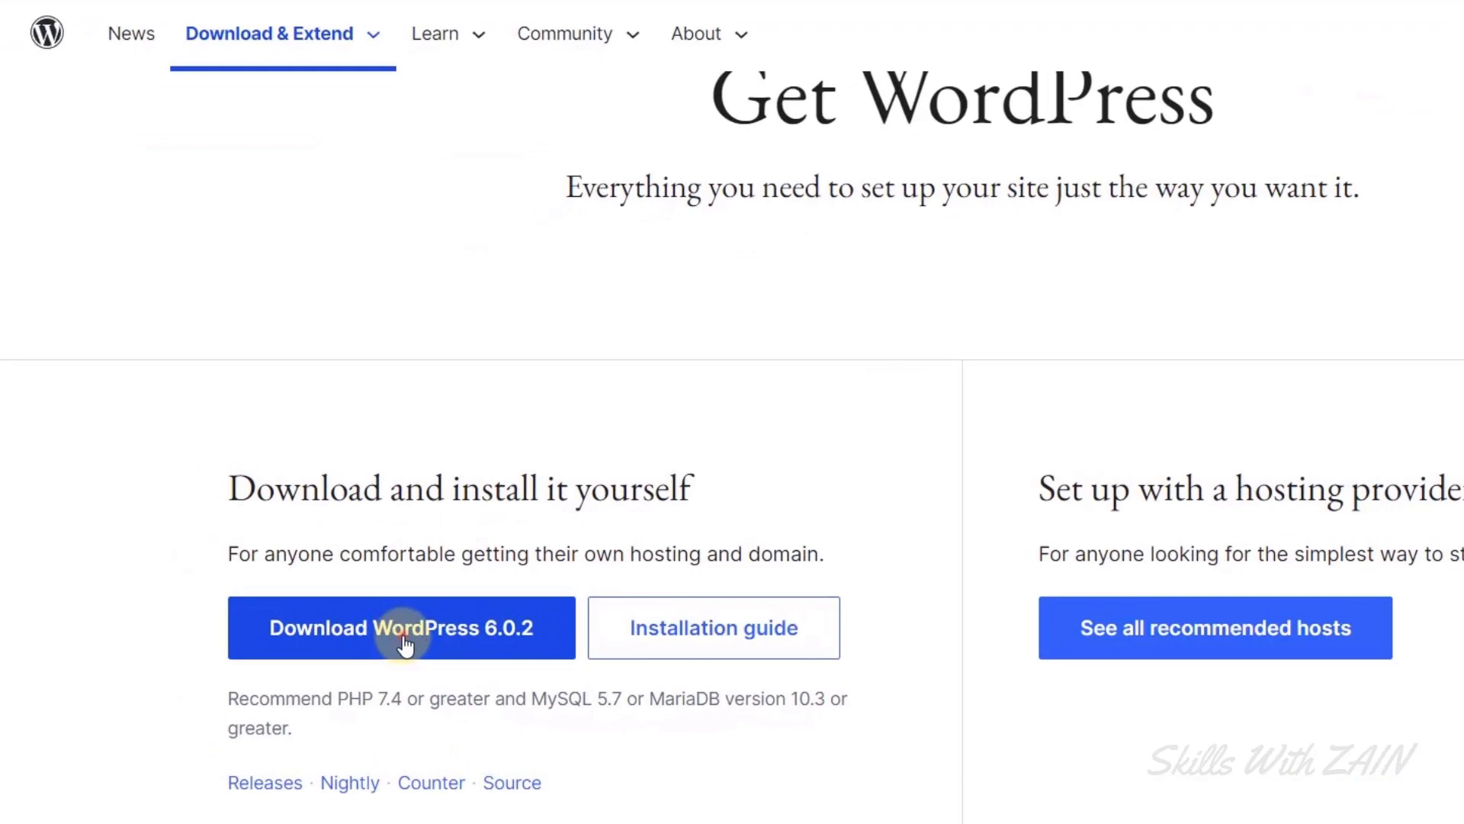
{"action": "left_click", "coordinate": [404, 644]}
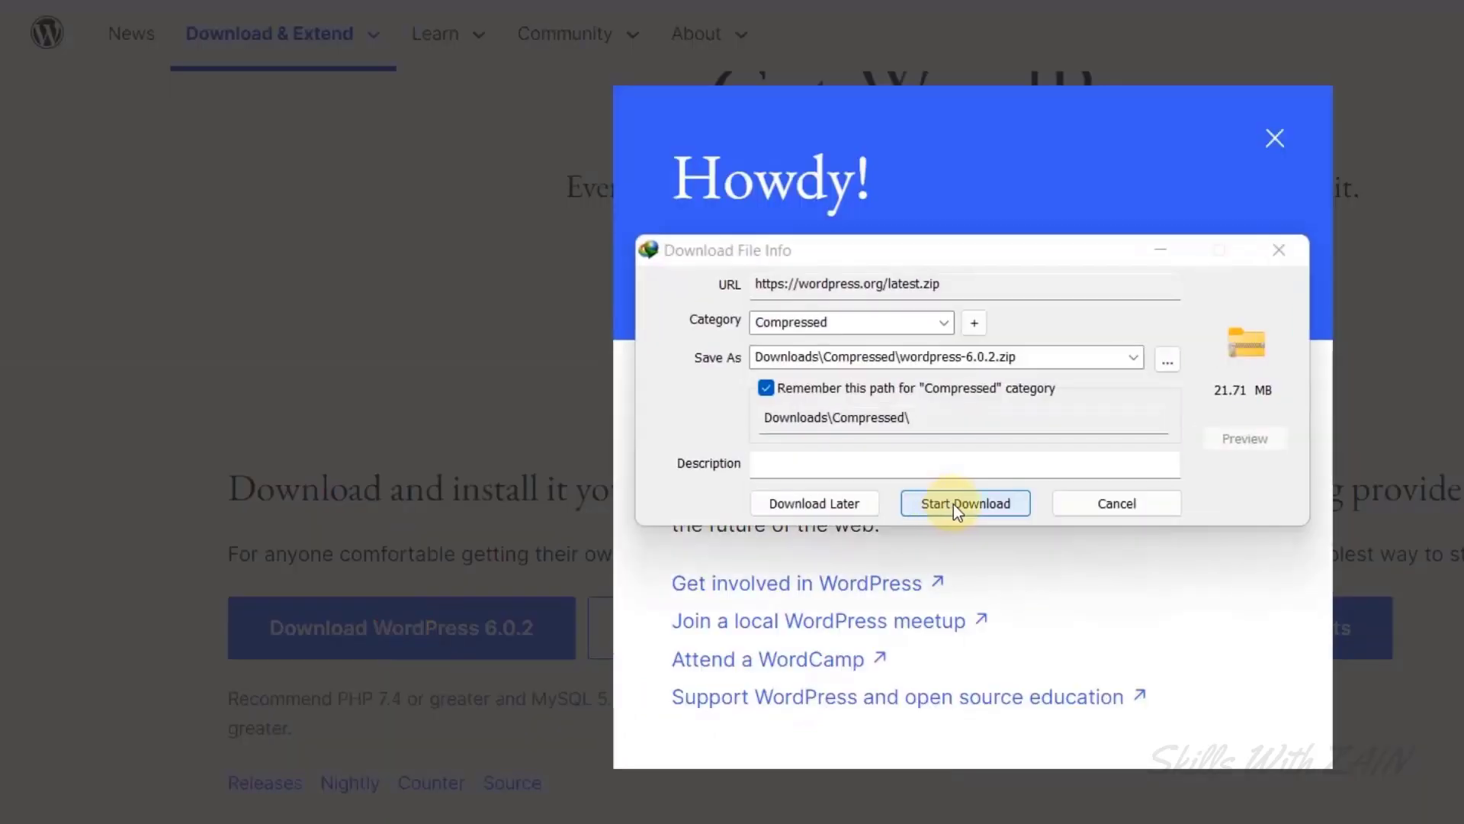
{"action": "left_click", "coordinate": [957, 503]}
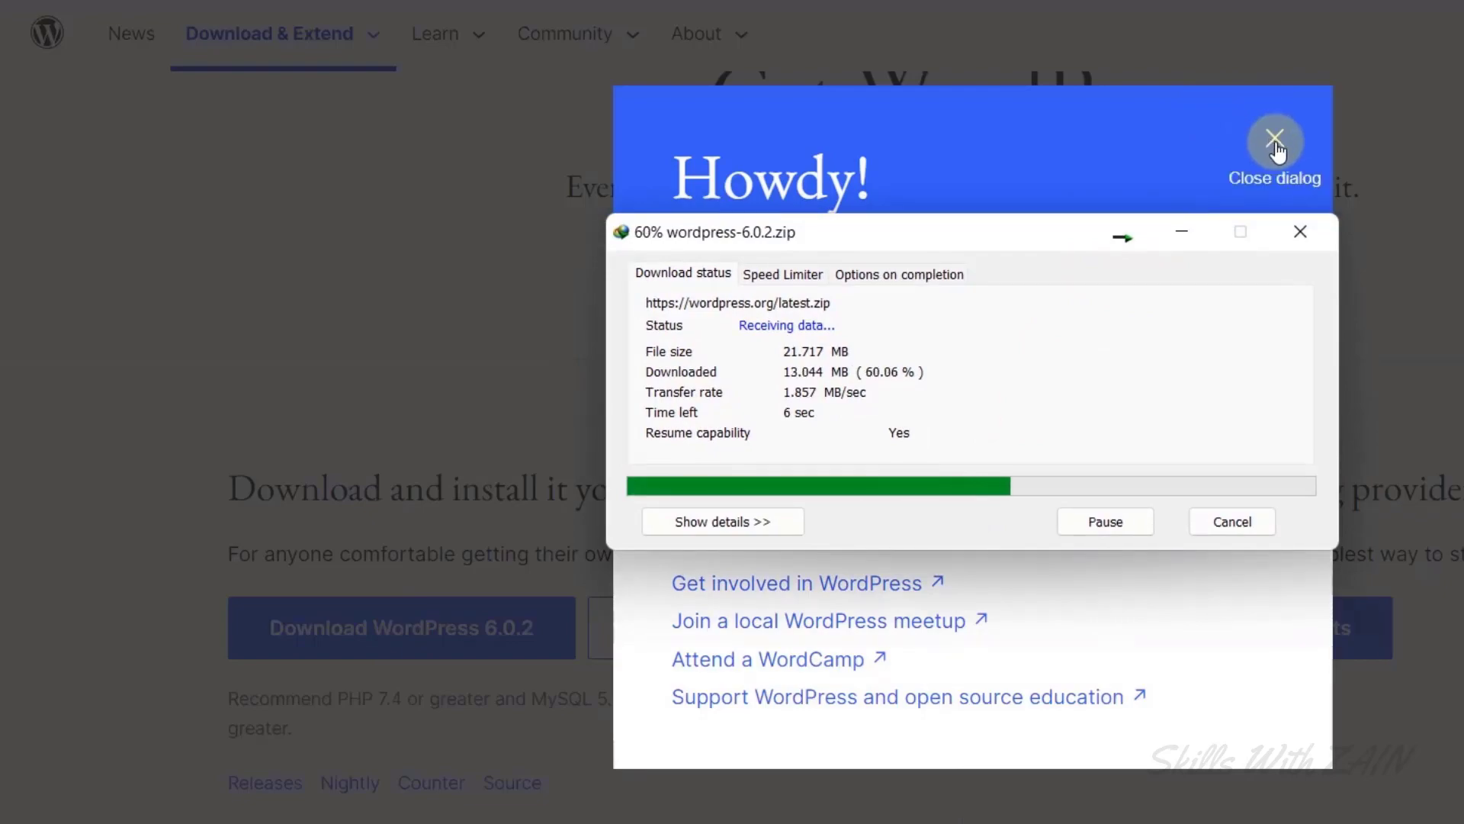
{"action": "left_click", "coordinate": [1276, 141]}
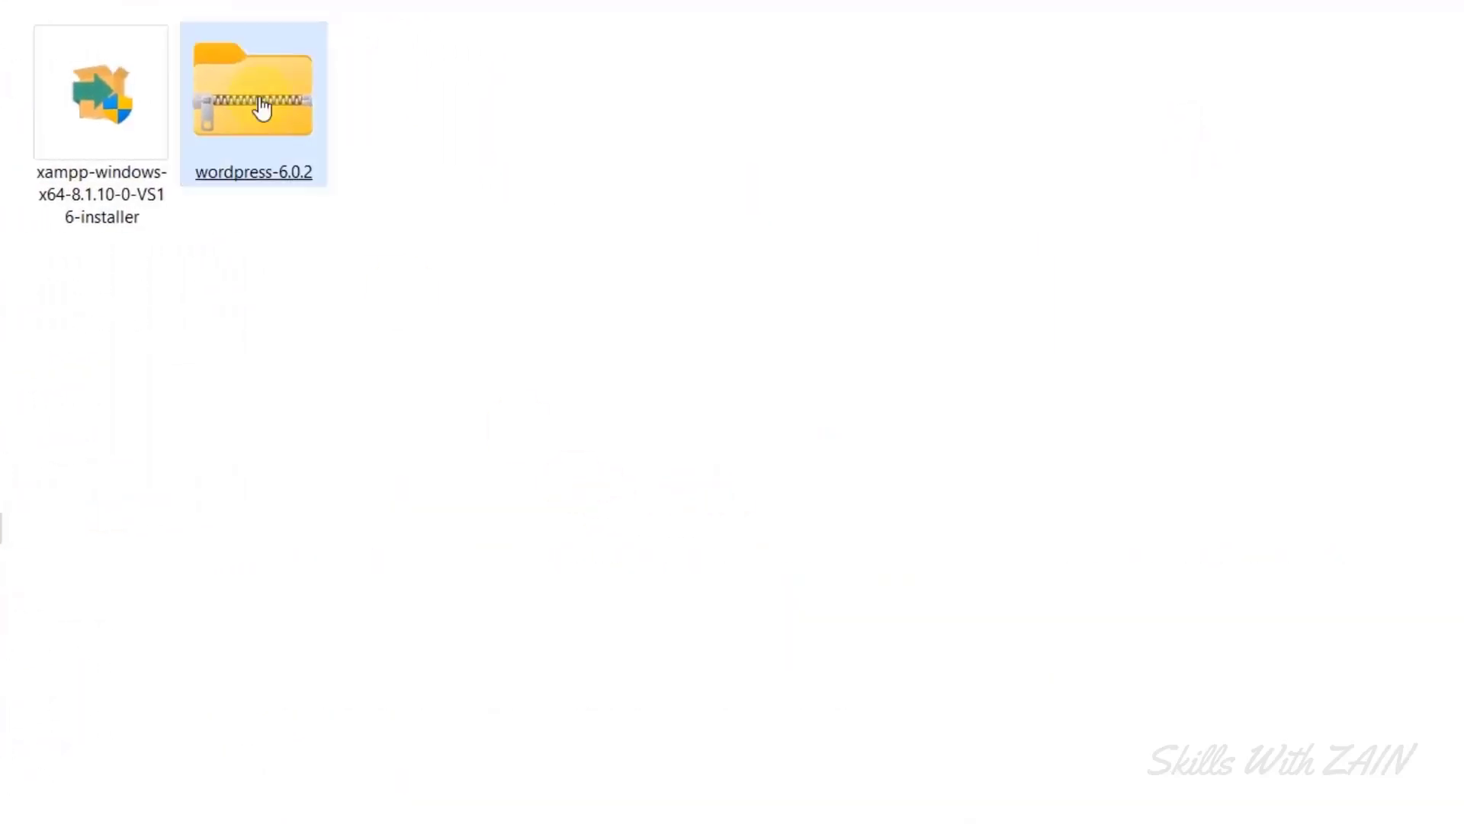
Copy the wordpress-6.0.2 zip and paste it into the empty C:\xampp\htdocs folder.
{"action": "right_click", "coordinate": [272, 107]}
{"action": "left_click", "coordinate": [336, 139]}
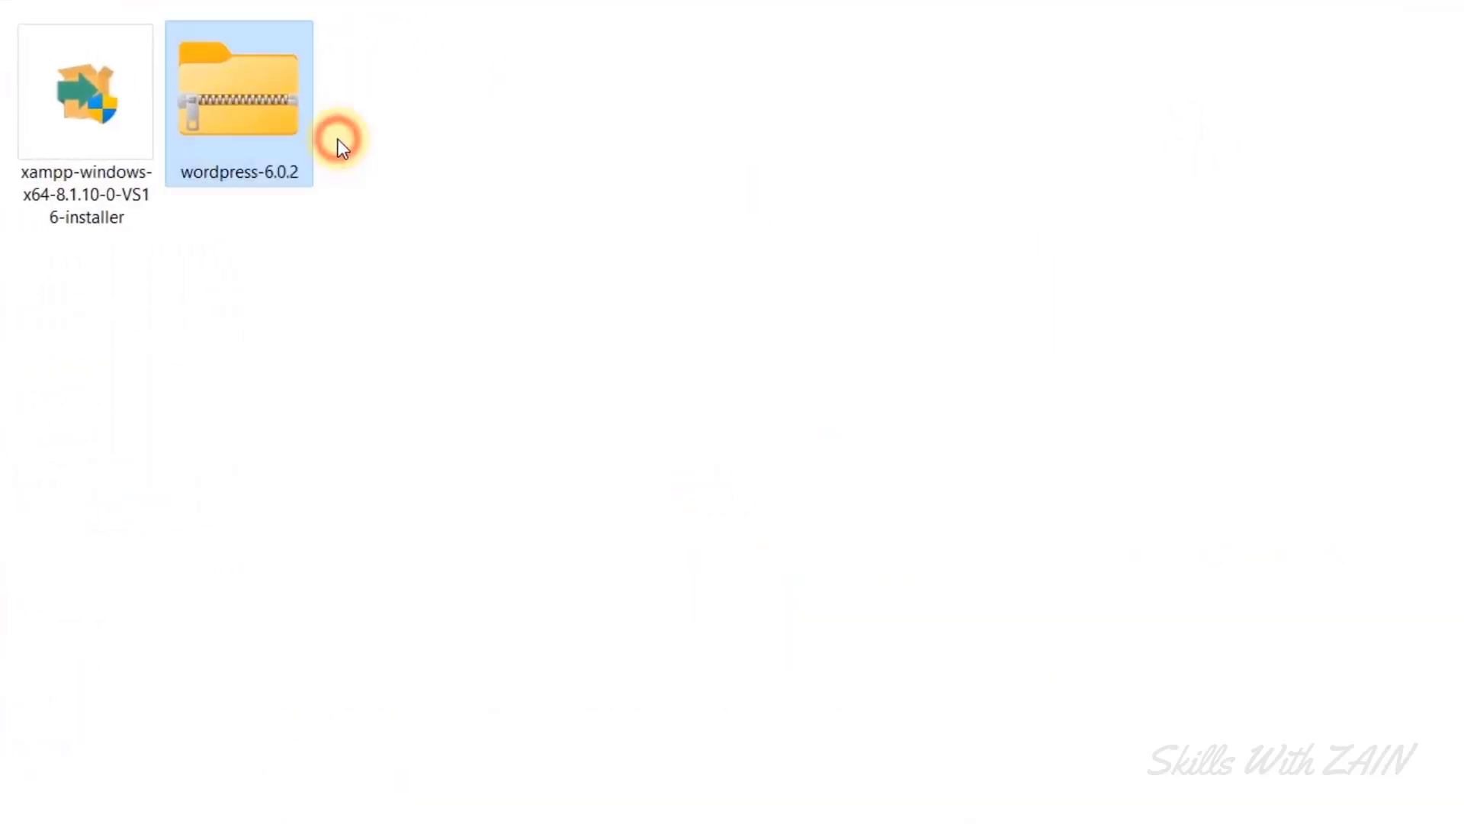
{"action": "left_click", "coordinate": [16, 725]}
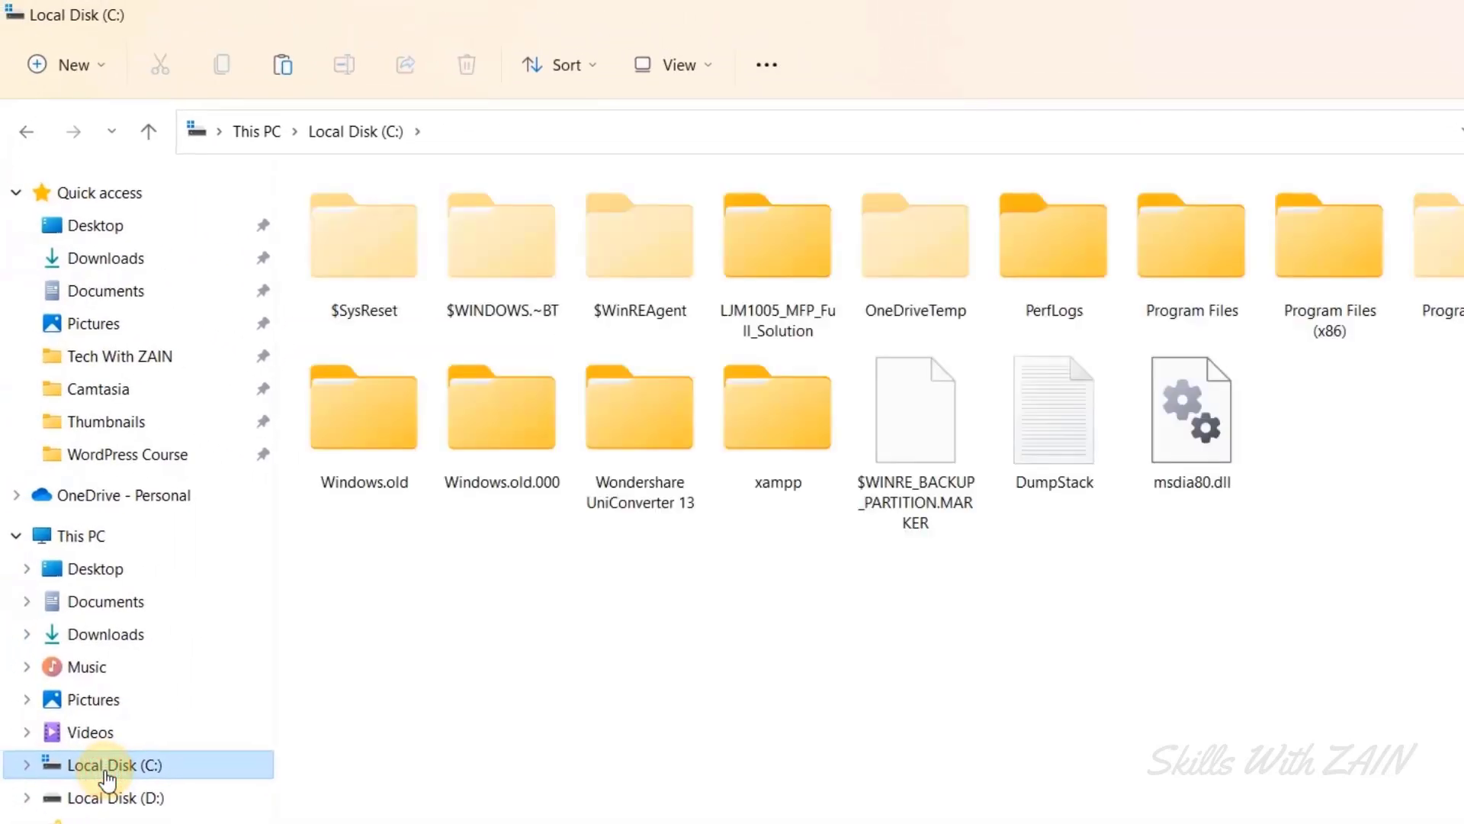
{"action": "double_click", "coordinate": [778, 443]}
{"action": "left_click", "coordinate": [785, 443]}
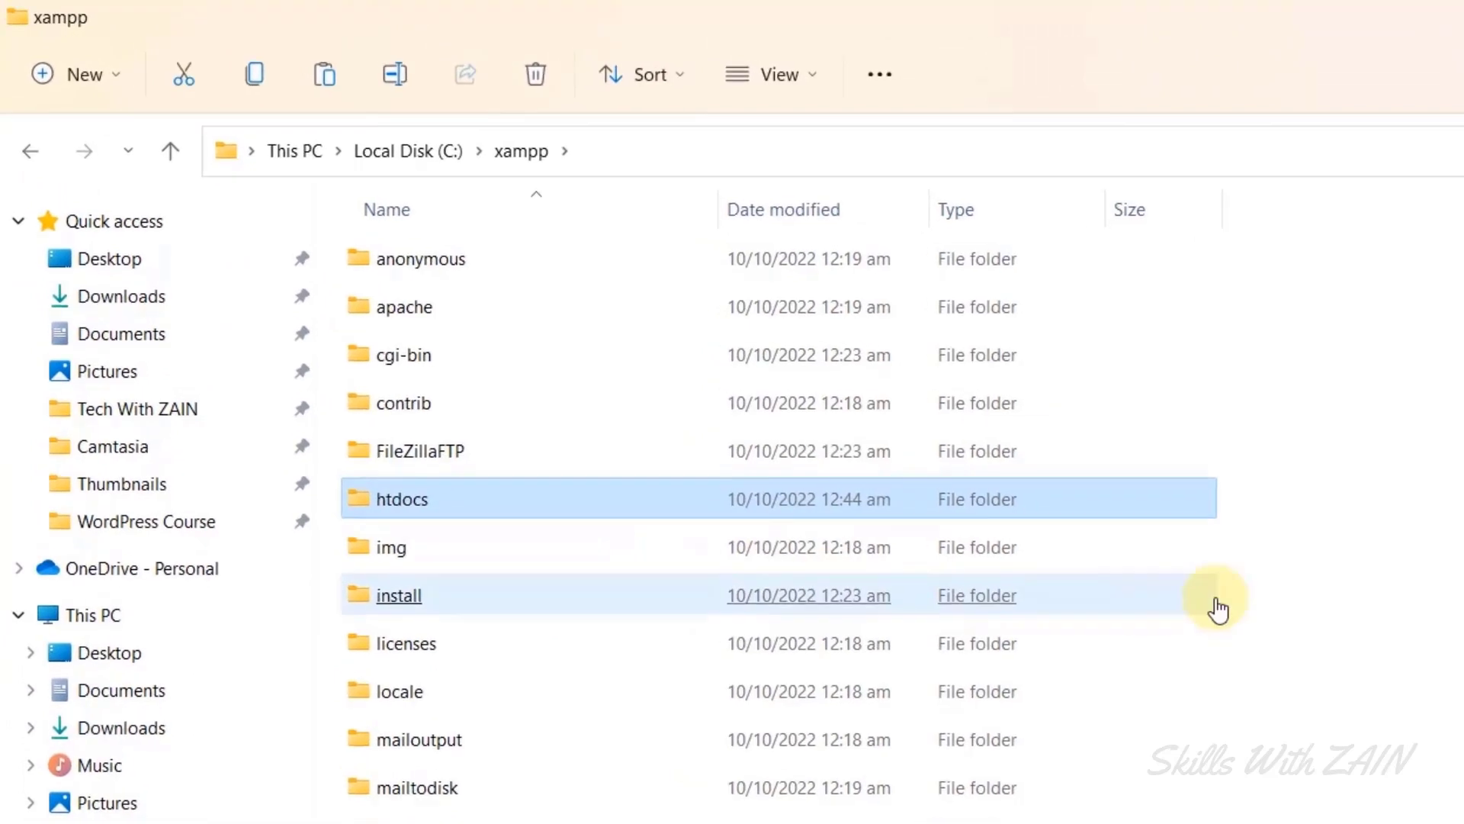
{"action": "left_click", "coordinate": [1416, 537]}
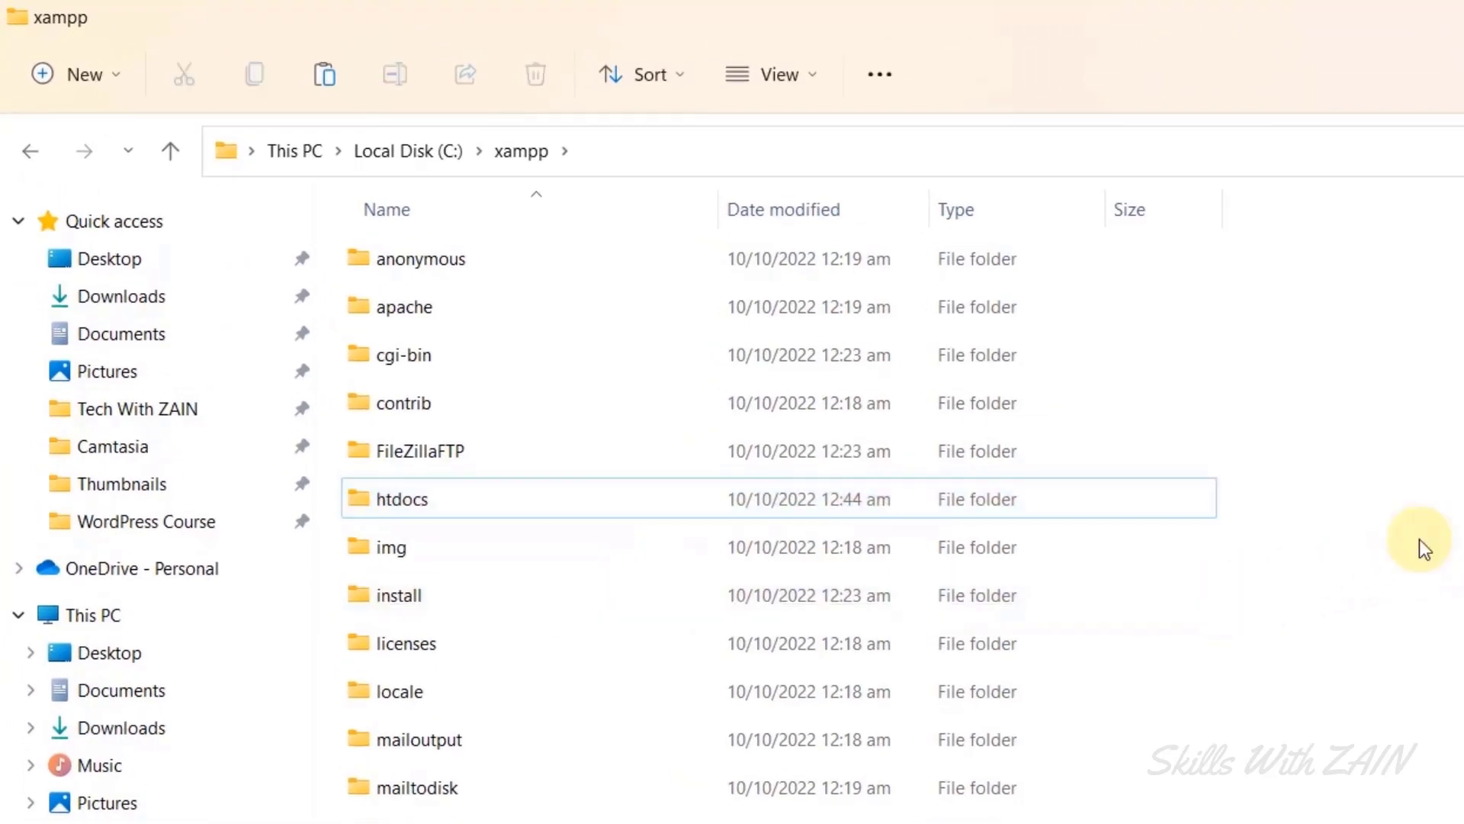
{"action": "double_click", "coordinate": [485, 508]}
{"action": "right_click", "coordinate": [588, 497]}
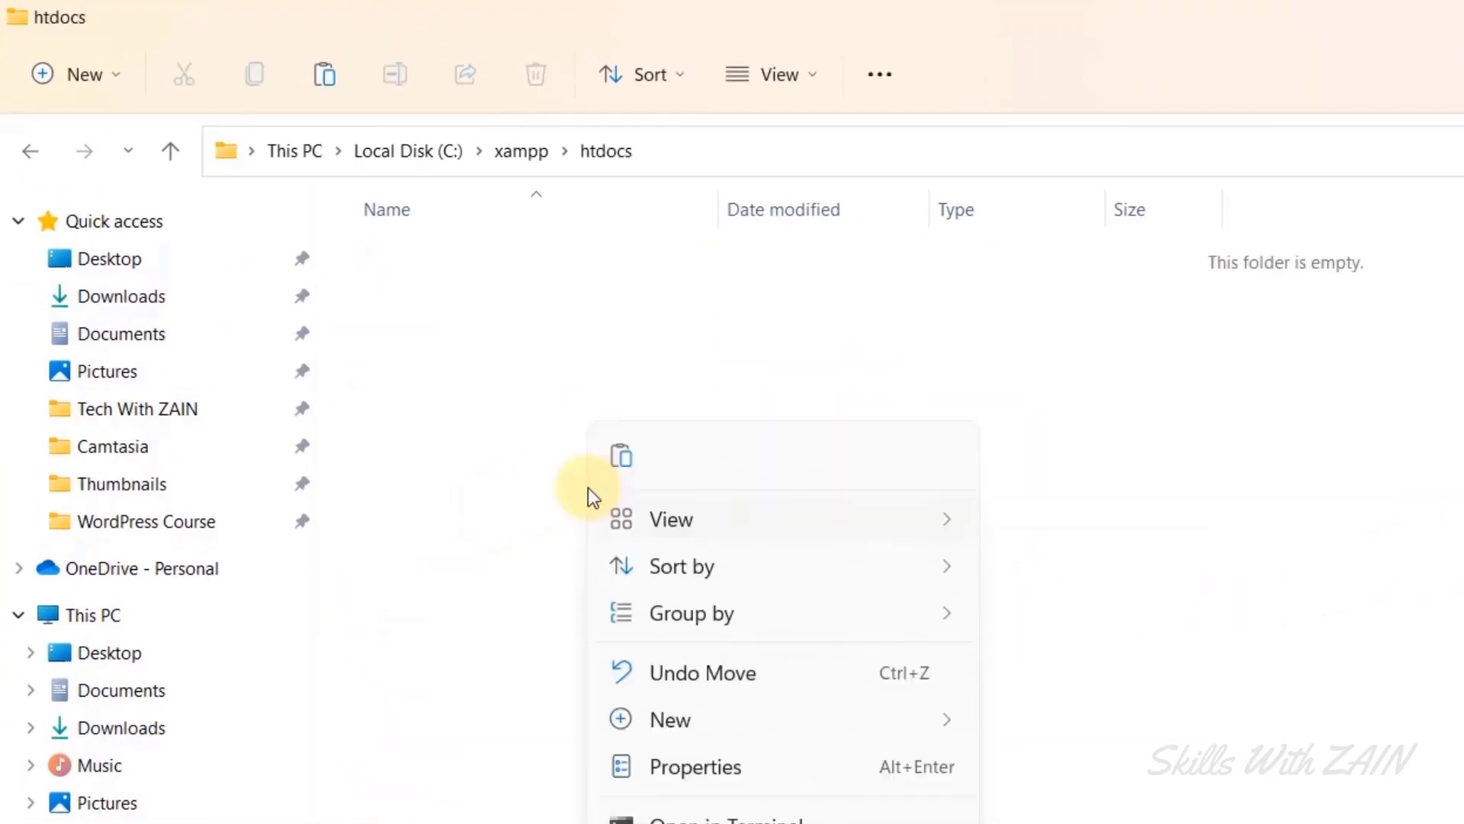
{"action": "left_click", "coordinate": [620, 465]}
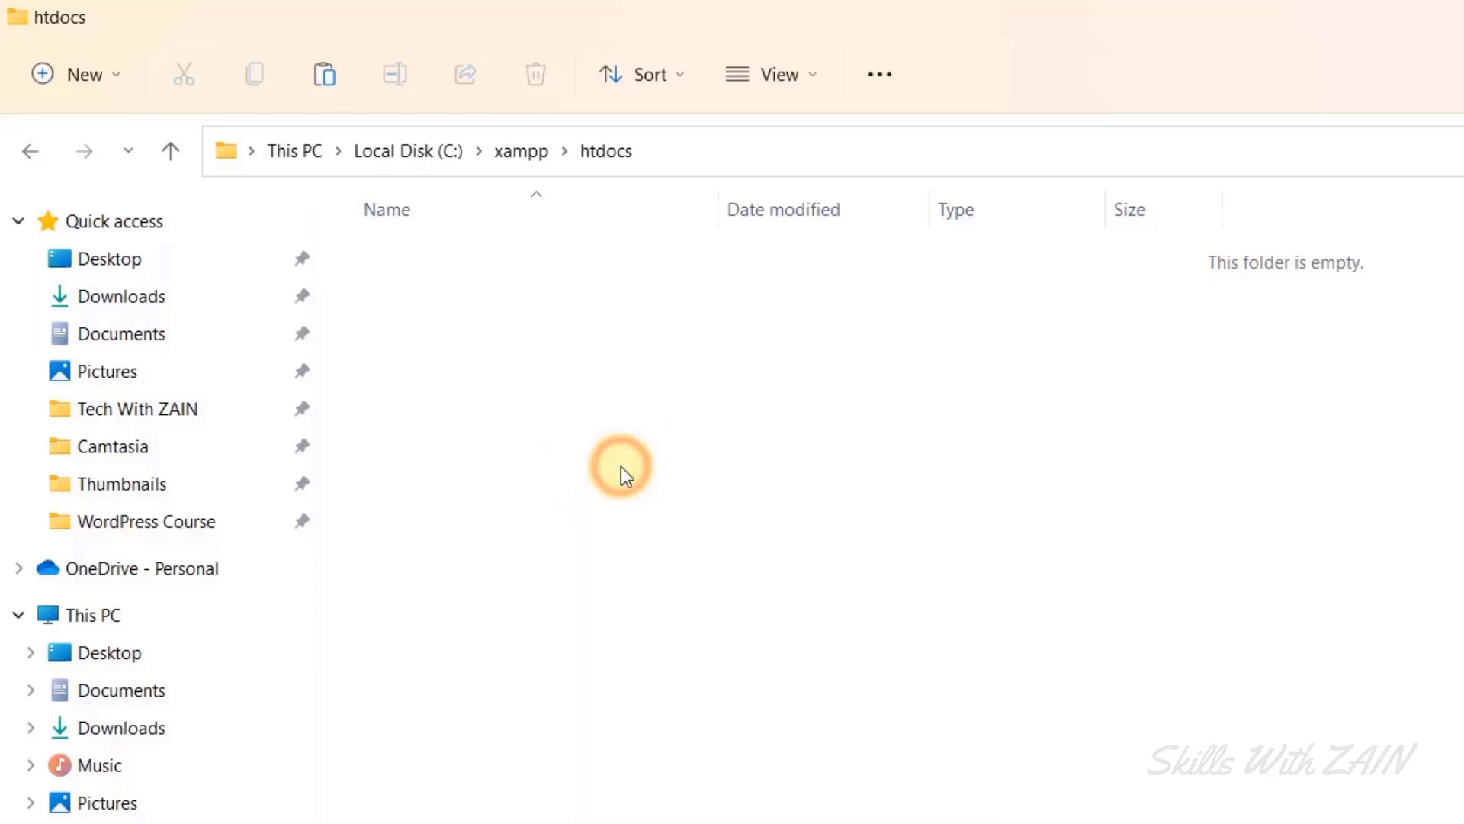
{"action": "left_click", "coordinate": [614, 480]}
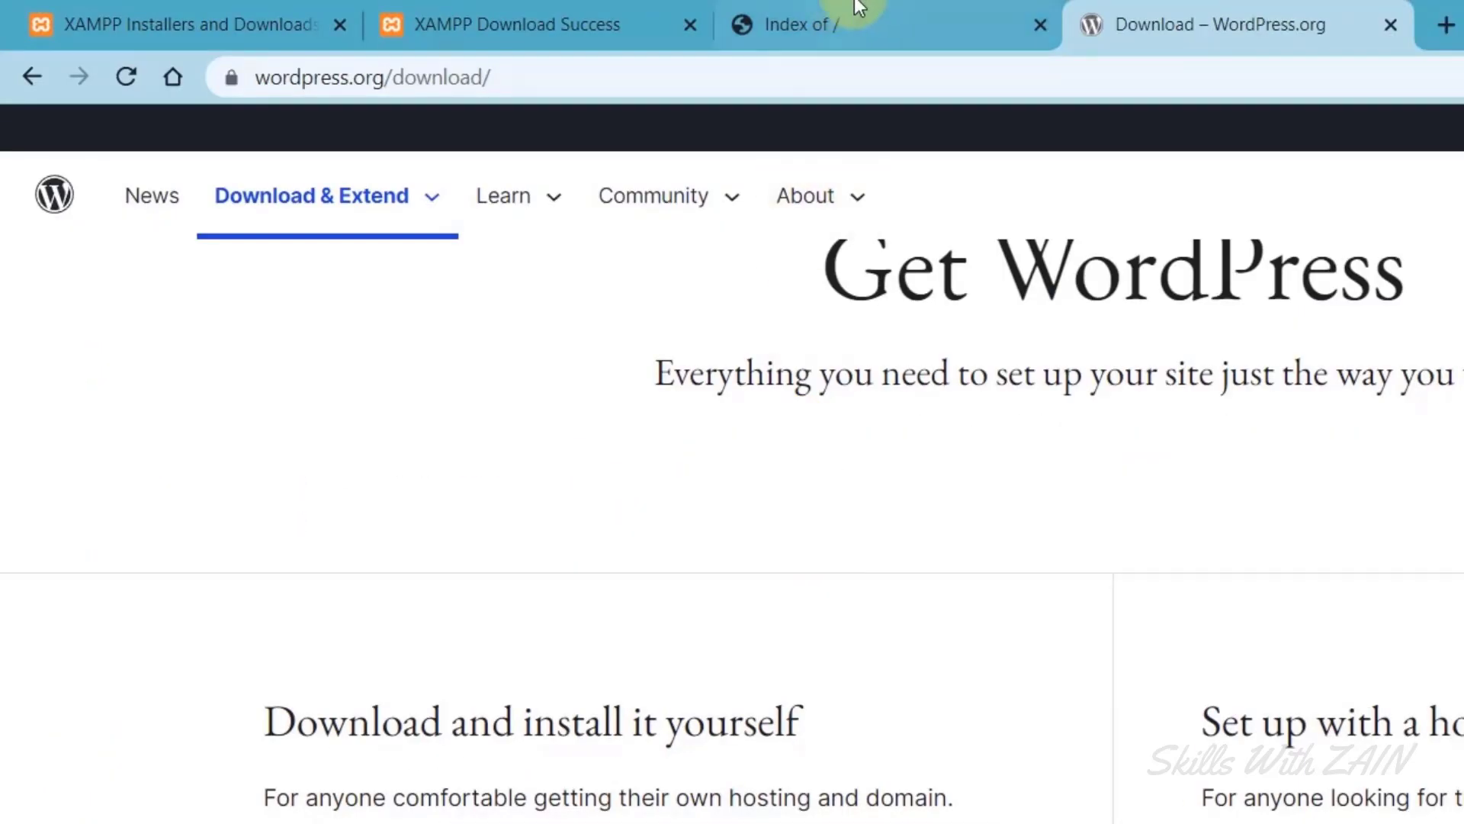
Reload the localhost:8085 index to confirm wordpress-6.0.2.zip (22M) is now listed.
{"action": "left_click", "coordinate": [857, 9]}
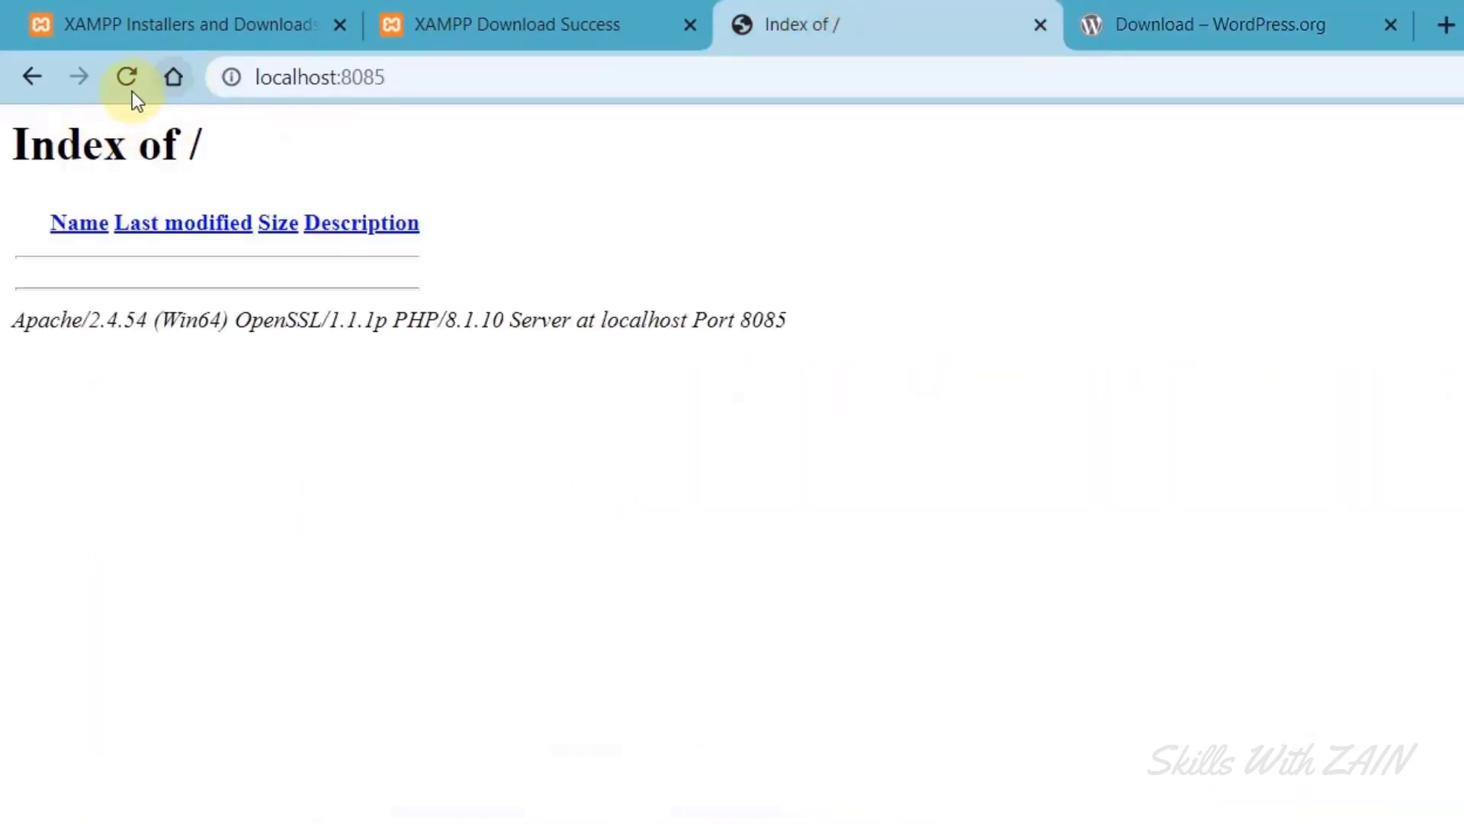
{"action": "left_click", "coordinate": [124, 91]}
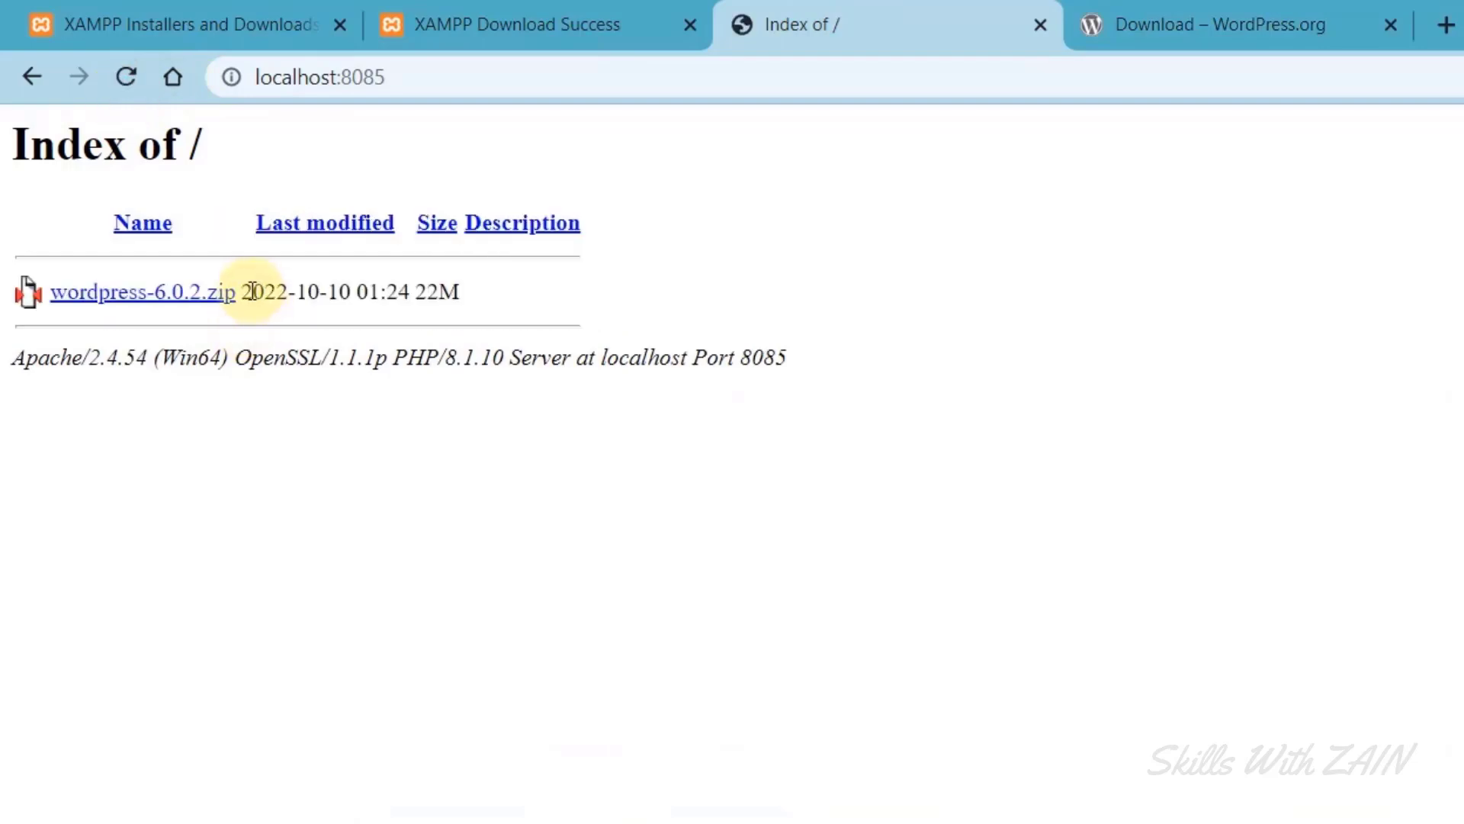
{"action": "left_click_drag", "start_coordinate": [249, 292], "coordinate": [27, 293]}
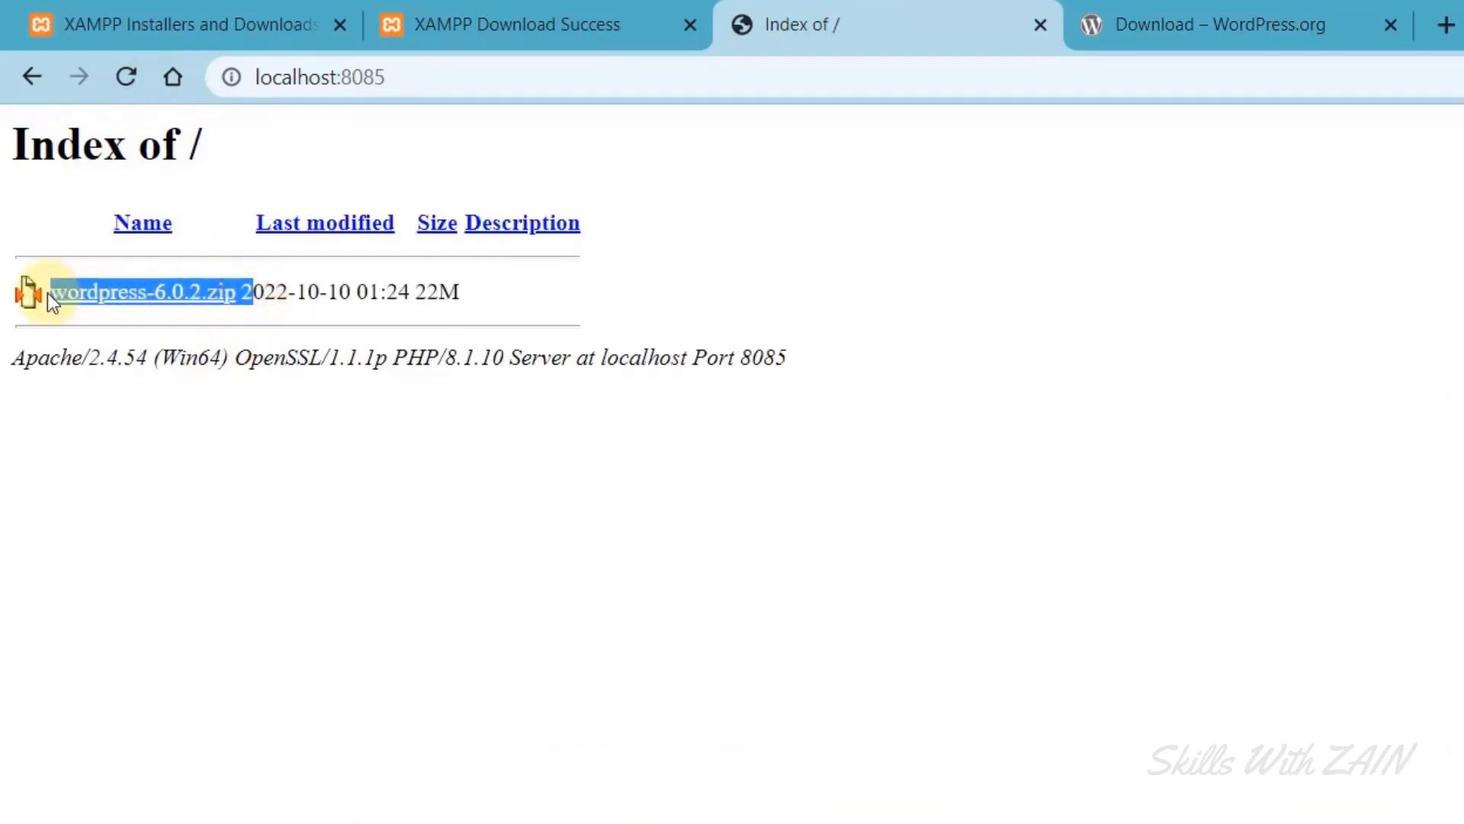
{"action": "left_click", "coordinate": [27, 293]}
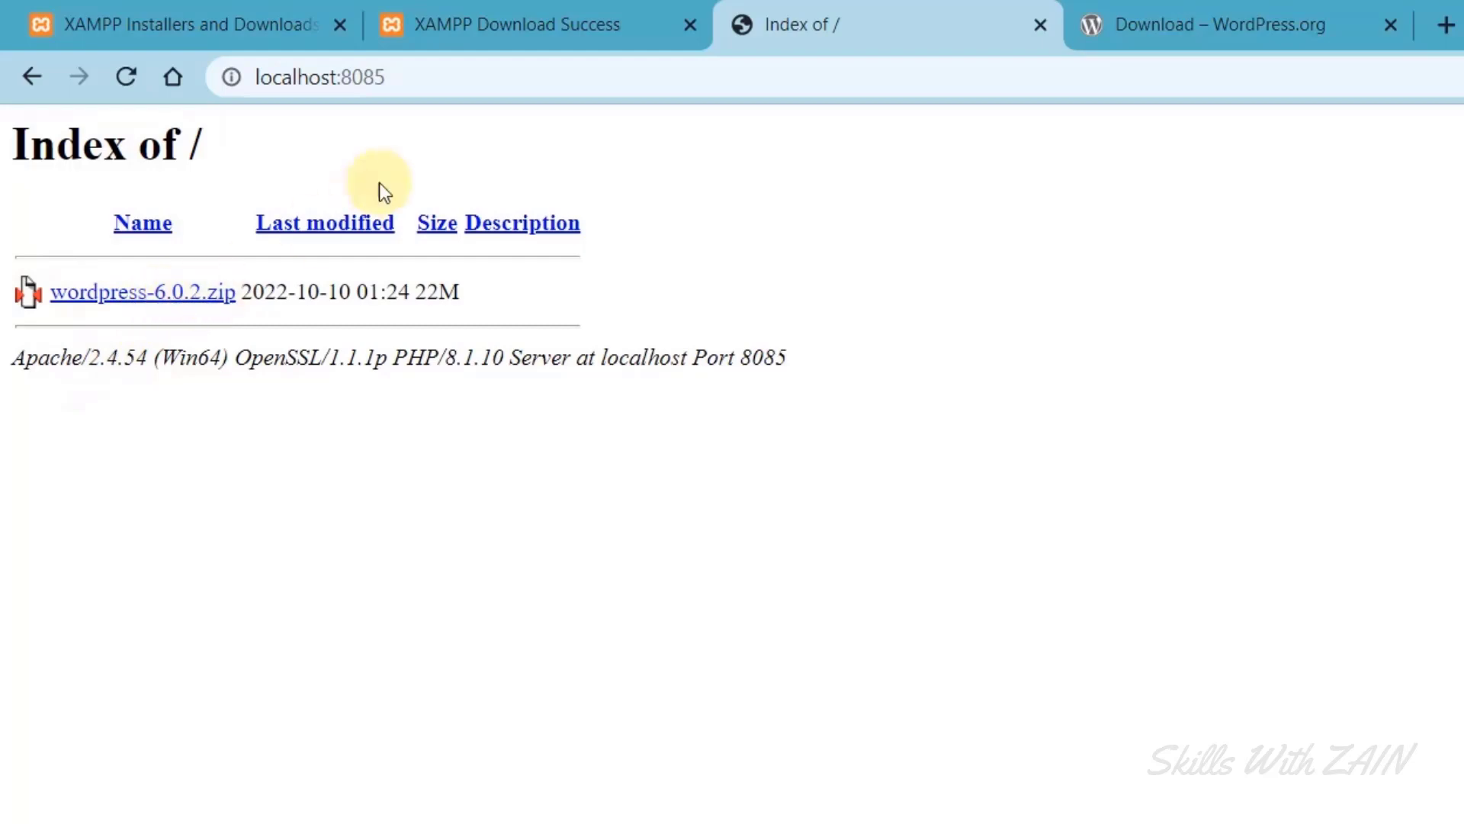
{"action": "left_click", "coordinate": [725, 547]}
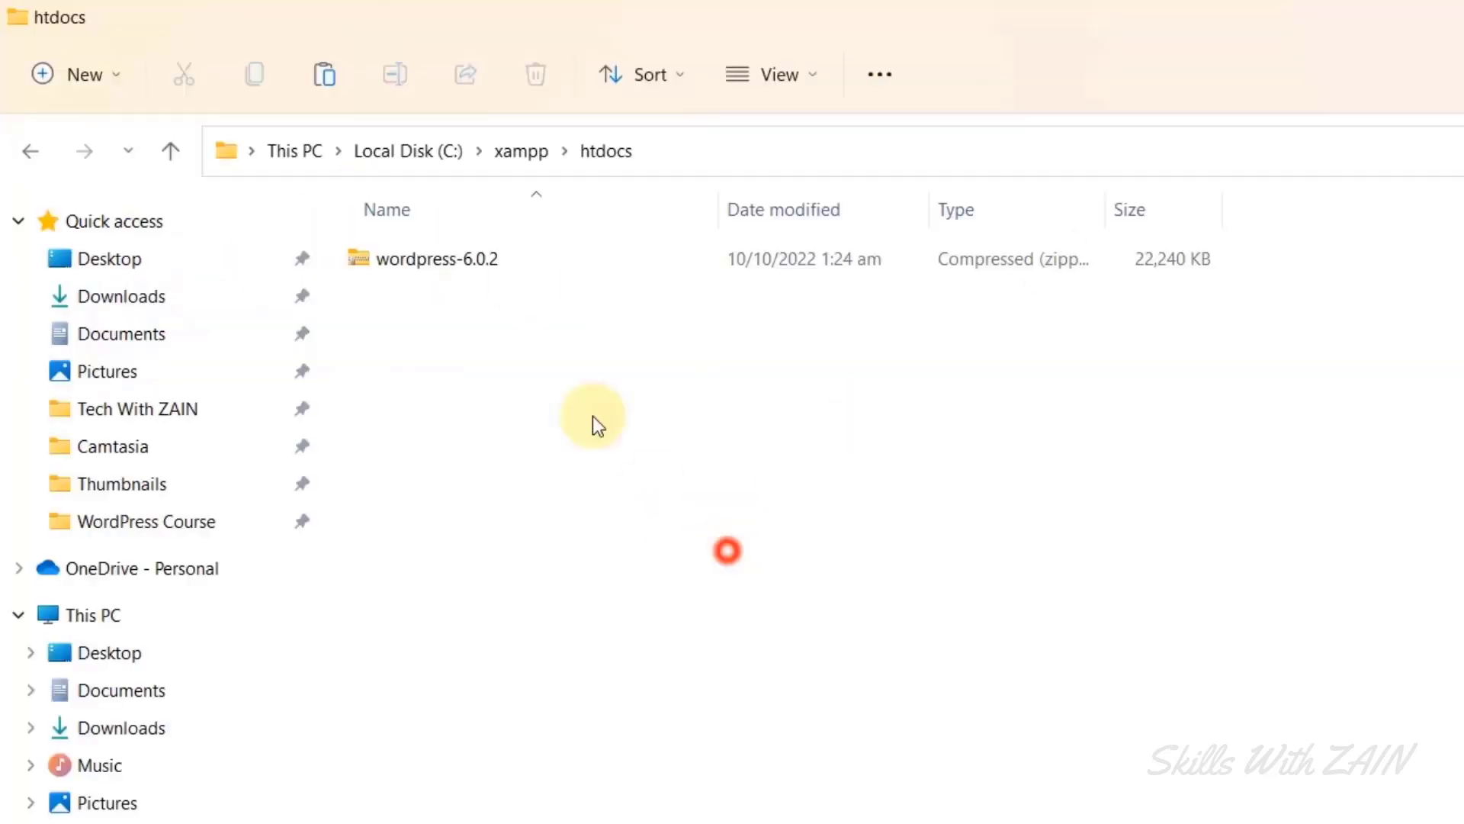
Extract the wordpress-6.0.2 zip into htdocs with 7-Zip Extract Here.
{"action": "left_click", "coordinate": [458, 271]}
{"action": "right_click", "coordinate": [458, 271]}
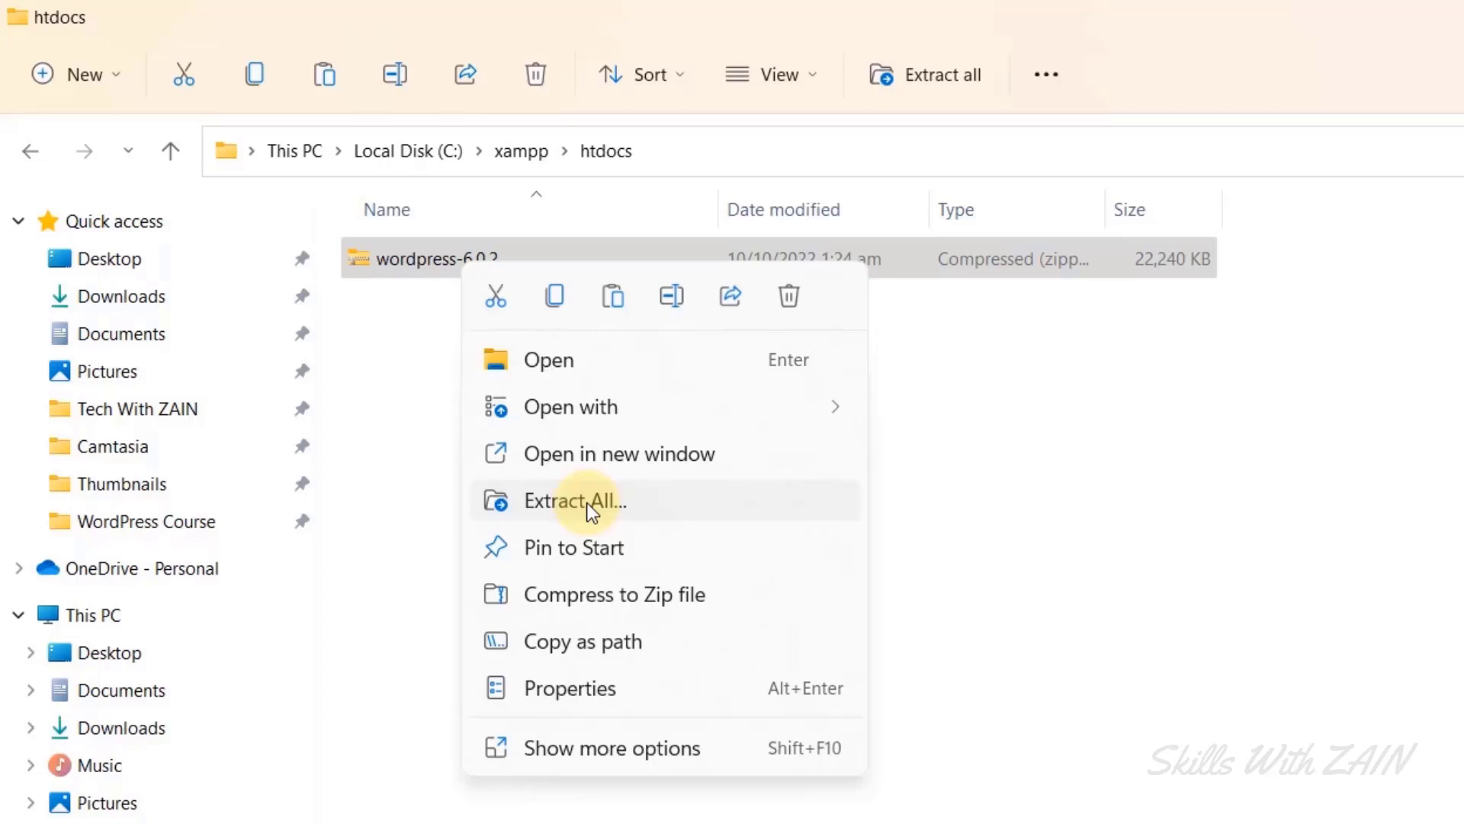
{"action": "left_click", "coordinate": [612, 743]}
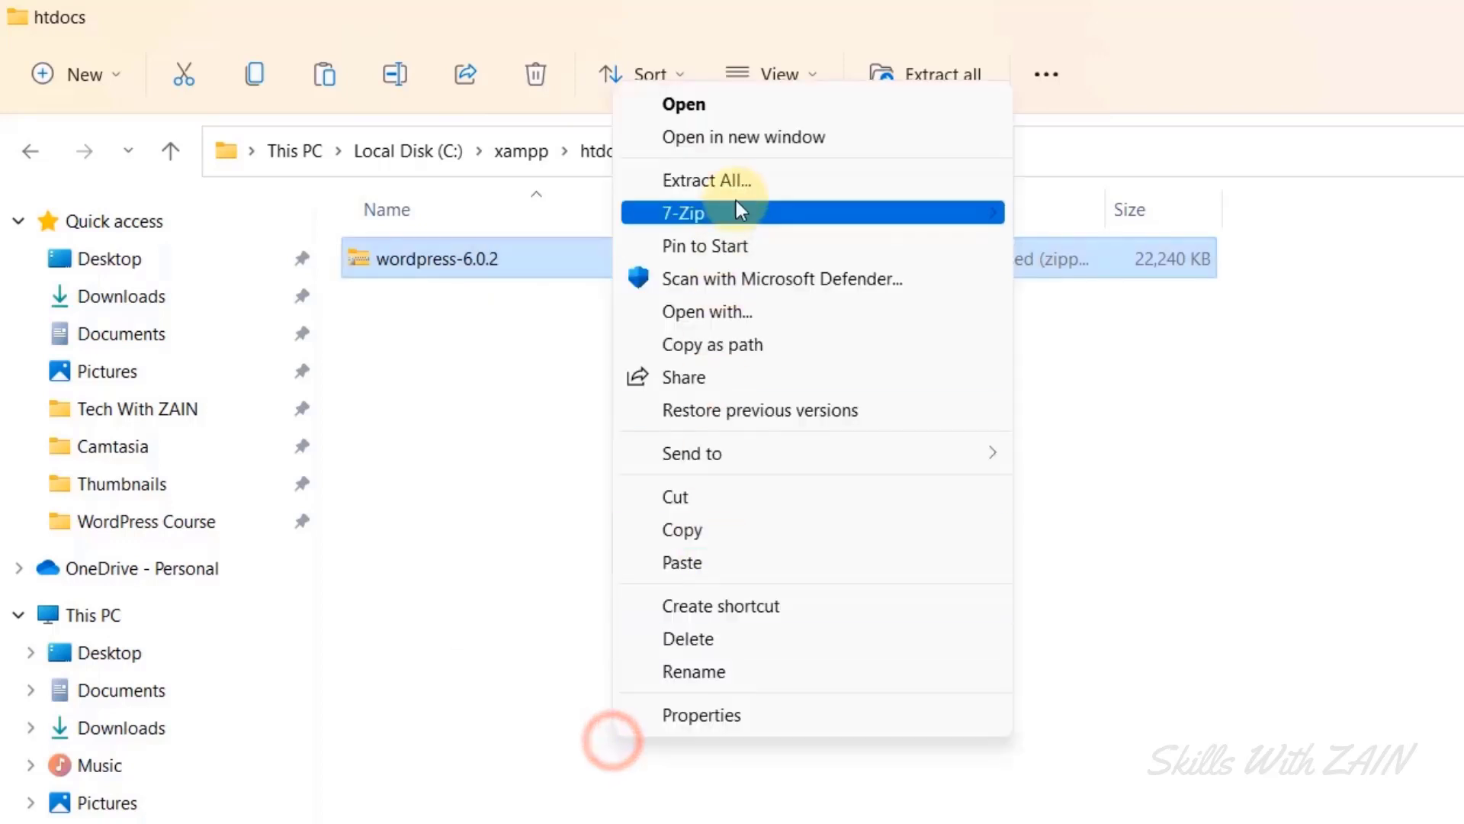
{"action": "mouse_move", "coordinate": [918, 218]}
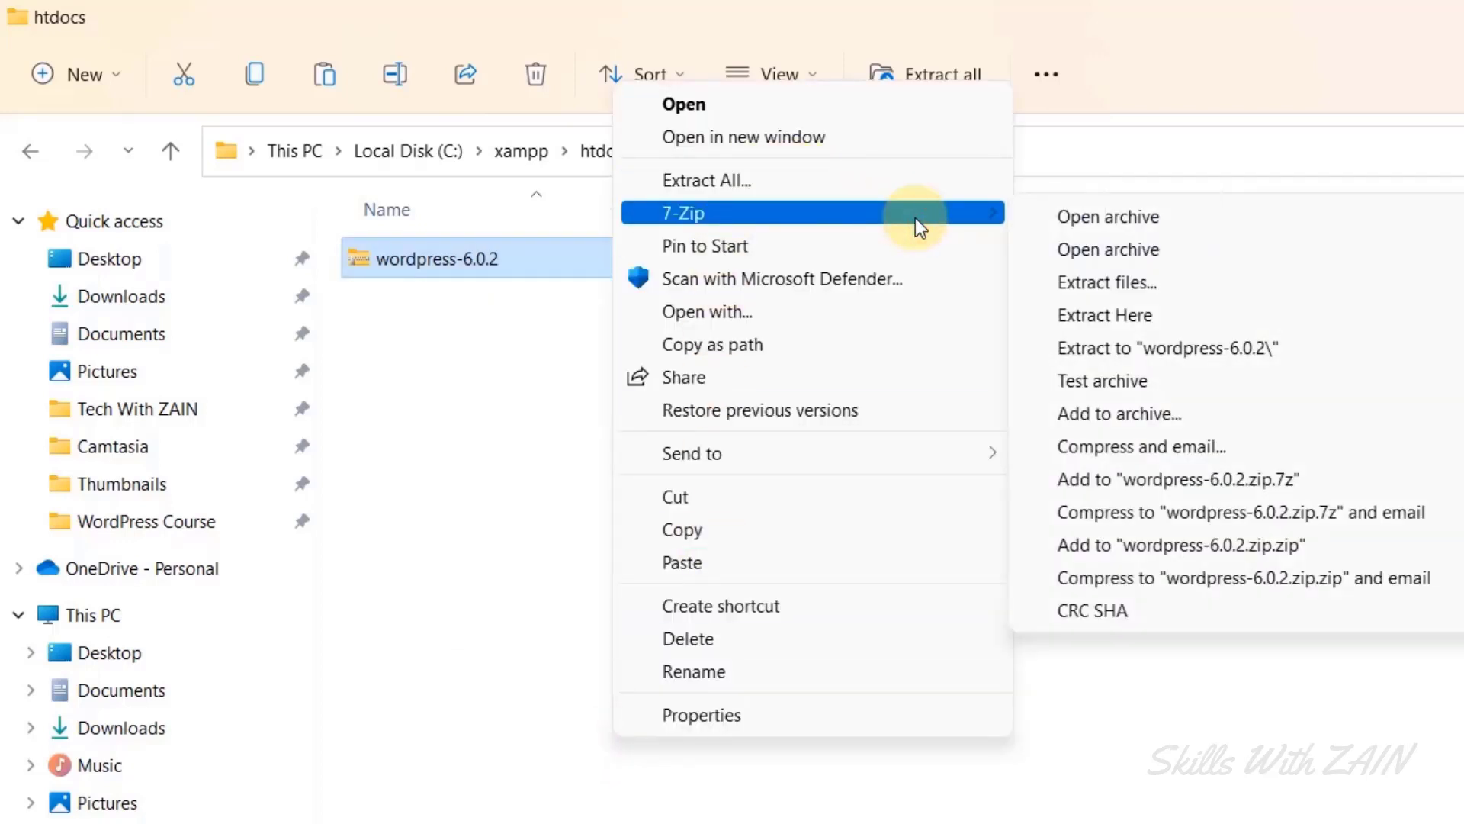
{"action": "left_click", "coordinate": [1098, 314]}
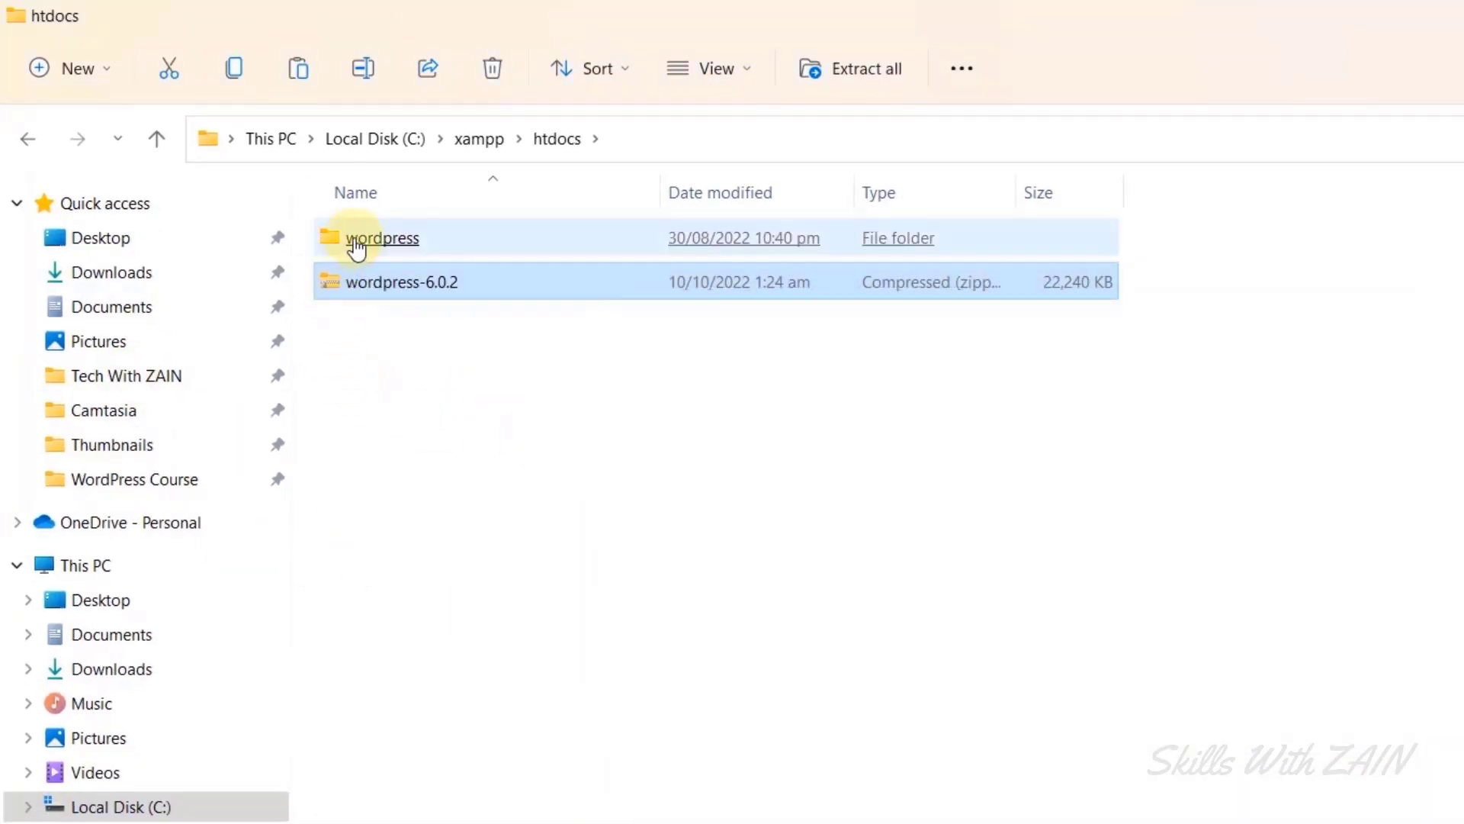
Delete the wordpress-6.0.2 zip, leaving only the extracted wordpress folder in htdocs.
{"action": "left_click", "coordinate": [369, 340]}
{"action": "left_click_drag", "start_coordinate": [369, 340], "coordinate": [398, 282]}
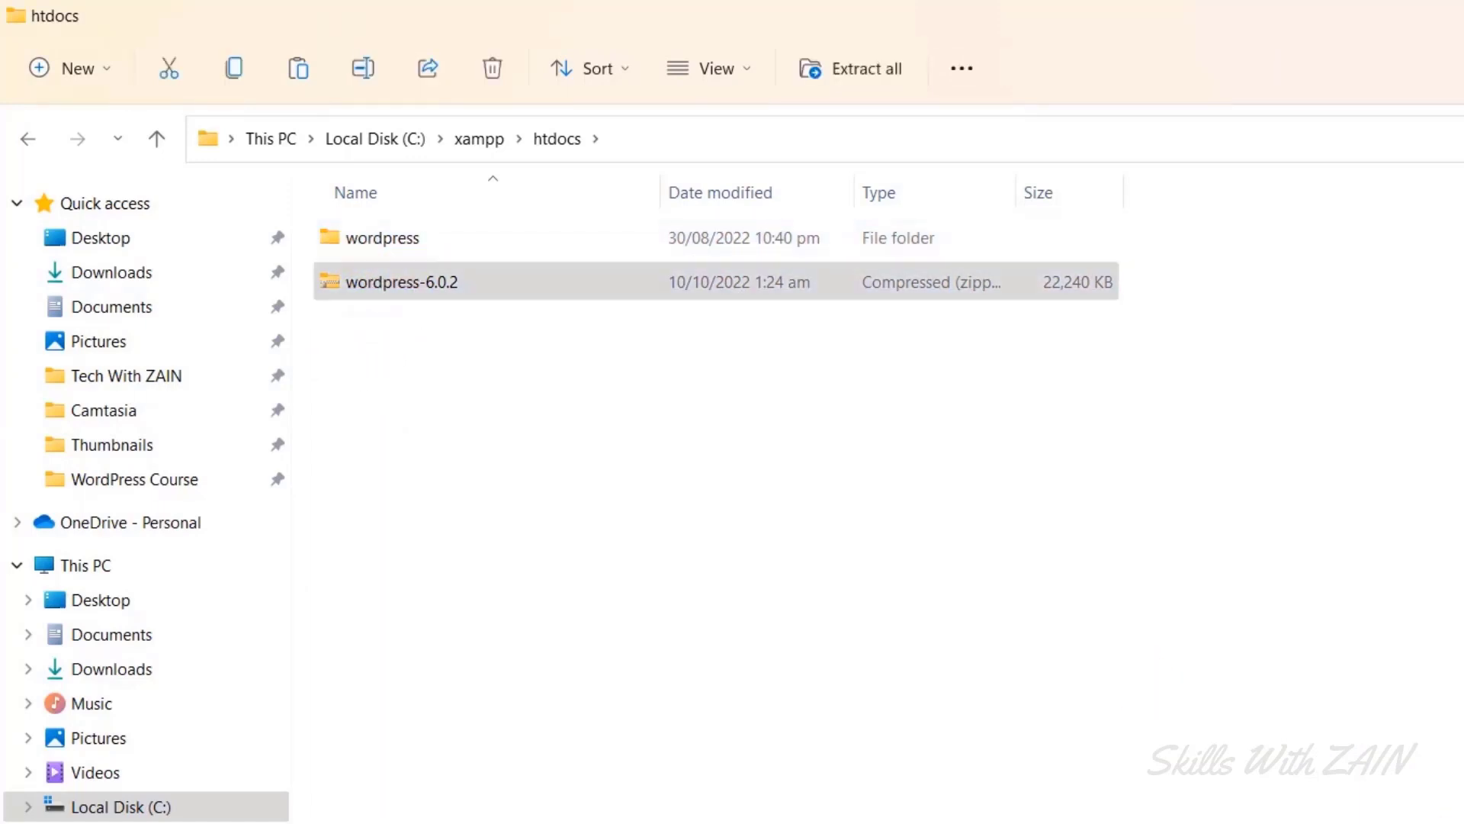
{"action": "key", "text": "ctrl+shift+2"}
{"action": "left_click", "coordinate": [1020, 795]}
{"action": "right_click", "coordinate": [539, 296]}
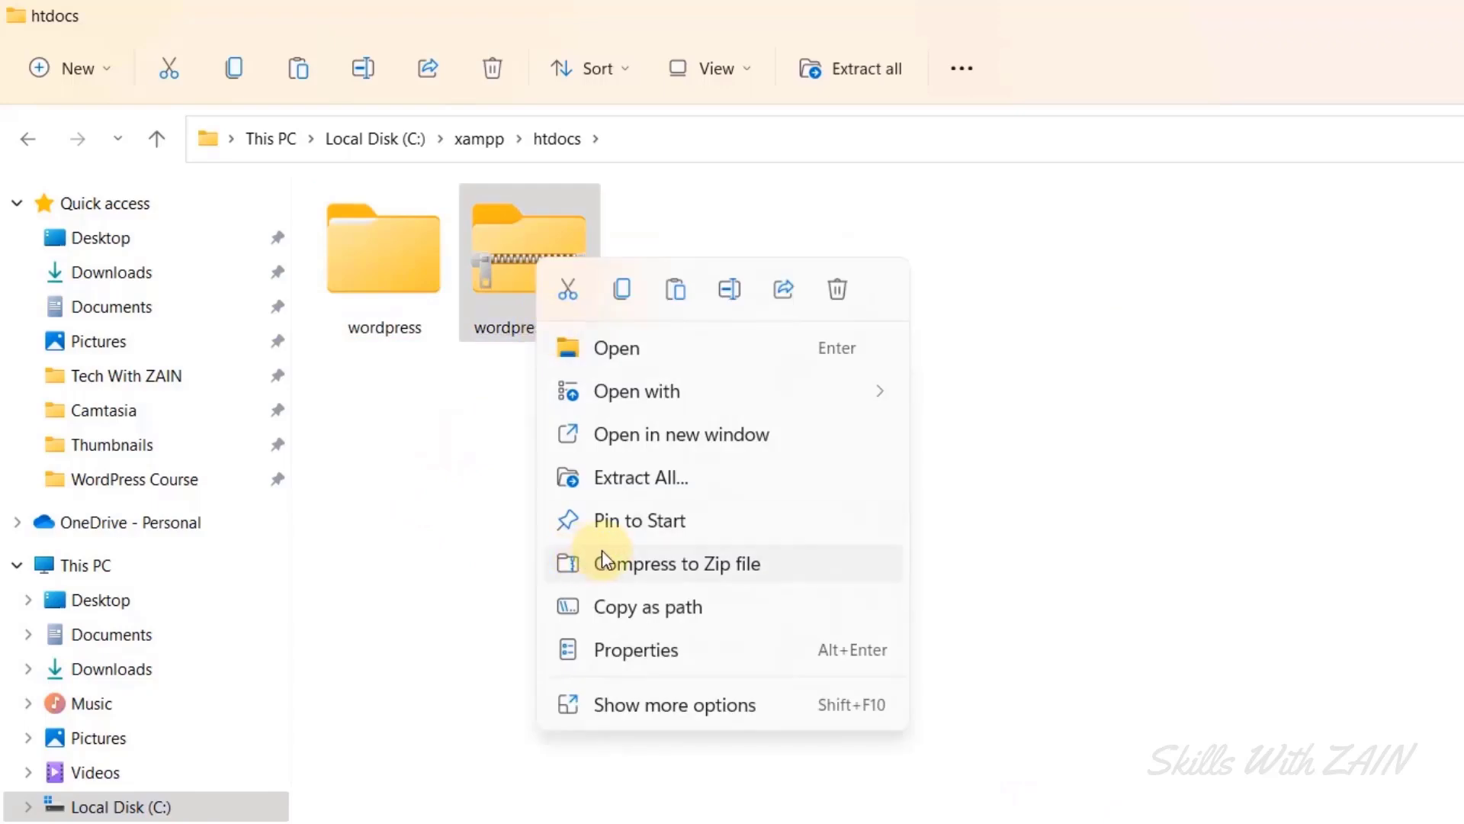
{"action": "left_click", "coordinate": [832, 296]}
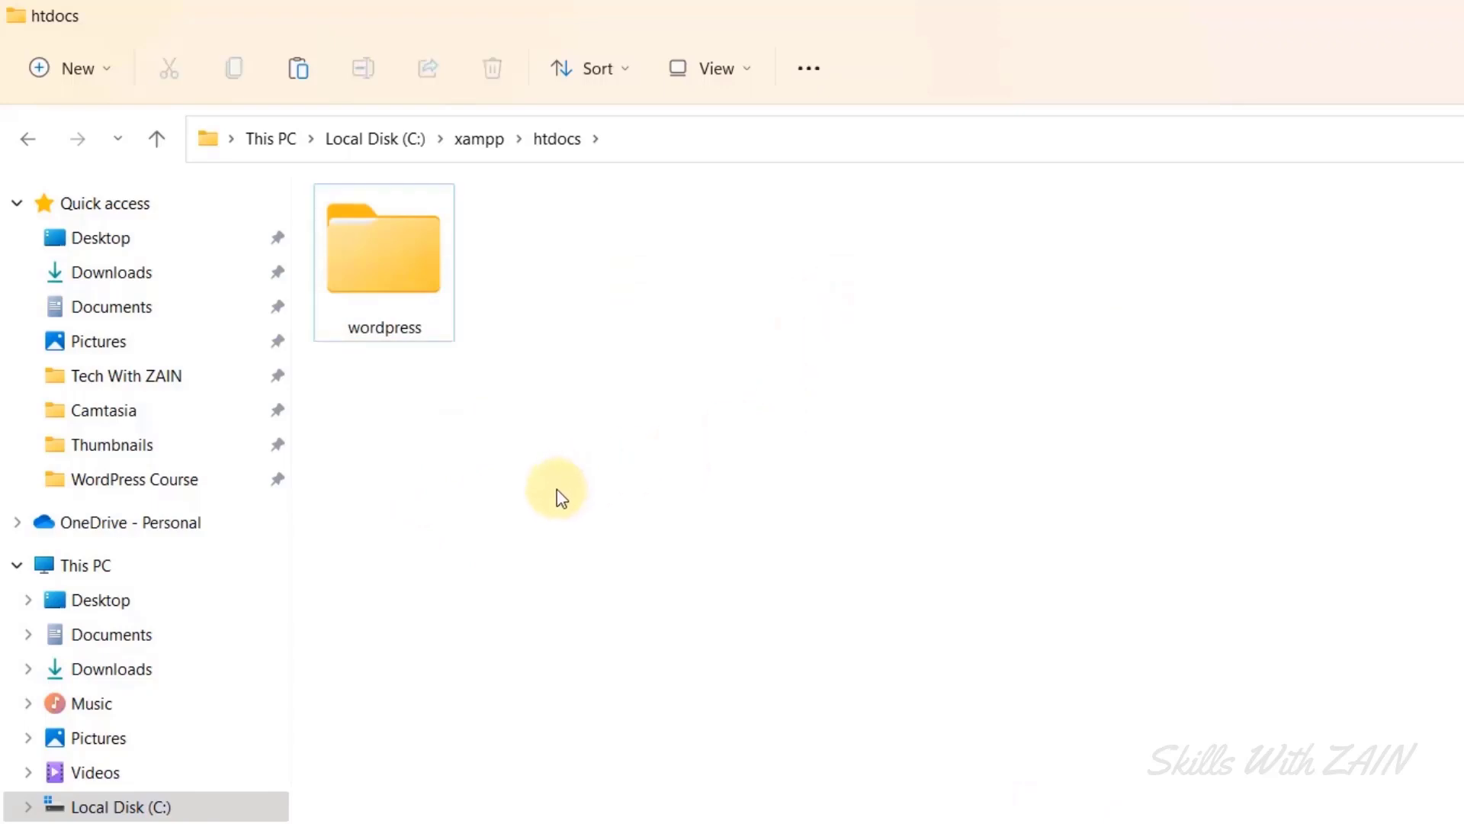
{"action": "left_click", "coordinate": [405, 305]}
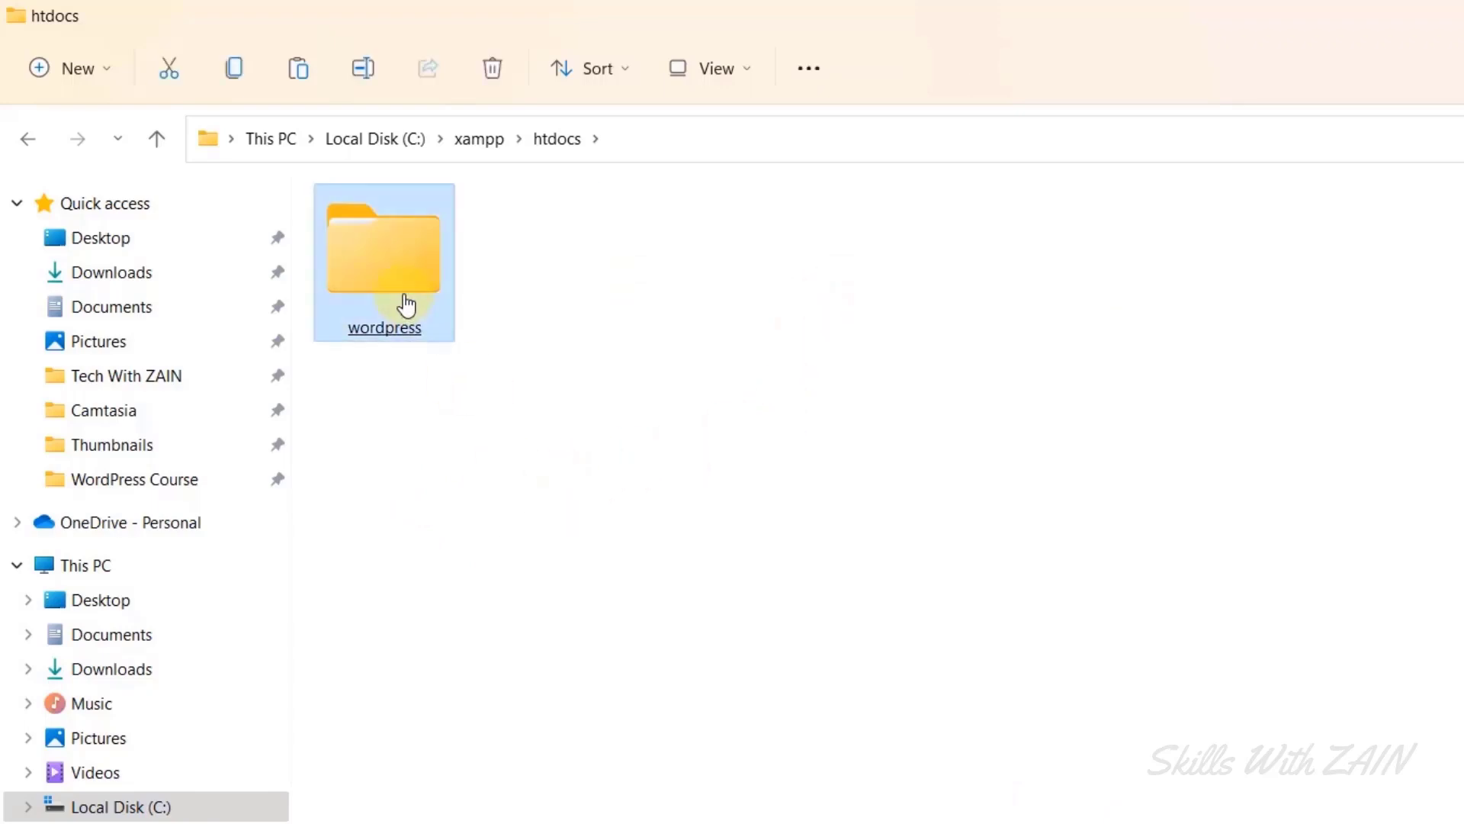
{"action": "key", "text": "alt+Tab"}
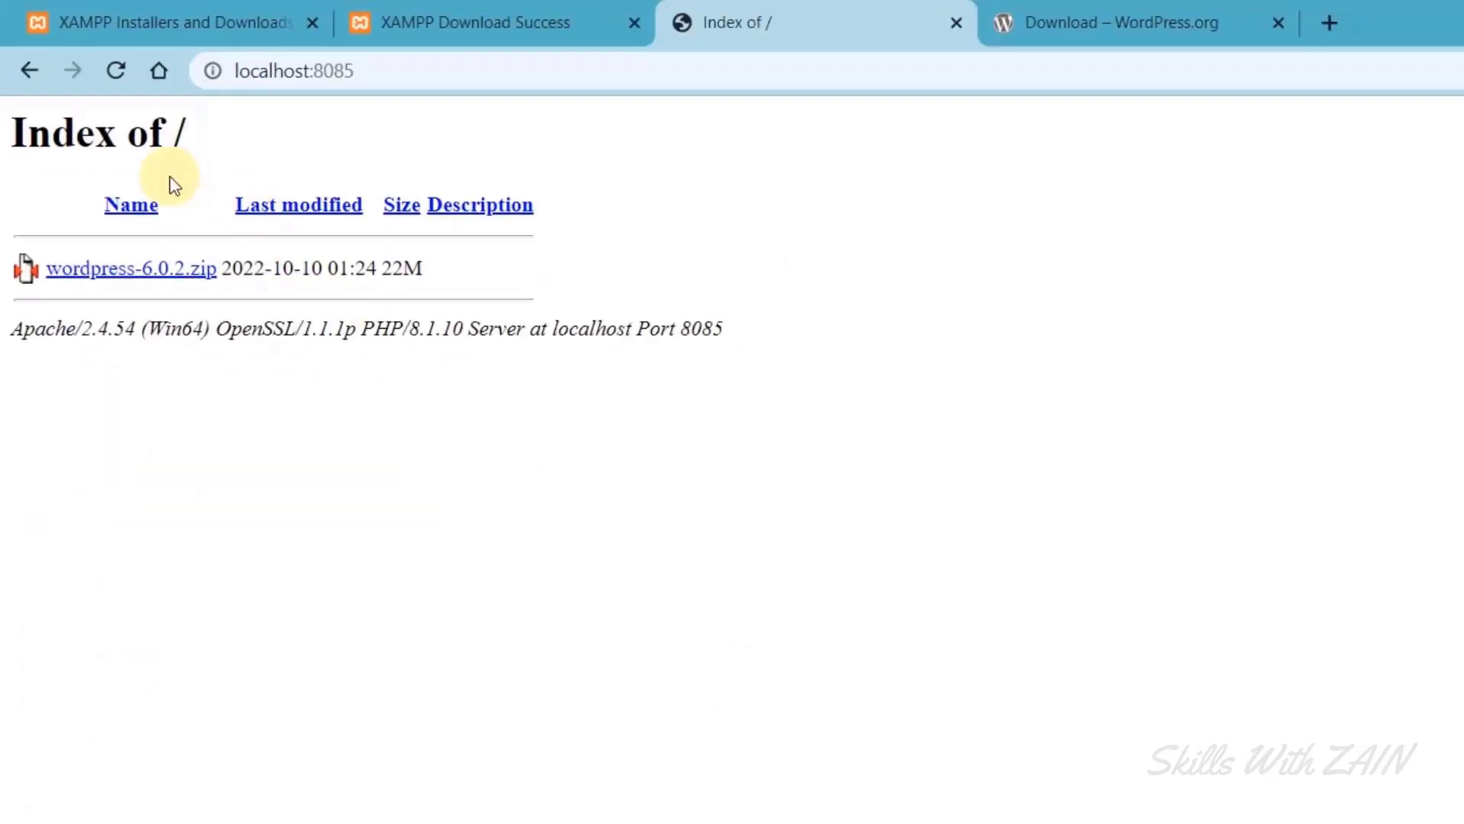
Reload the localhost:8085 index, close the WordPress.org tab, and open the wordpress/ folder.
{"action": "left_click", "coordinate": [312, 22]}
{"action": "left_click", "coordinate": [312, 22]}
{"action": "left_click", "coordinate": [116, 70]}
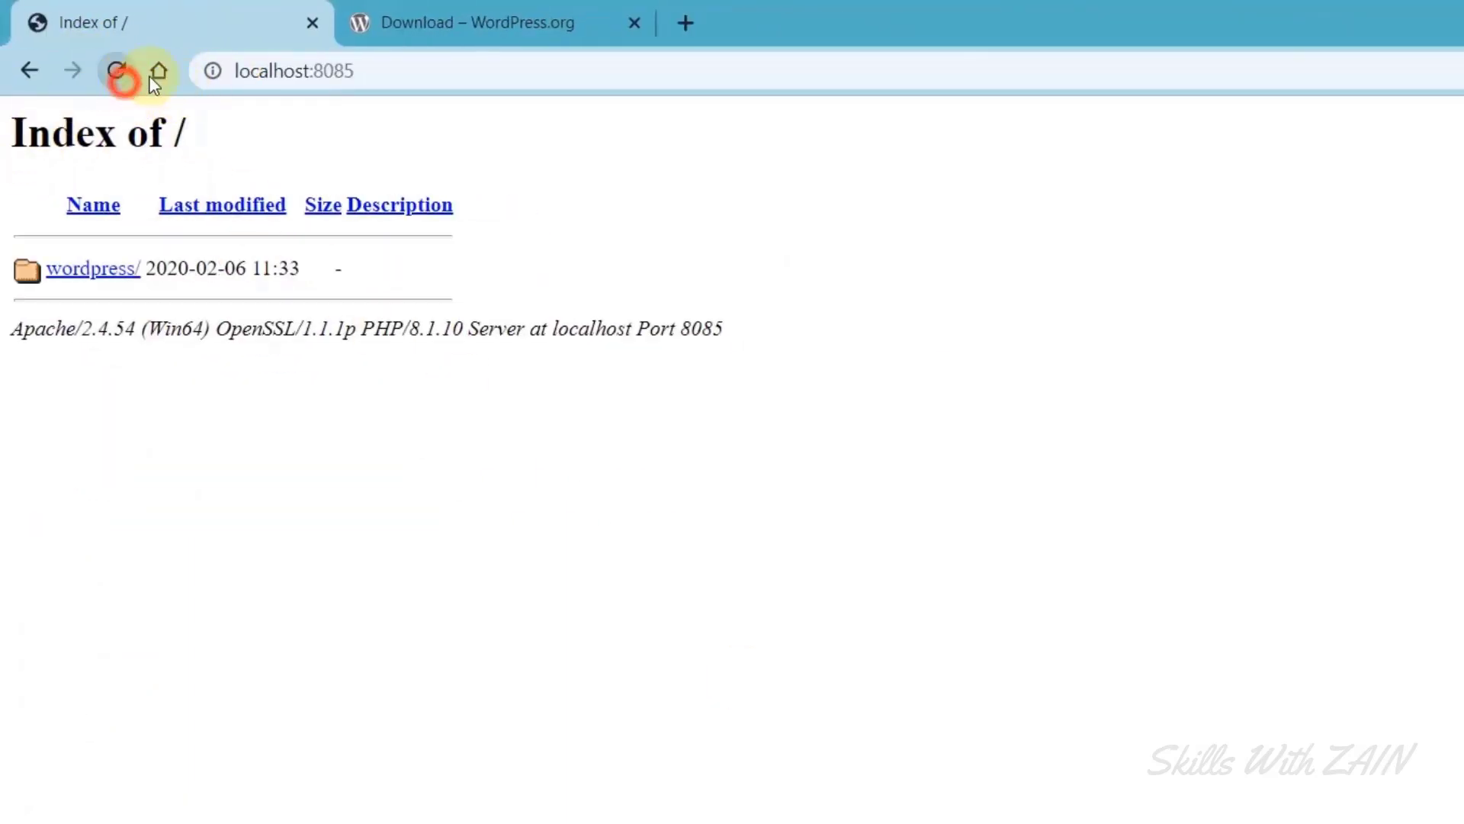
{"action": "left_click", "coordinate": [630, 22]}
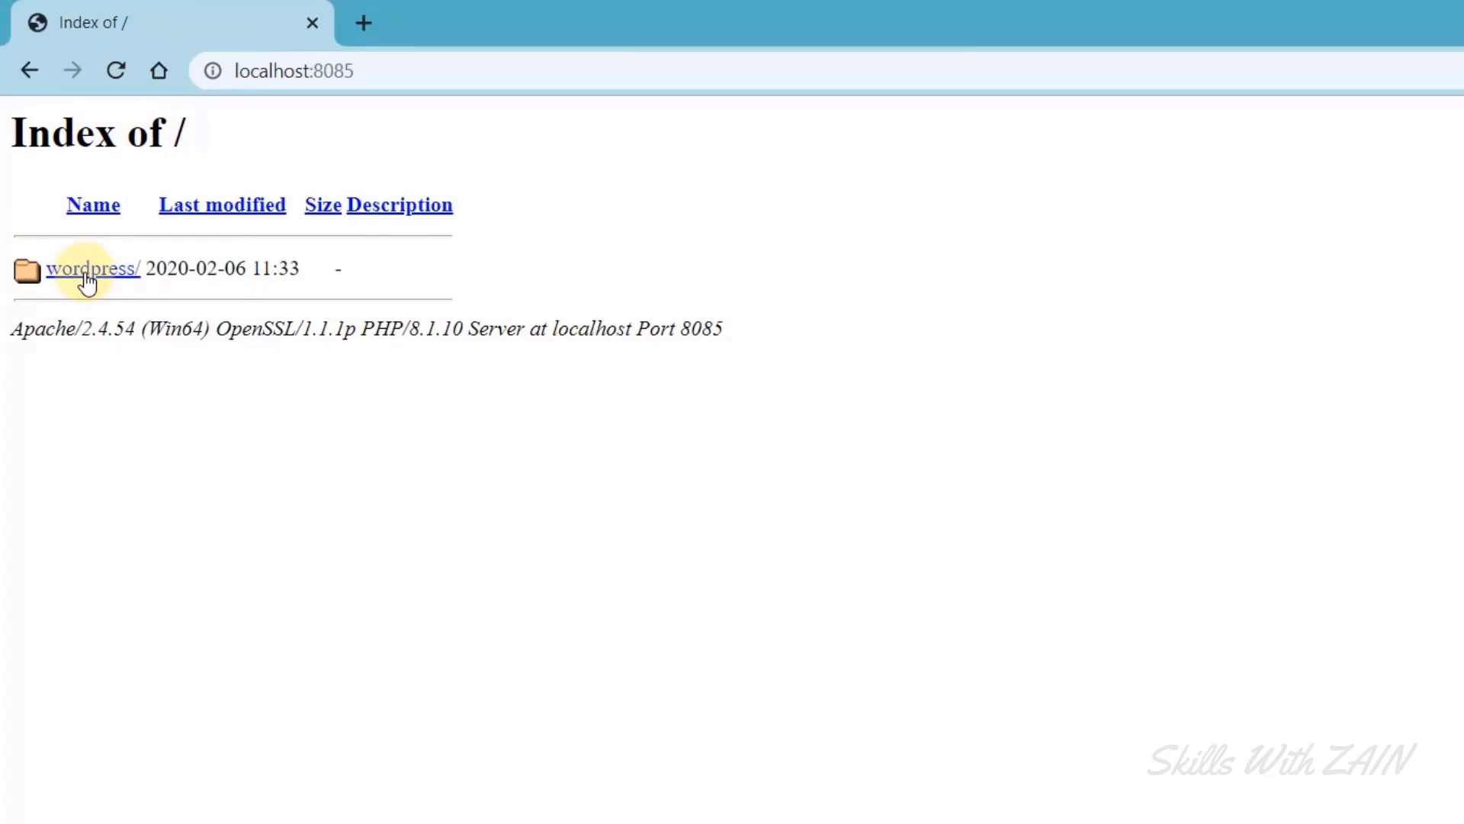
{"action": "left_click", "coordinate": [87, 281]}
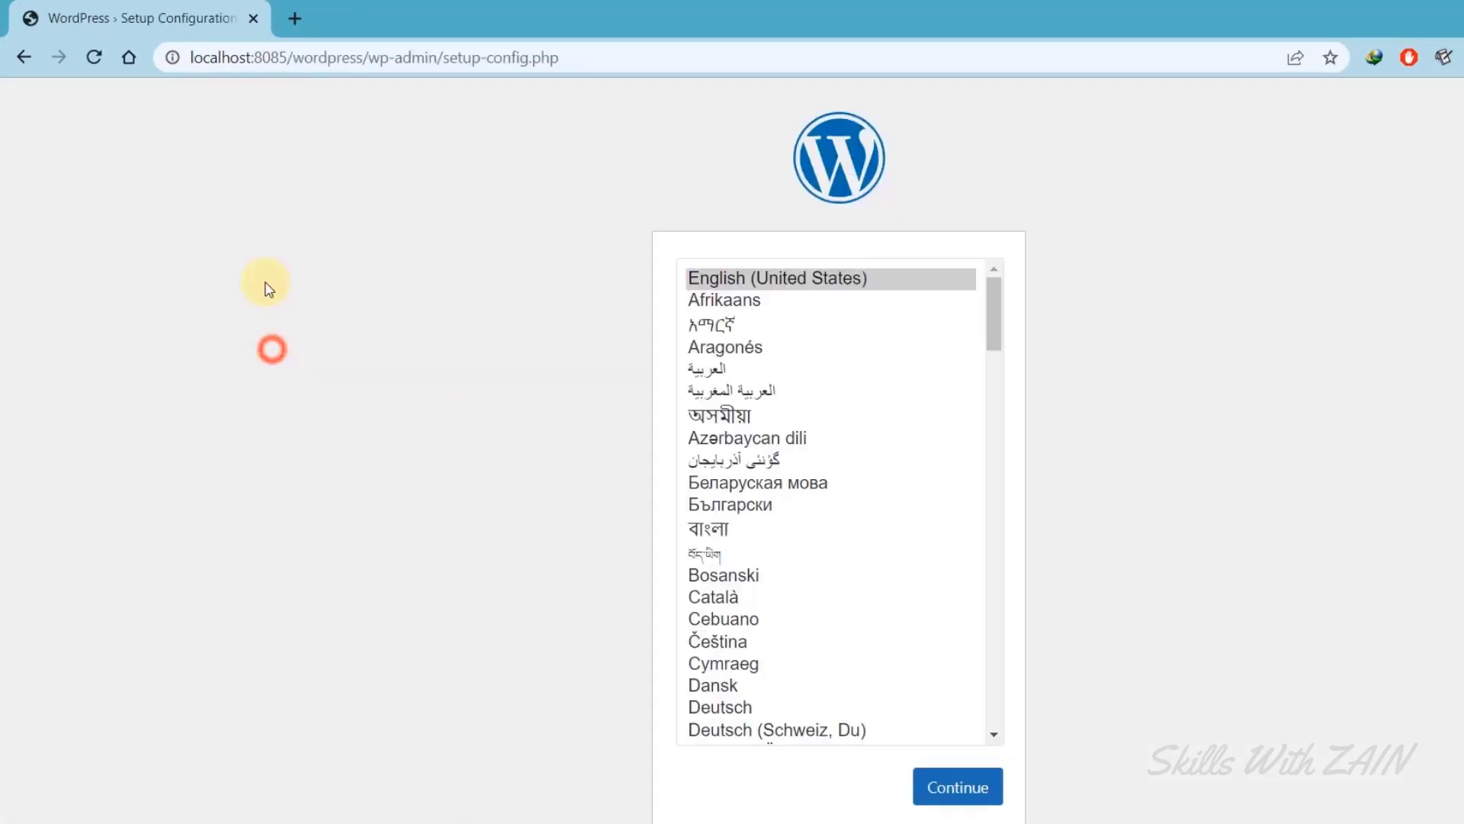
Erase /wordpress from the setup page address without loading it, then show the bbc.com homepage.
{"action": "left_click", "coordinate": [282, 58]}
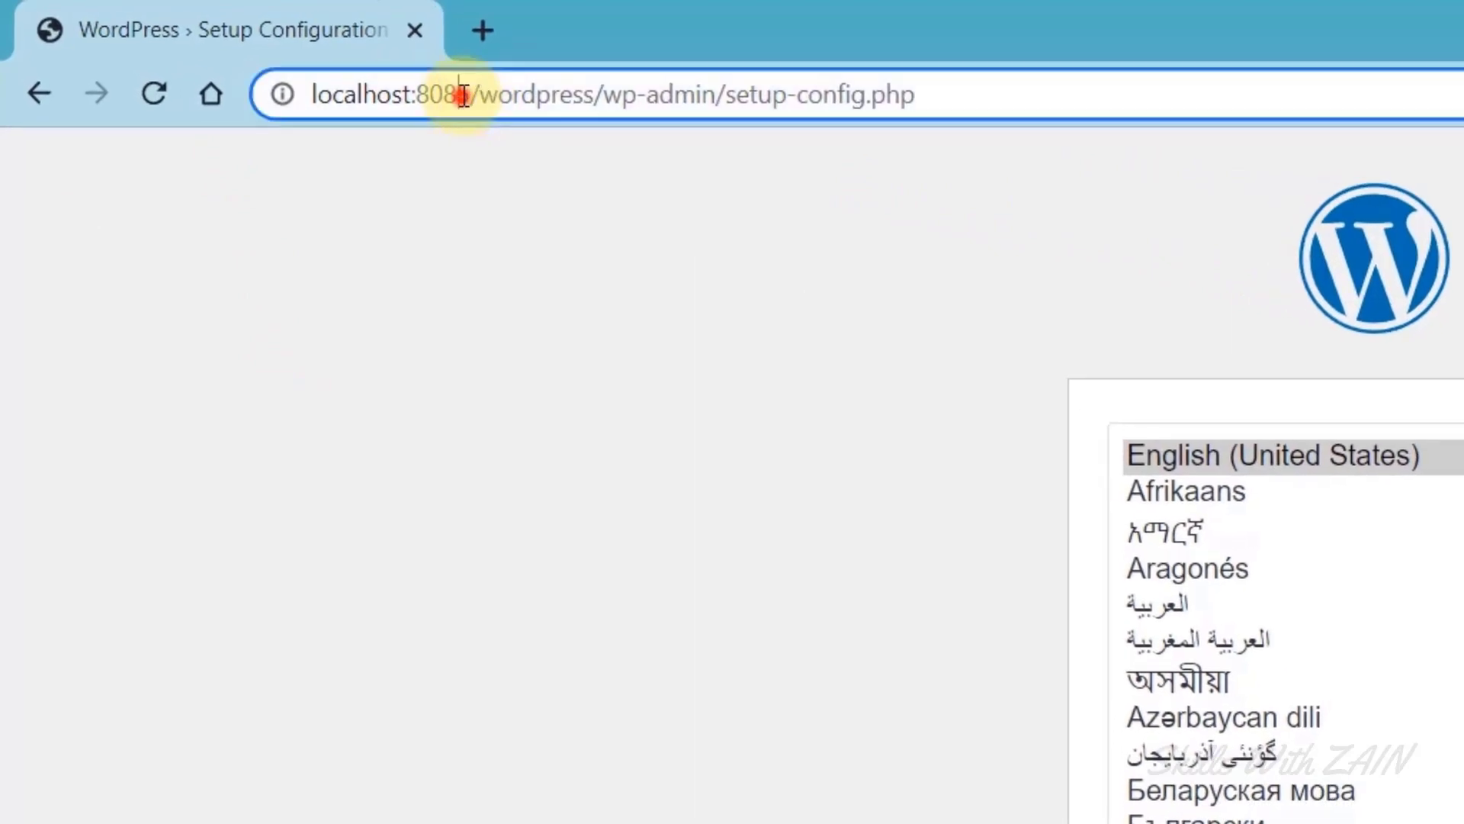
{"action": "left_click_drag", "start_coordinate": [464, 94], "coordinate": [281, 95]}
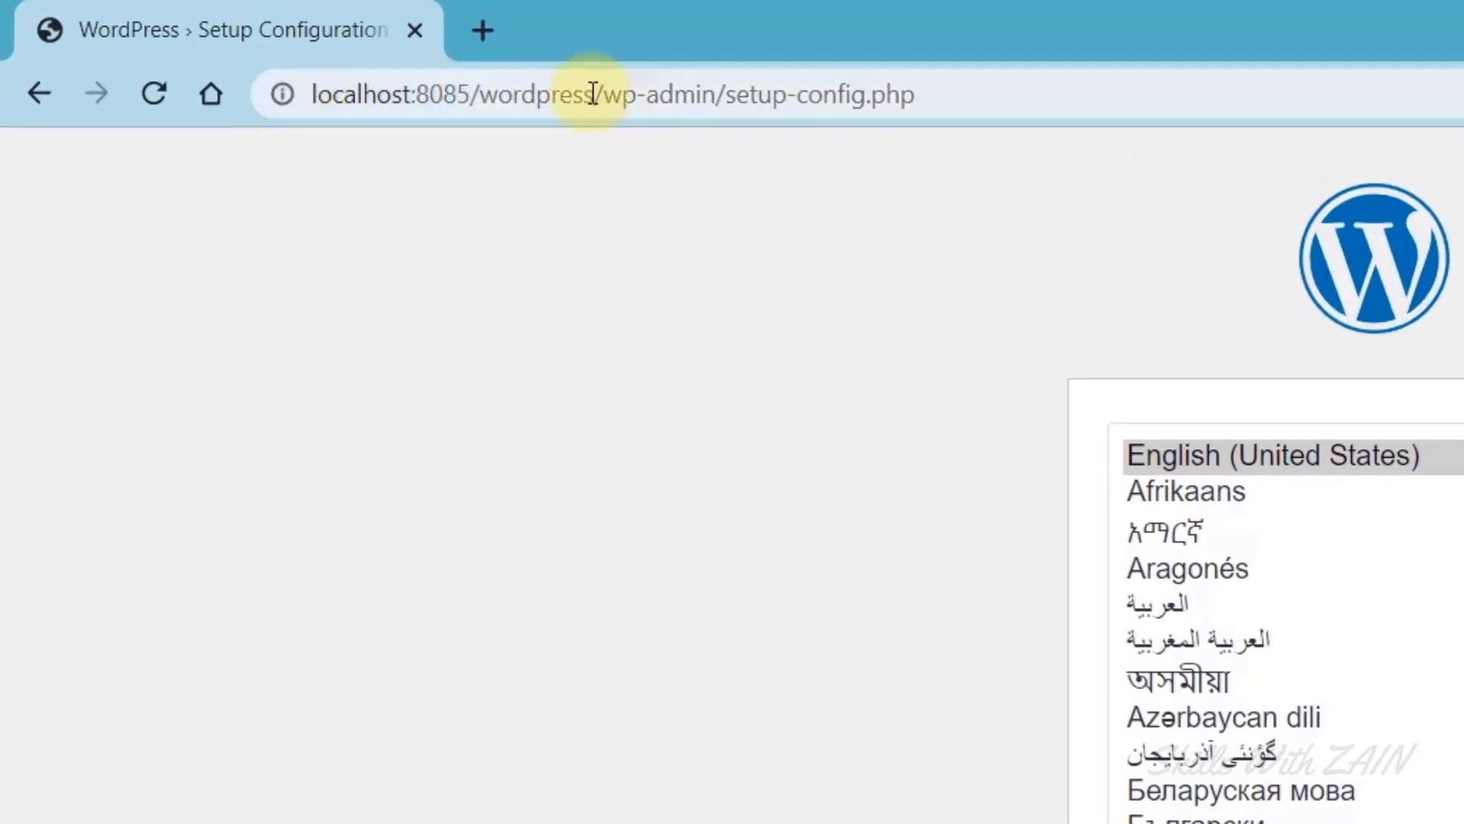
{"action": "left_click_drag", "start_coordinate": [596, 94], "coordinate": [468, 90]}
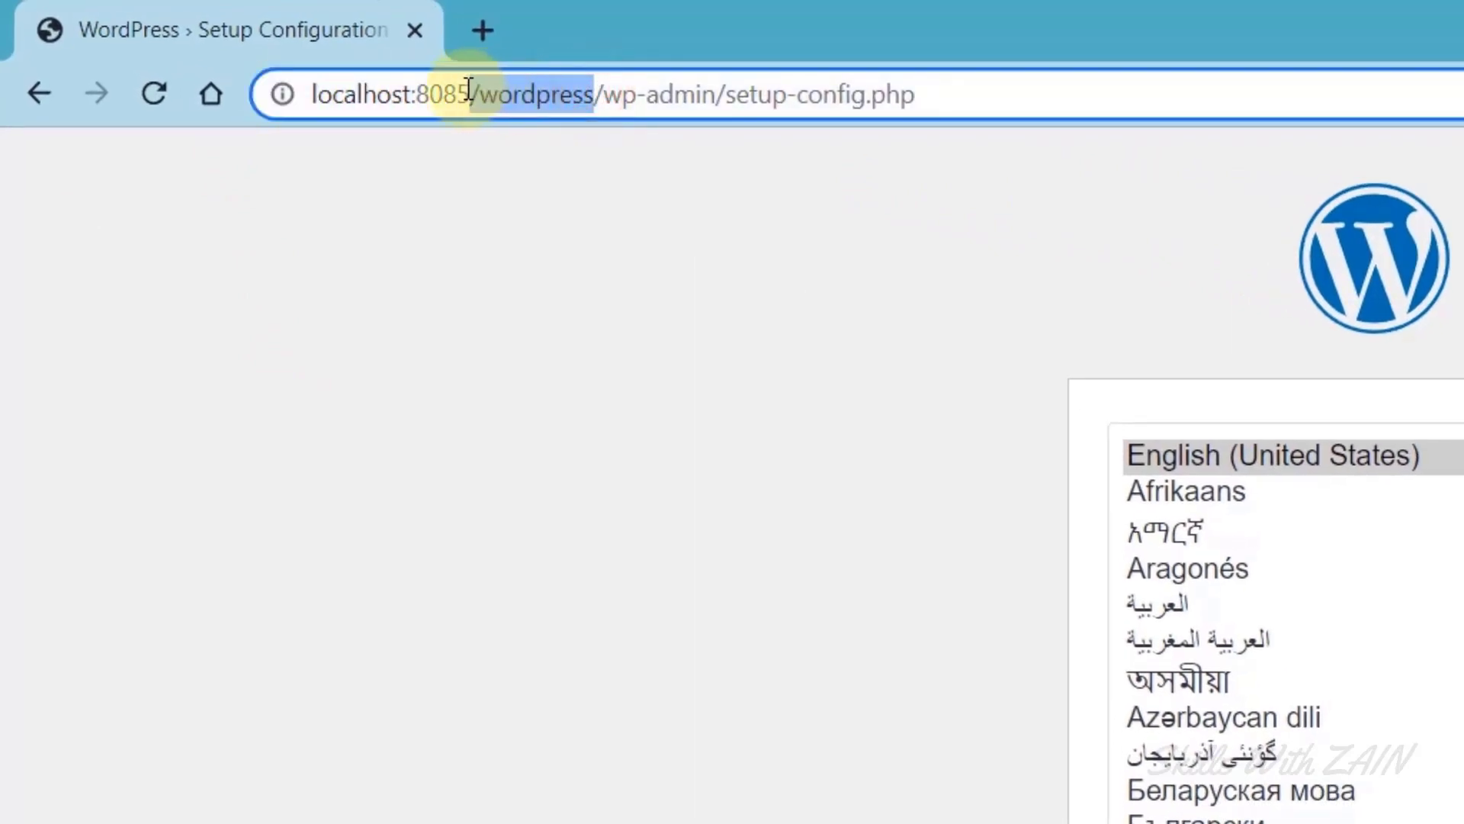
{"action": "key", "text": "BackSpace"}
{"action": "left_click", "coordinate": [458, 369]}
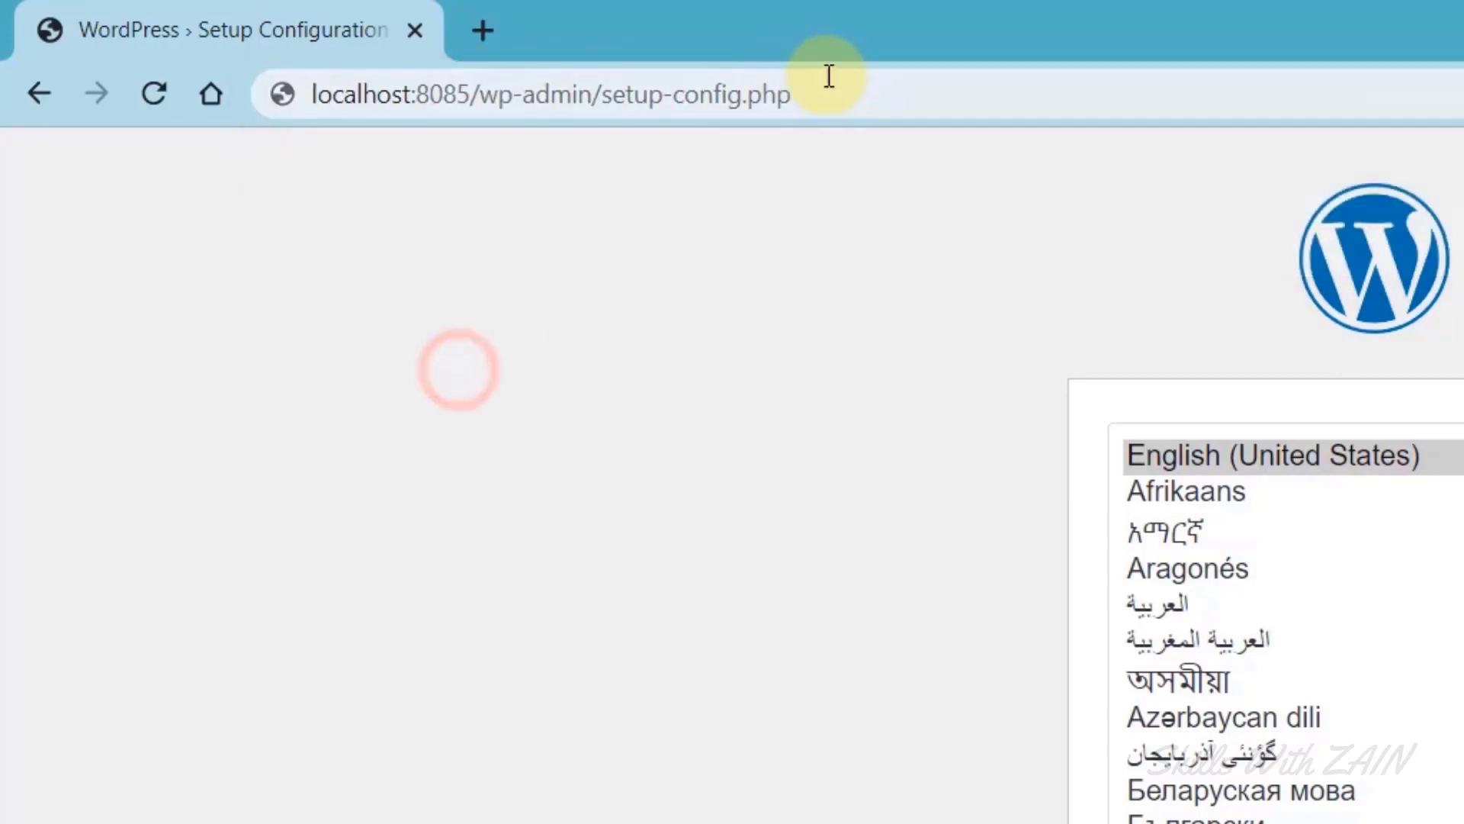
{"action": "left_click_drag", "start_coordinate": [813, 88], "coordinate": [298, 150]}
{"action": "left_click", "coordinate": [458, 277]}
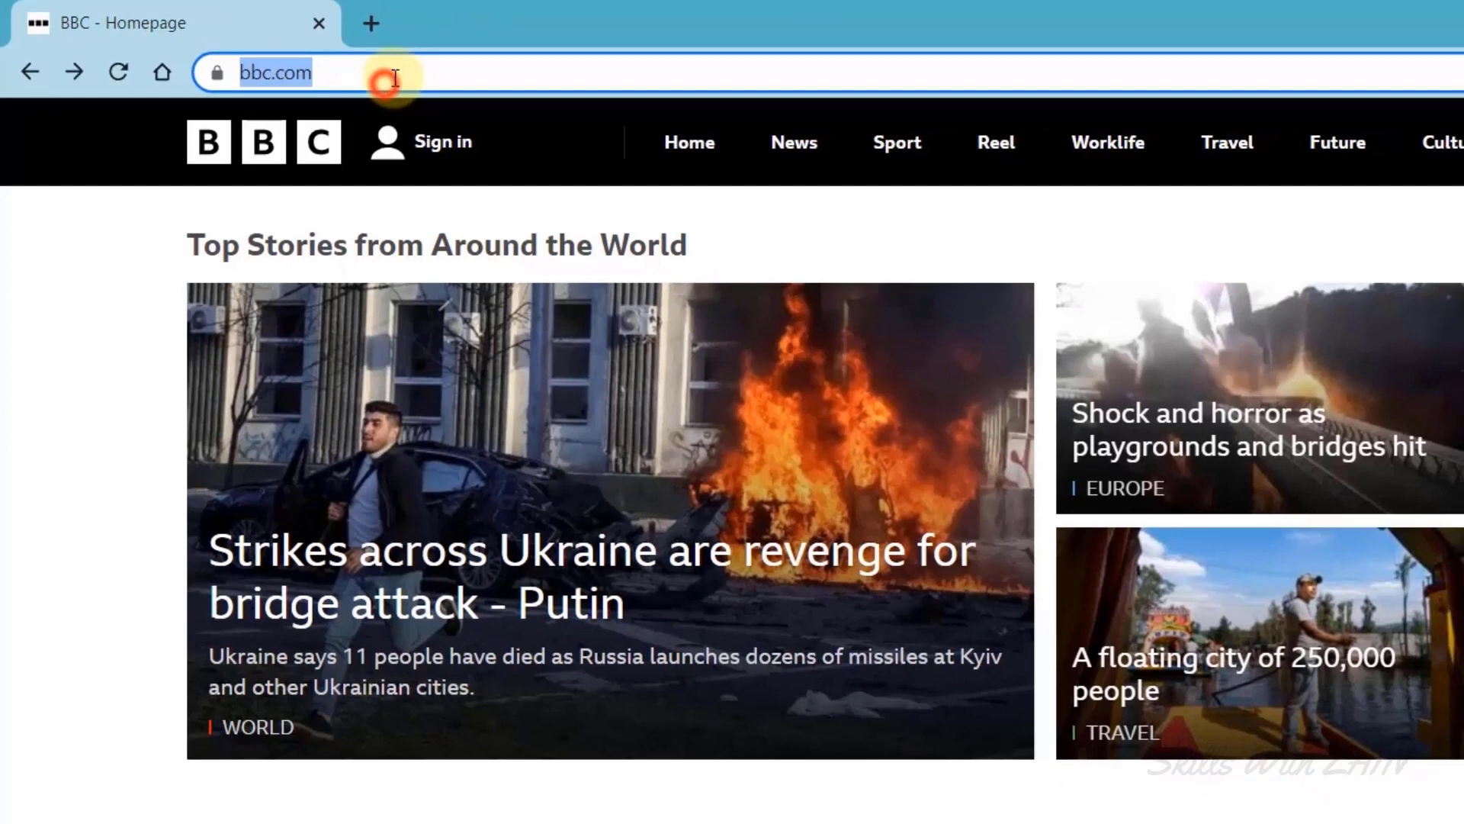
{"action": "left_click_drag", "start_coordinate": [381, 71], "coordinate": [256, 83]}
{"action": "double_click", "coordinate": [435, 70]}
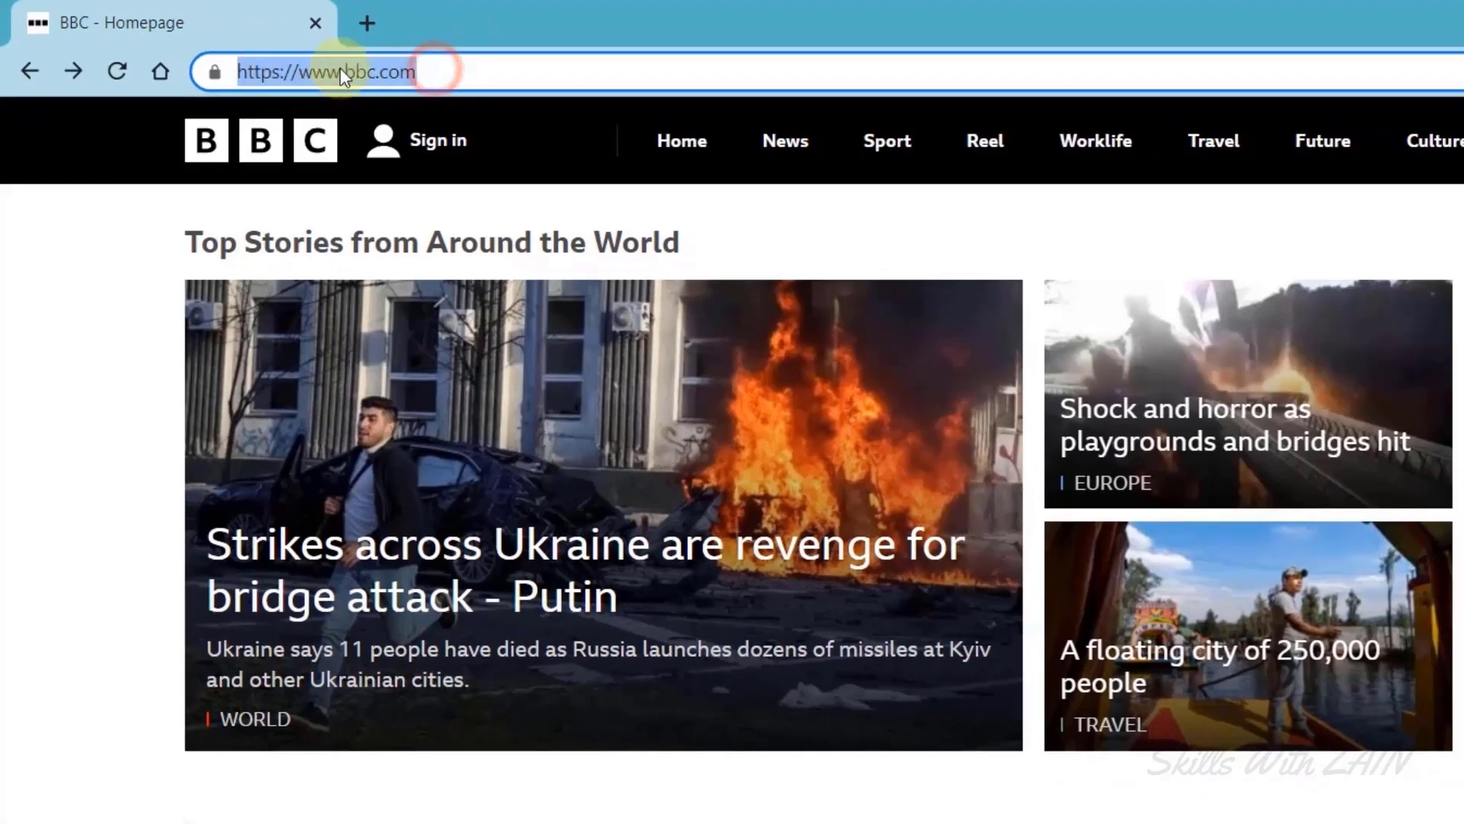
Load bbc.com/wordpress to show its 404 Not Found page, then return to the setup page.
{"action": "left_click", "coordinate": [432, 78]}
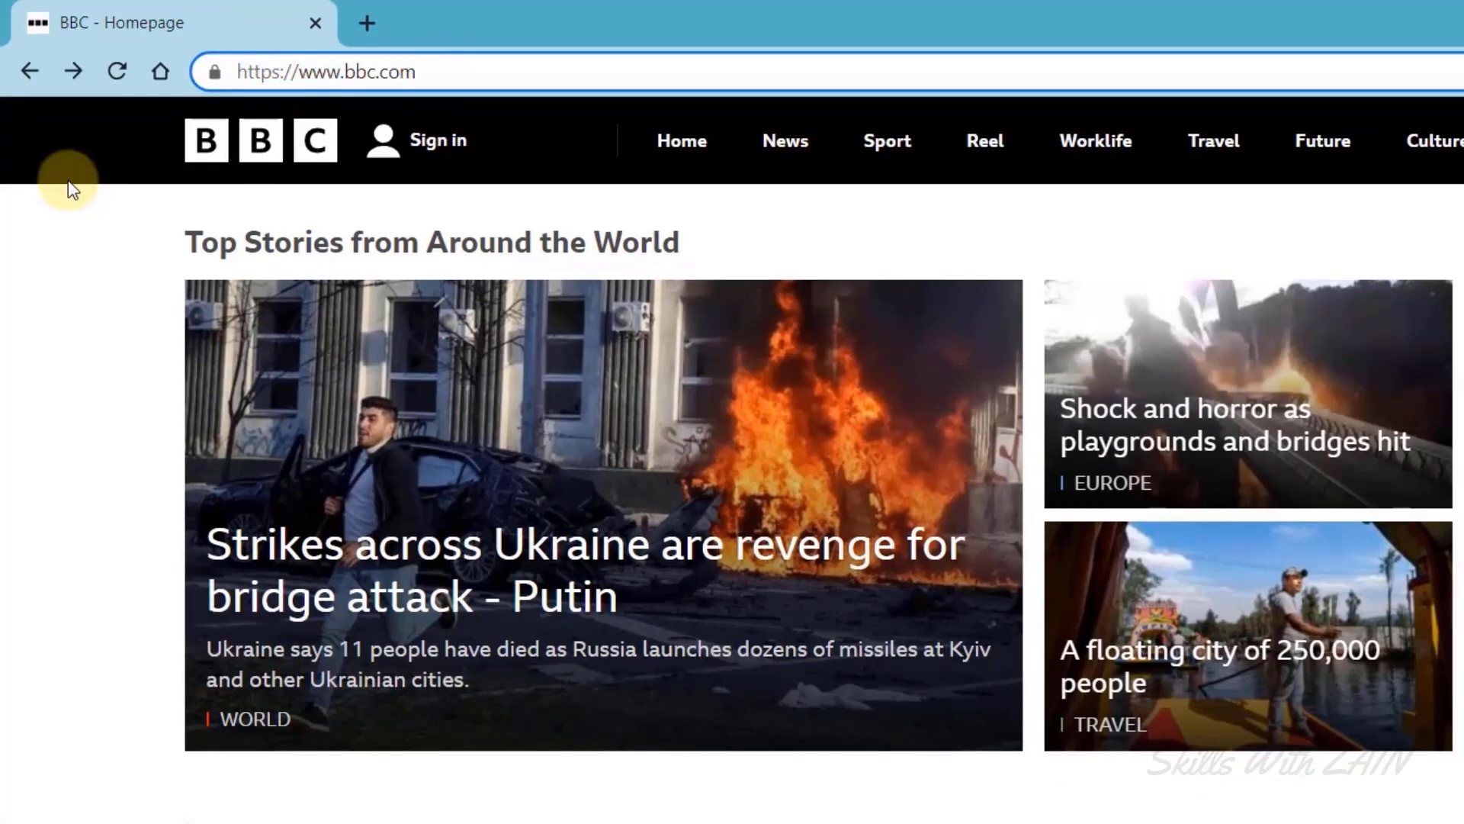
{"action": "type", "text": "/home"}
{"action": "key", "text": "BackSpace"}
{"action": "key", "text": "BackSpace"}
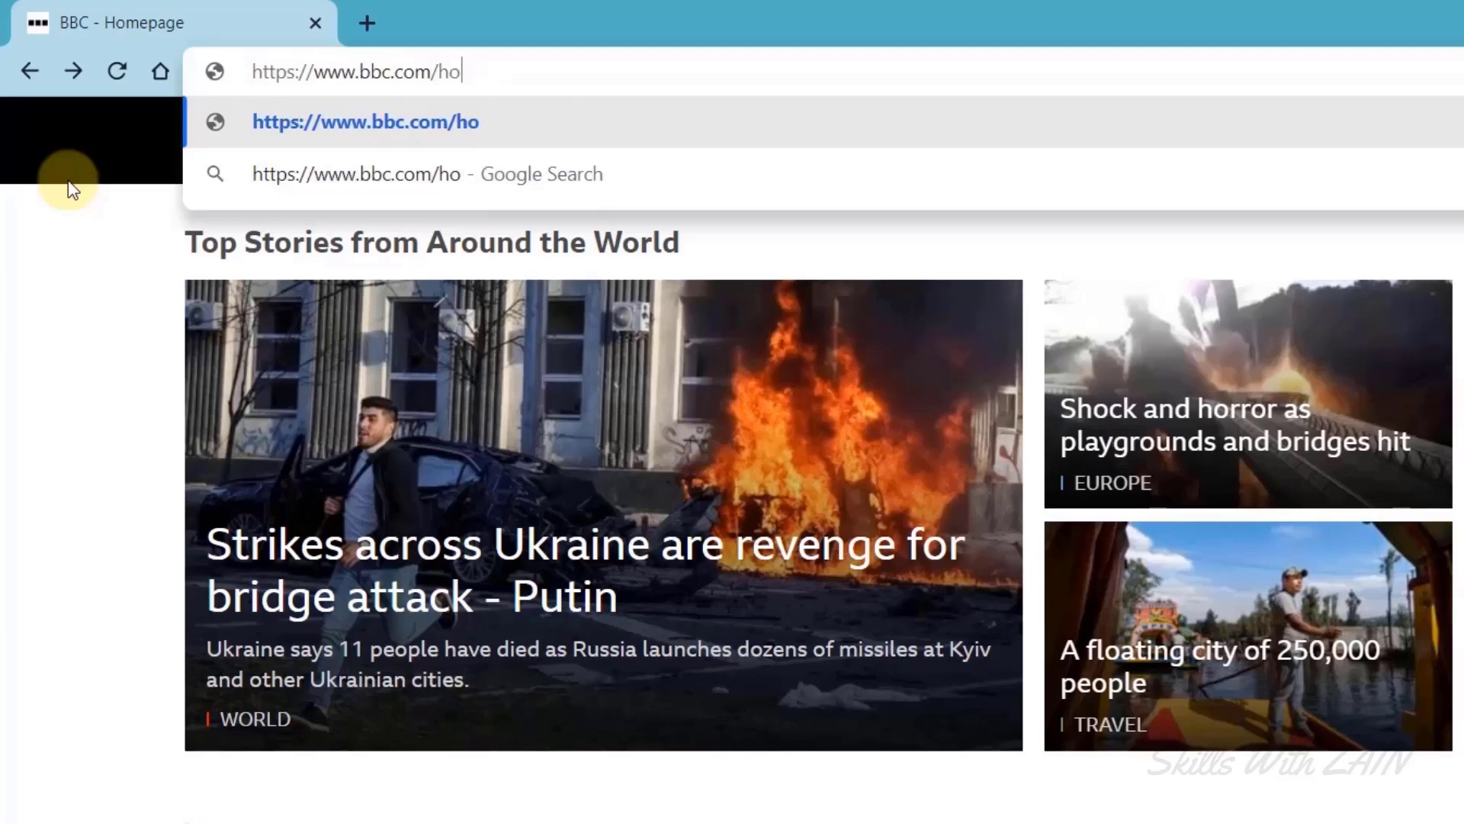
{"action": "key", "text": "BackSpace"}
{"action": "key", "text": "BackSpace"}
{"action": "type", "text": "wordpre"}
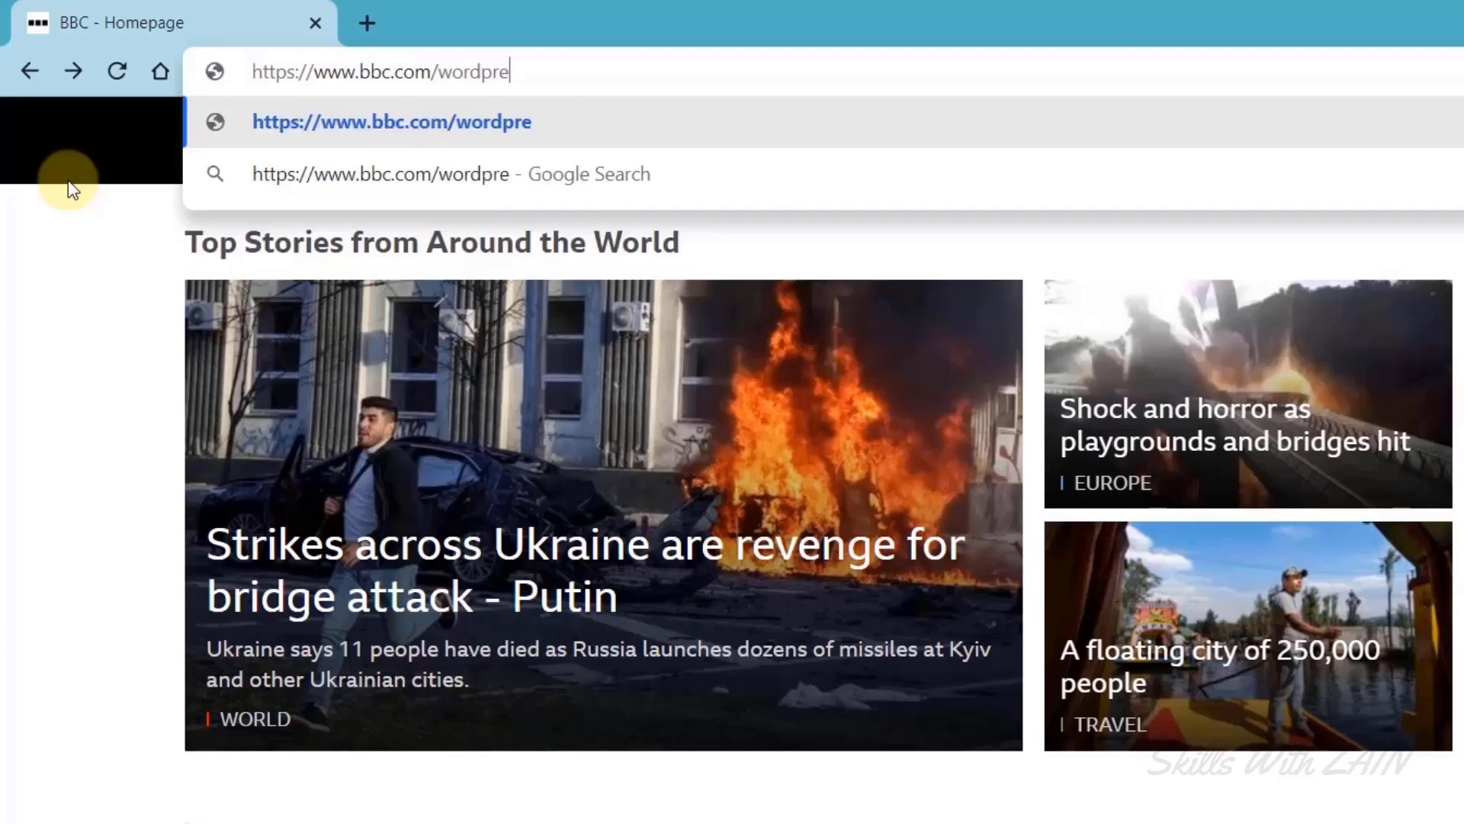
{"action": "type", "text": "ss"}
{"action": "key", "text": "Return"}
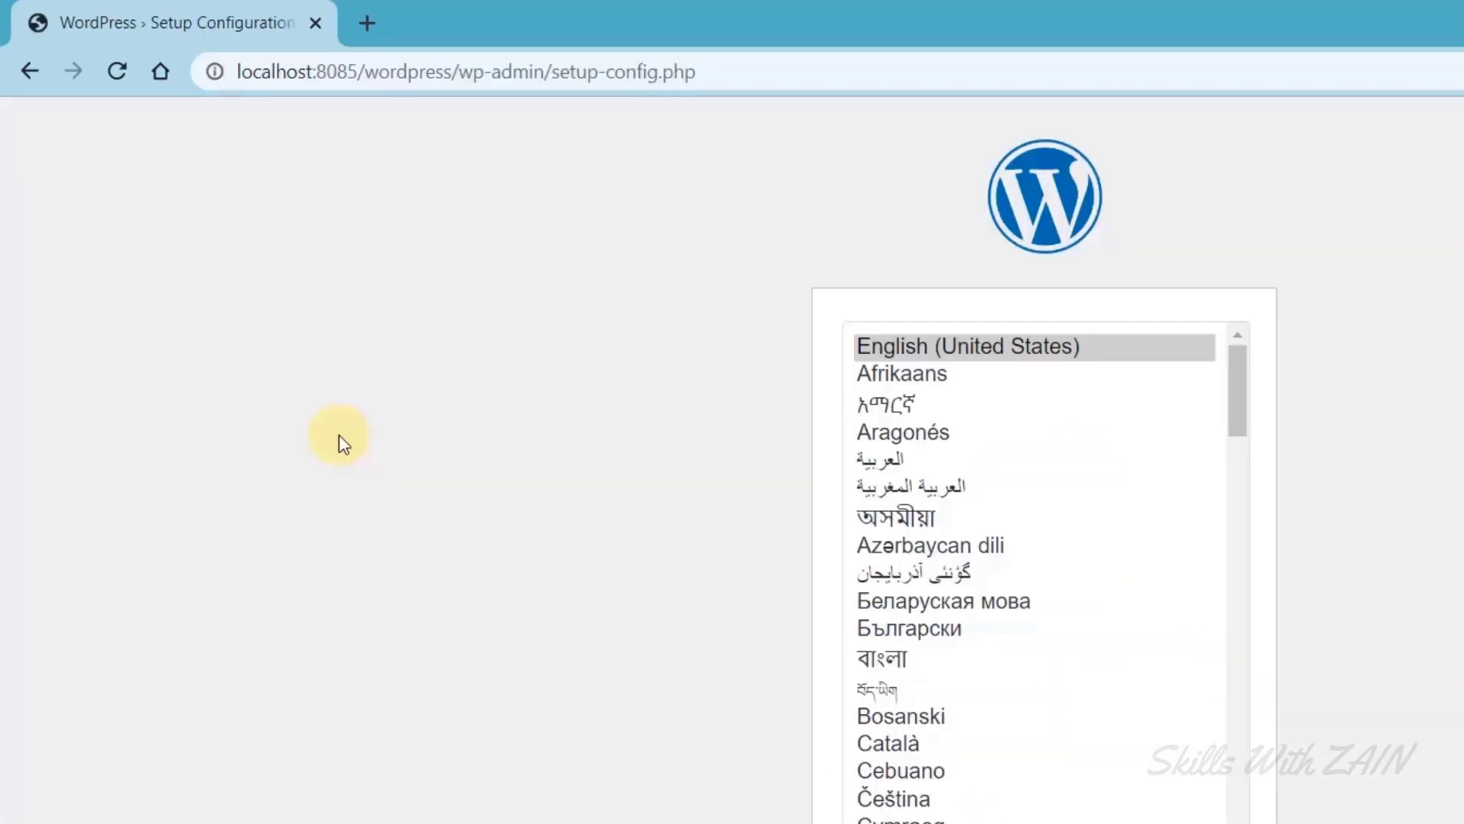
{"action": "left_click", "coordinate": [339, 436]}
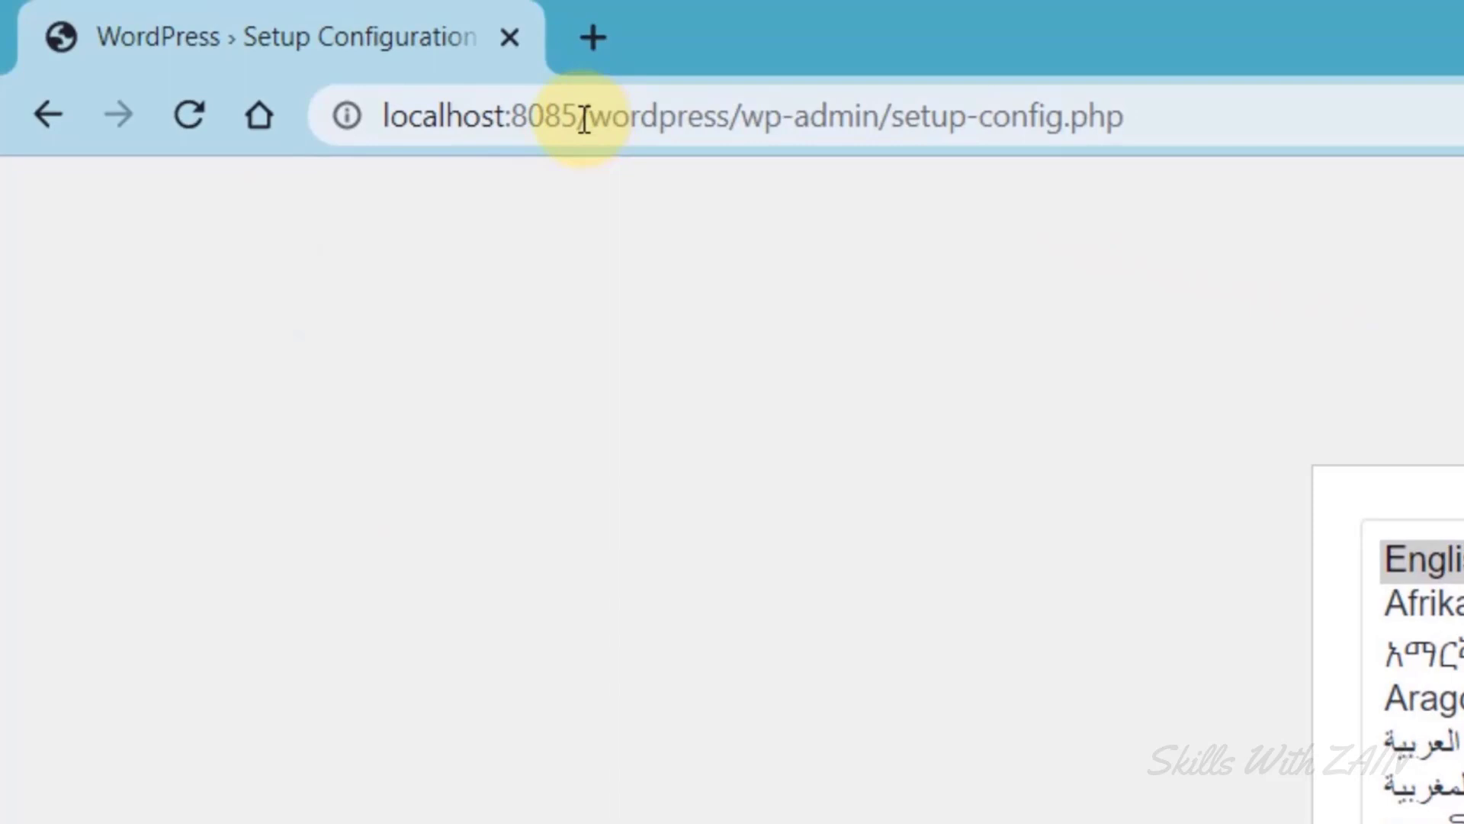
Remove /wordpress so the address reads localhost:8085/wp-admin/setup-config.php, without reloading.
{"action": "left_click", "coordinate": [584, 118]}
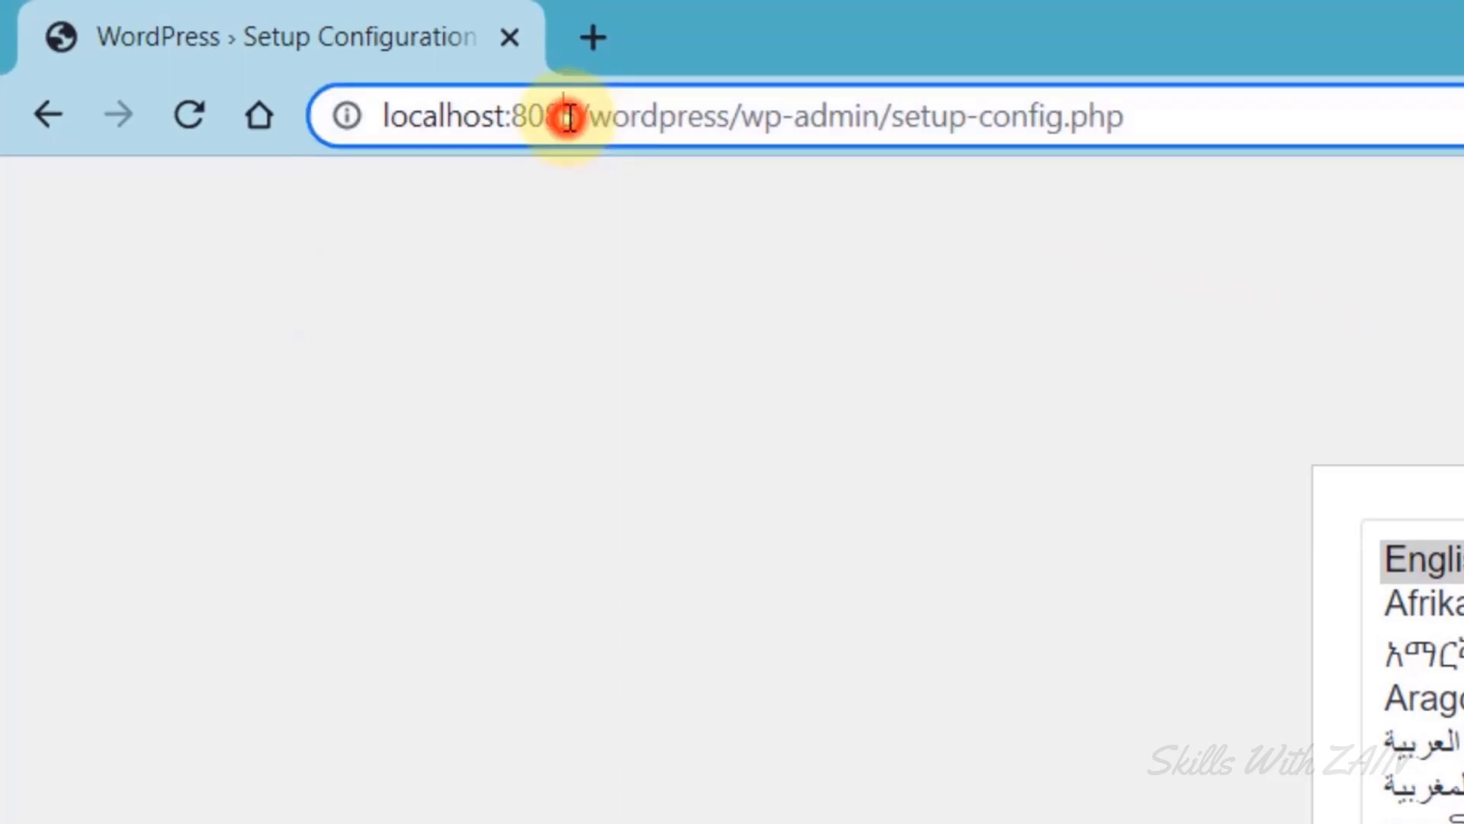
{"action": "left_click_drag", "start_coordinate": [584, 118], "coordinate": [349, 115]}
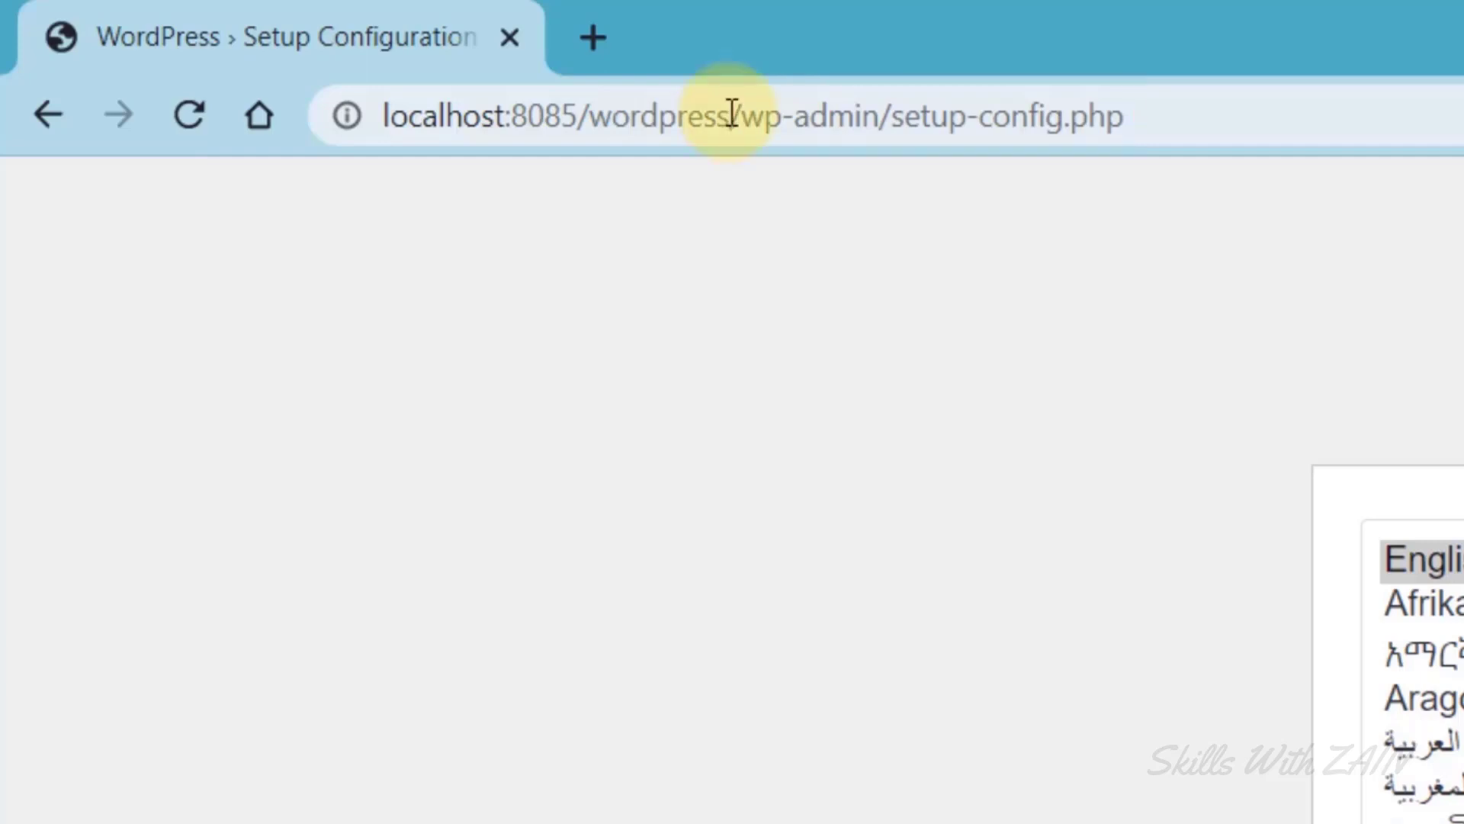
{"action": "left_click_drag", "start_coordinate": [729, 115], "coordinate": [578, 113]}
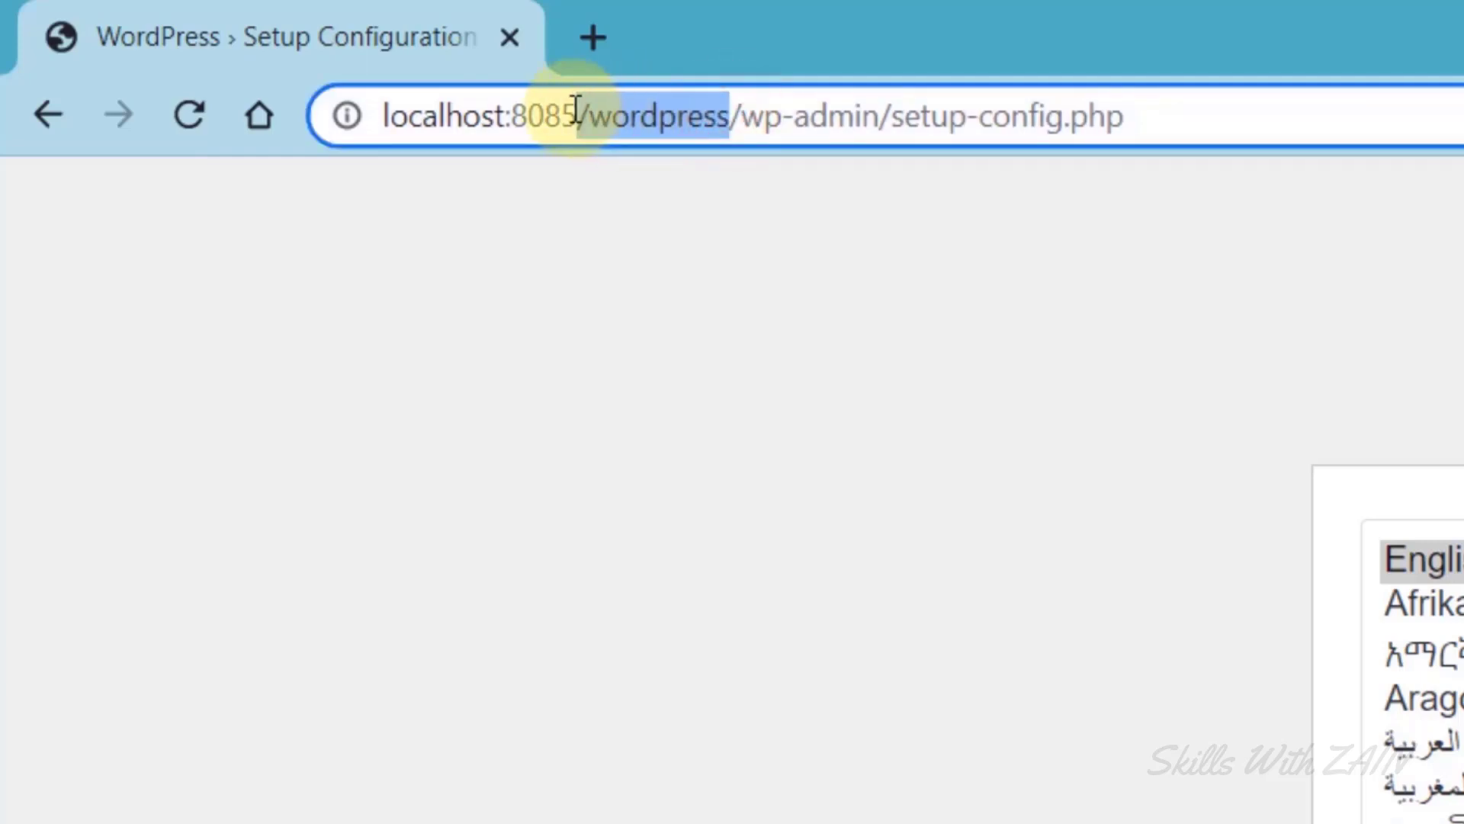
{"action": "key", "text": "BackSpace"}
{"action": "left_click", "coordinate": [562, 456]}
{"action": "left_click_drag", "start_coordinate": [977, 107], "coordinate": [488, 130]}
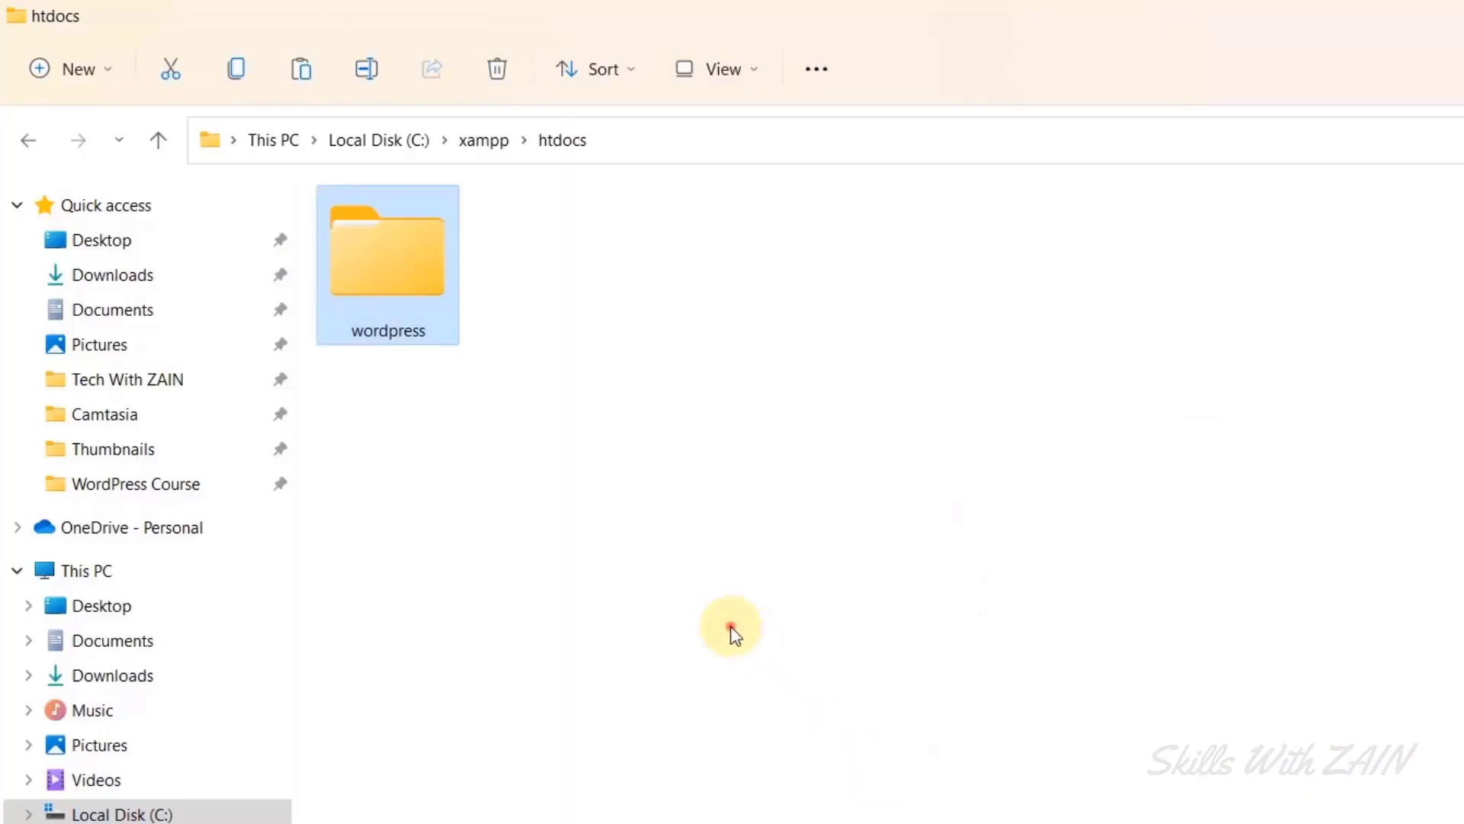
Cut all files from htdocs\wordpress and paste them directly into htdocs.
{"action": "left_click", "coordinate": [488, 141]}
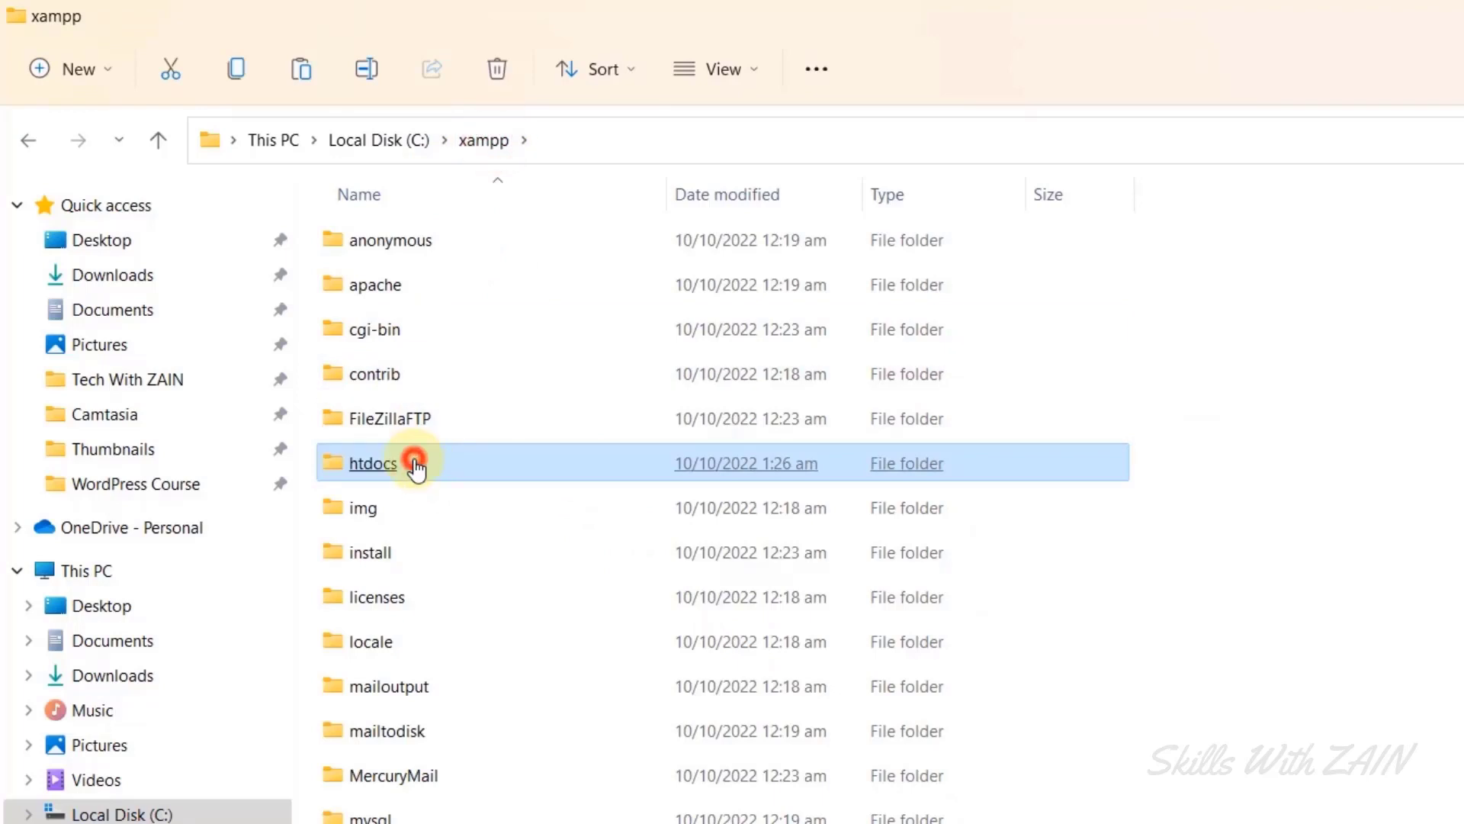
{"action": "double_click", "coordinate": [414, 464]}
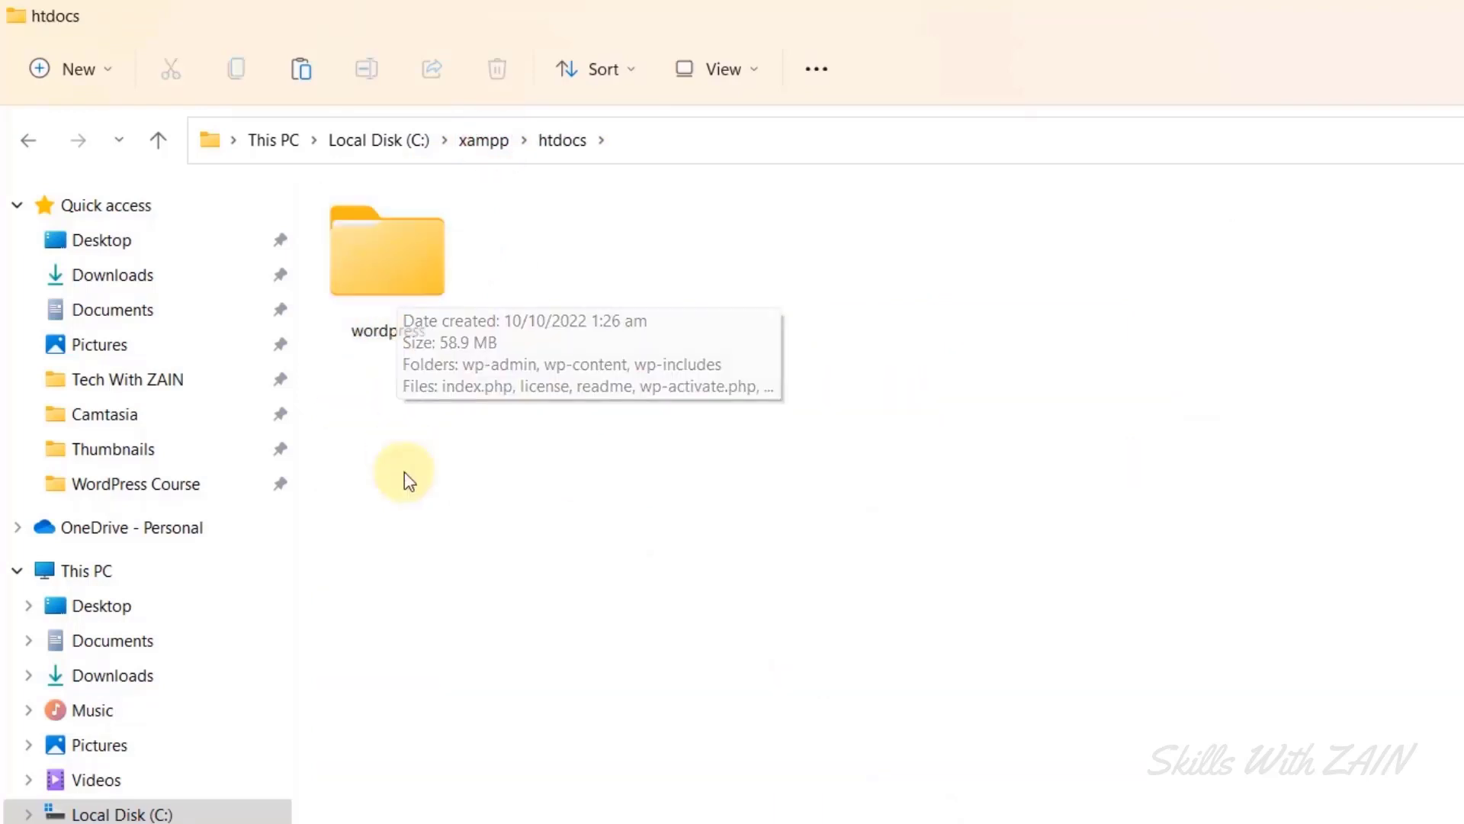
{"action": "left_click", "coordinate": [386, 419]}
{"action": "double_click", "coordinate": [390, 295]}
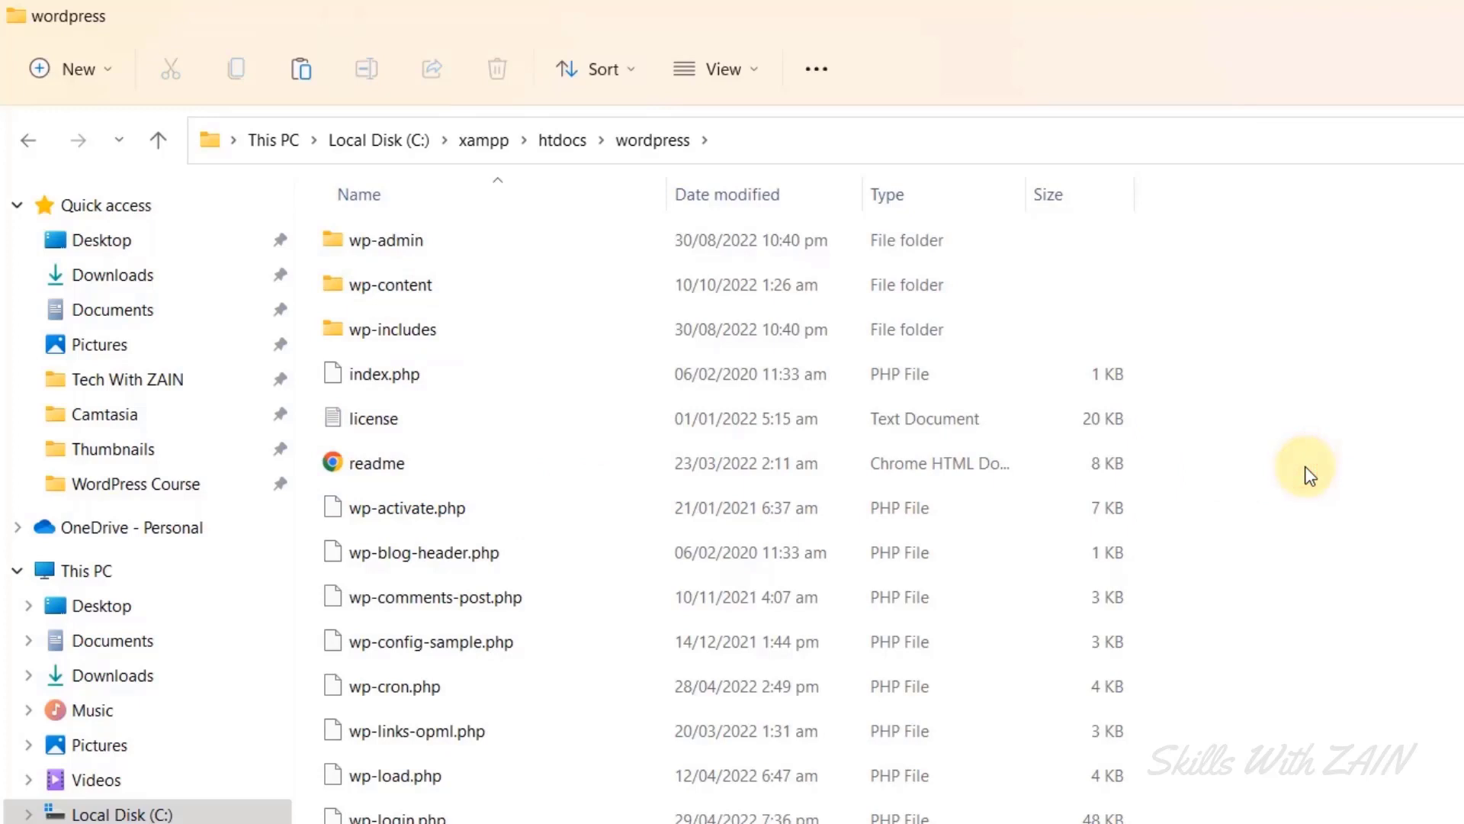
{"action": "key", "text": "ctrl+a"}
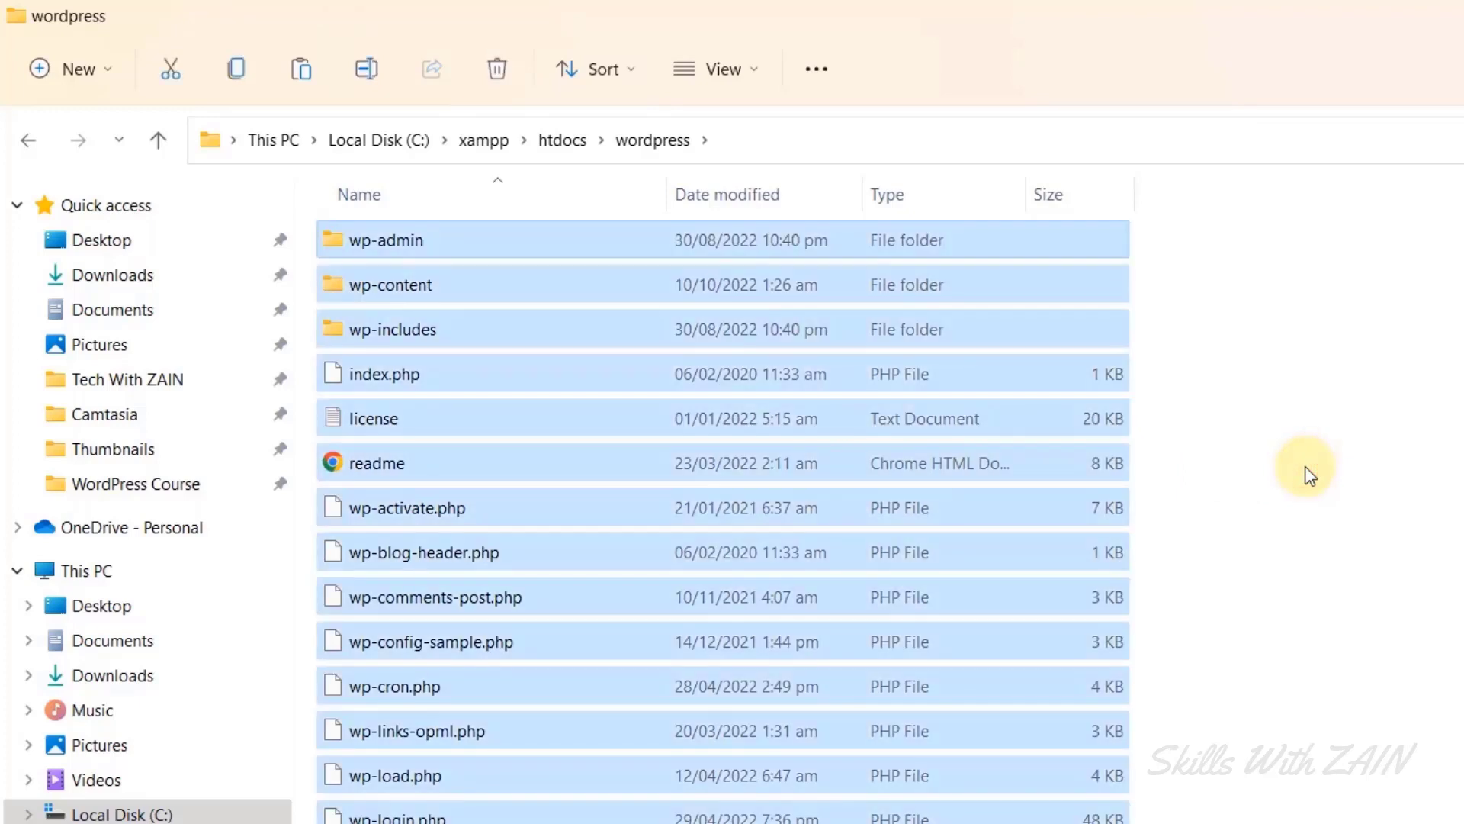
{"action": "right_click", "coordinate": [448, 485]}
{"action": "left_click", "coordinate": [486, 510]}
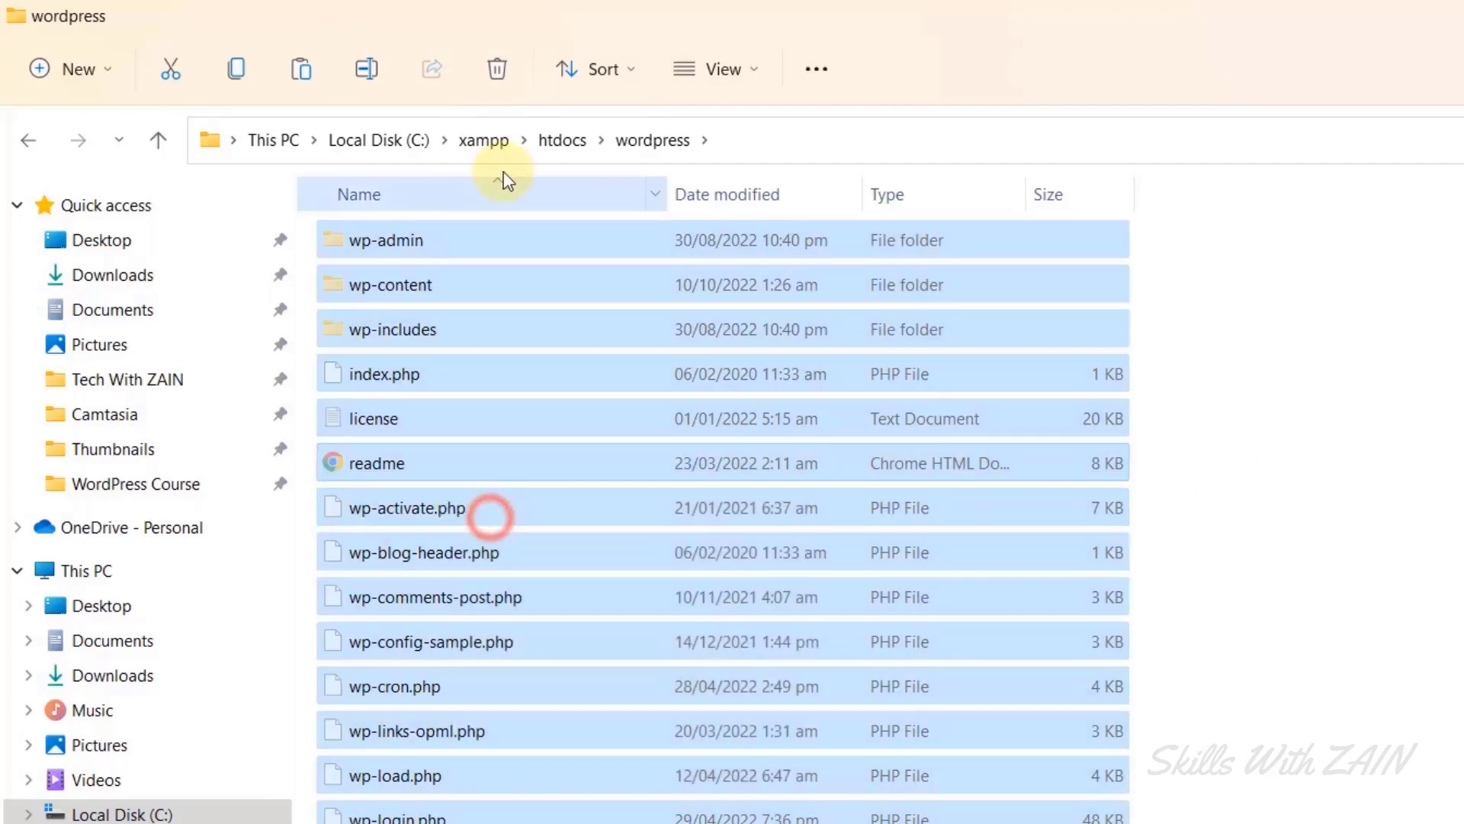
{"action": "left_click", "coordinate": [557, 151]}
{"action": "left_click", "coordinate": [735, 613]}
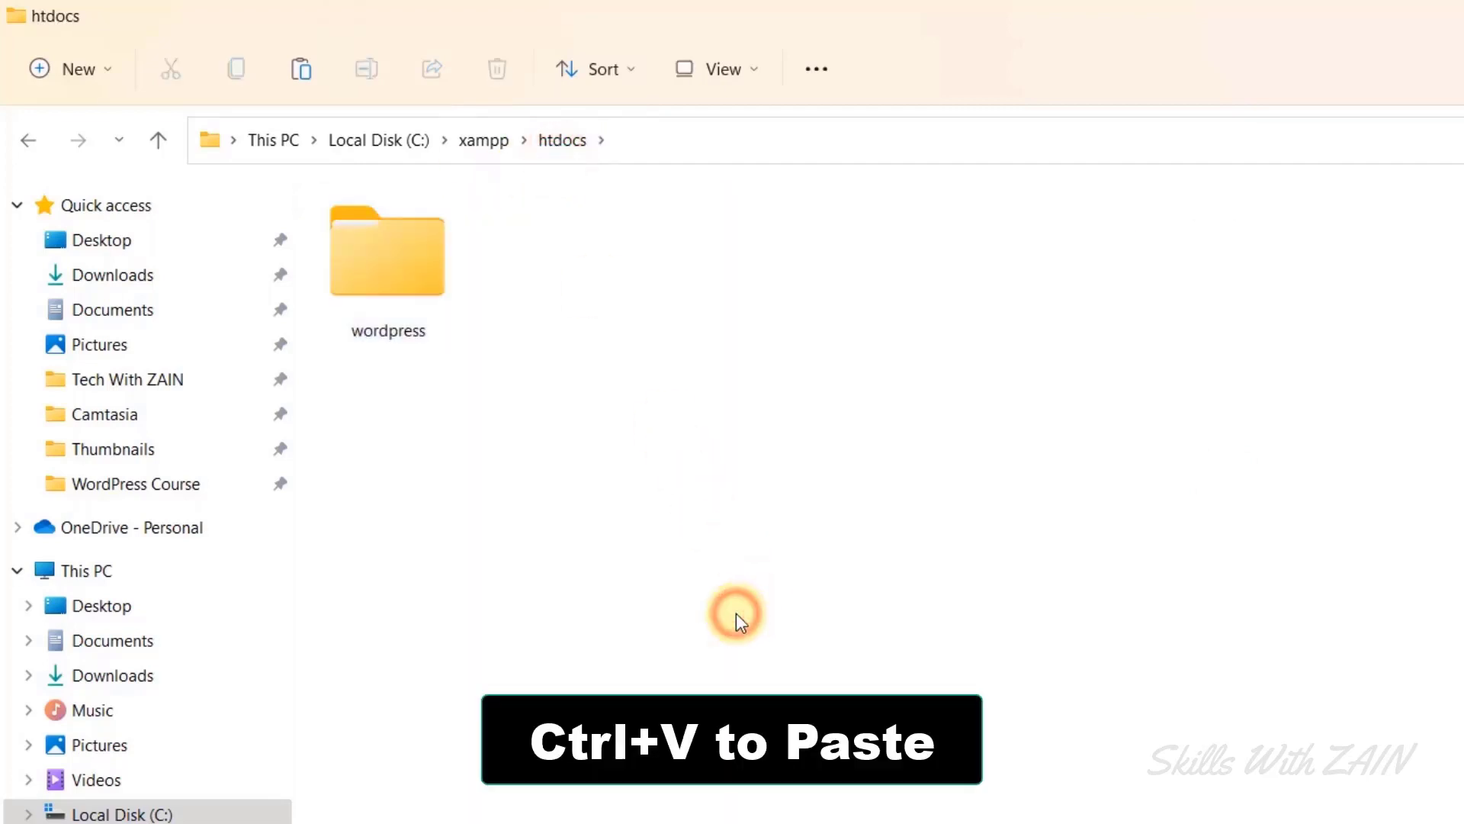
{"action": "key", "text": "ctrl+v"}
{"action": "left_click", "coordinate": [546, 675]}
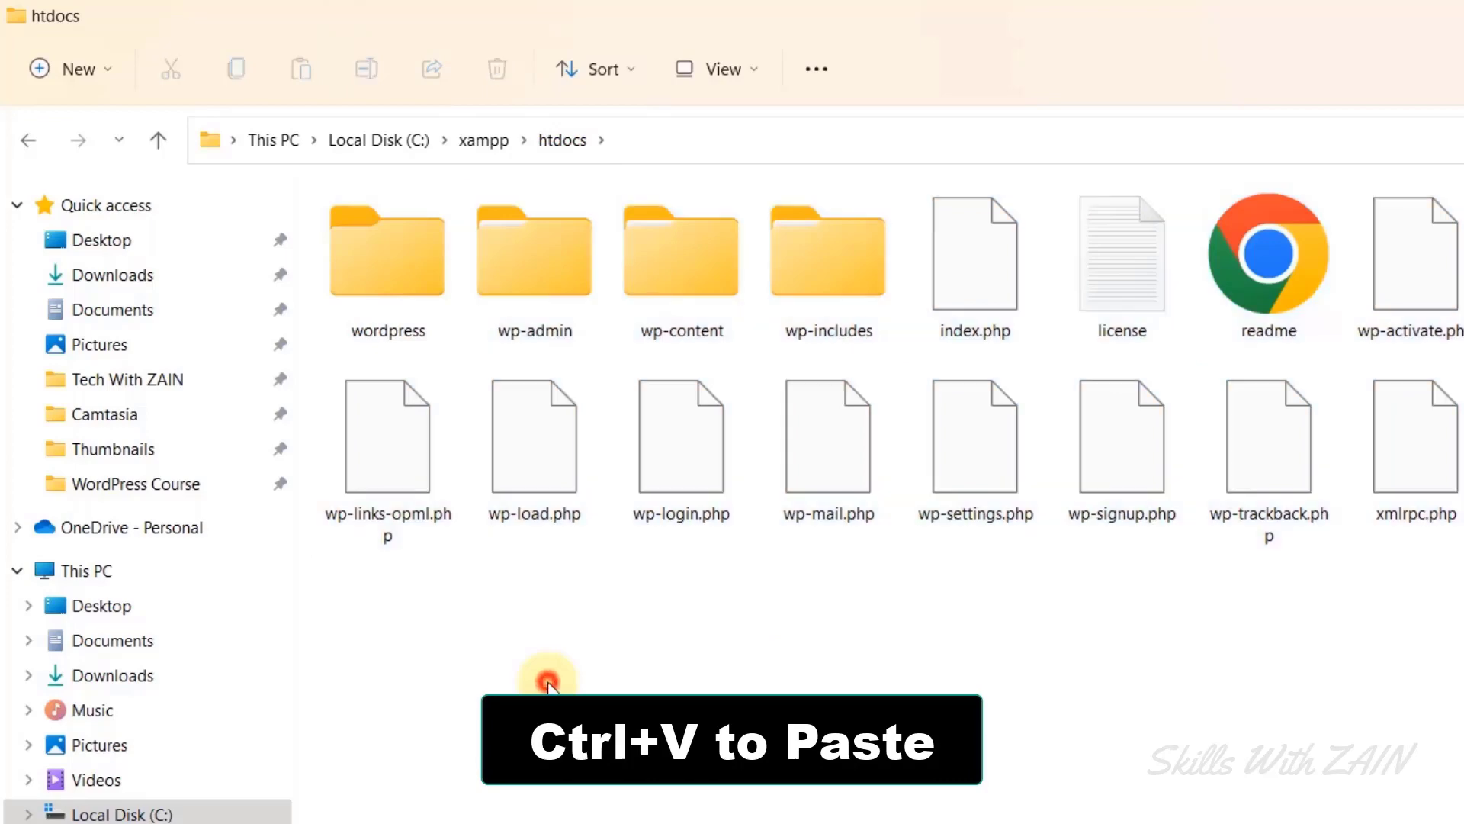
Confirm the wordpress folder is empty and delete it from htdocs.
{"action": "left_click", "coordinate": [410, 335]}
{"action": "double_click", "coordinate": [410, 334]}
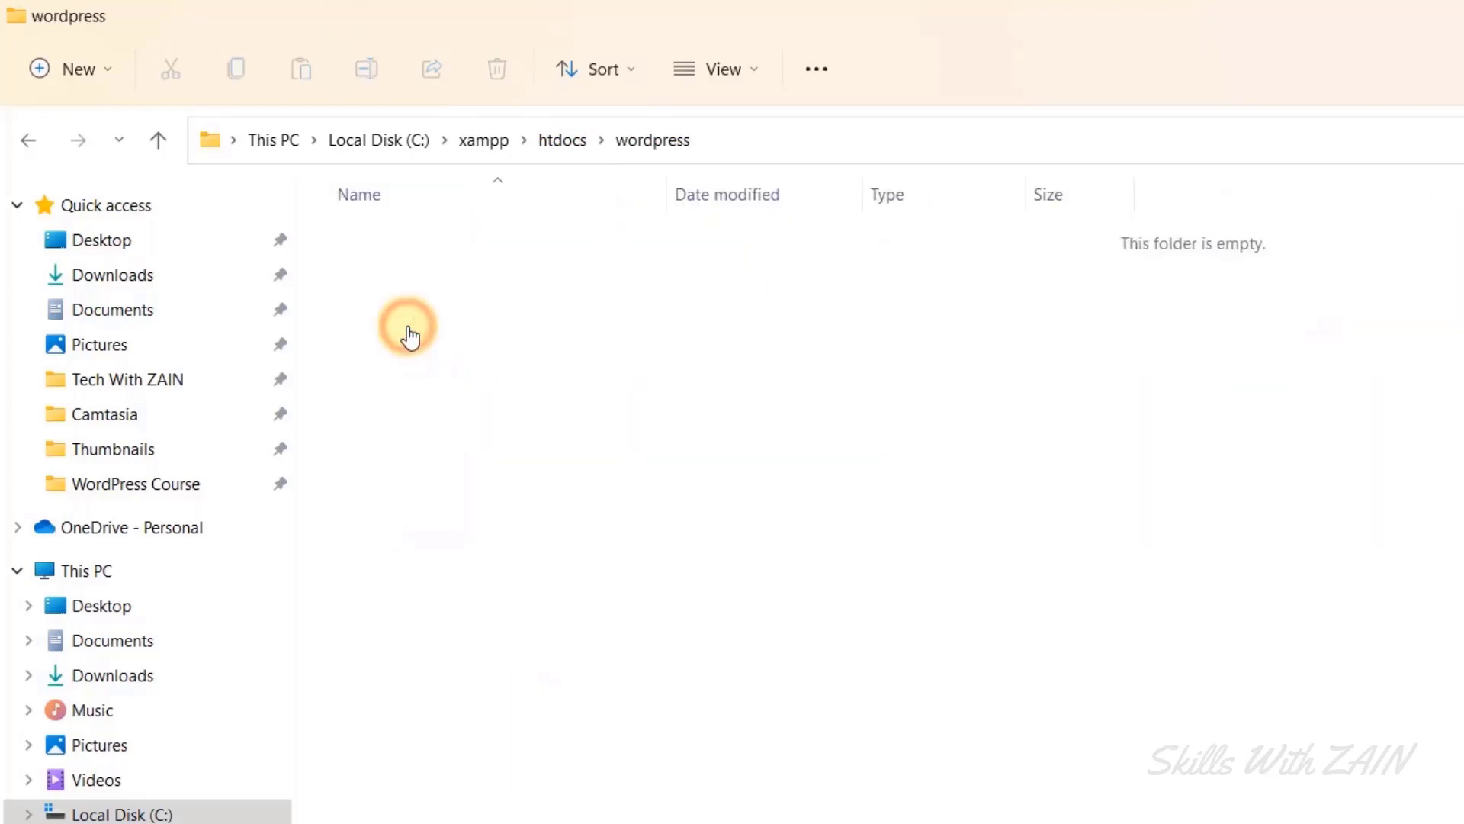
{"action": "key", "text": "alt+Left"}
{"action": "right_click", "coordinate": [418, 286]}
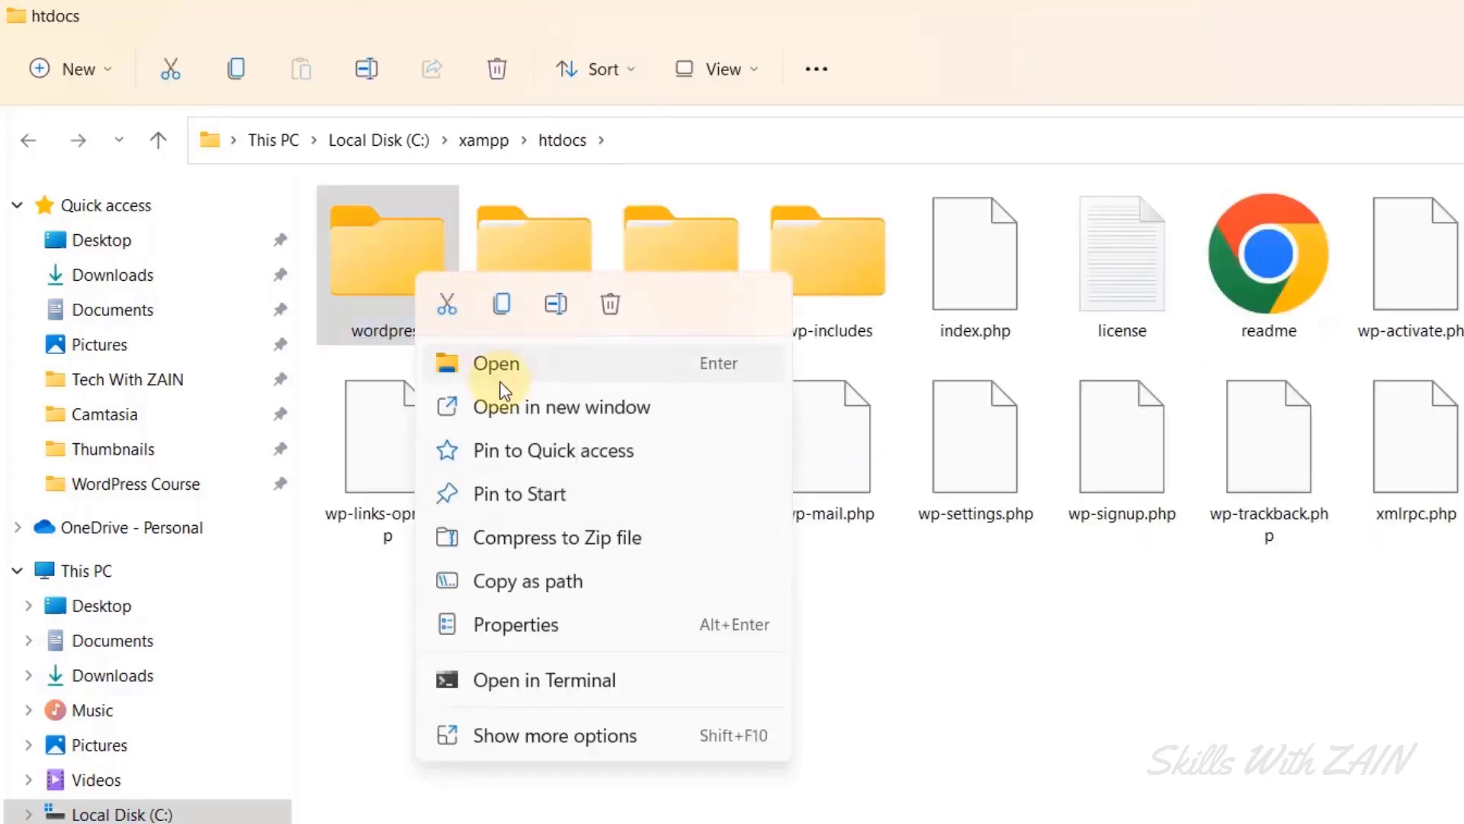
{"action": "left_click", "coordinate": [610, 305]}
{"action": "left_click", "coordinate": [482, 713]}
Reopen htdocs to check the WordPress files now sit directly inside it.
{"action": "left_click", "coordinate": [485, 144]}
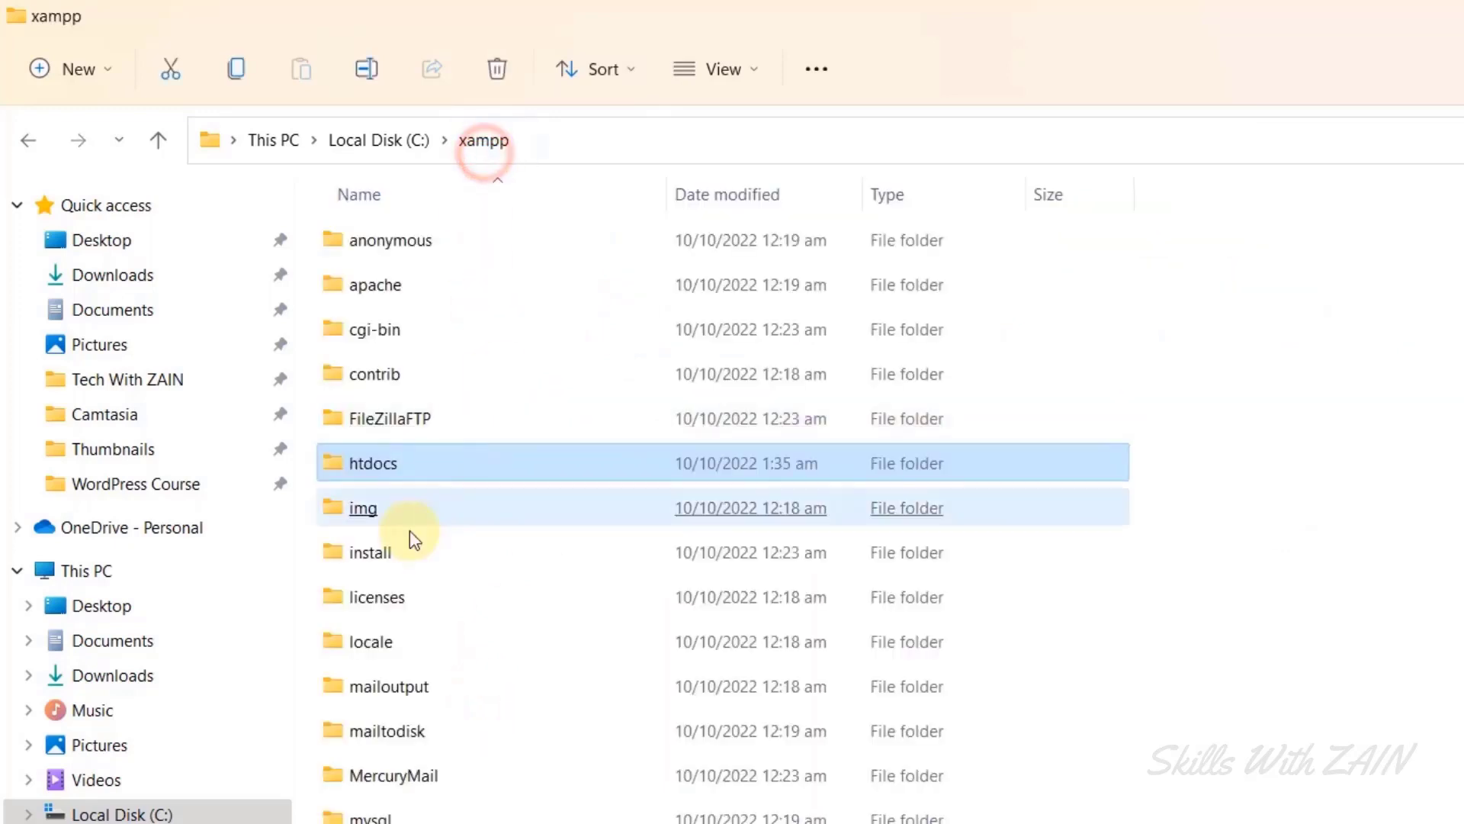
{"action": "left_click", "coordinate": [410, 512]}
{"action": "double_click", "coordinate": [436, 471]}
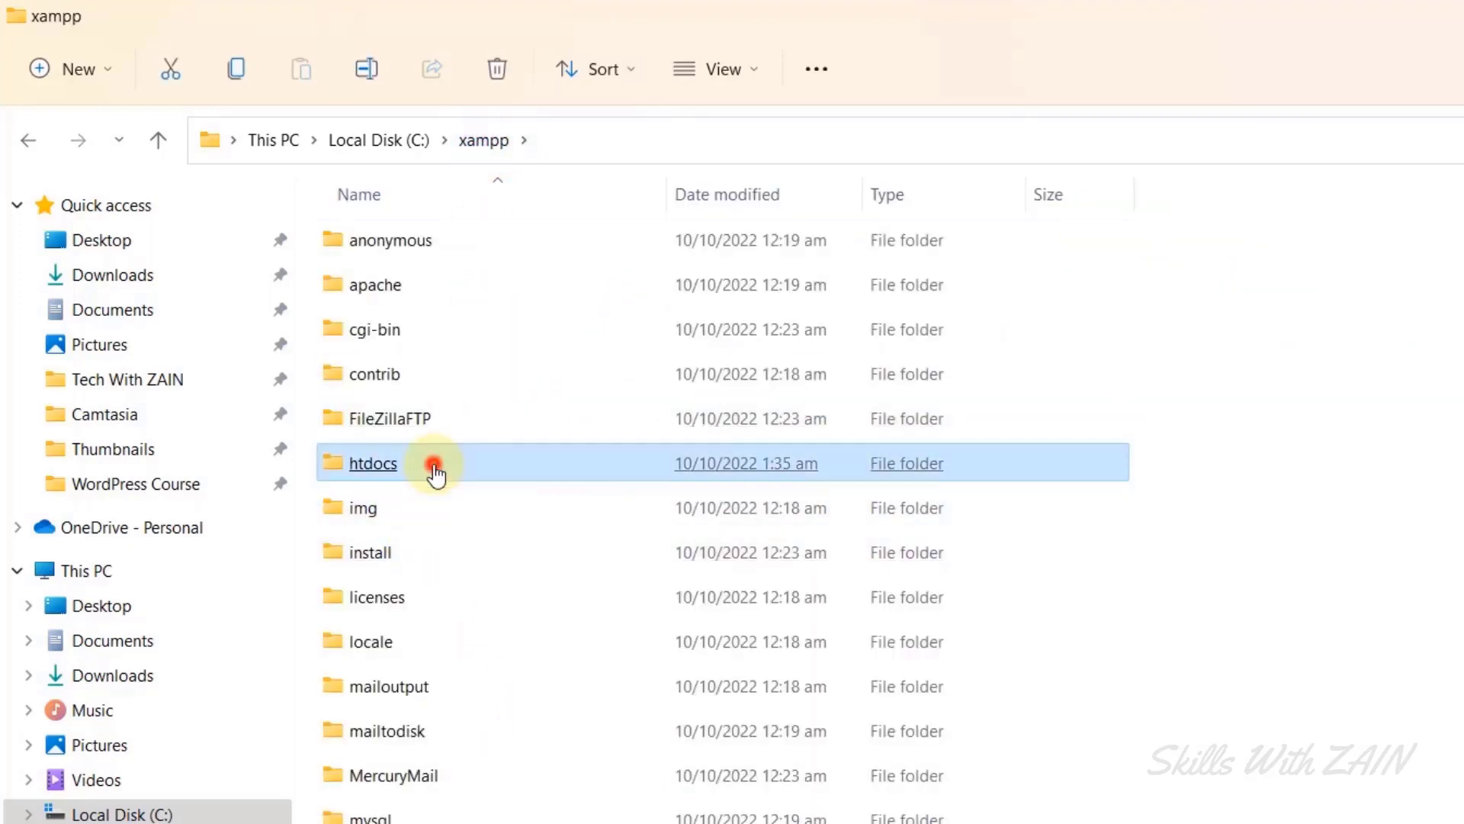
{"action": "left_click_drag", "start_coordinate": [368, 627], "coordinate": [1463, 191]}
{"action": "left_click", "coordinate": [1453, 488]}
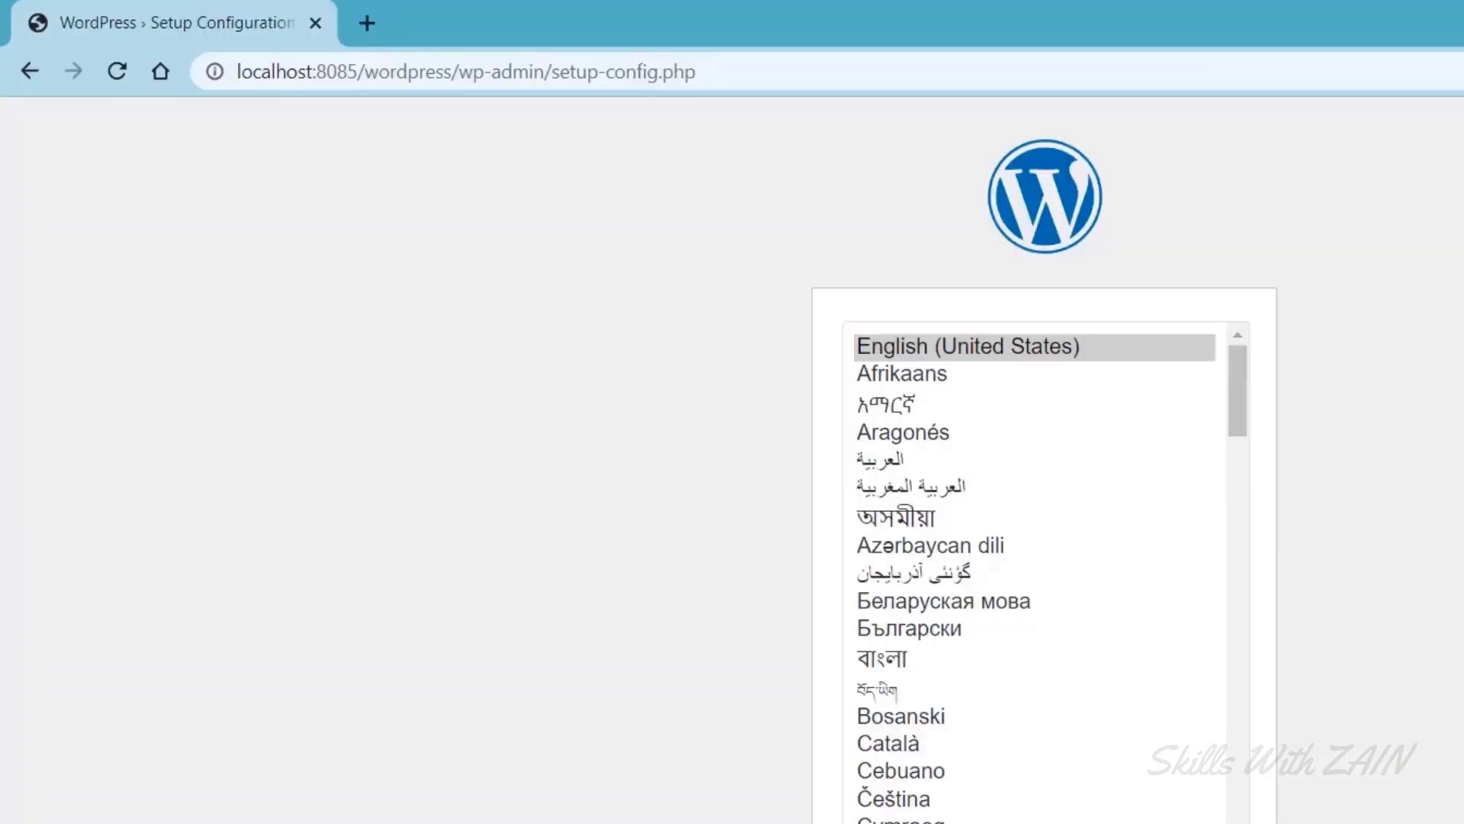
Remove 'wordpress/' from the setup address so localhost:8085/wp-admin/setup-config.php loads the language page.
{"action": "left_click", "coordinate": [116, 71]}
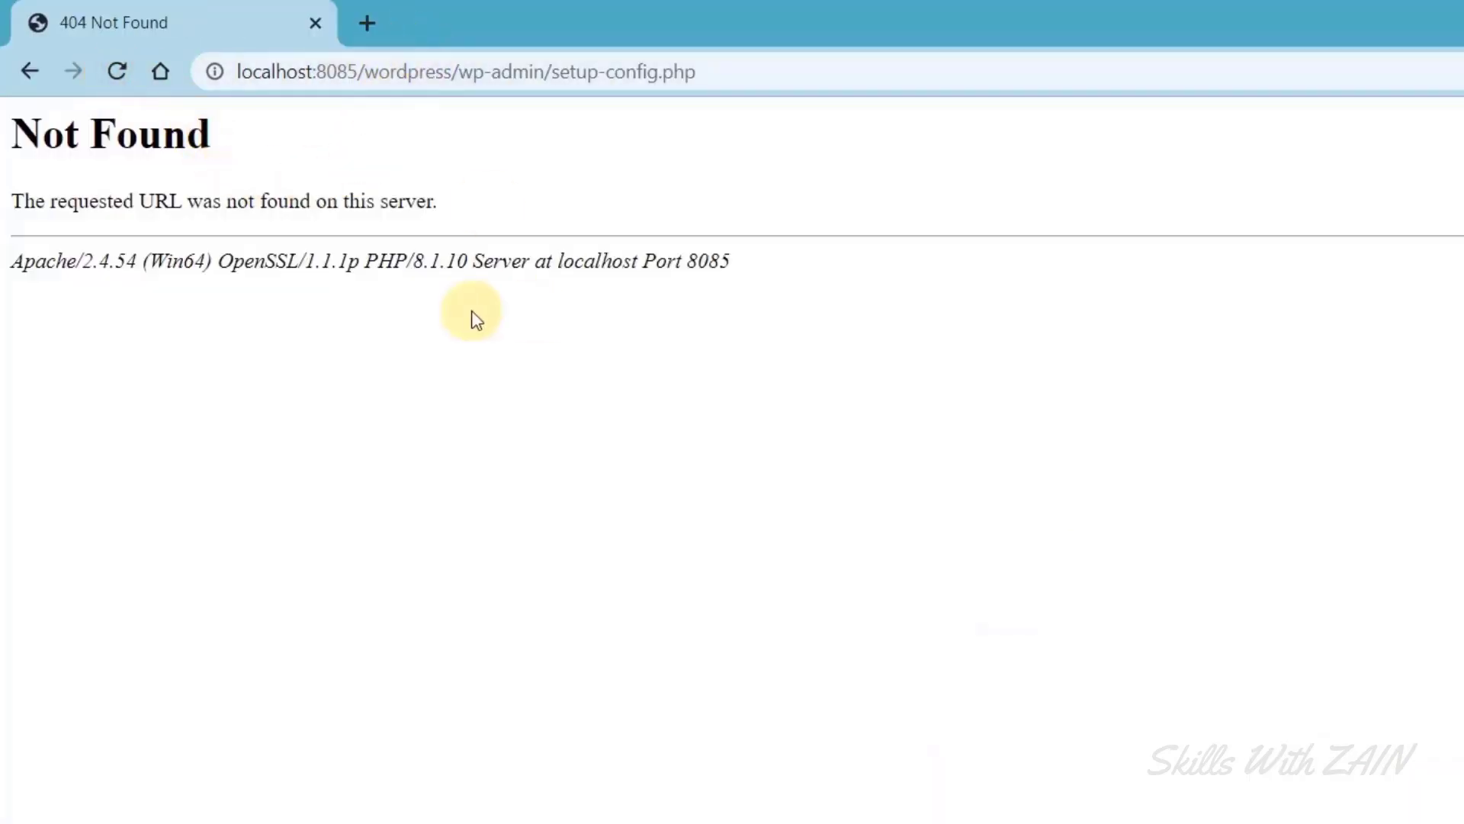
{"action": "left_click_drag", "start_coordinate": [359, 68], "coordinate": [419, 327]}
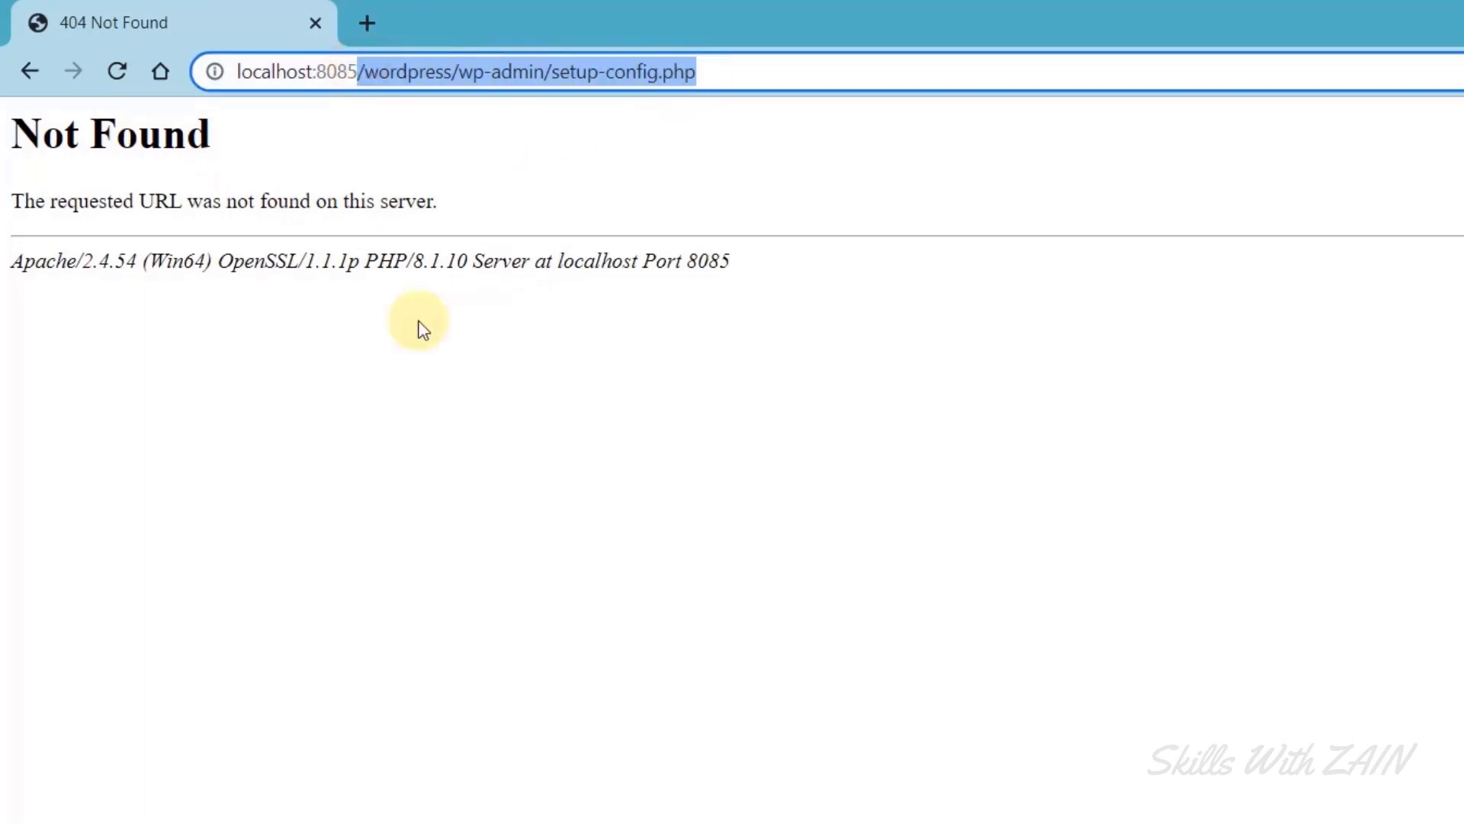
{"action": "left_click", "coordinate": [334, 387]}
{"action": "double_click", "coordinate": [417, 73]}
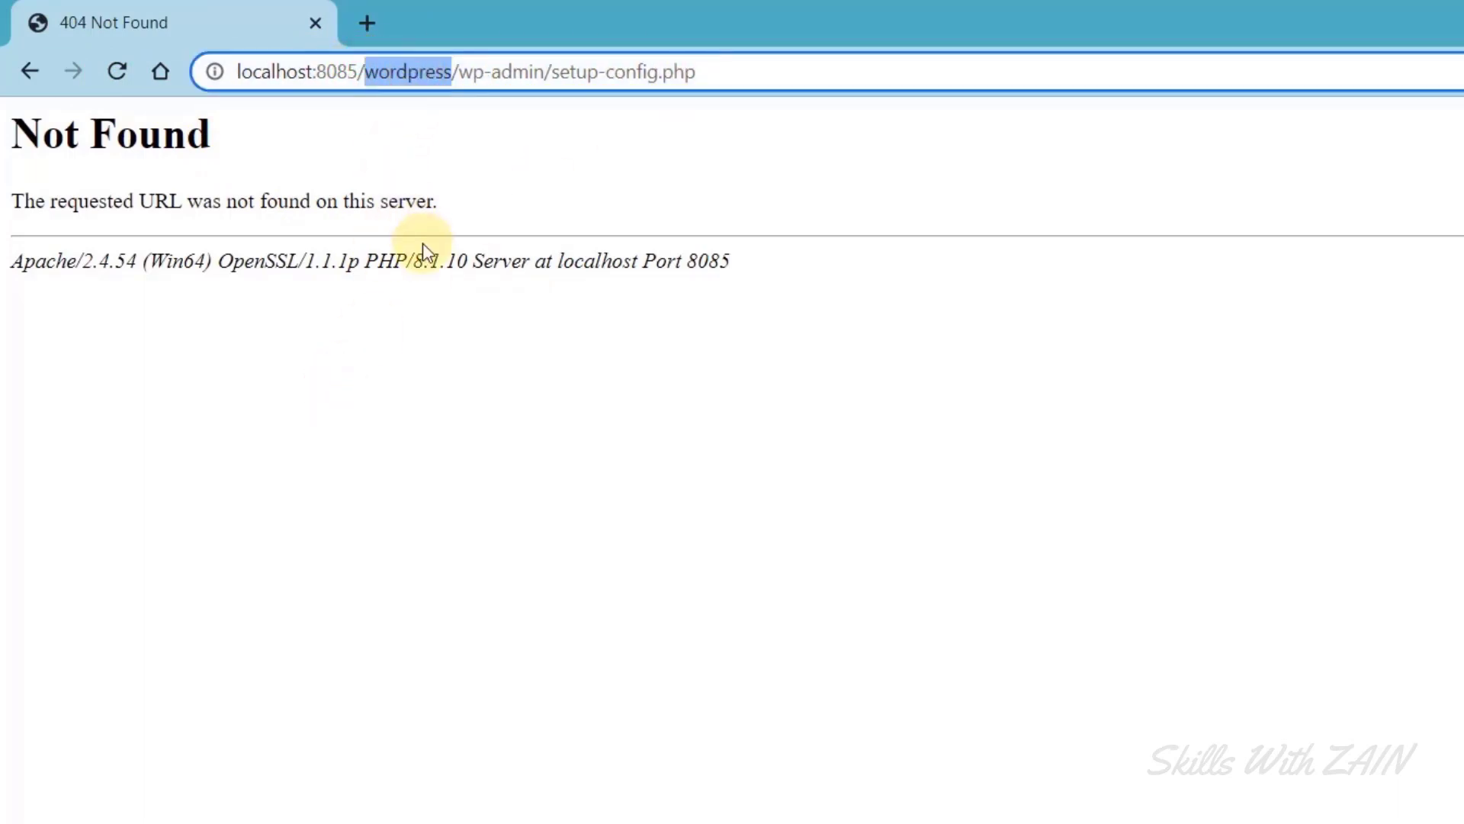
{"action": "key", "text": "BackSpace"}
{"action": "key", "text": "BackSpace"}
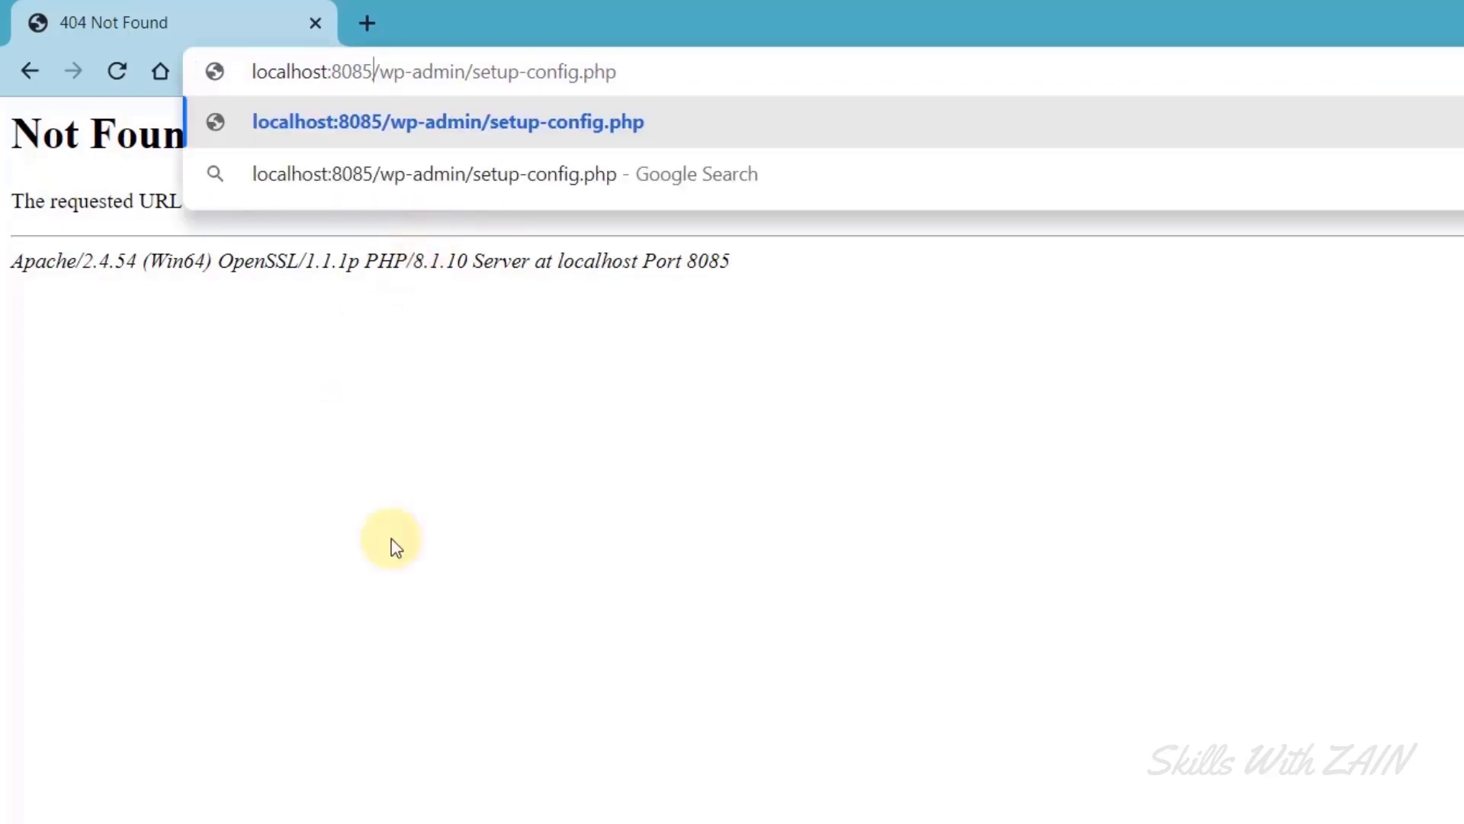
{"action": "key", "text": "Return"}
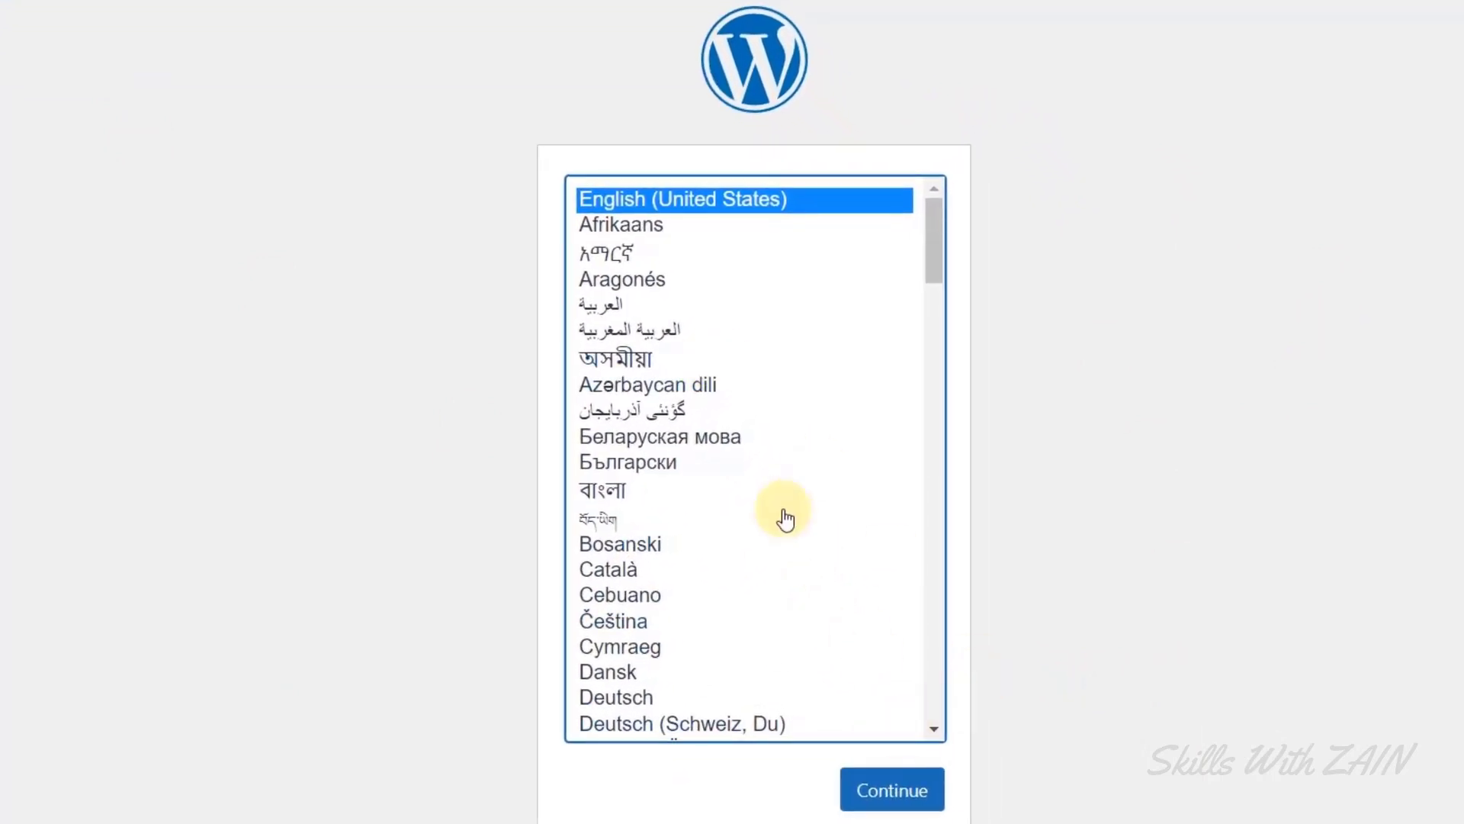
{"action": "scroll", "coordinate": [785, 519], "scroll_direction": "down", "scroll_amount": 5}
{"action": "scroll", "coordinate": [785, 520], "scroll_direction": "up", "scroll_amount": 5}
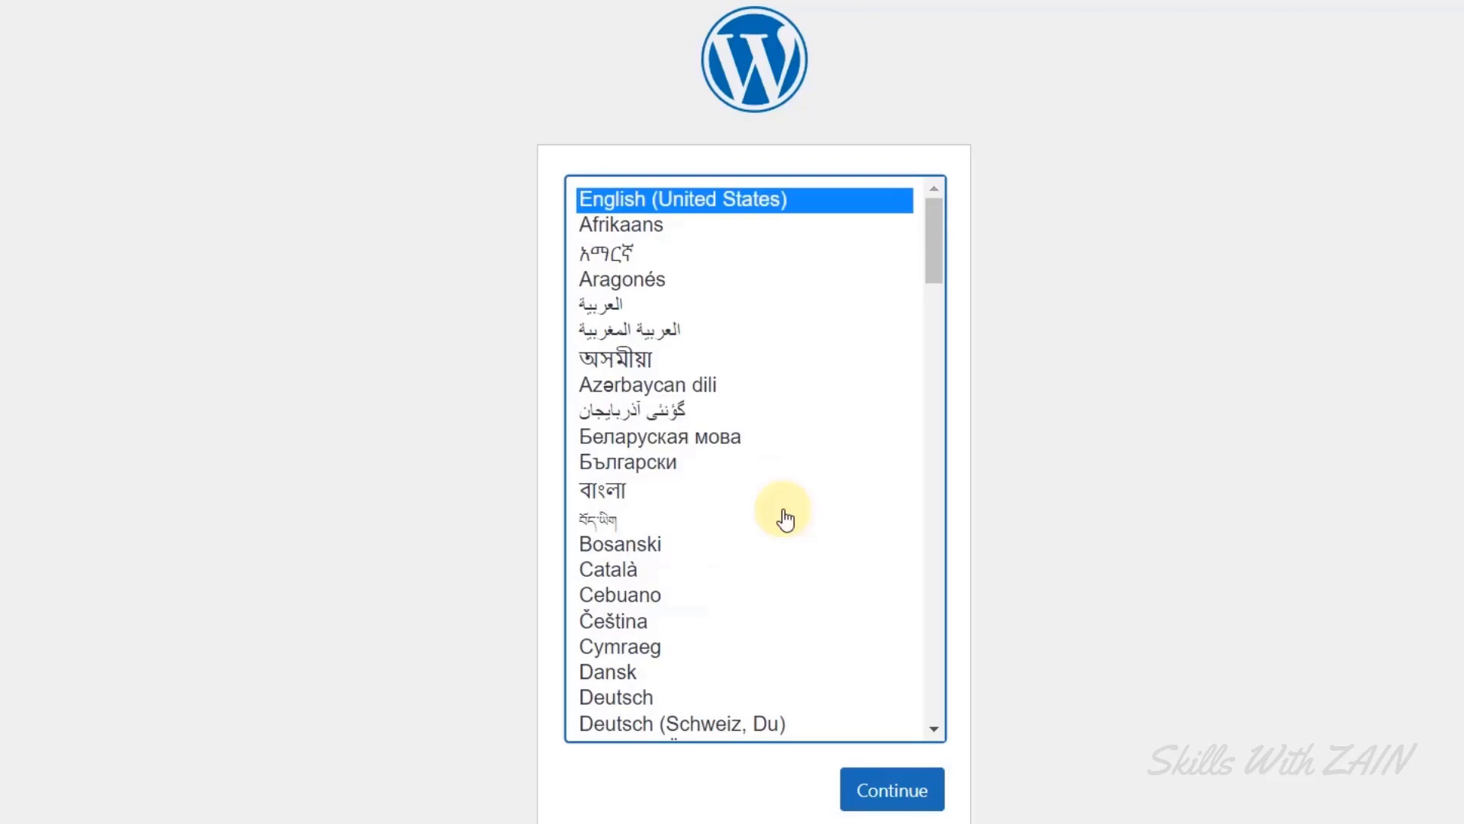
Continue with English, read the welcome page's required database details, then choose Let's go!
{"action": "left_click", "coordinate": [897, 797]}
{"action": "left_click_drag", "start_coordinate": [310, 193], "coordinate": [494, 195]}
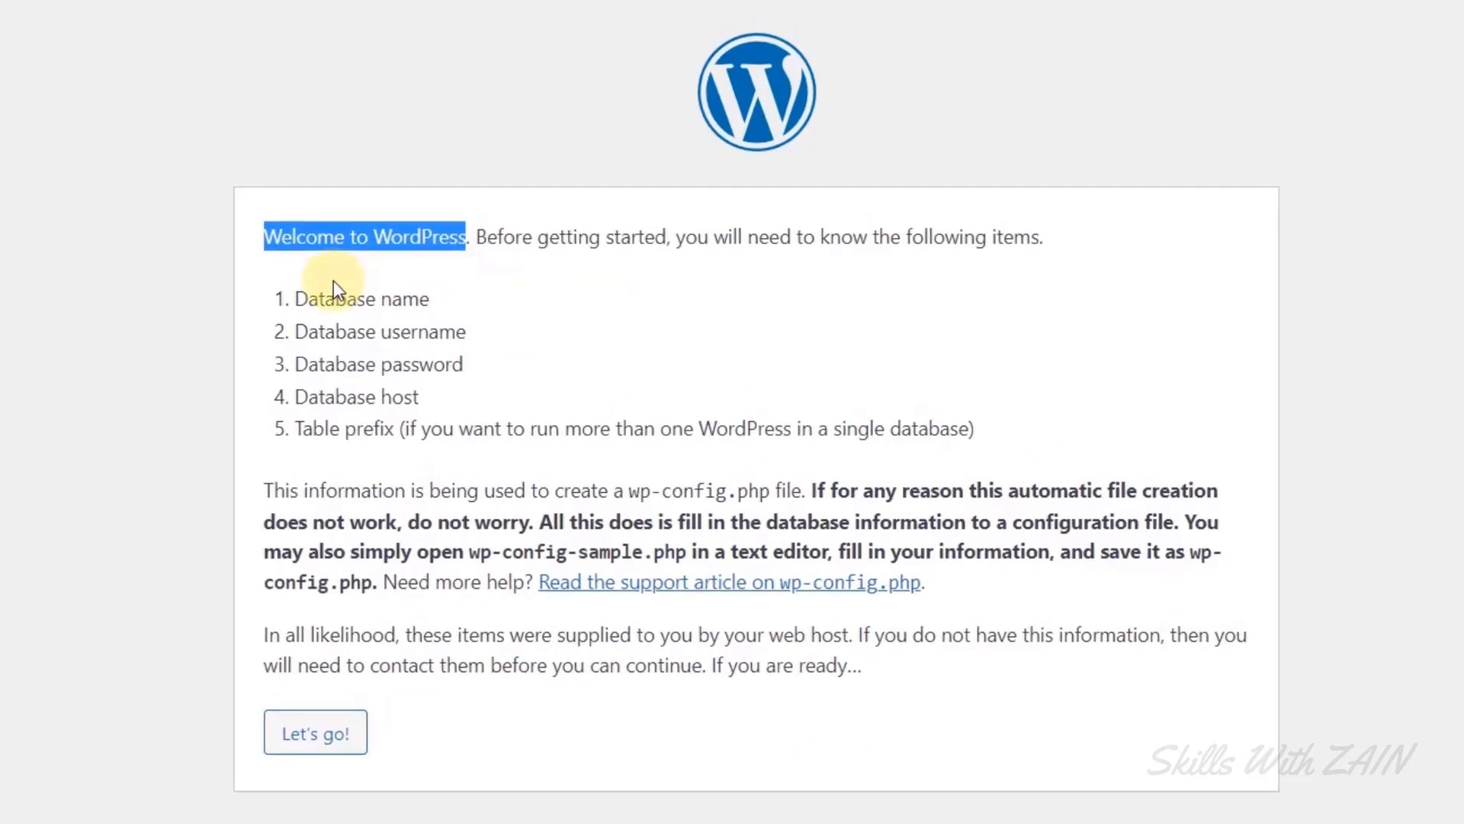
{"action": "left_click_drag", "start_coordinate": [309, 251], "coordinate": [936, 363]}
{"action": "left_click_drag", "start_coordinate": [955, 417], "coordinate": [979, 433]}
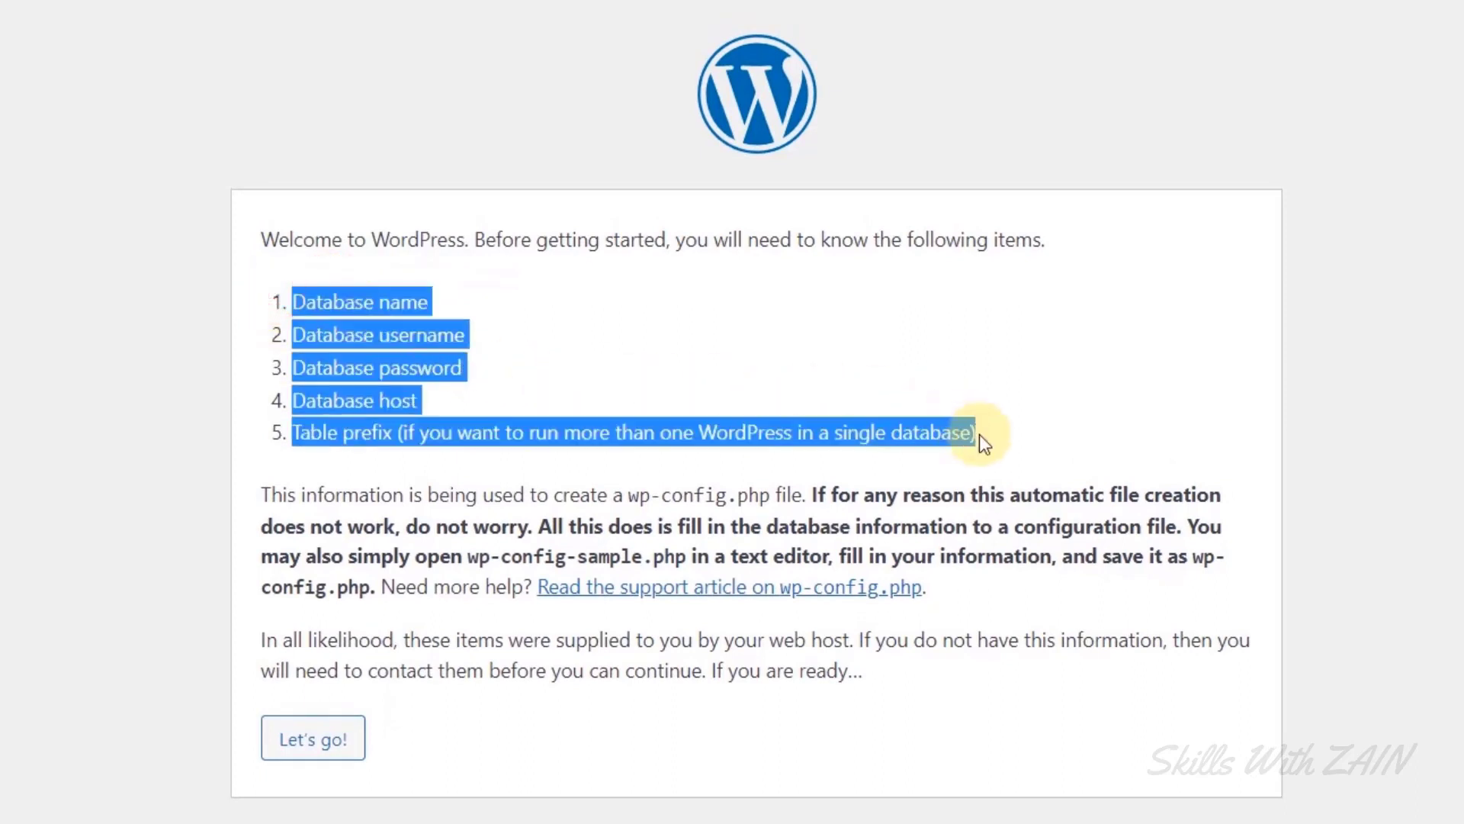
{"action": "left_click", "coordinate": [328, 790]}
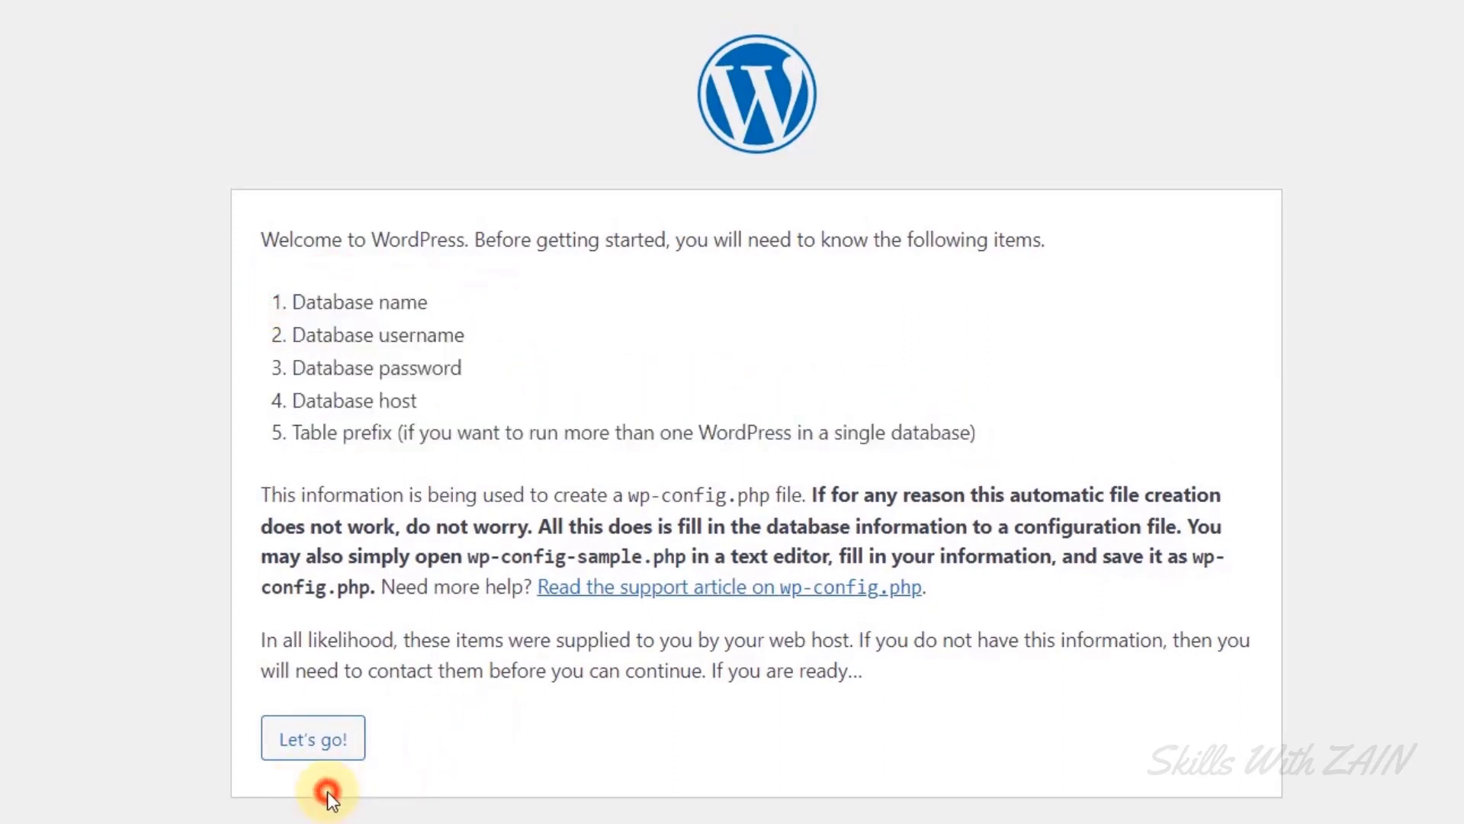
{"action": "left_click", "coordinate": [307, 755]}
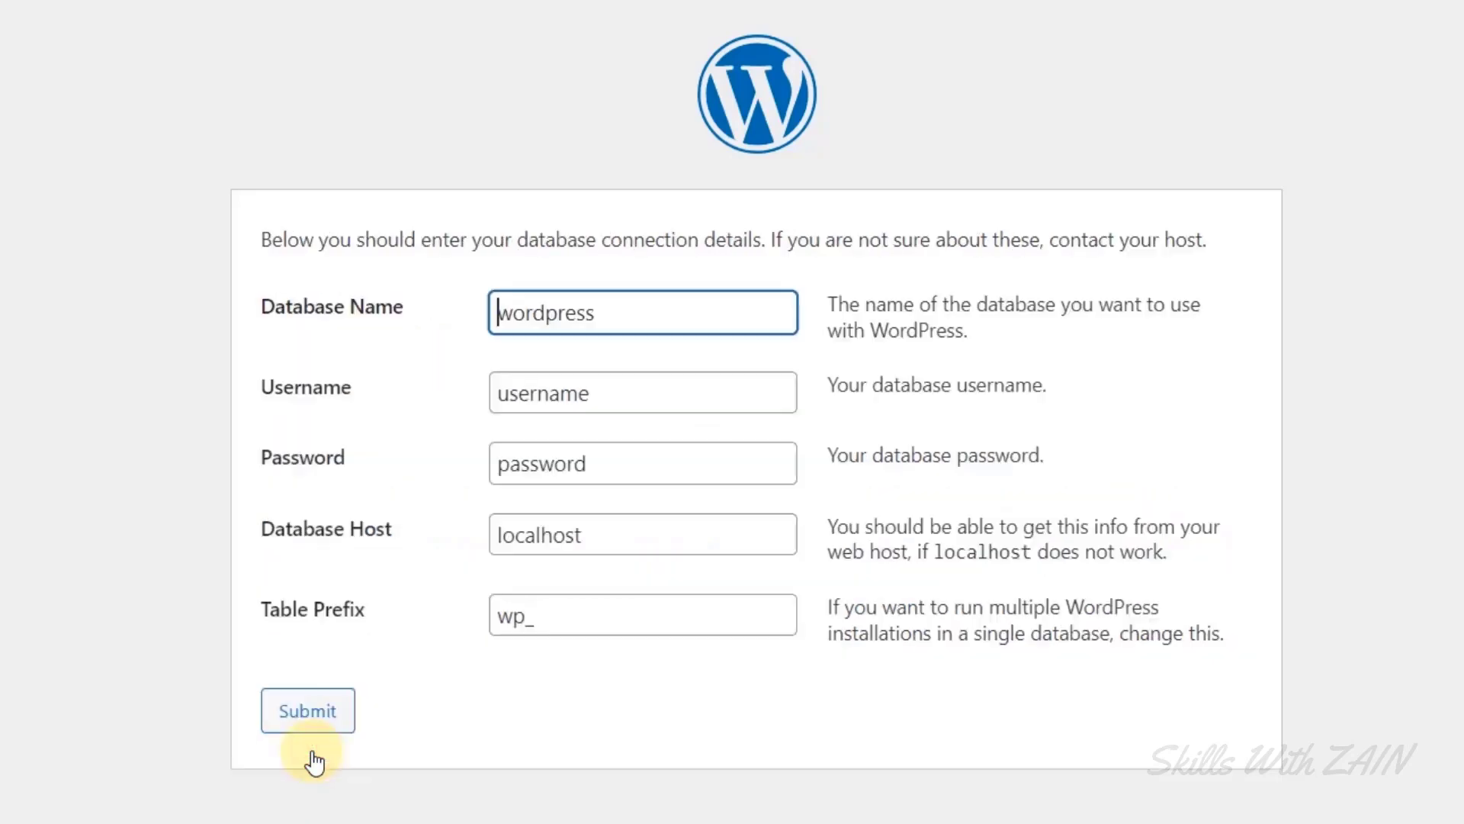
{"action": "left_click", "coordinate": [441, 518]}
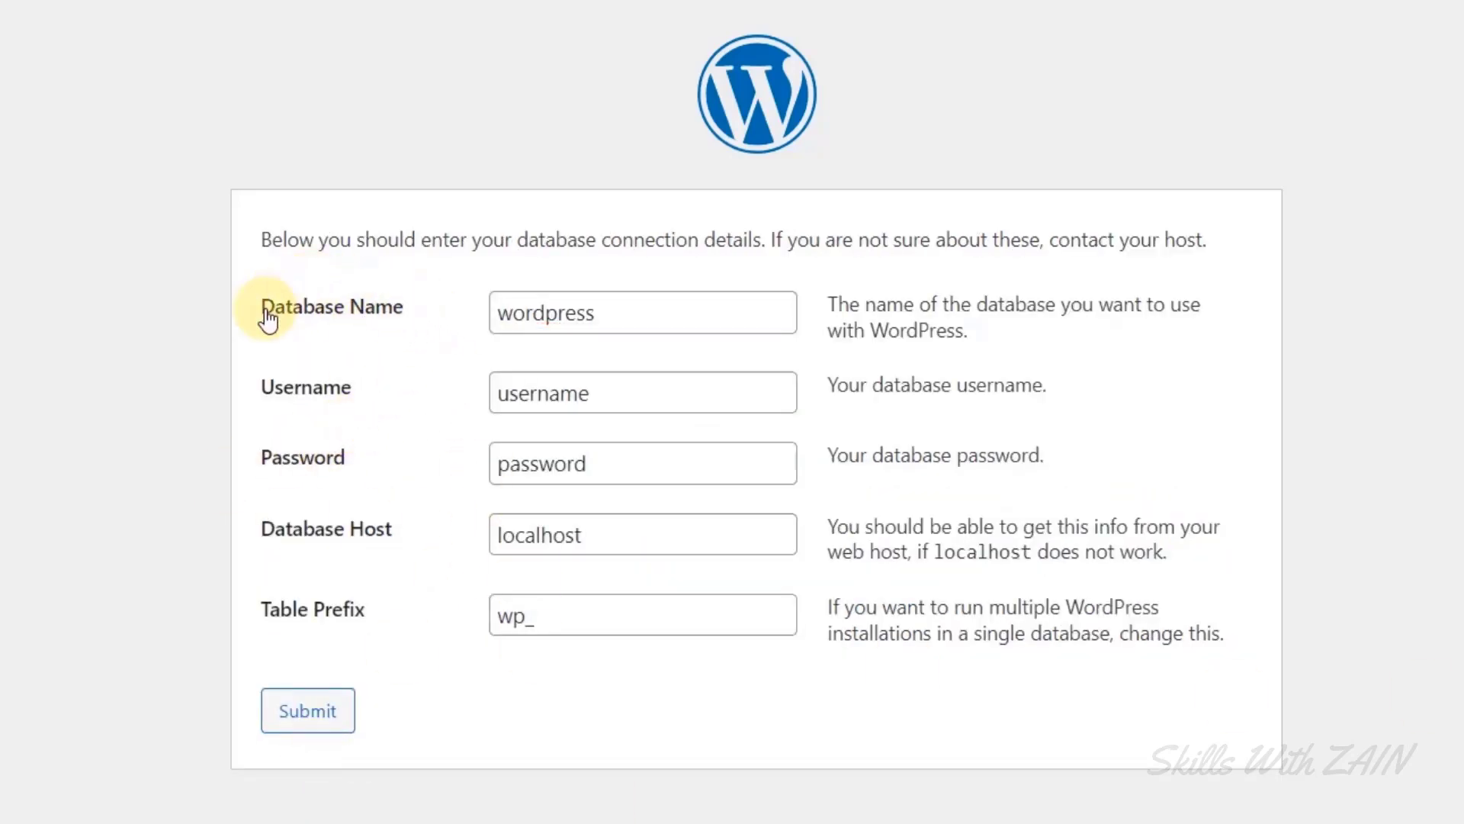
{"action": "left_click", "coordinate": [625, 325]}
{"action": "double_click", "coordinate": [626, 326]}
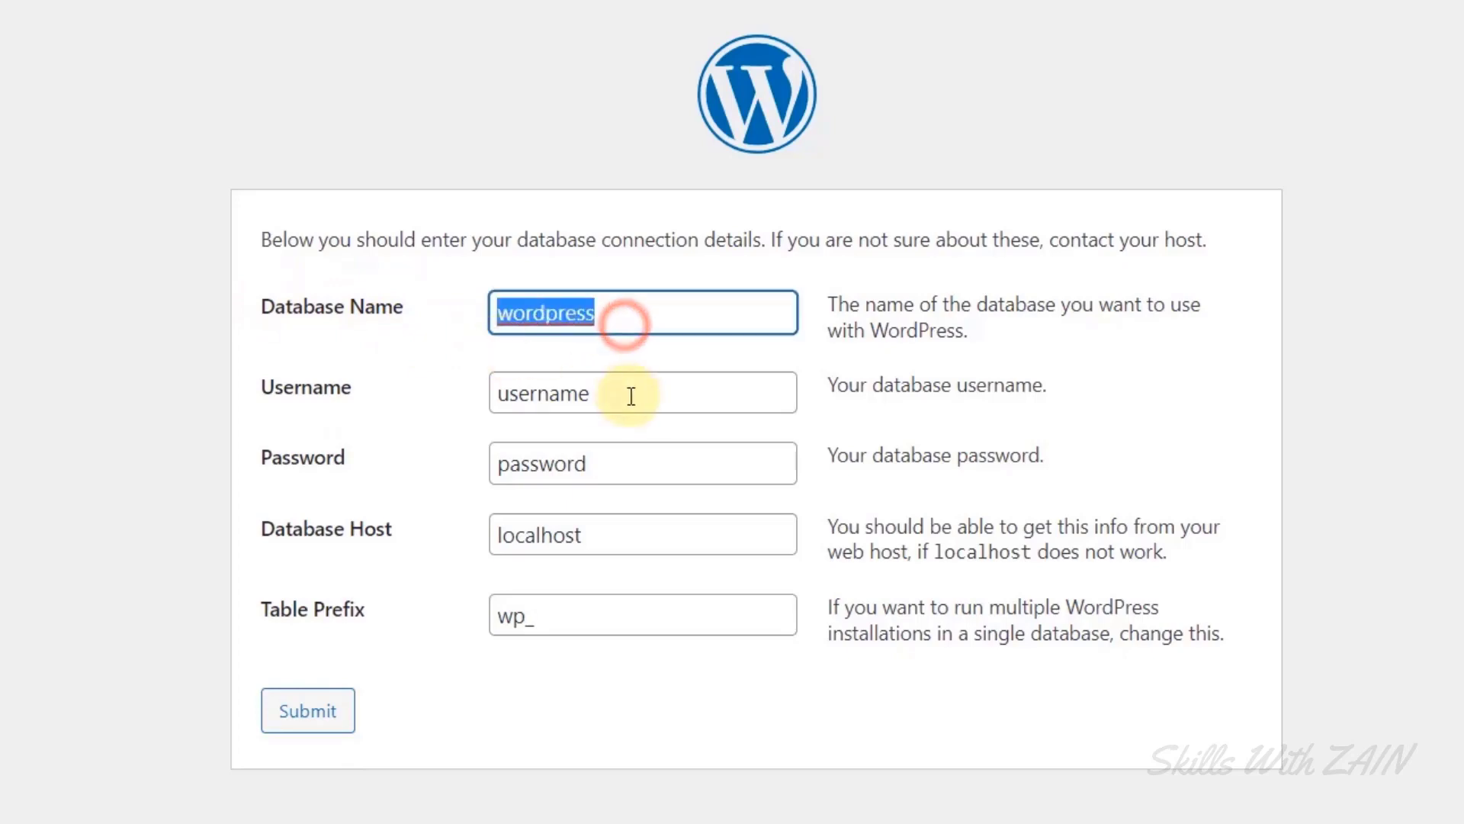
{"action": "double_click", "coordinate": [627, 392]}
{"action": "double_click", "coordinate": [596, 468]}
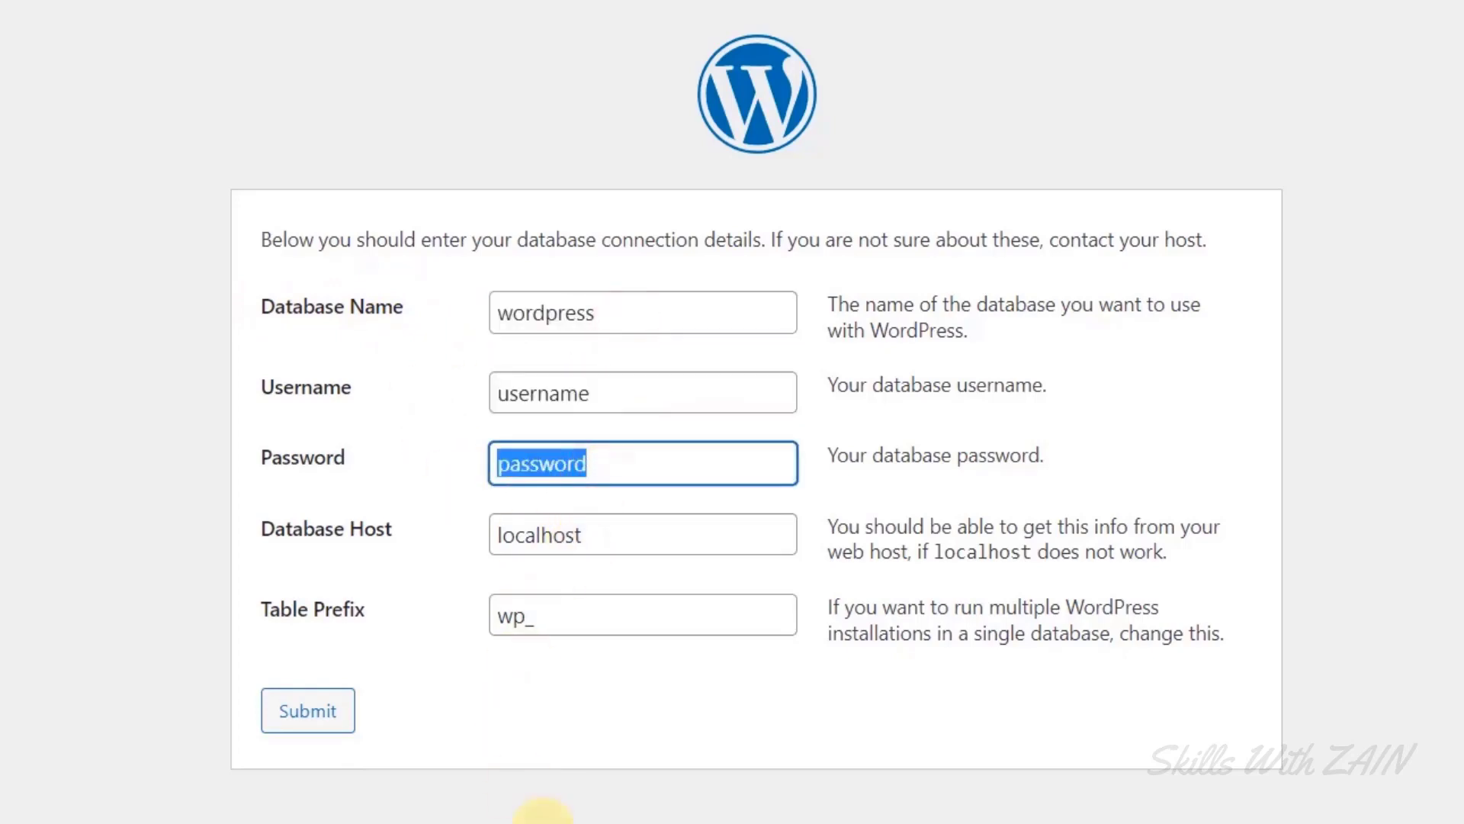
{"action": "left_click_drag", "start_coordinate": [346, 463], "coordinate": [240, 305]}
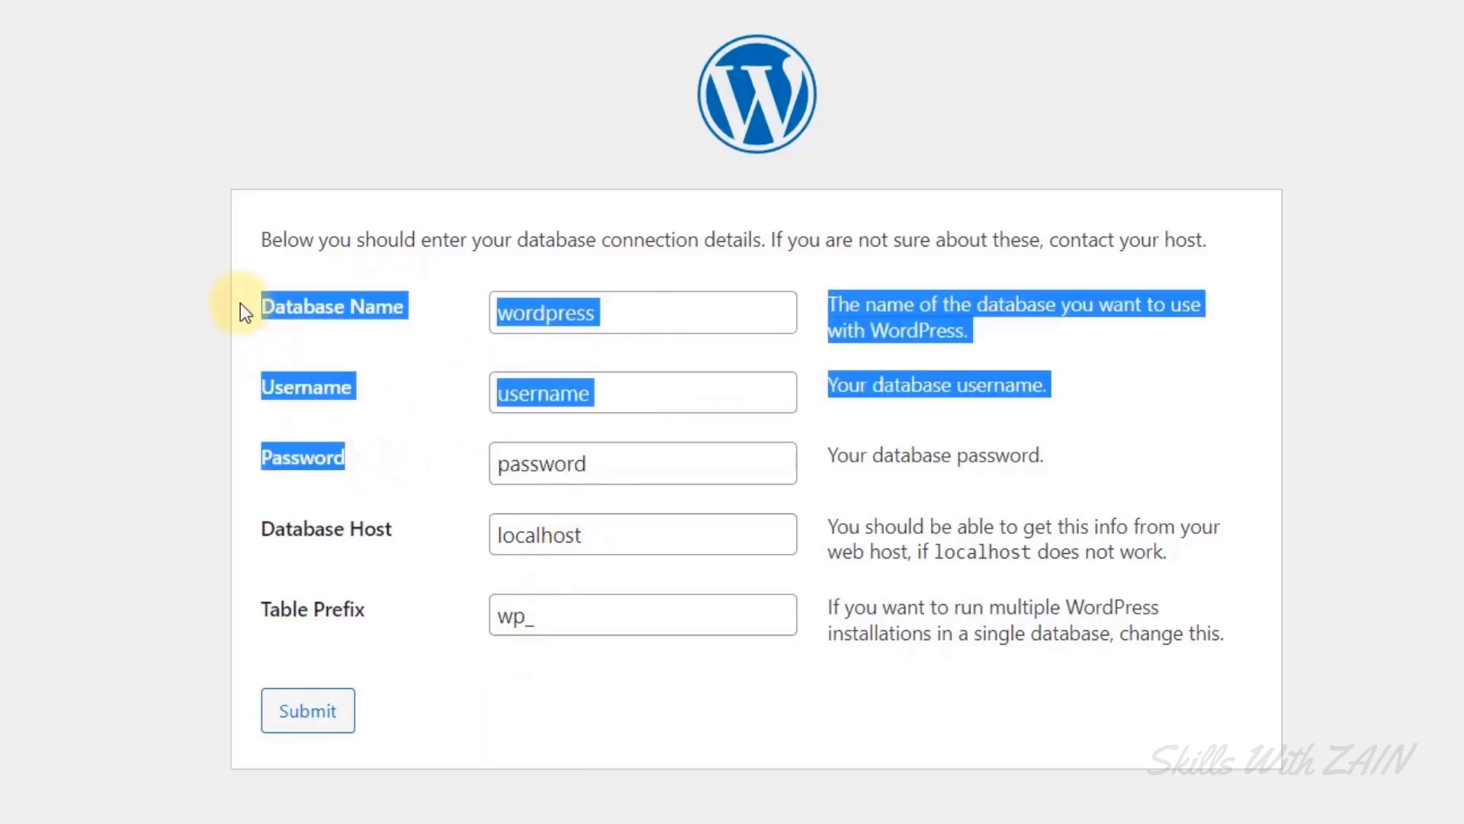
{"action": "left_click", "coordinate": [702, 492]}
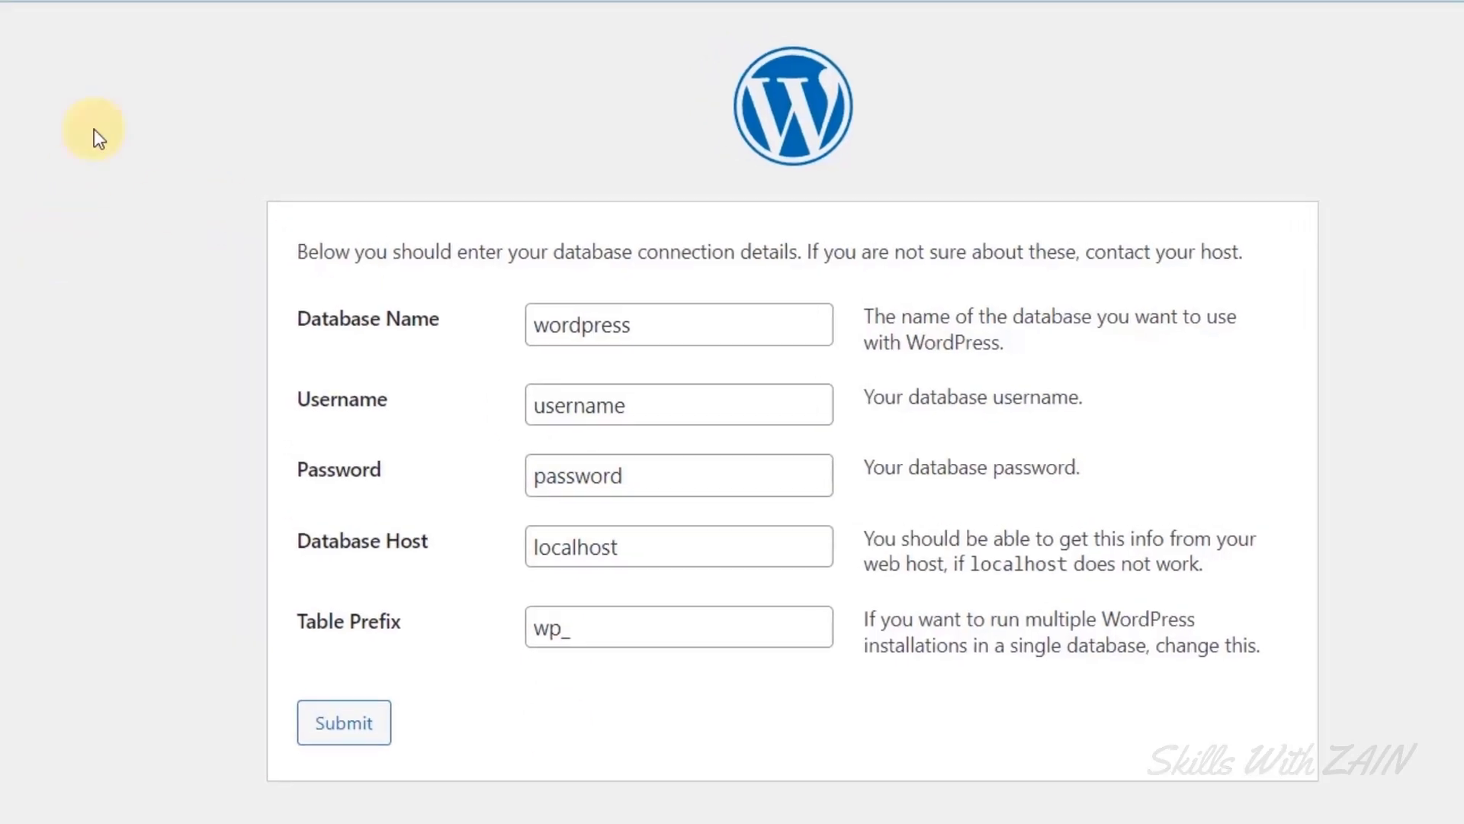
Load localhost:8085/phpmyadmin in a new tab and bring the XAMPP Control Panel forward.
{"action": "left_click", "coordinate": [337, 21]}
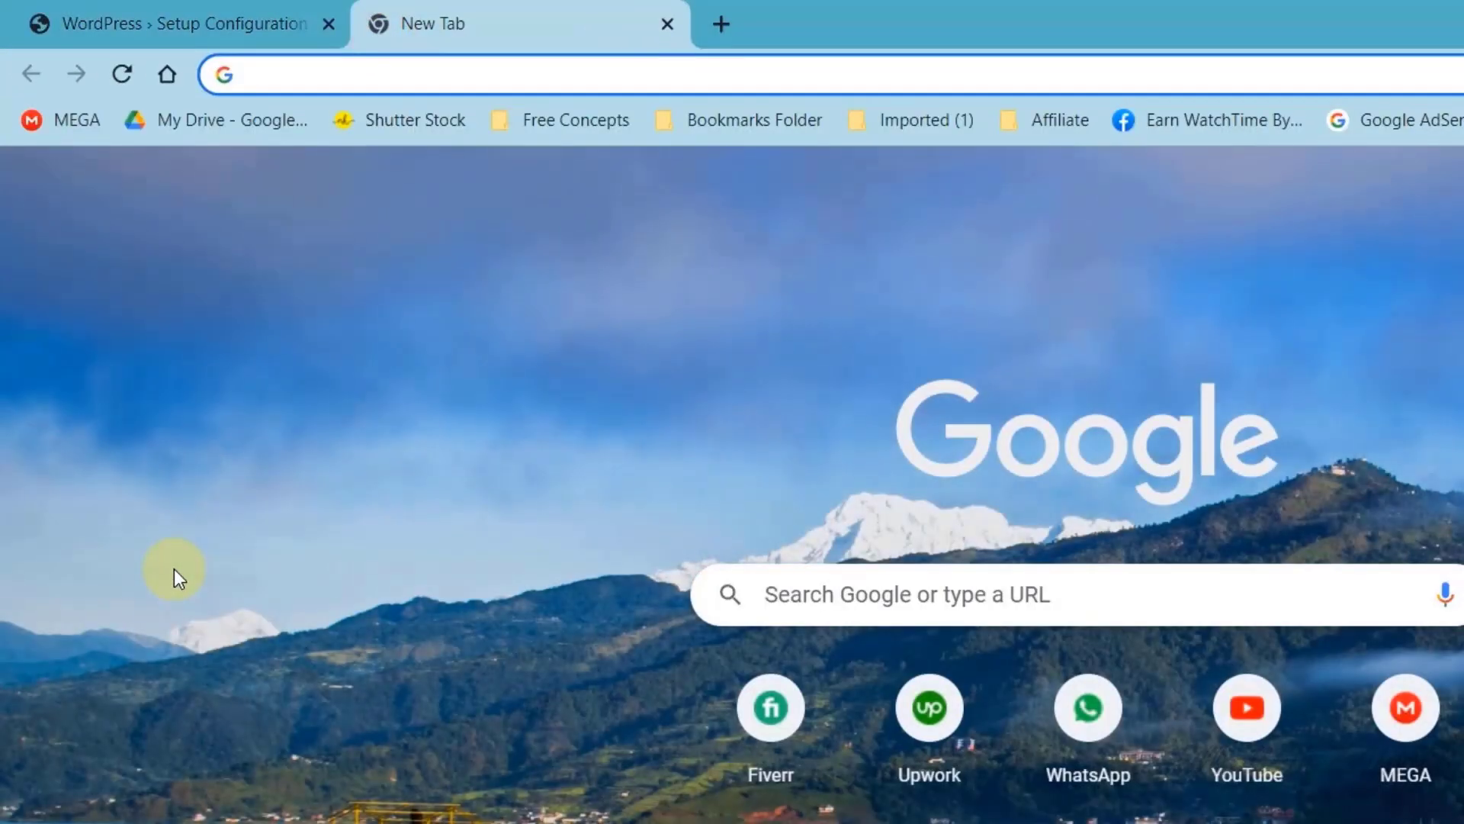
{"action": "type", "text": "localhost"}
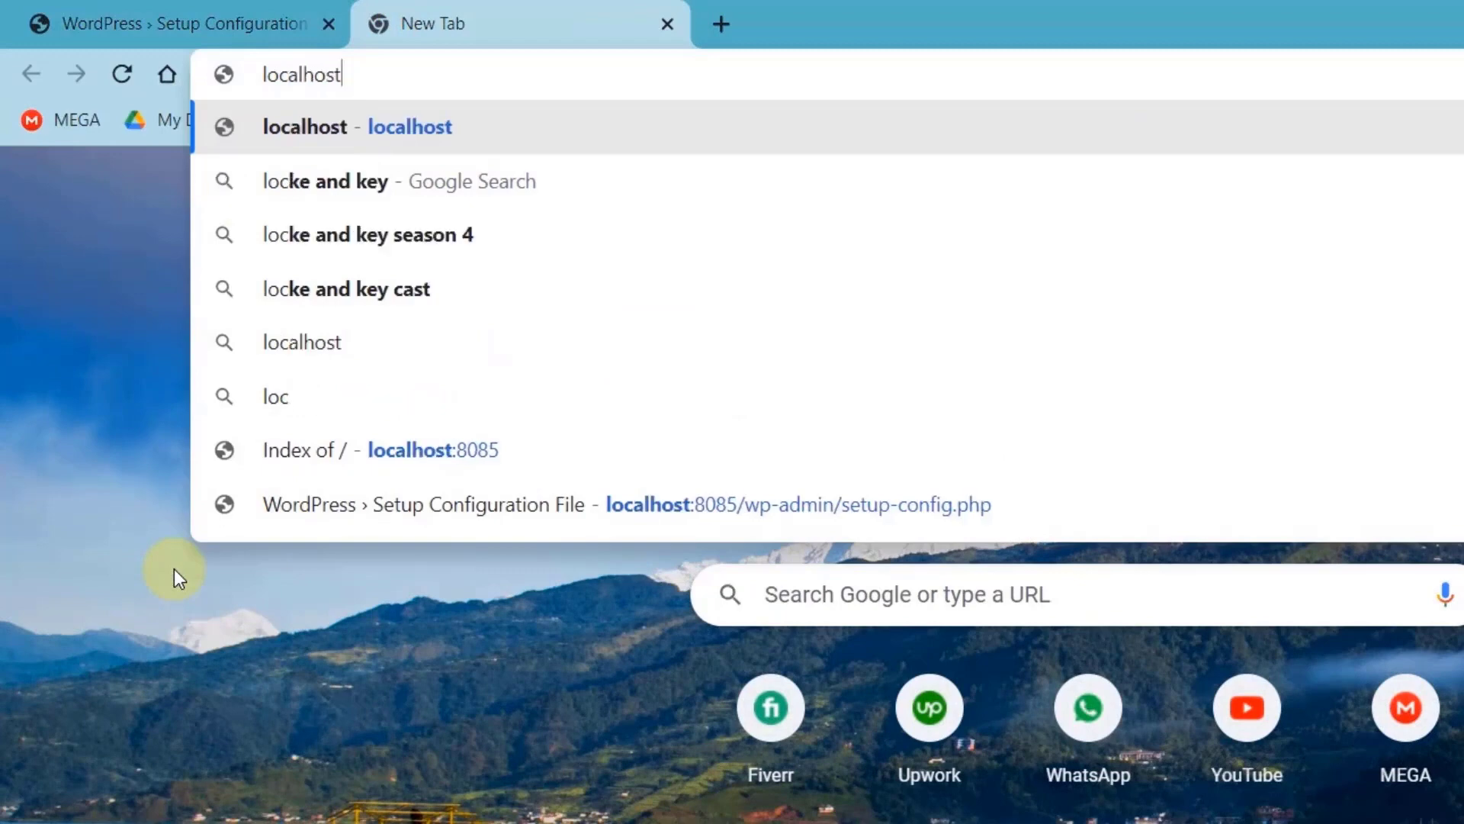
{"action": "type", "text": ":"}
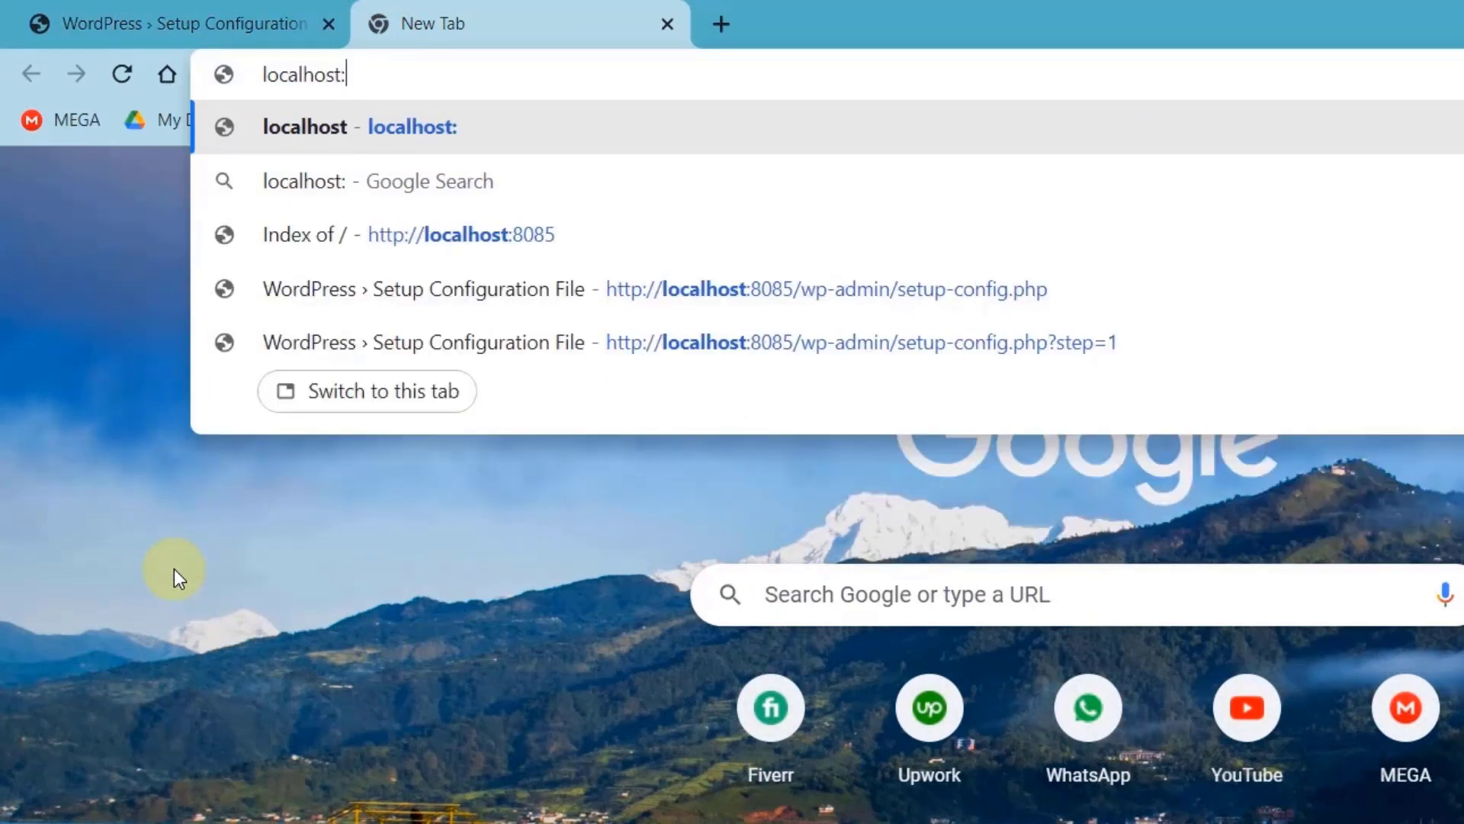
{"action": "type", "text": "8085"}
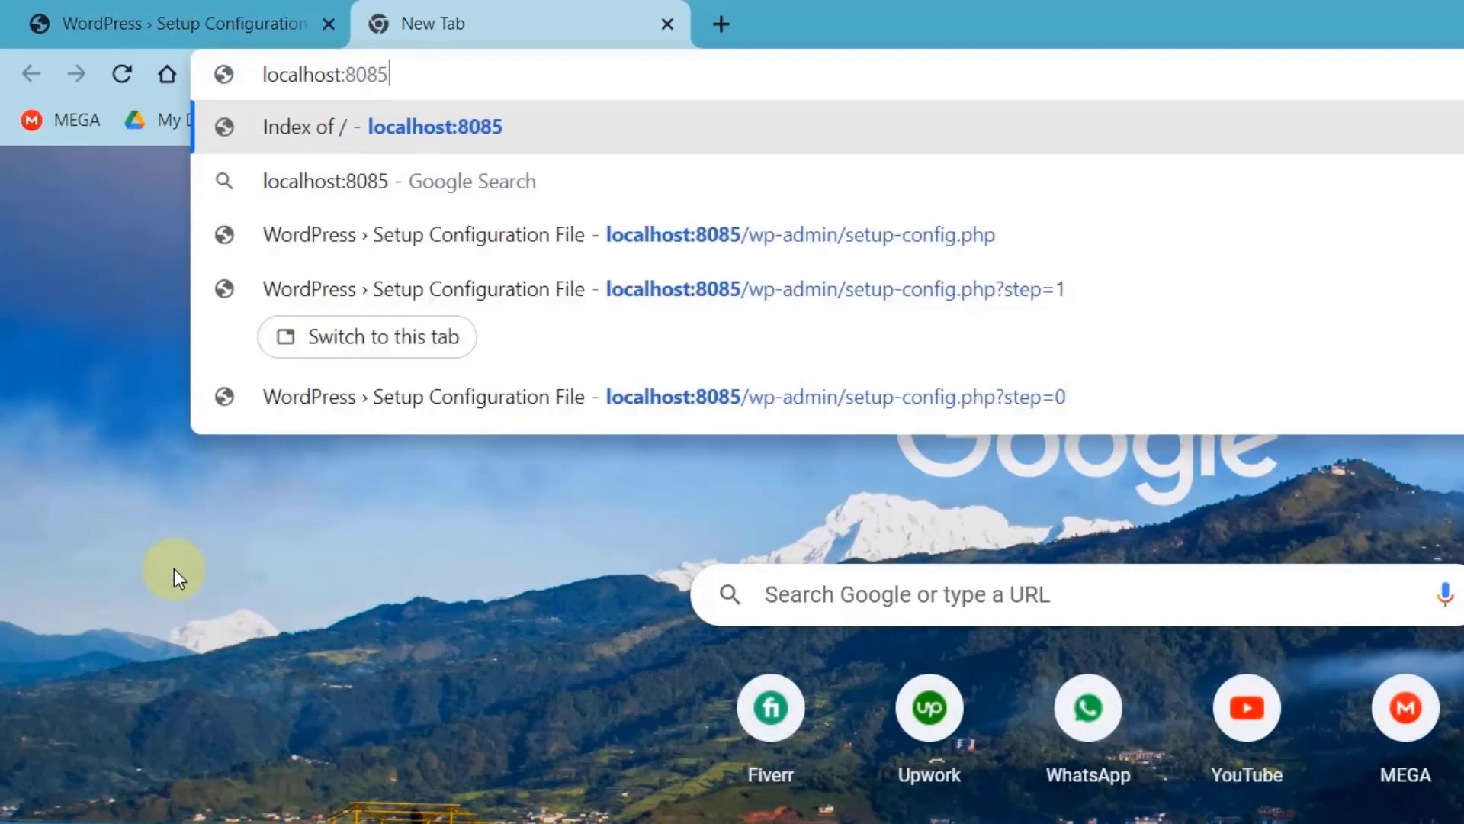
{"action": "type", "text": "/p"}
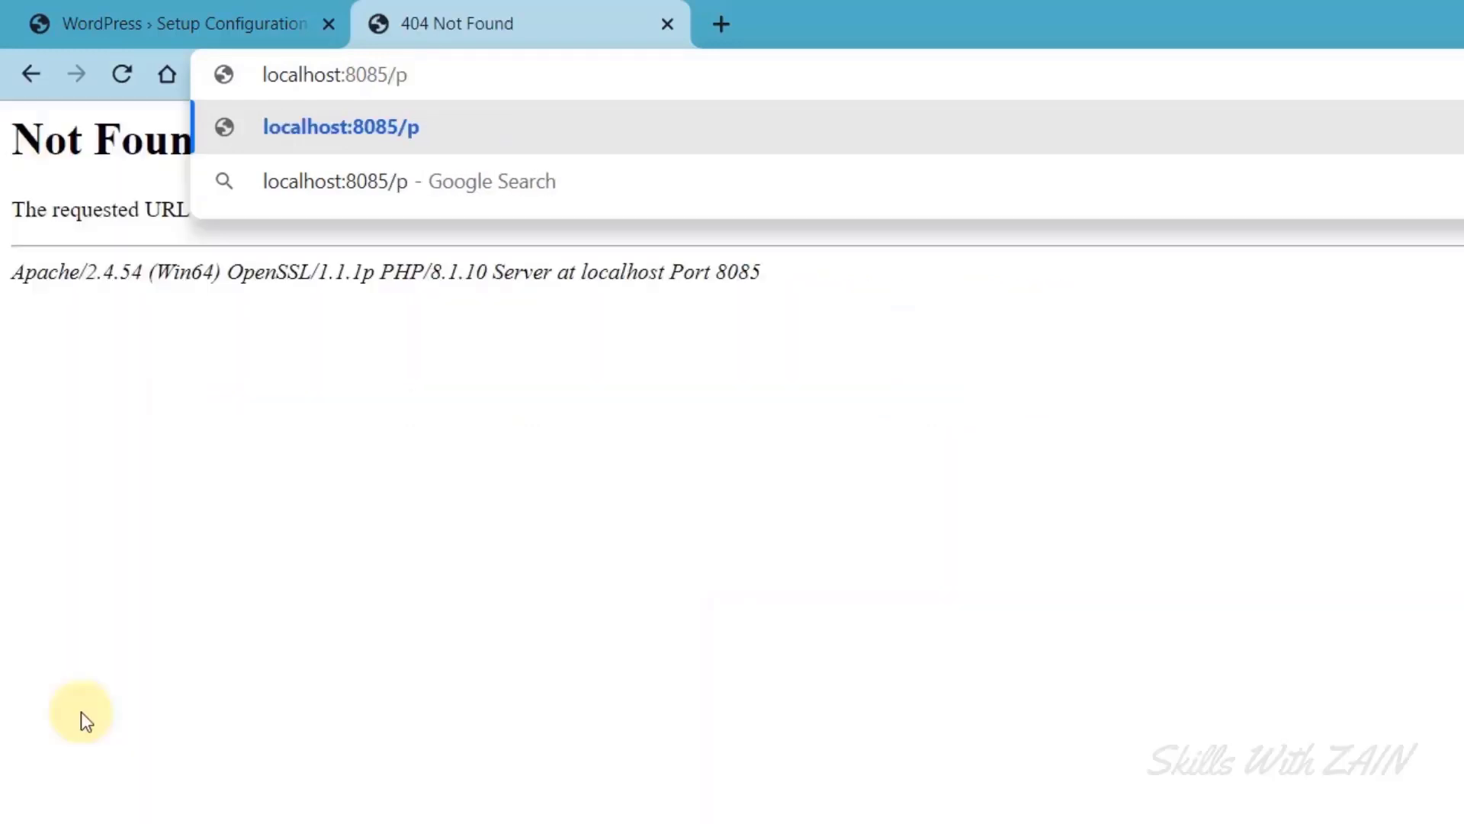
{"action": "type", "text": "hpmyadmin"}
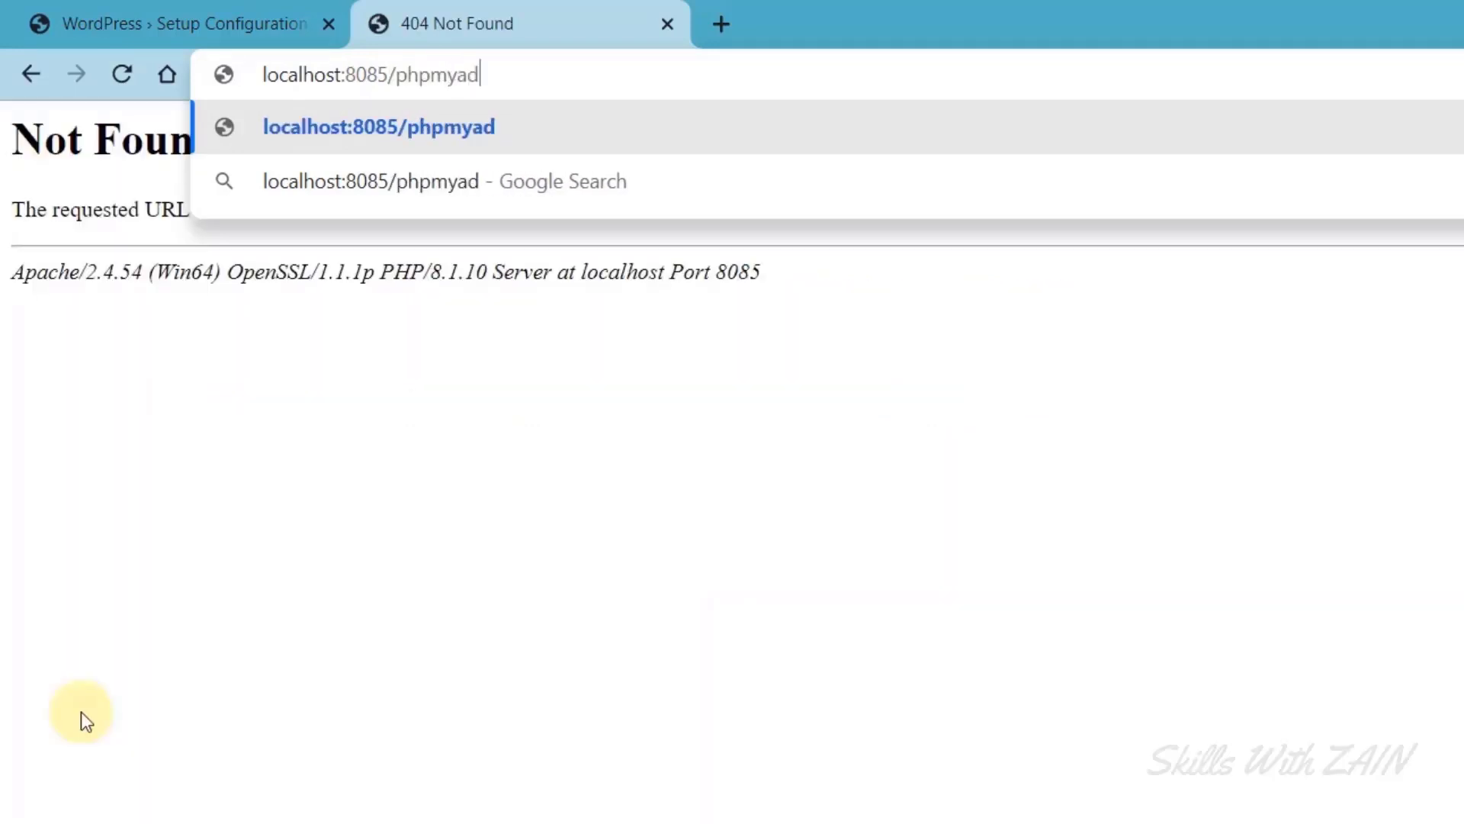
{"action": "key", "text": "Return"}
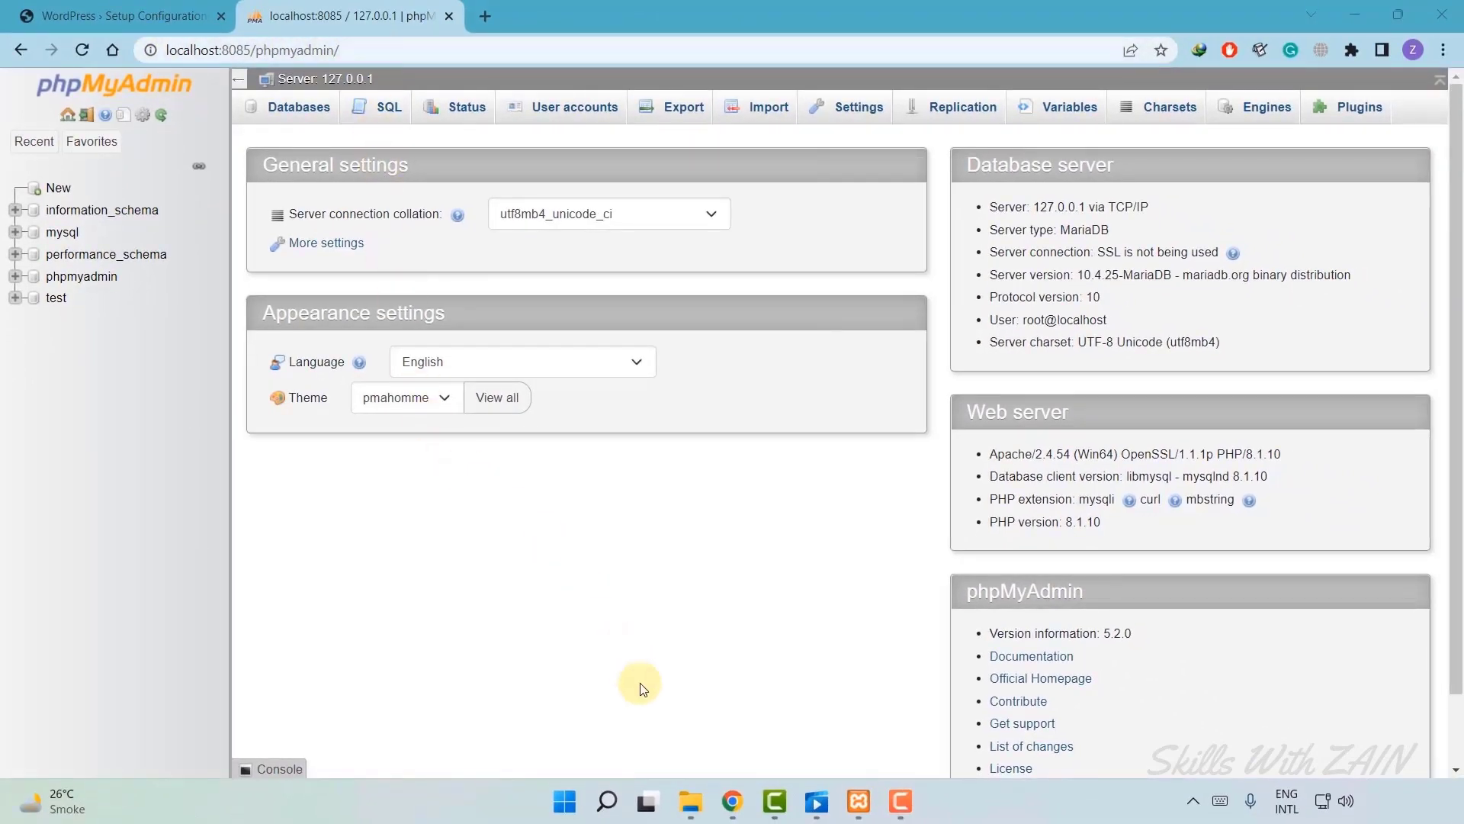
{"action": "left_click_drag", "start_coordinate": [385, 51], "coordinate": [192, 51]}
{"action": "left_click", "coordinate": [516, 602]}
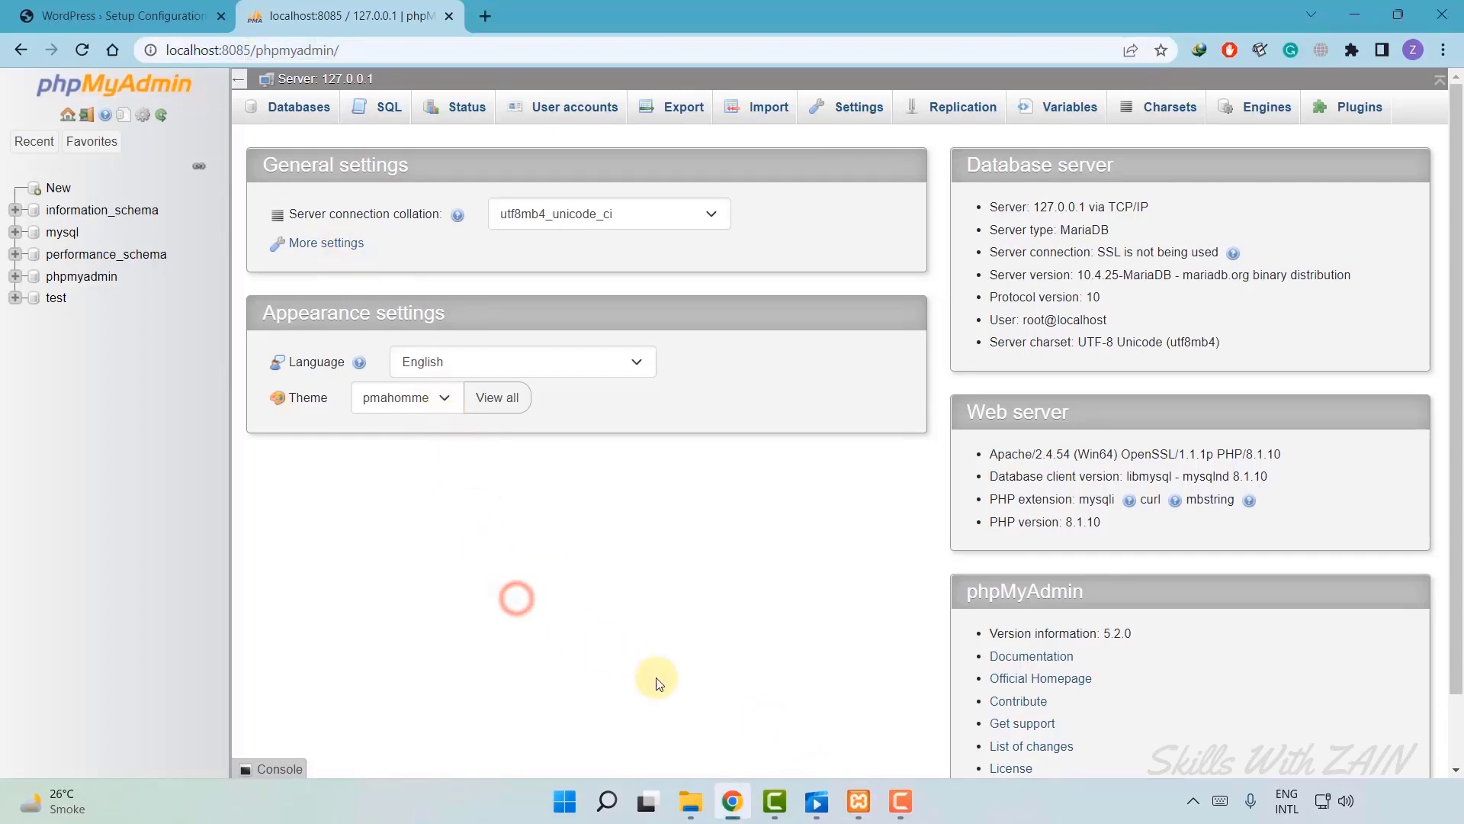
{"action": "left_click", "coordinate": [859, 801]}
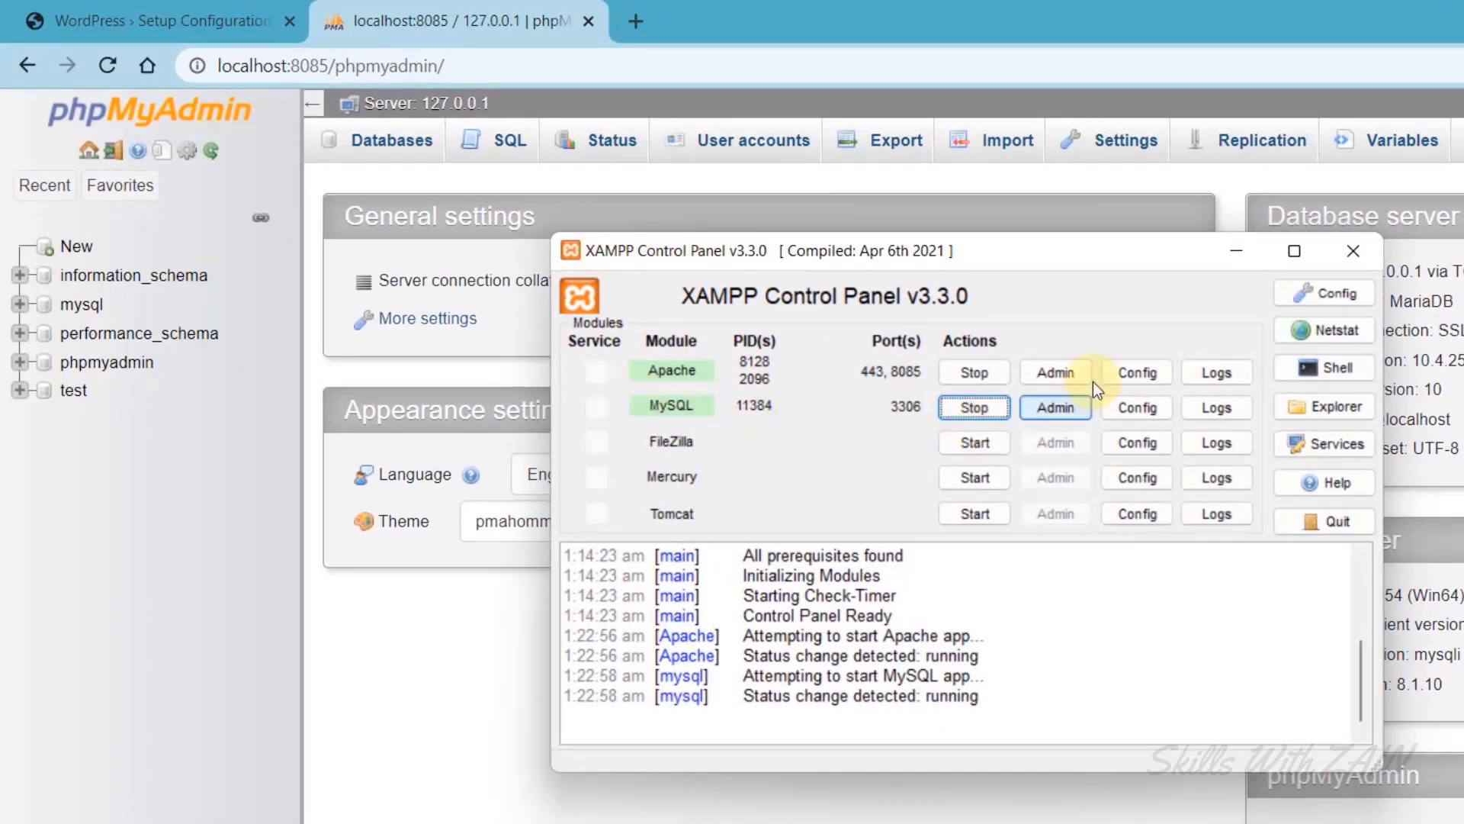
Minimize the XAMPP Control Panel and check the port in the phpMyAdmin address.
{"action": "left_click", "coordinate": [1234, 252]}
{"action": "left_click", "coordinate": [450, 54]}
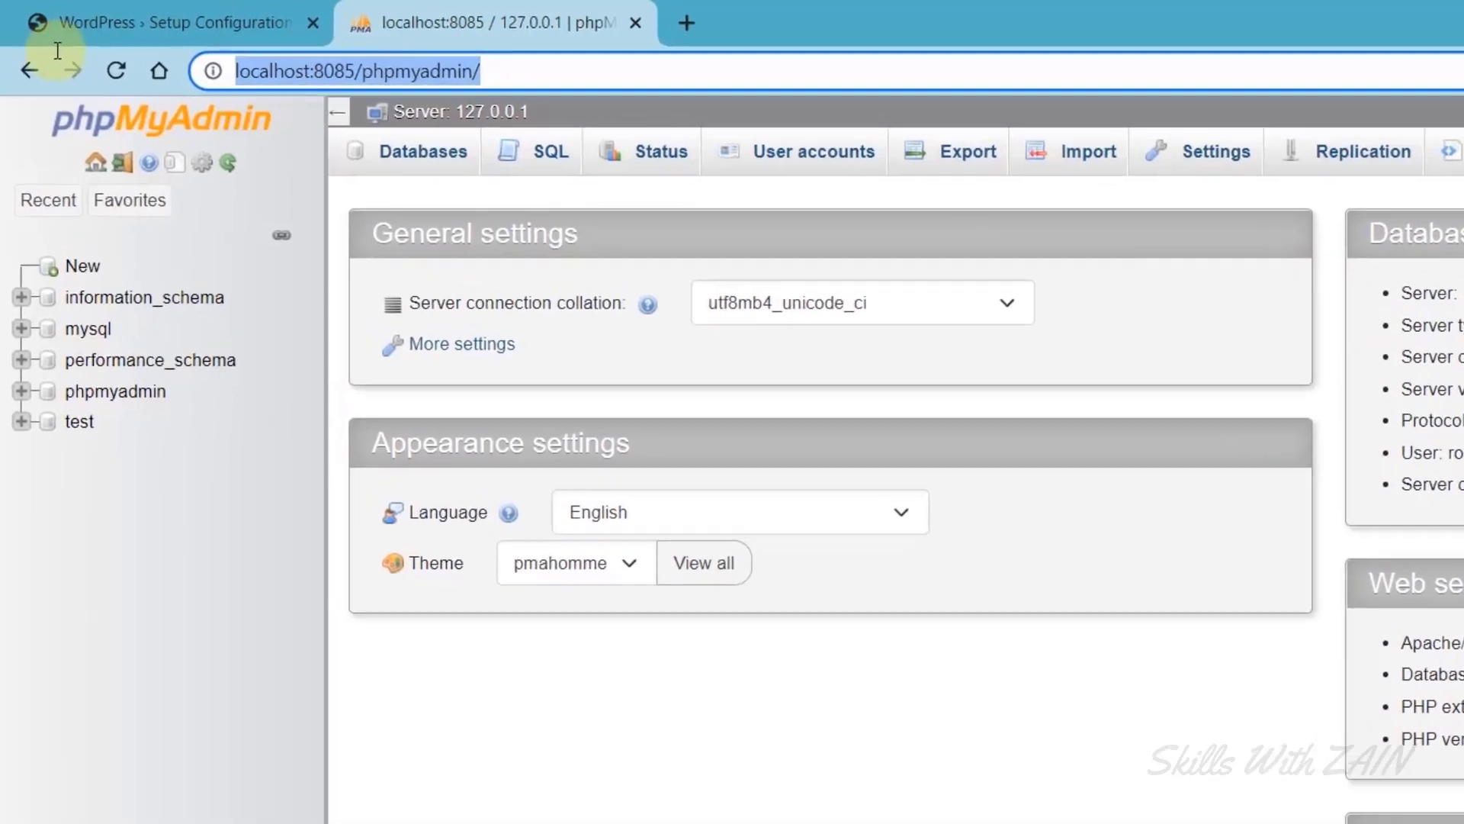
{"action": "left_click", "coordinate": [317, 67]}
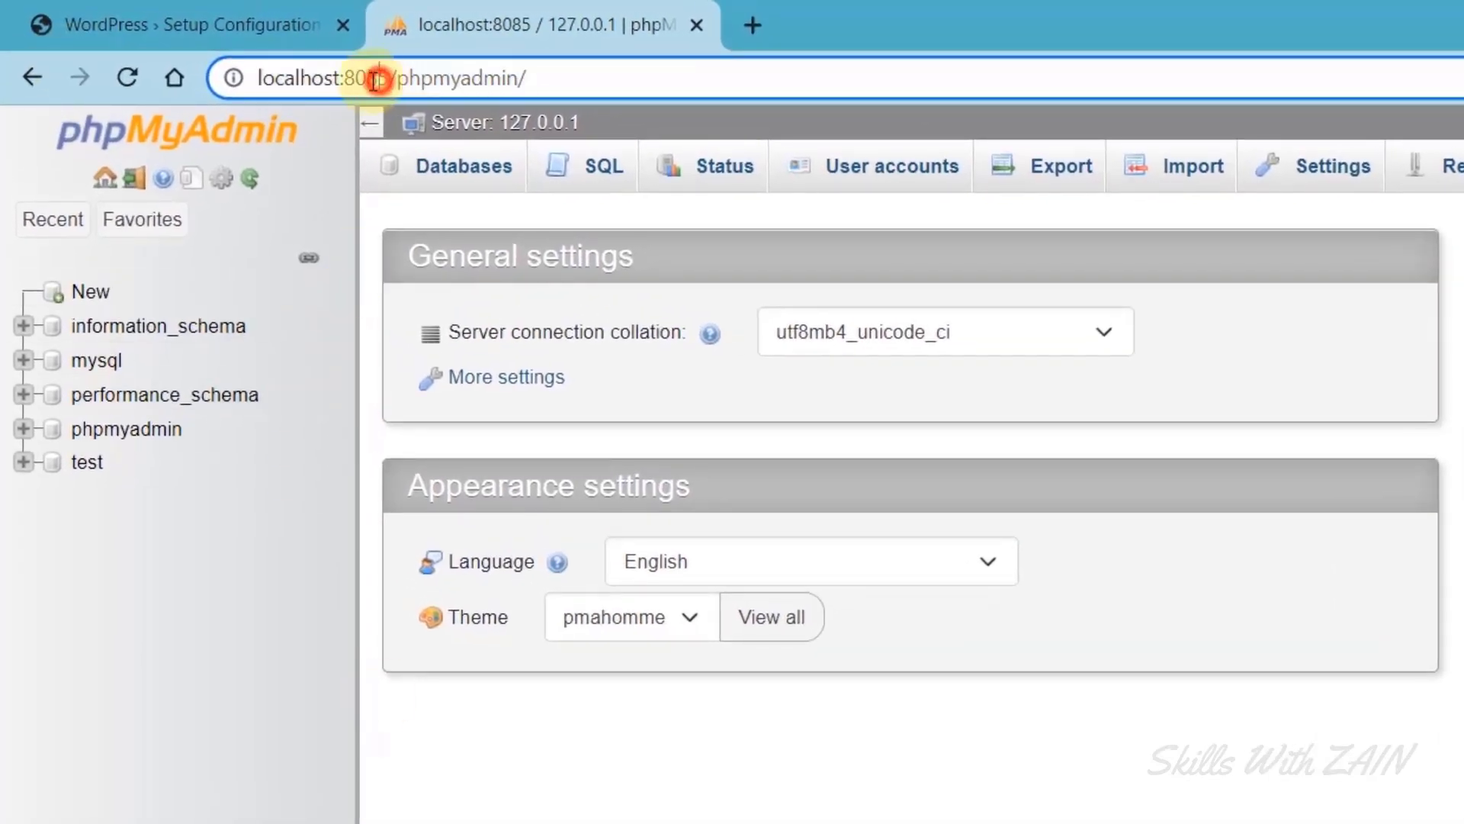
{"action": "left_click_drag", "start_coordinate": [374, 80], "coordinate": [367, 81]}
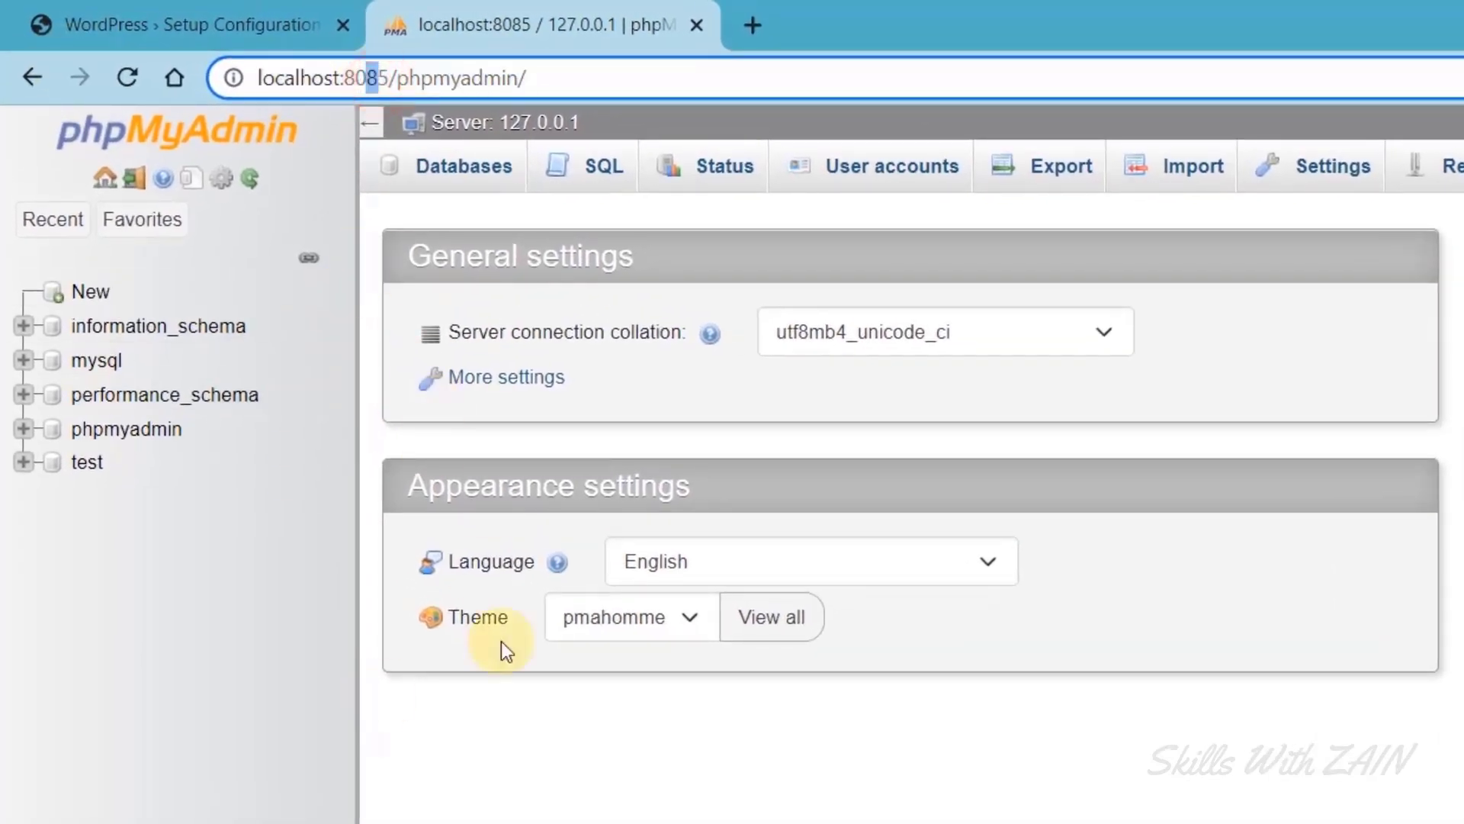
{"action": "left_click", "coordinate": [511, 823]}
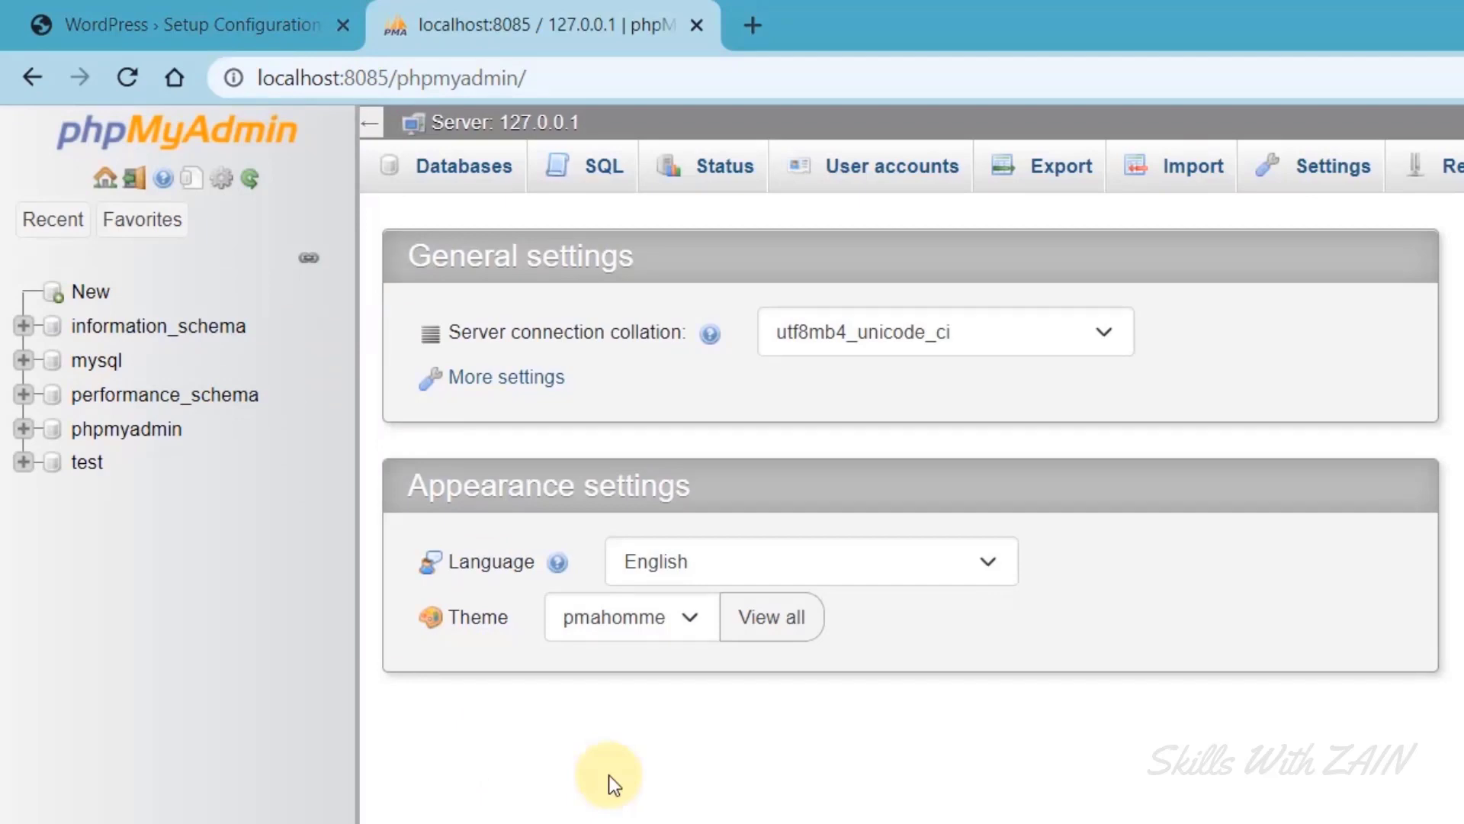
Glance at the WordPress Username and Password fields, then open phpMyAdmin's User accounts.
{"action": "left_click", "coordinate": [222, 23]}
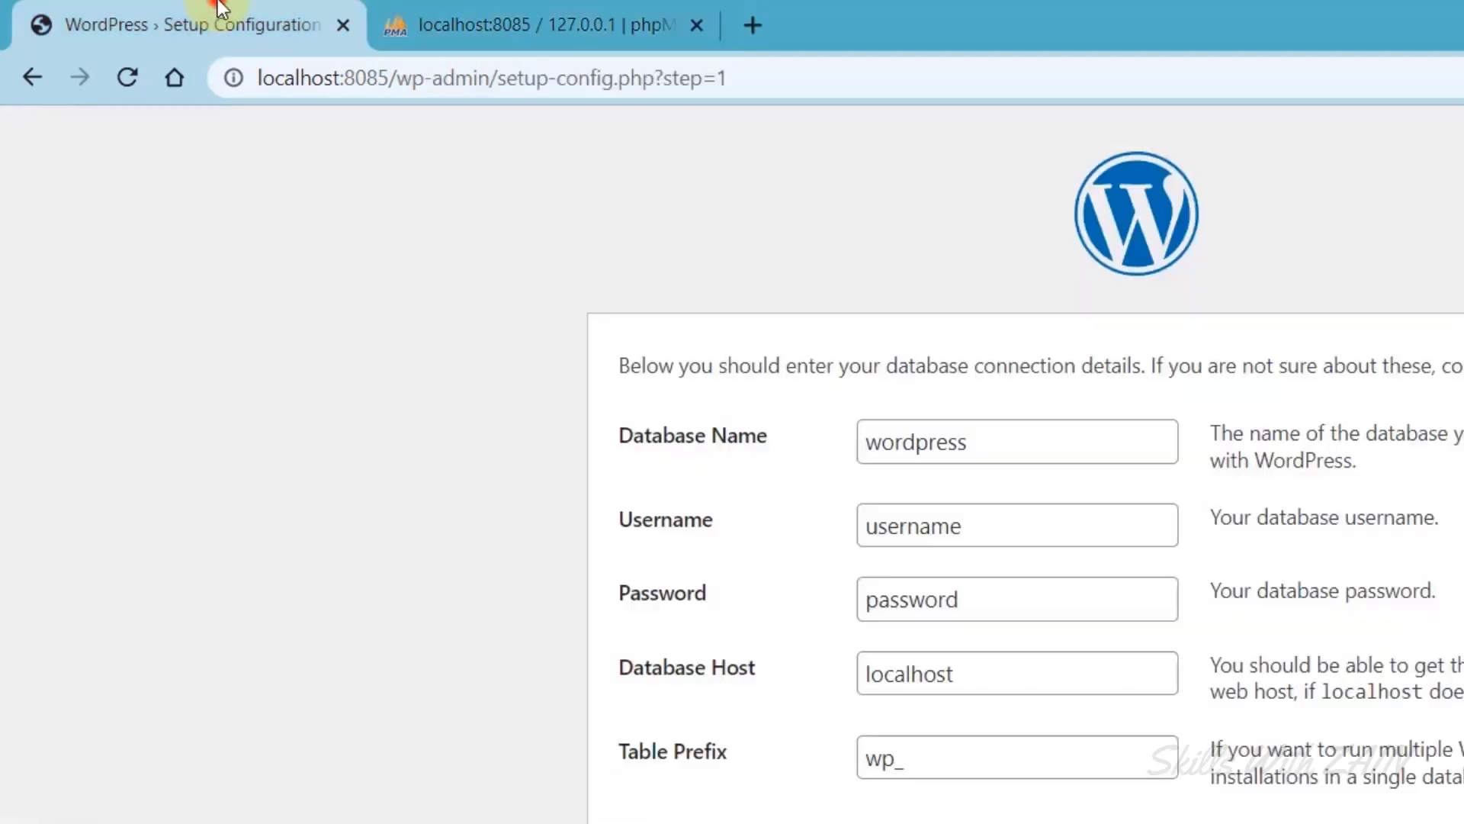
{"action": "left_click", "coordinate": [965, 535]}
{"action": "left_click", "coordinate": [954, 614]}
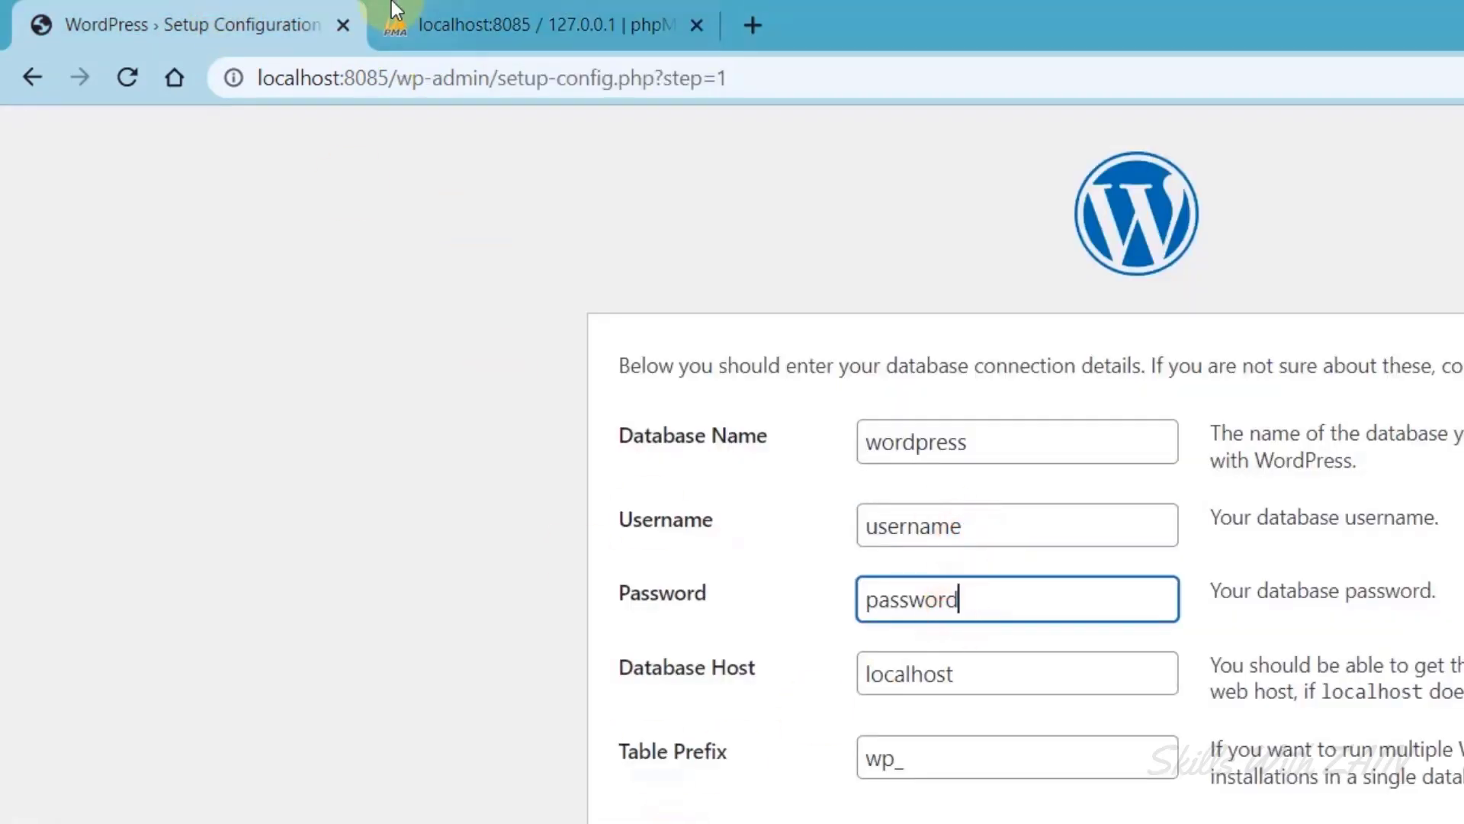
{"action": "left_click", "coordinate": [532, 17]}
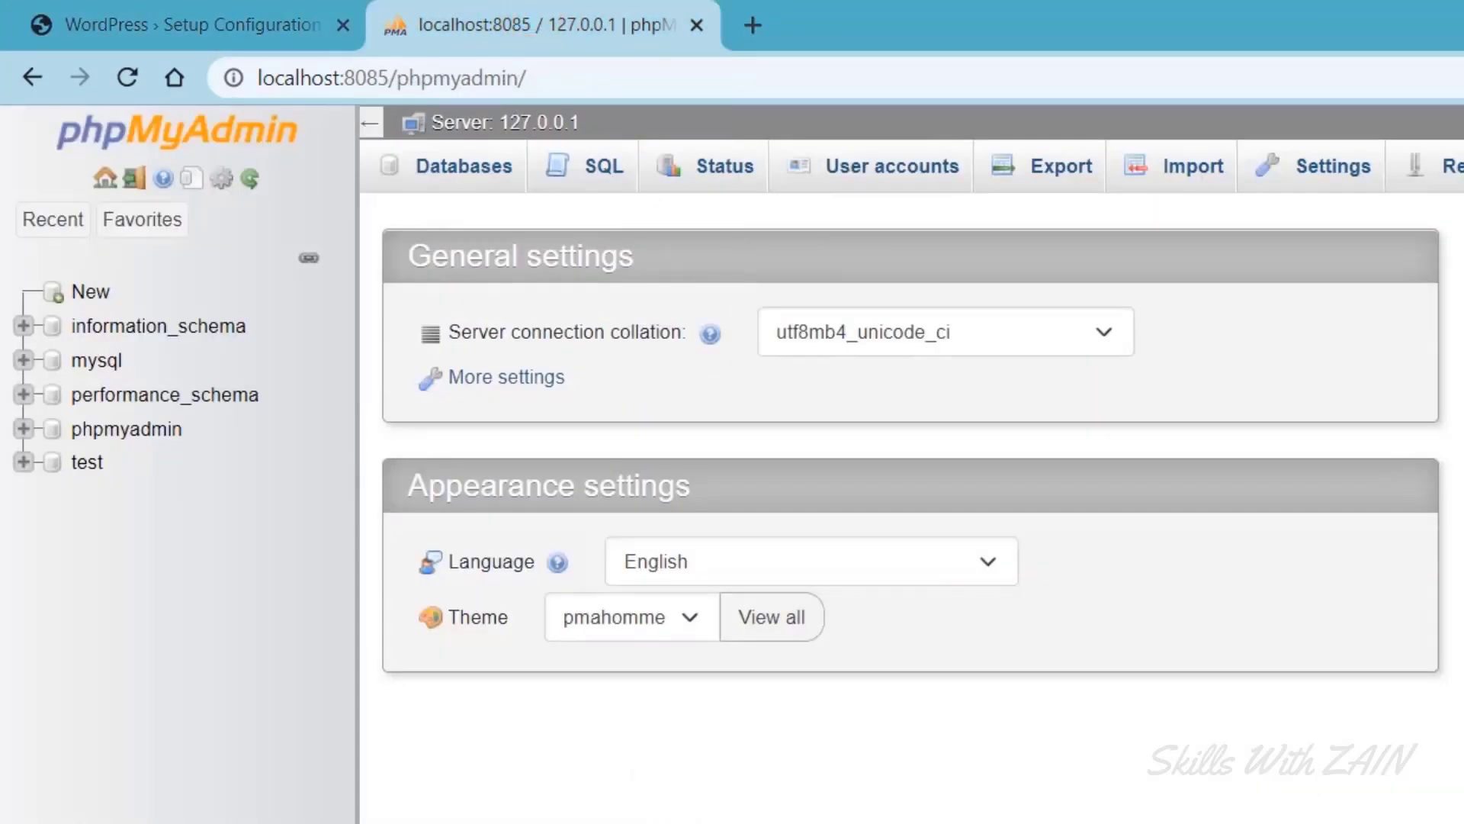
{"action": "left_click", "coordinate": [875, 175]}
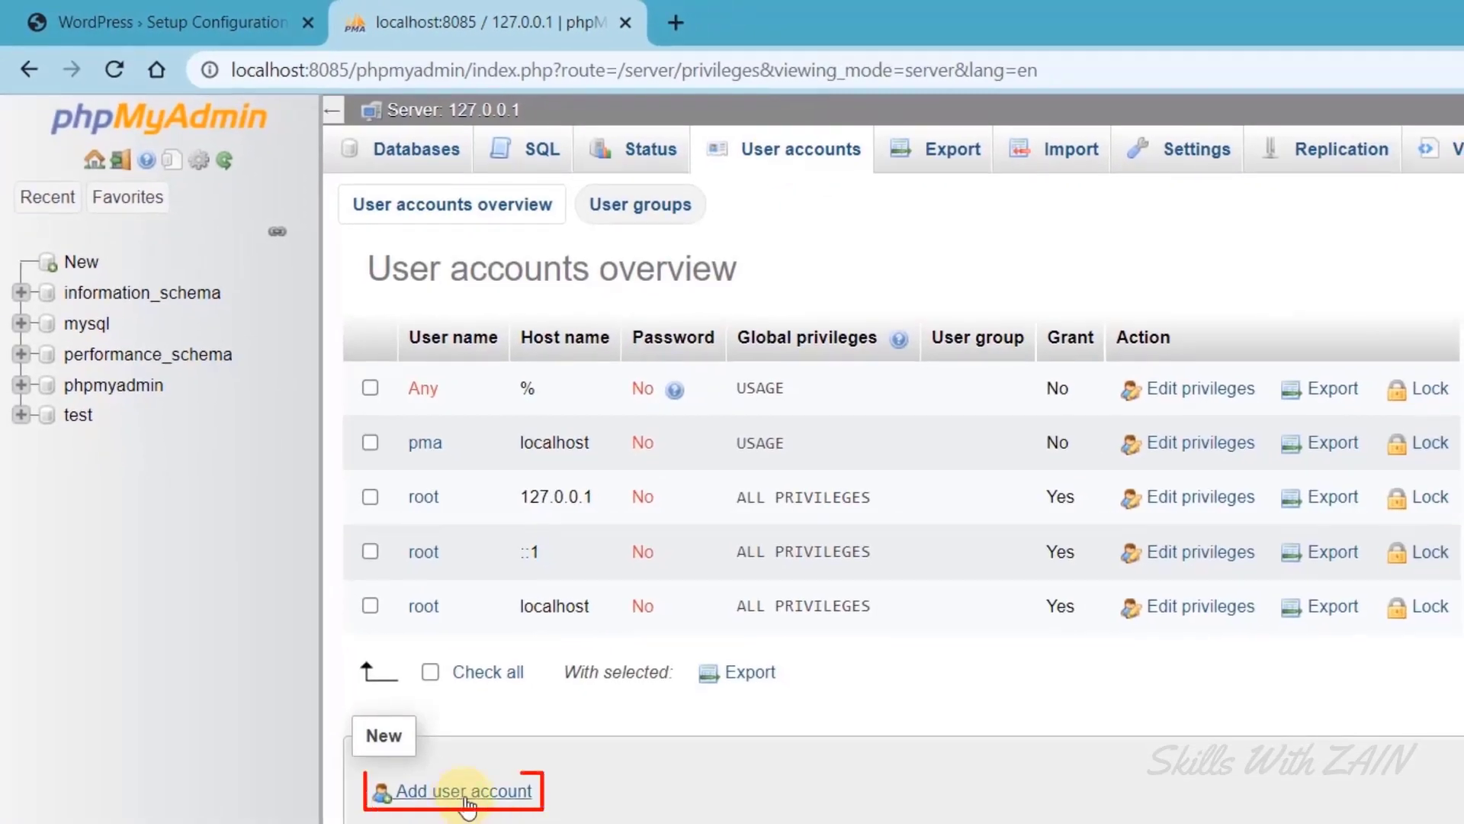
Start a new user account and enter its user name.
{"action": "left_click", "coordinate": [466, 793]}
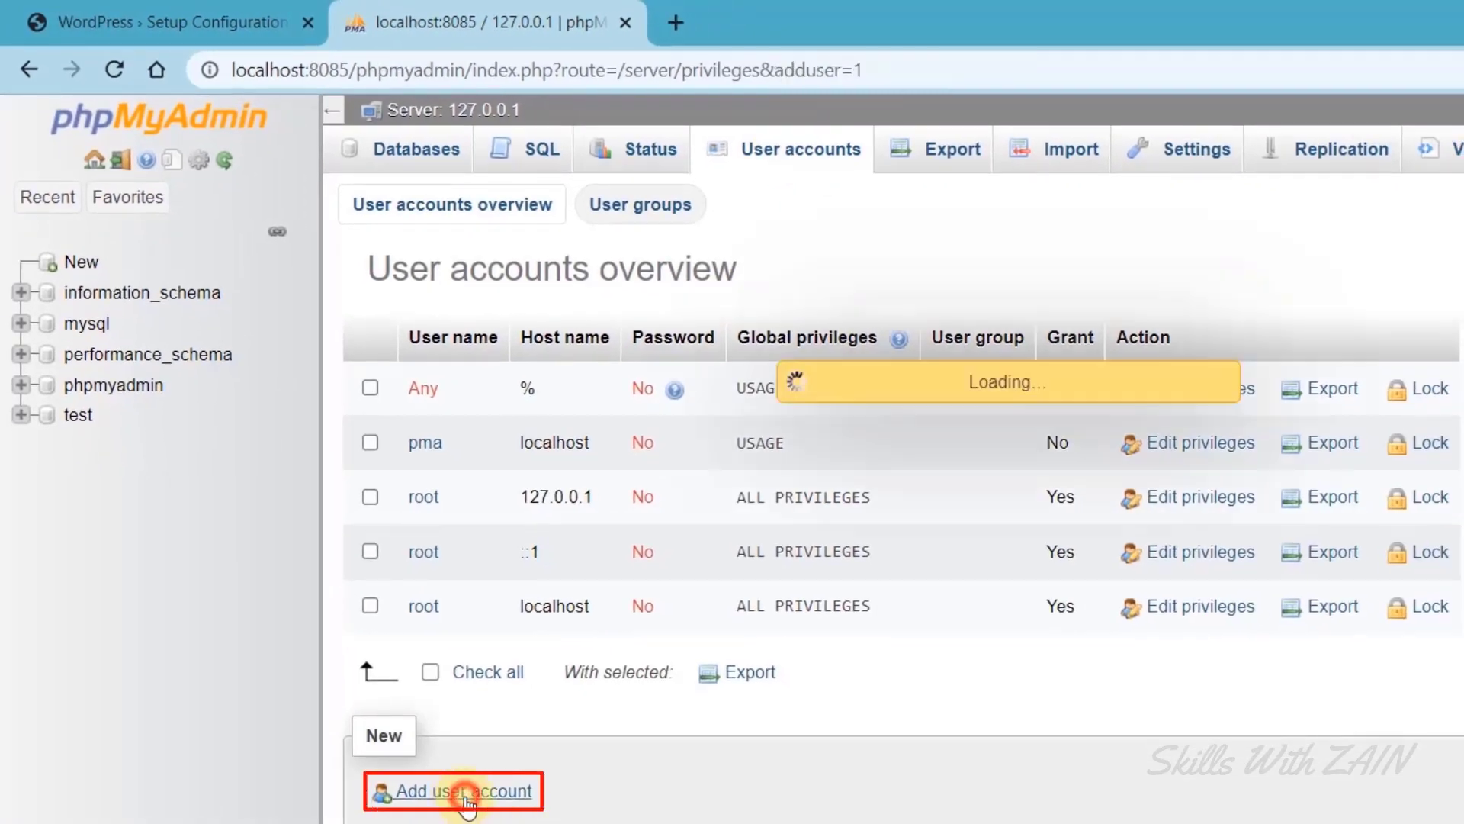
{"action": "left_click_drag", "start_coordinate": [353, 280], "coordinate": [519, 276]}
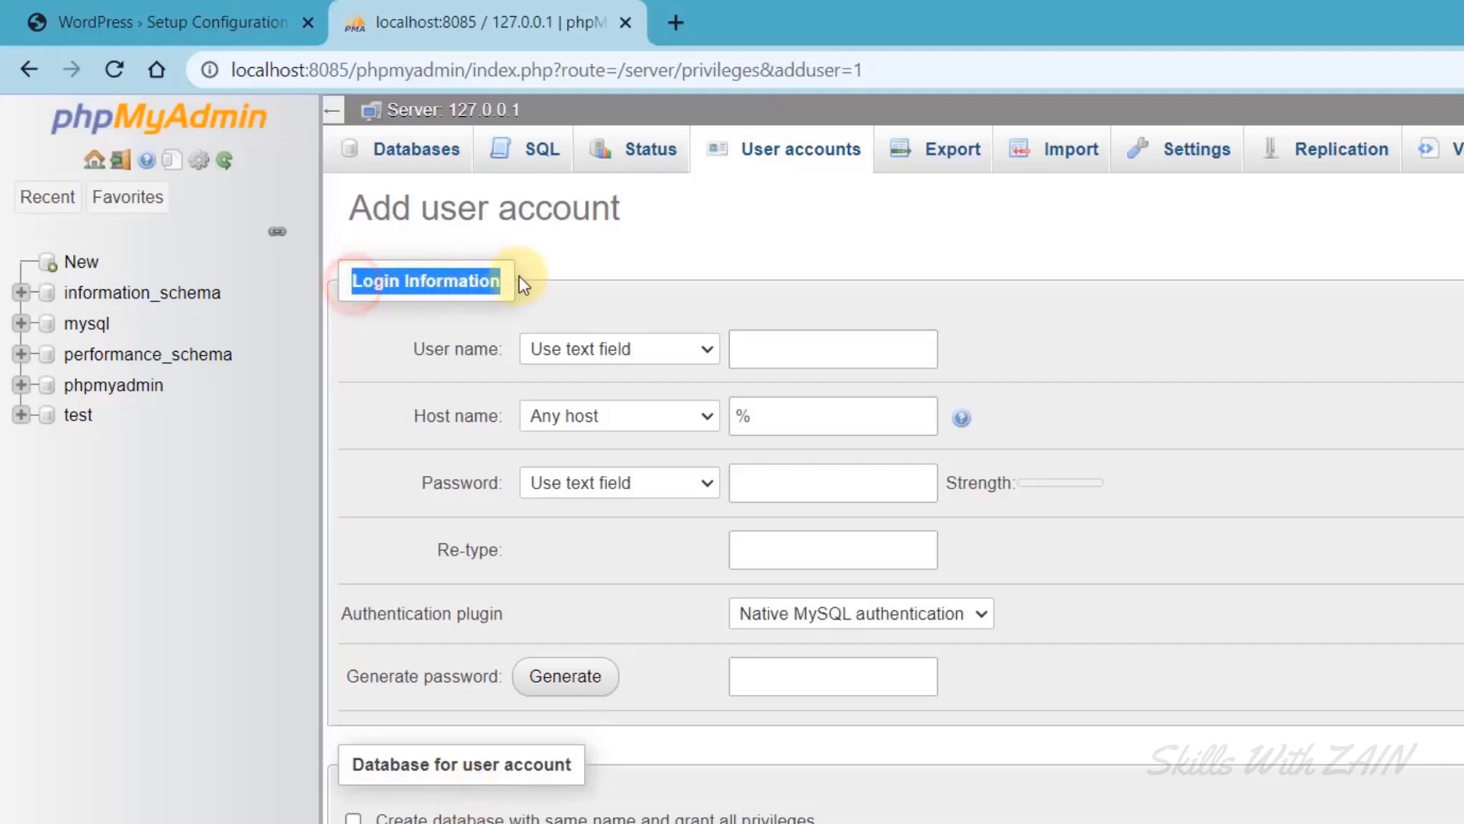
{"action": "left_click", "coordinate": [411, 366]}
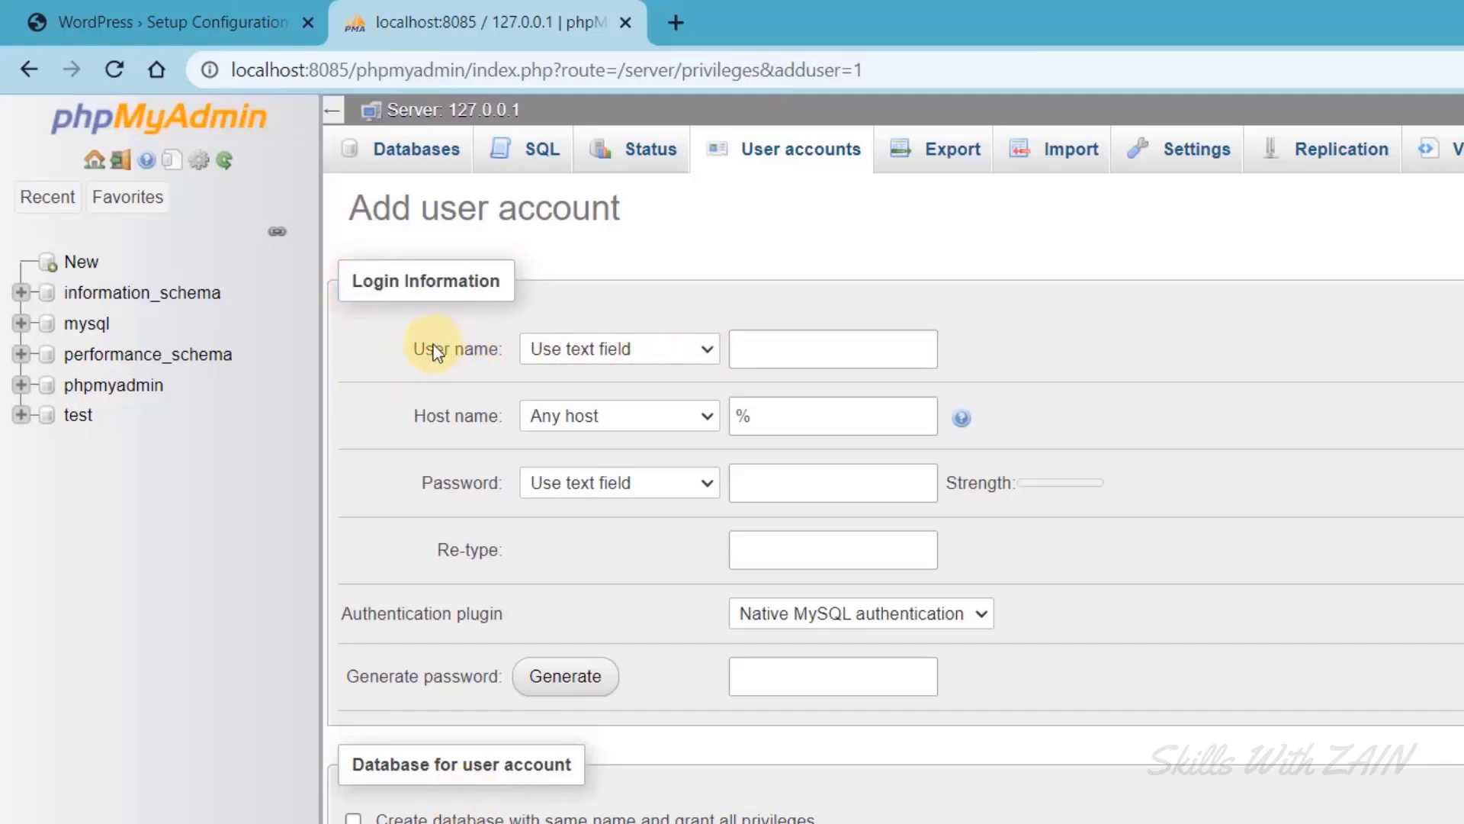
{"action": "left_click", "coordinate": [882, 350]}
{"action": "type", "text": "Z"}
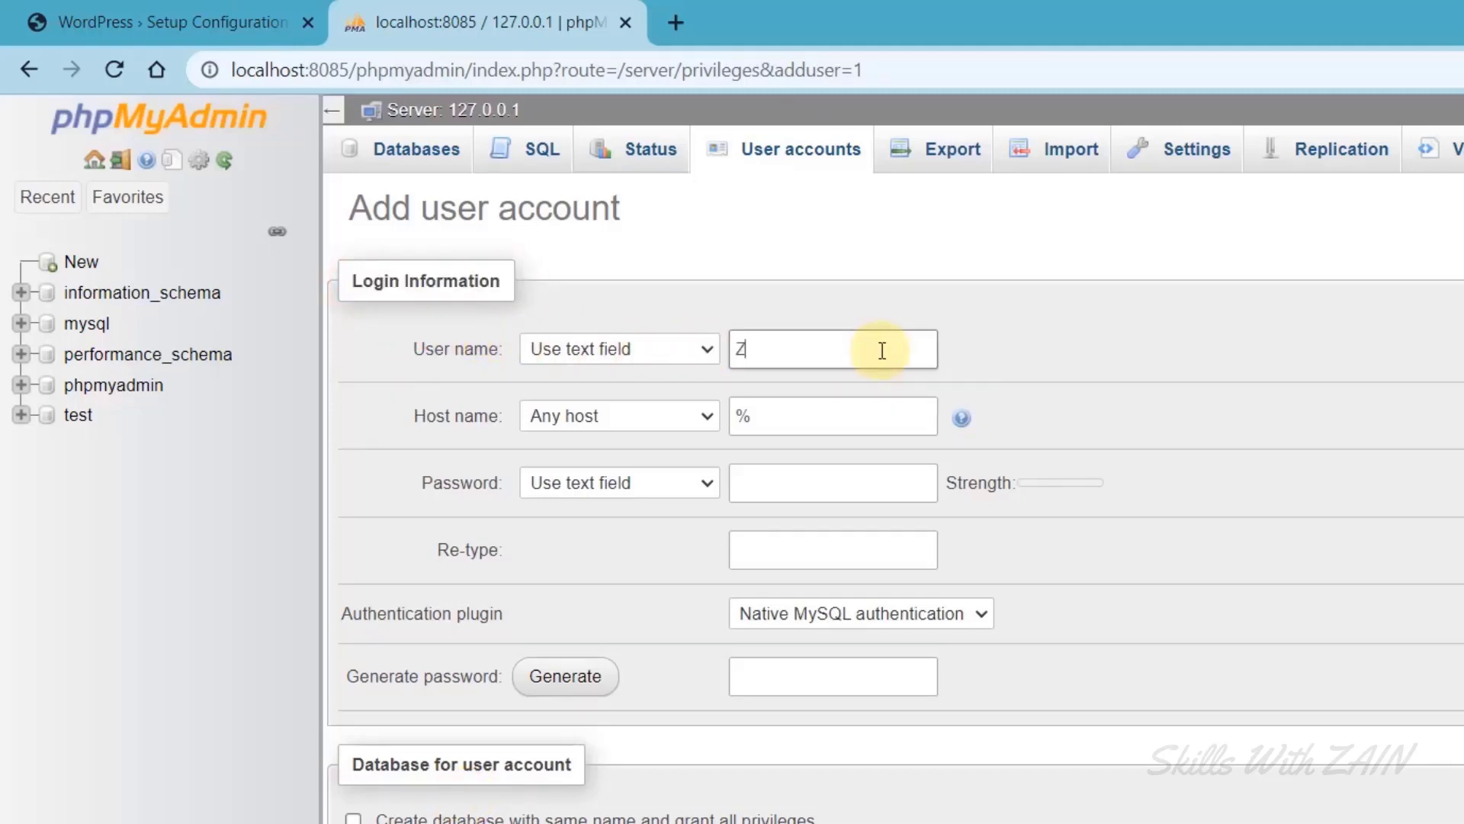
{"action": "type", "text": "ain"}
Set Host name to localhost and enter the account password in both password fields.
{"action": "left_click", "coordinate": [807, 427]}
{"action": "left_click_drag", "start_coordinate": [751, 407], "coordinate": [736, 410]}
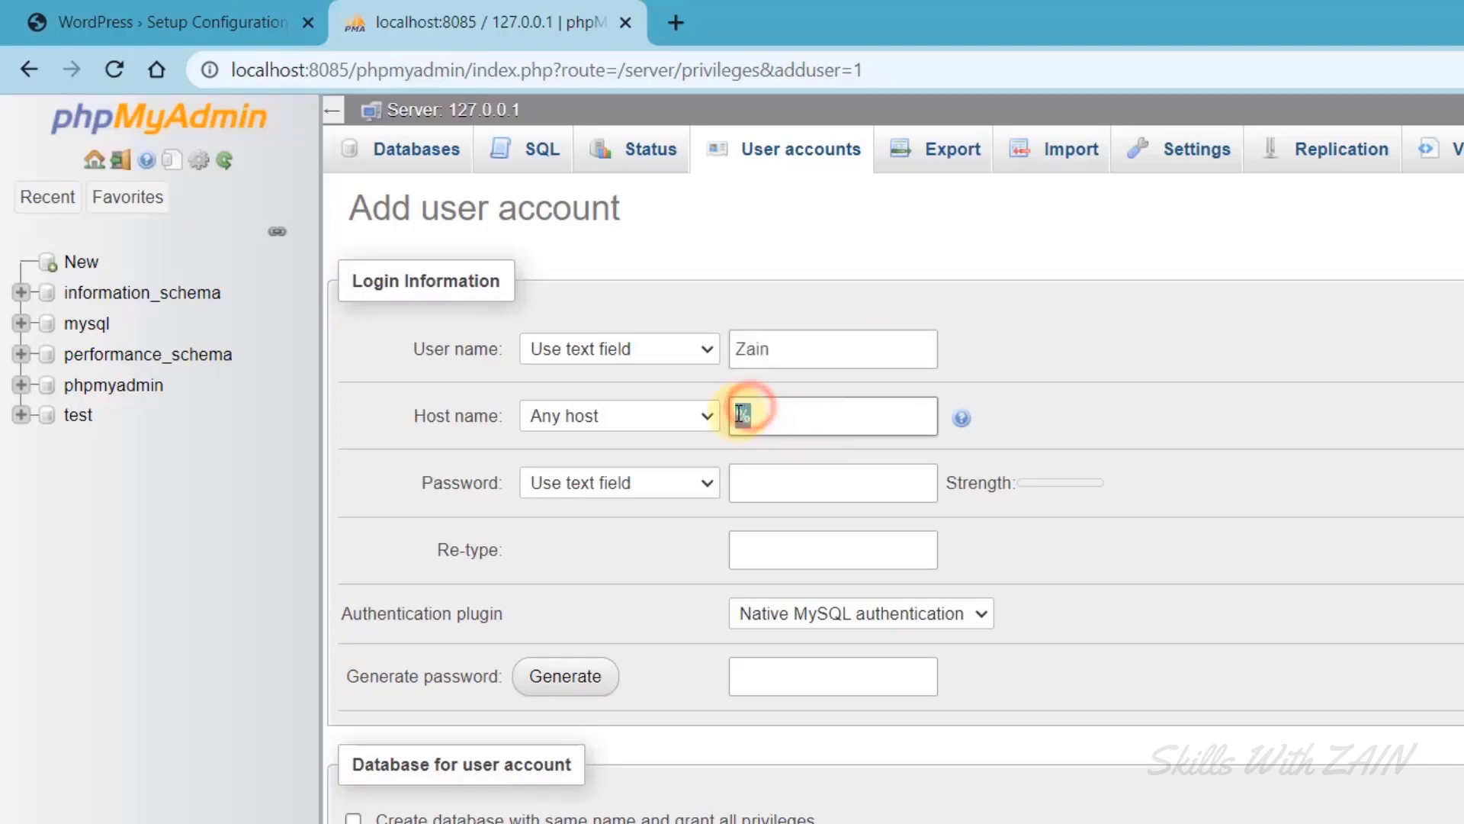
{"action": "key", "text": "BackSpace"}
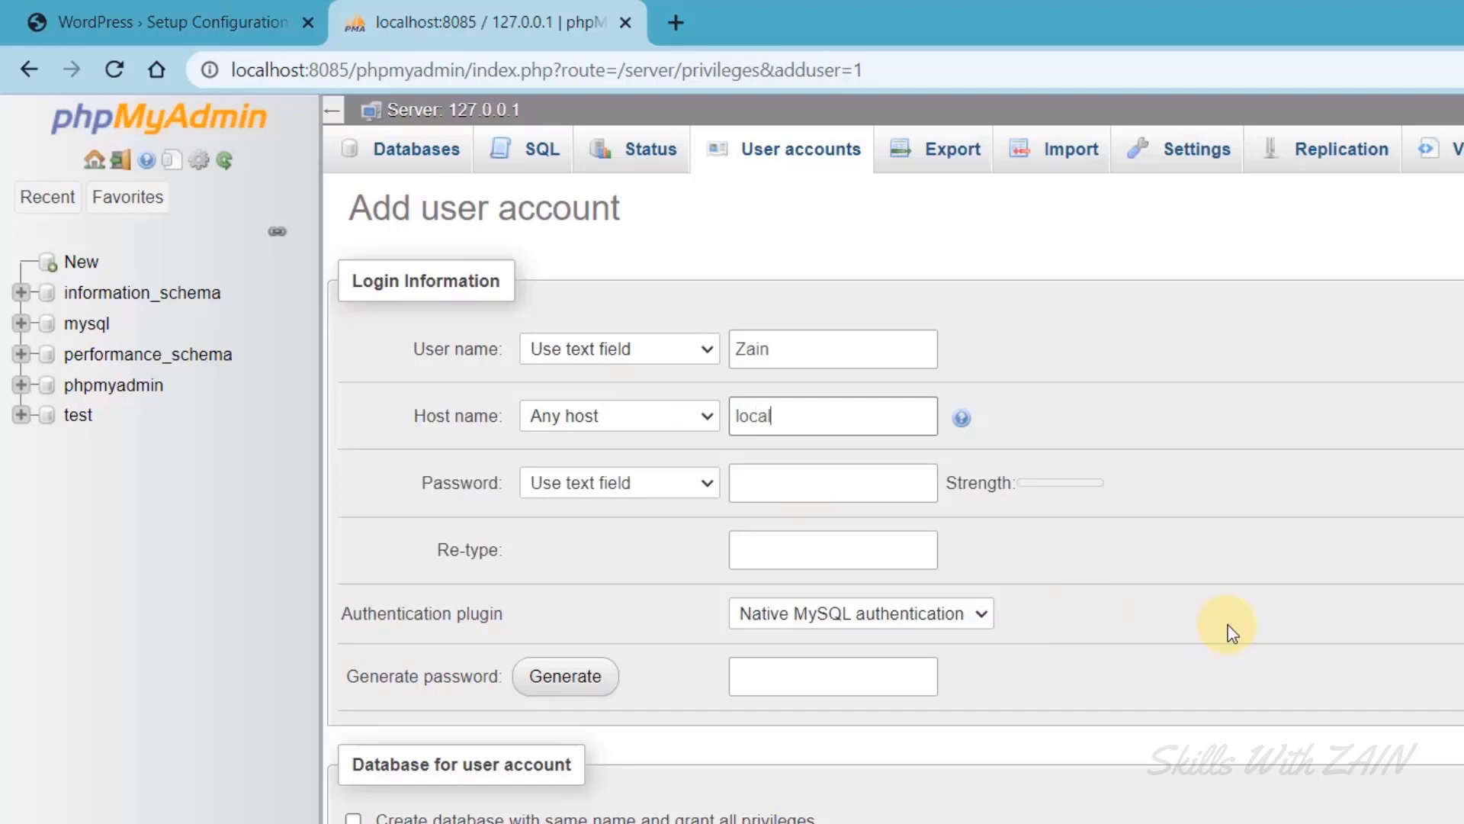
{"action": "left_click", "coordinate": [843, 483]}
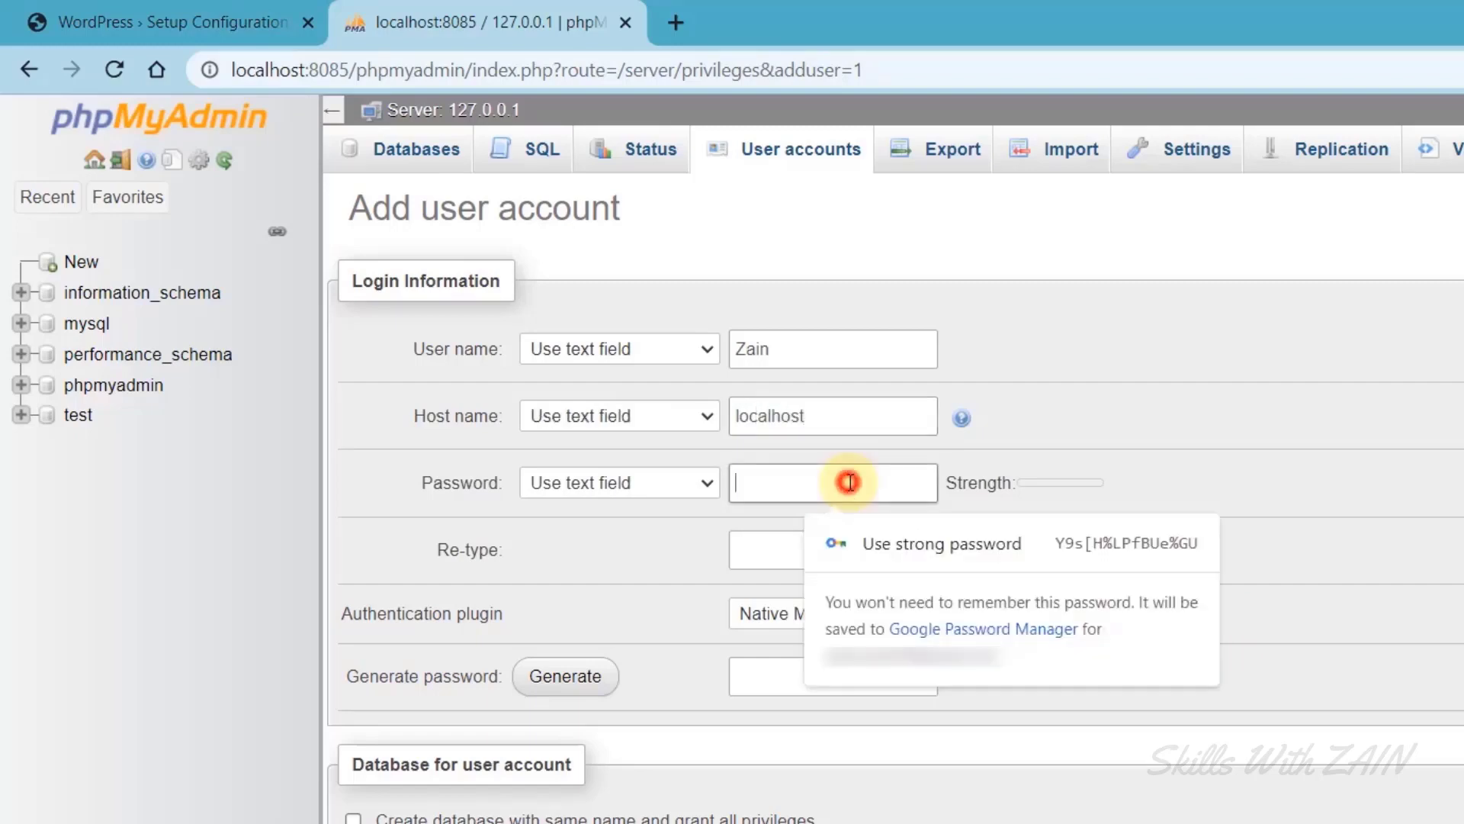
{"action": "type", "text": "123"}
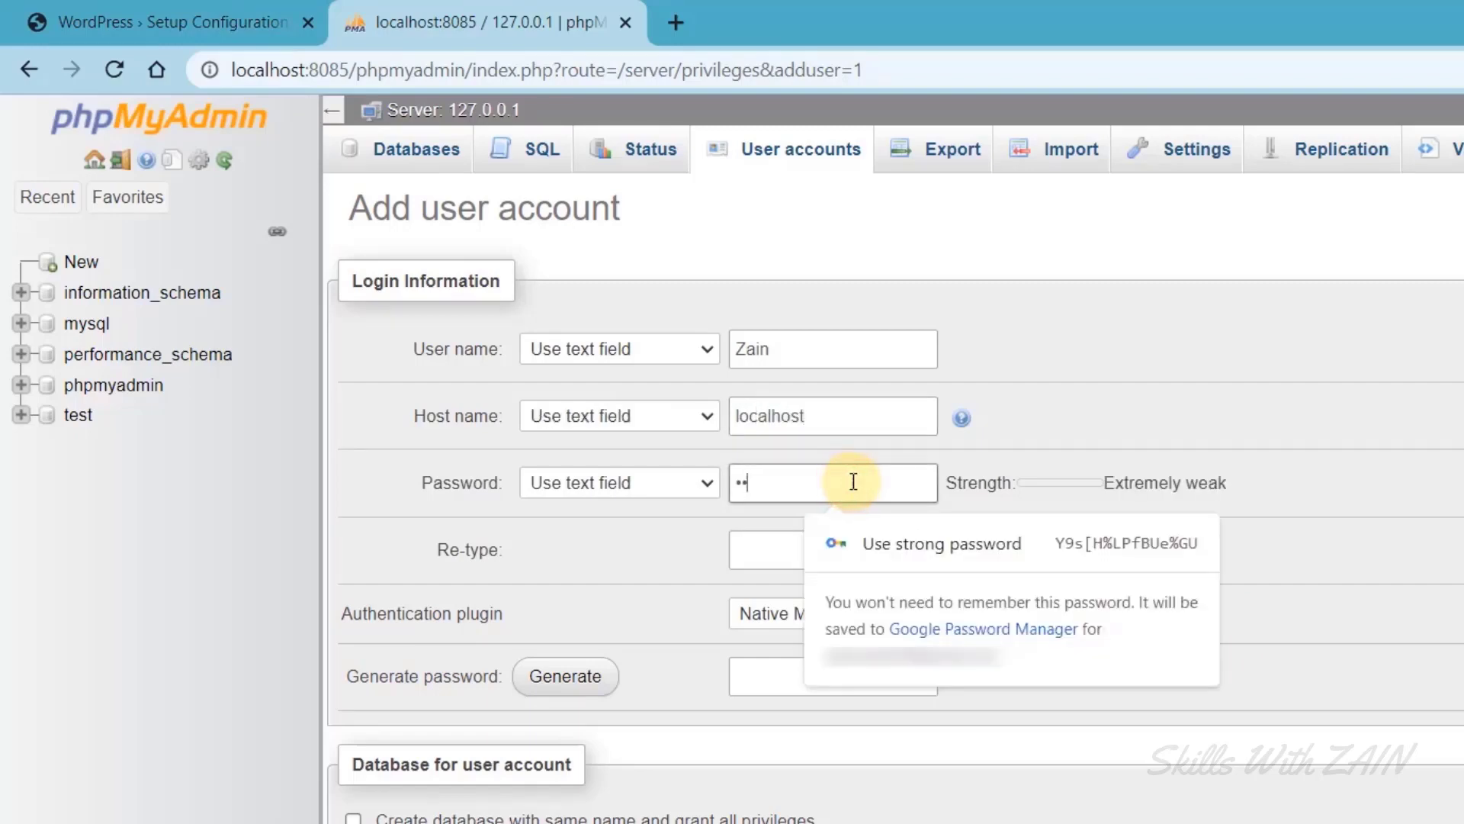
{"action": "type", "text": "45"}
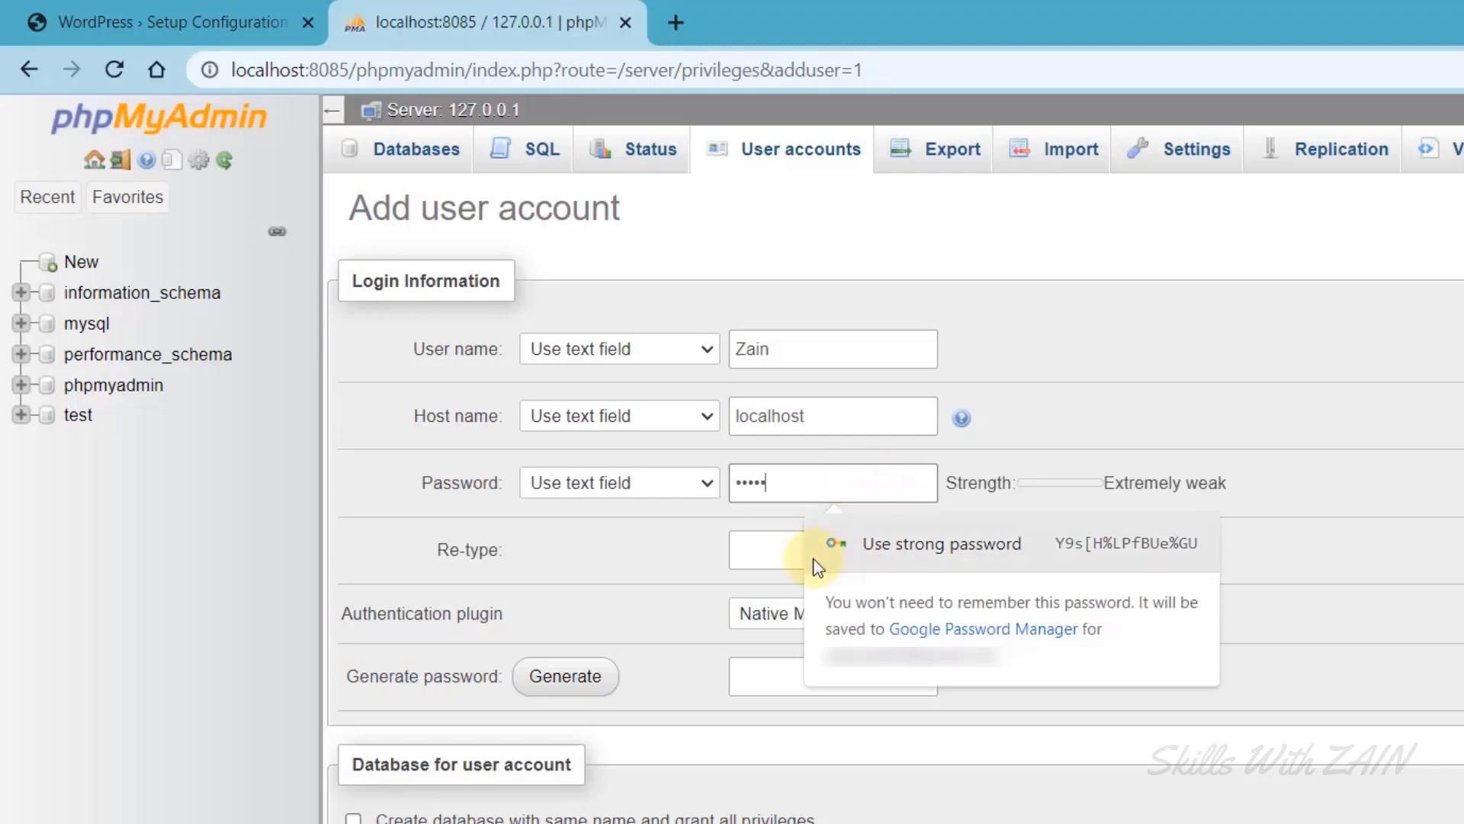
{"action": "left_click", "coordinate": [759, 550]}
{"action": "type", "text": "12345"}
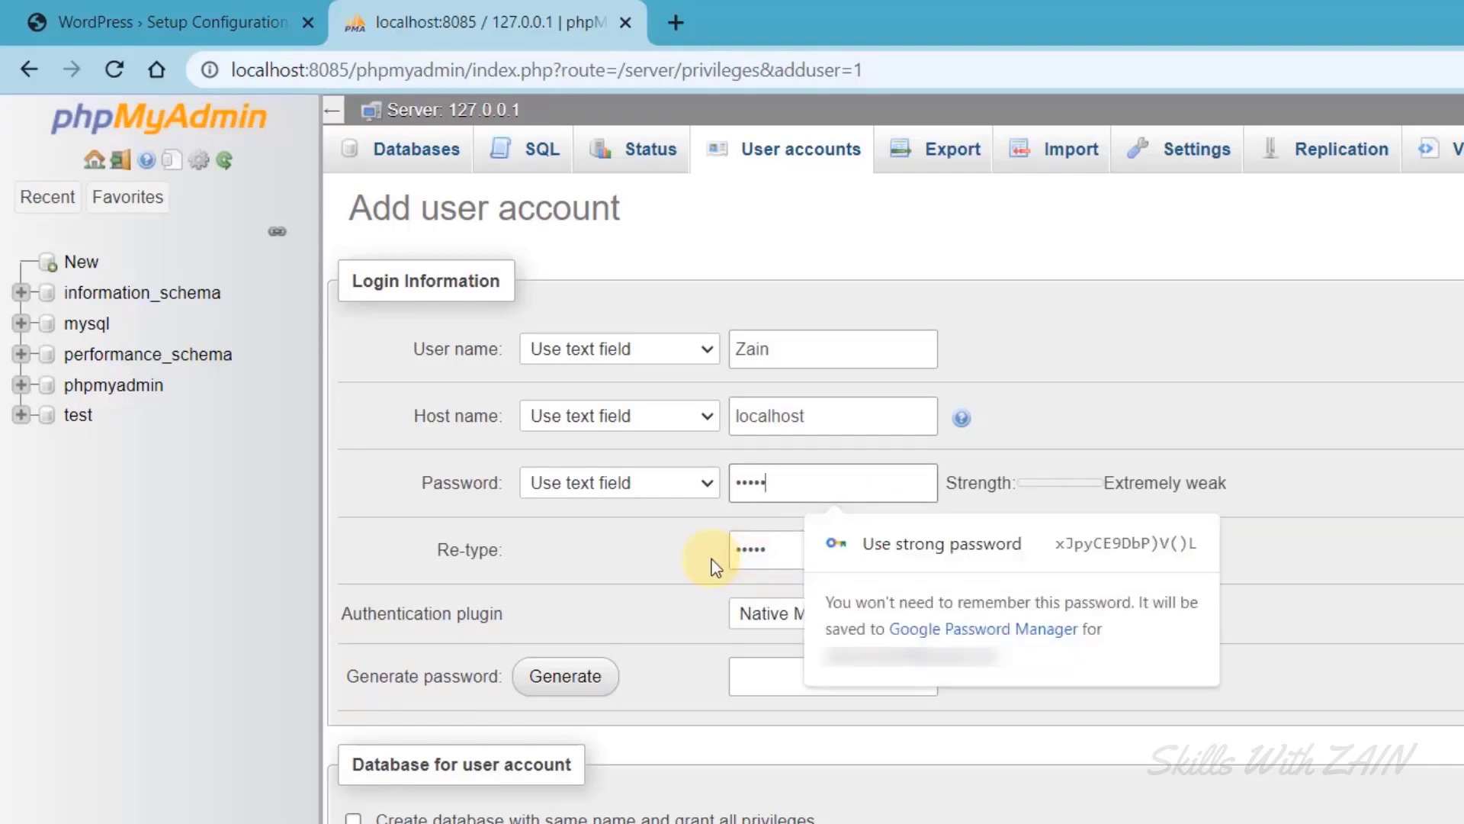
{"action": "left_click", "coordinate": [708, 559]}
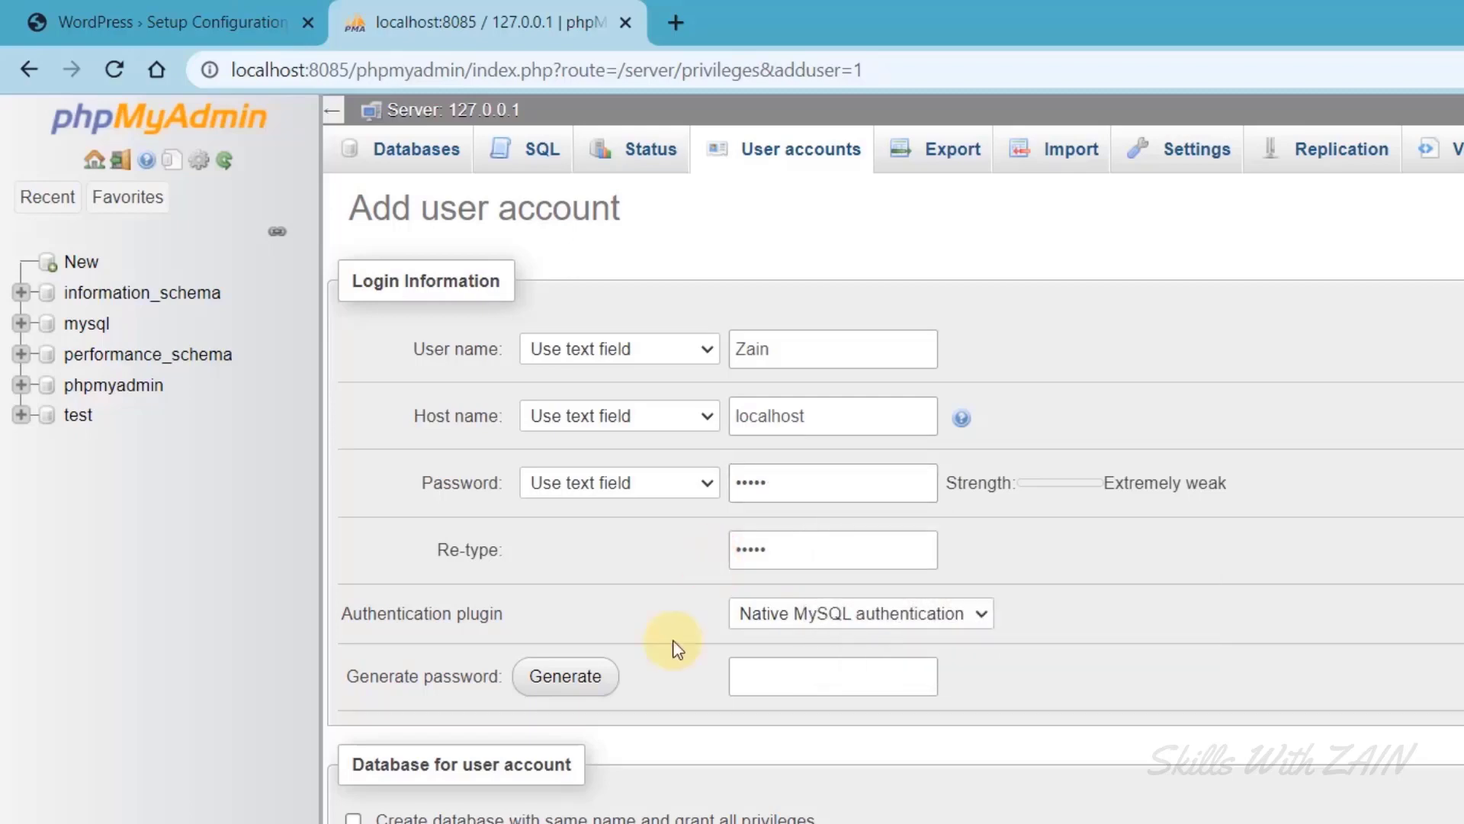
Grant all global privileges with Check all and create the account with Go.
{"action": "scroll", "coordinate": [671, 643], "scroll_direction": "down", "scroll_amount": 3}
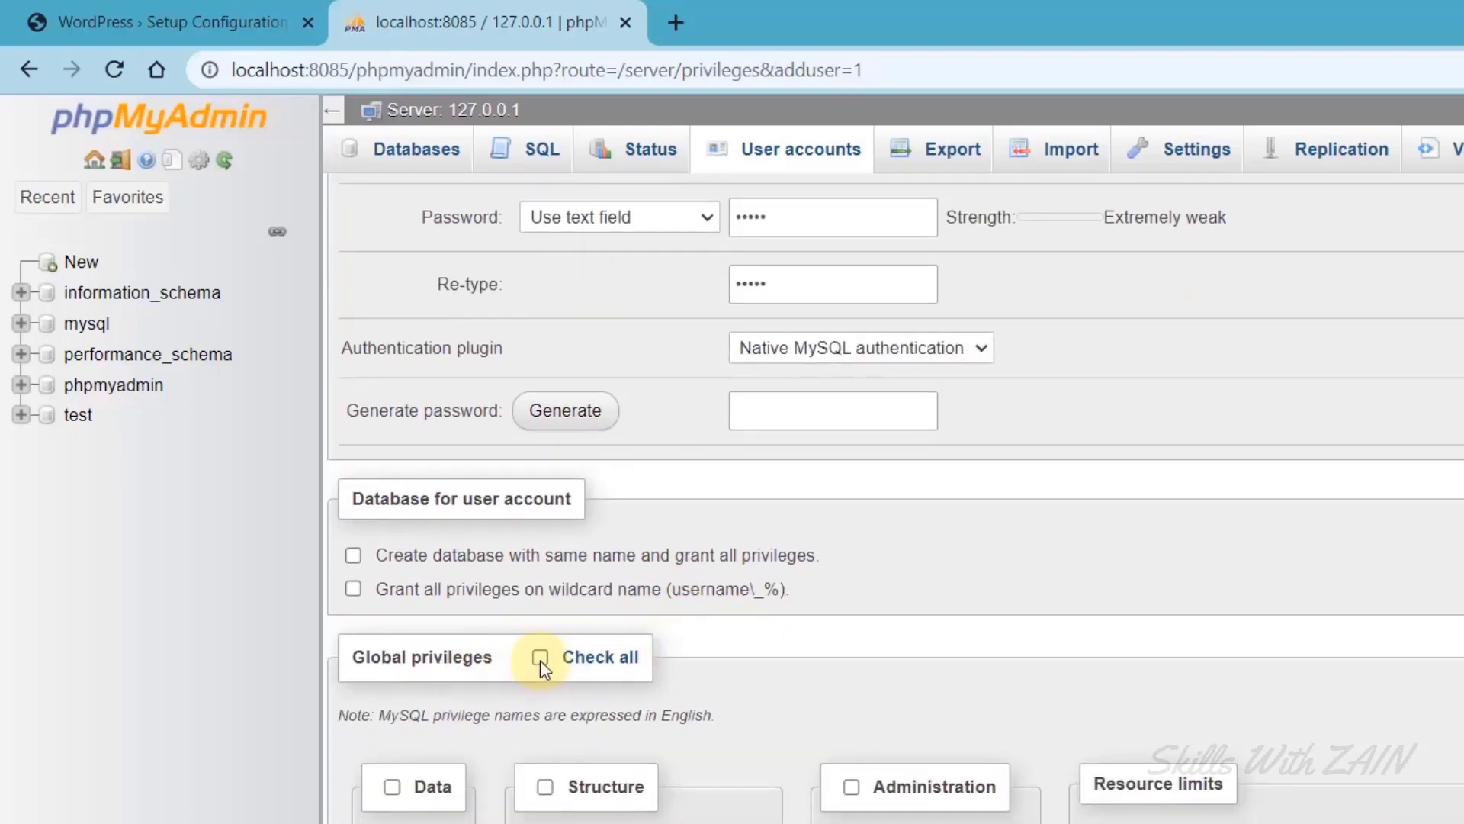
{"action": "left_click", "coordinate": [540, 659]}
{"action": "scroll", "coordinate": [540, 659], "scroll_direction": "down", "scroll_amount": 3}
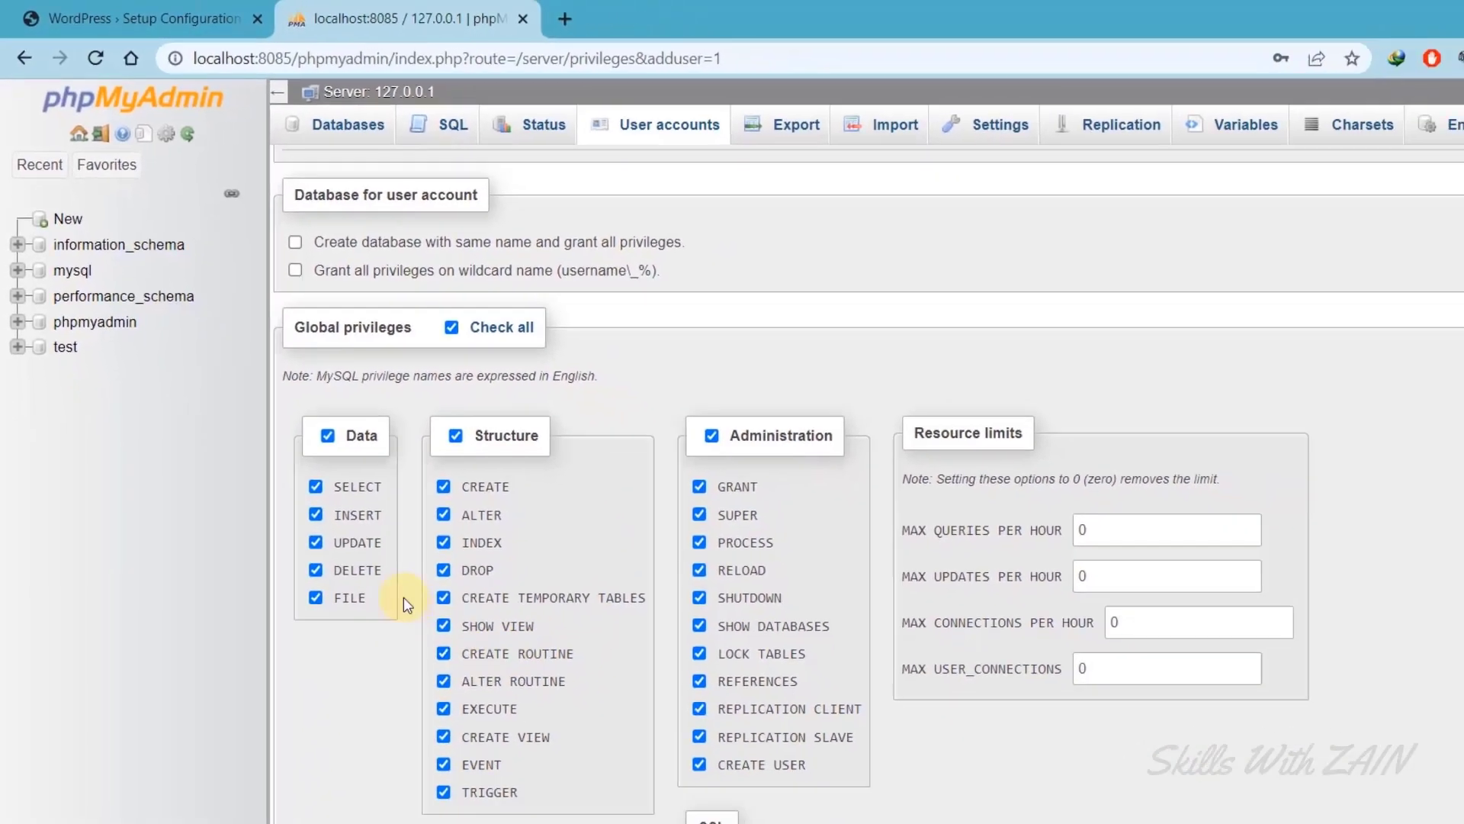
{"action": "scroll", "coordinate": [326, 633], "scroll_direction": "down", "scroll_amount": 3}
{"action": "scroll", "coordinate": [326, 633], "scroll_direction": "down", "scroll_amount": 2}
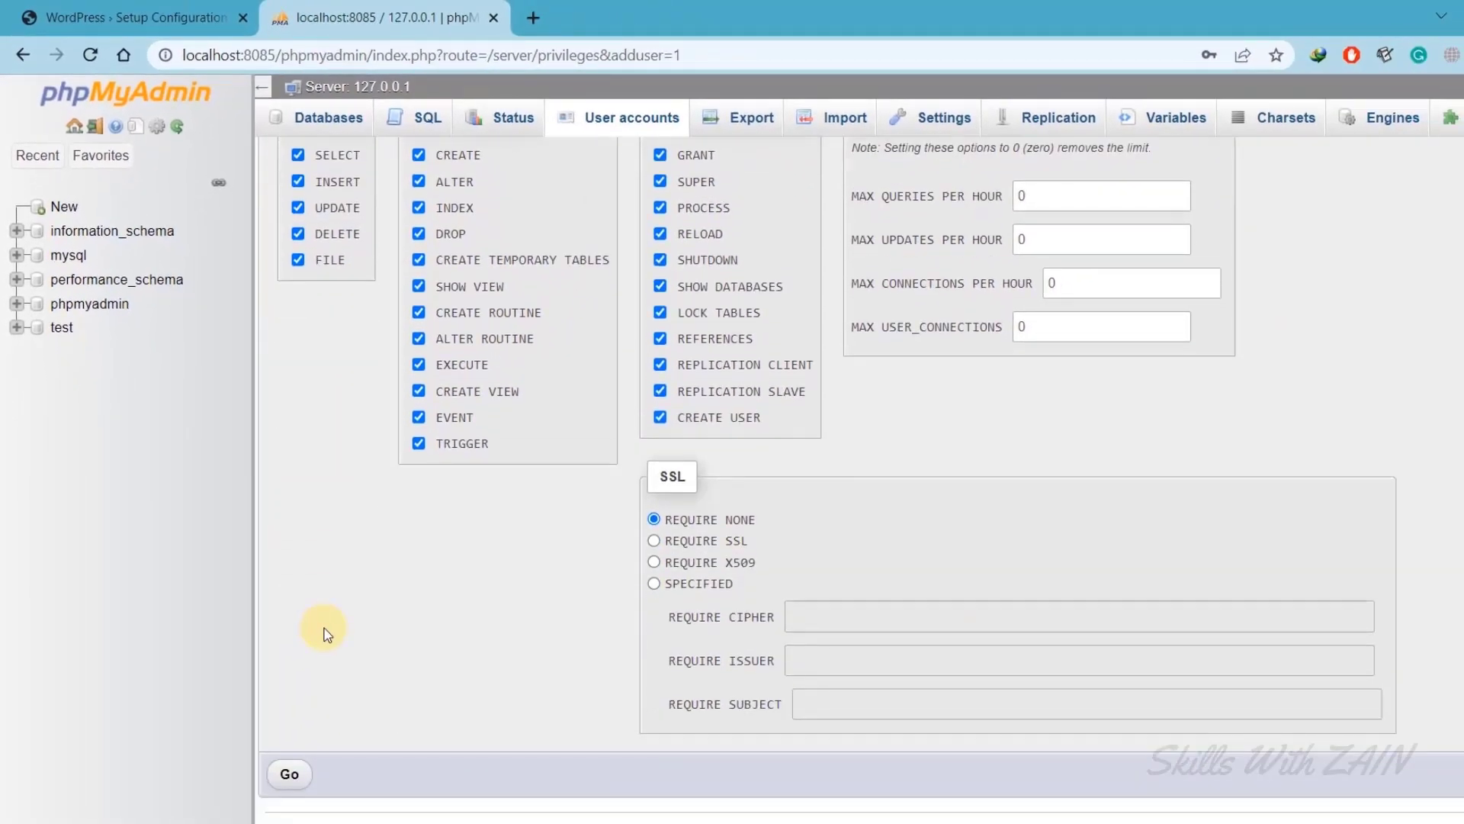
{"action": "left_click", "coordinate": [289, 775]}
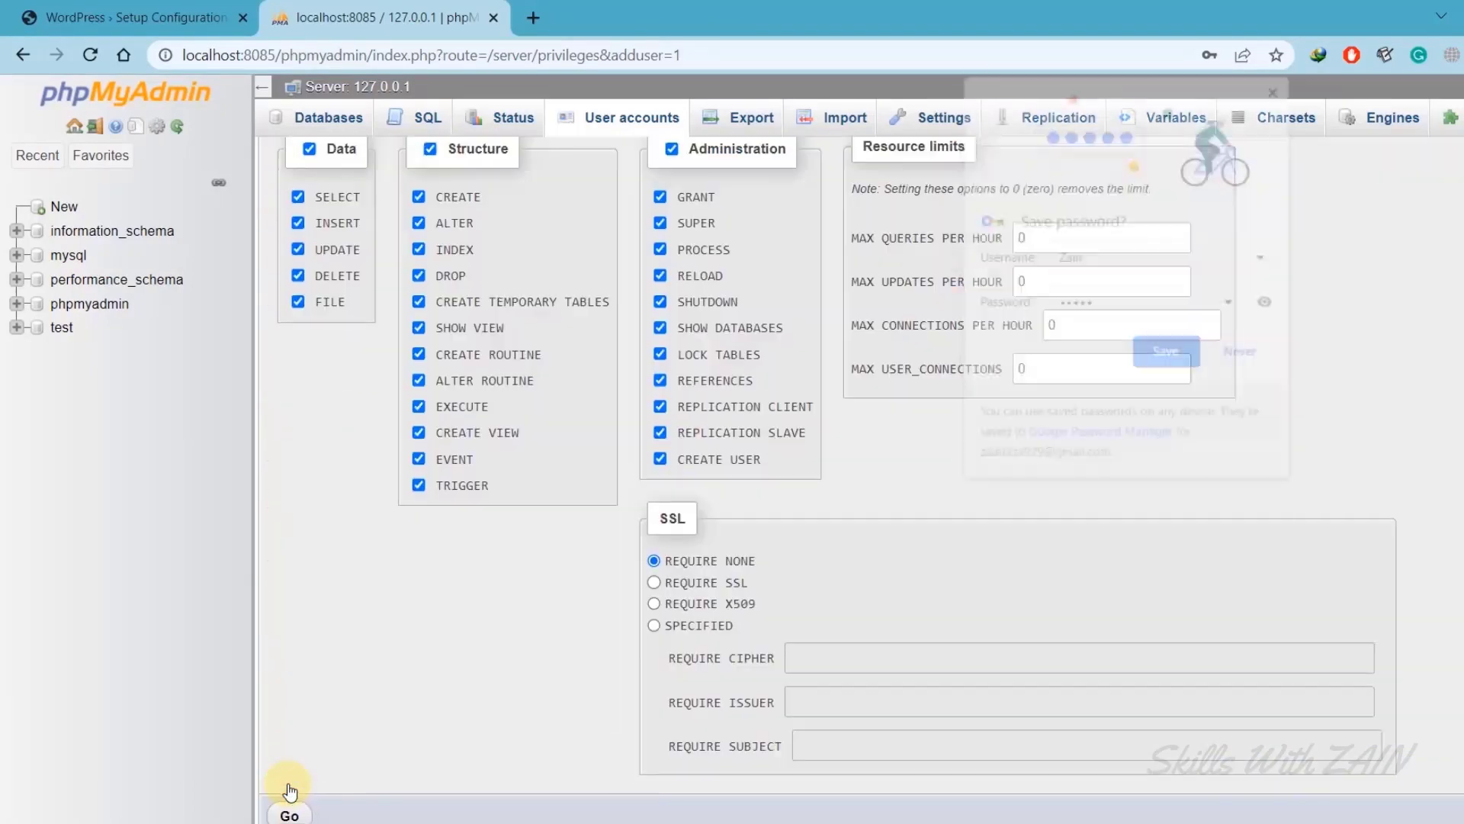
{"action": "left_click_drag", "start_coordinate": [467, 173], "coordinate": [285, 169]}
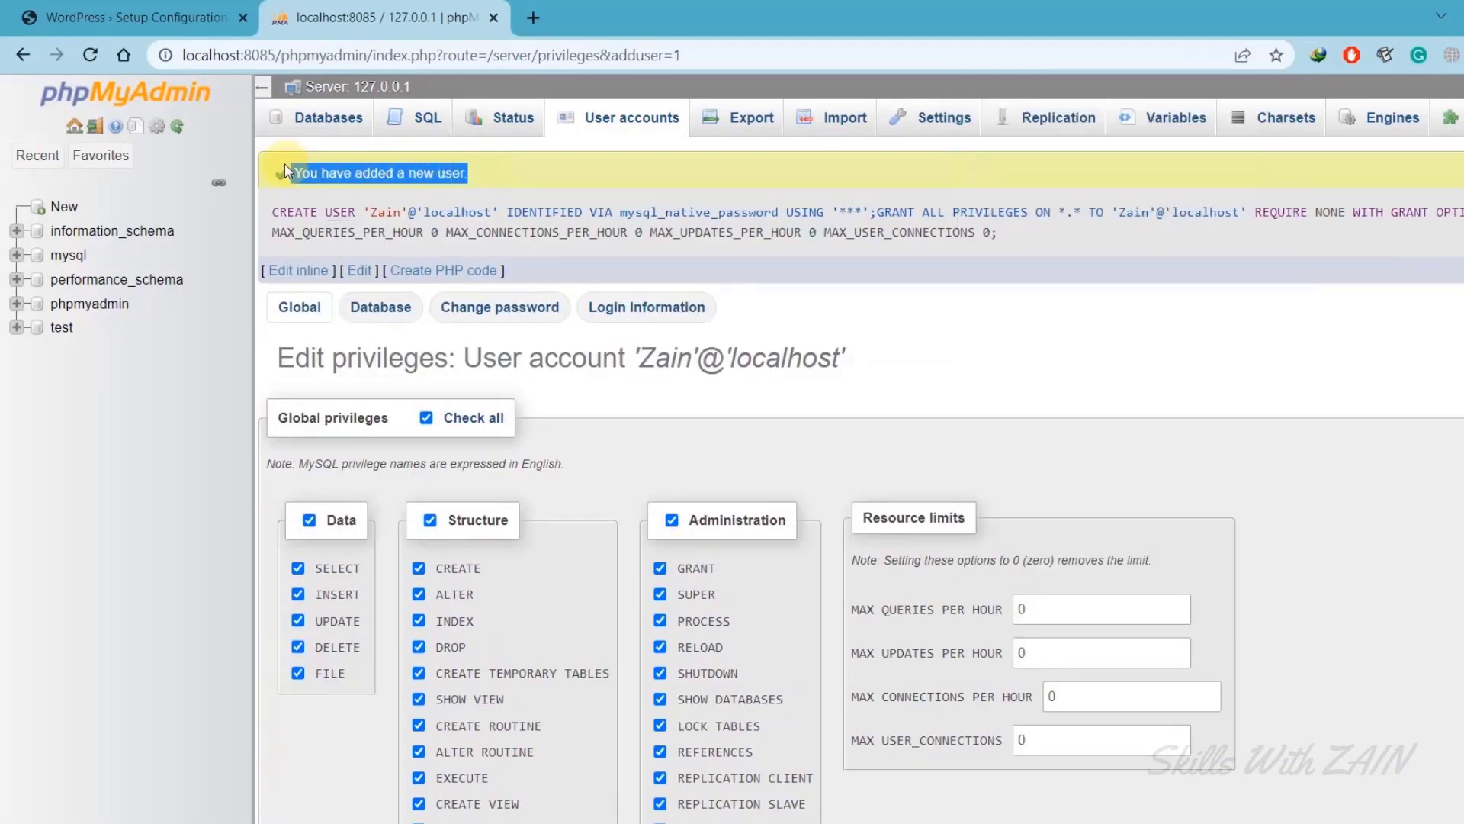
{"action": "left_click", "coordinate": [285, 169]}
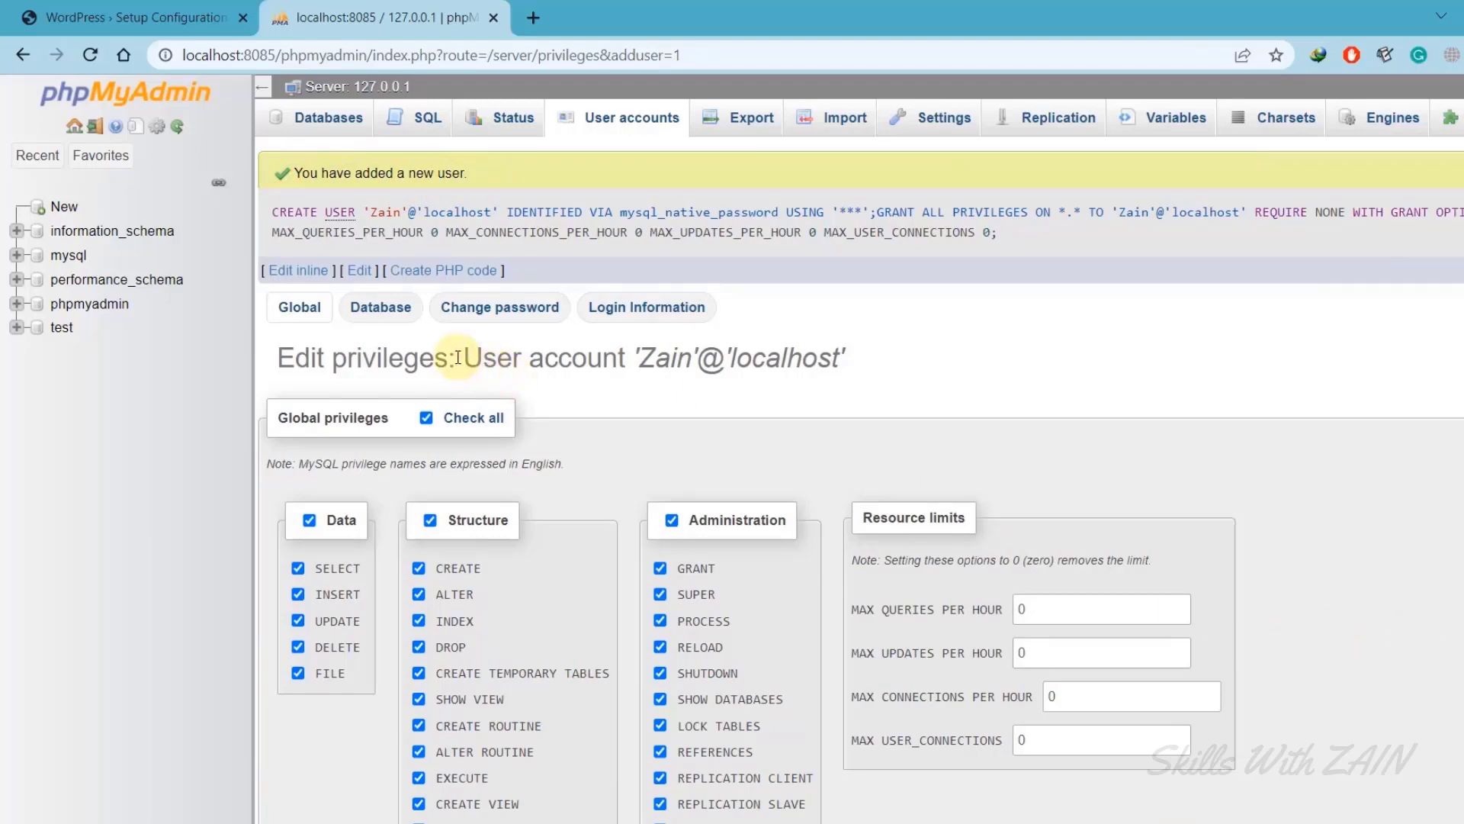
Replace the WordPress form's username and password with the new database user's credentials.
{"action": "left_click", "coordinate": [99, 11]}
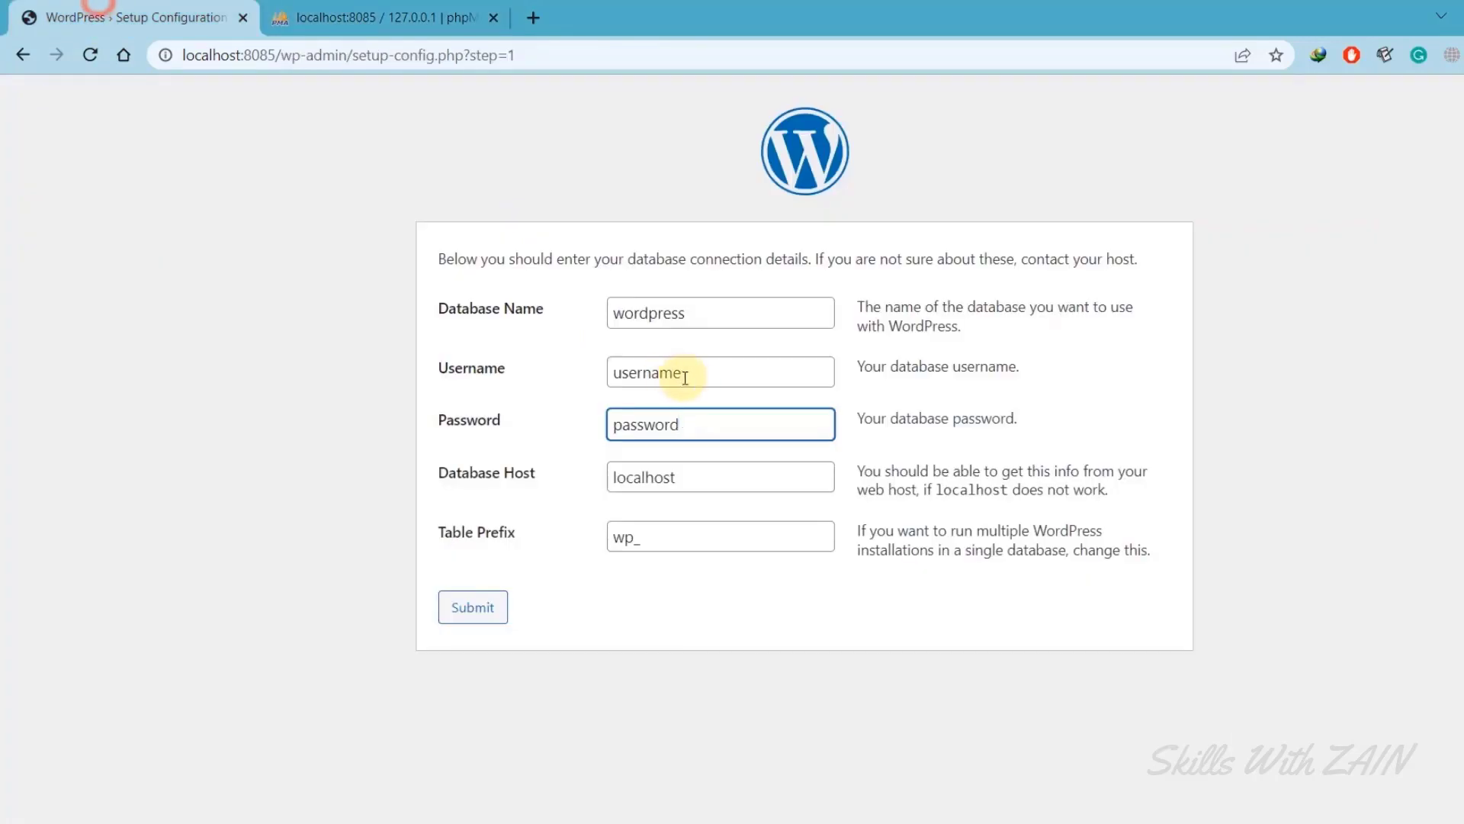
{"action": "left_click_drag", "start_coordinate": [686, 374], "coordinate": [589, 370]}
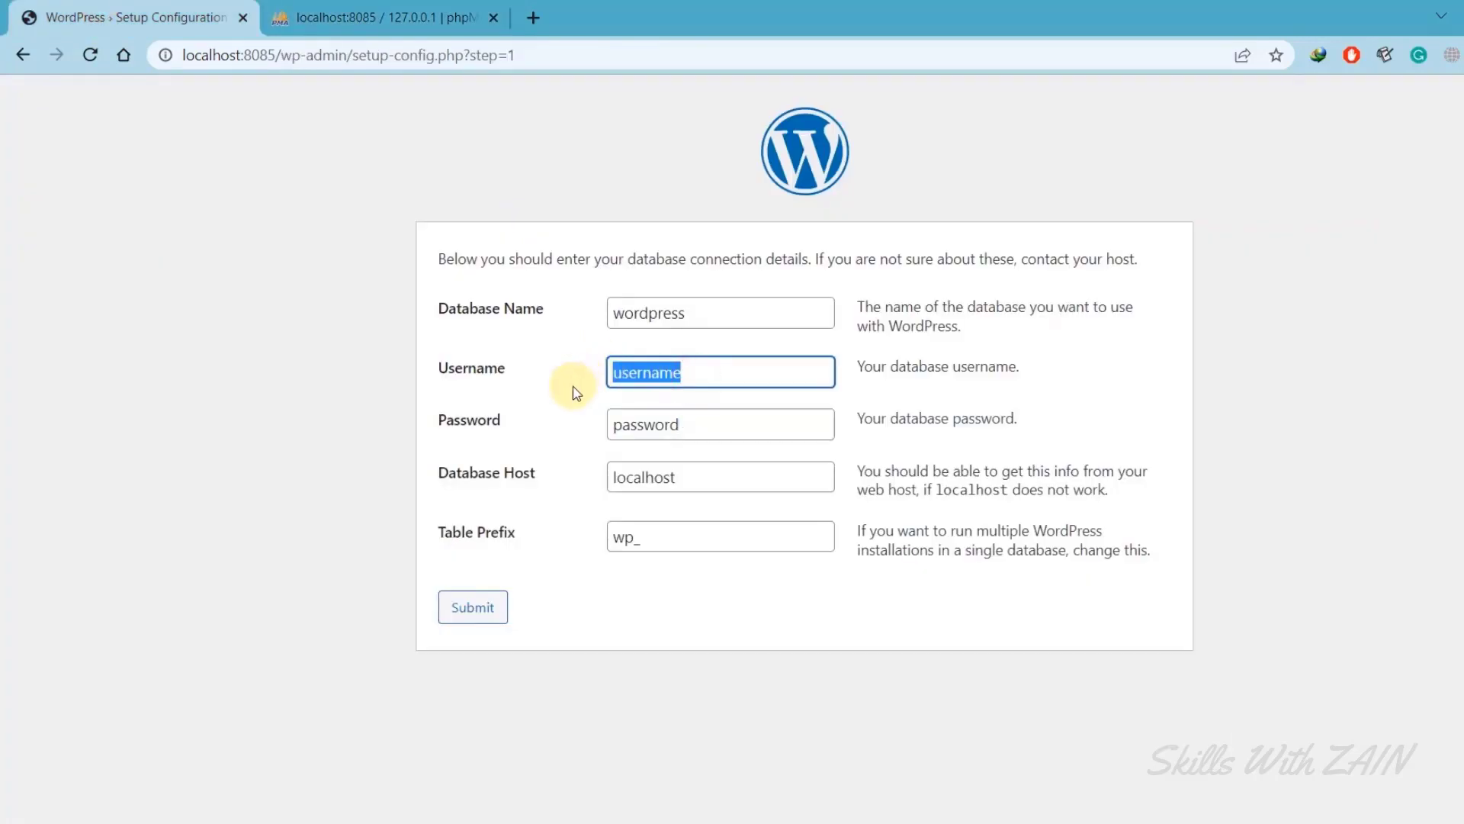
{"action": "type", "text": "Zain"}
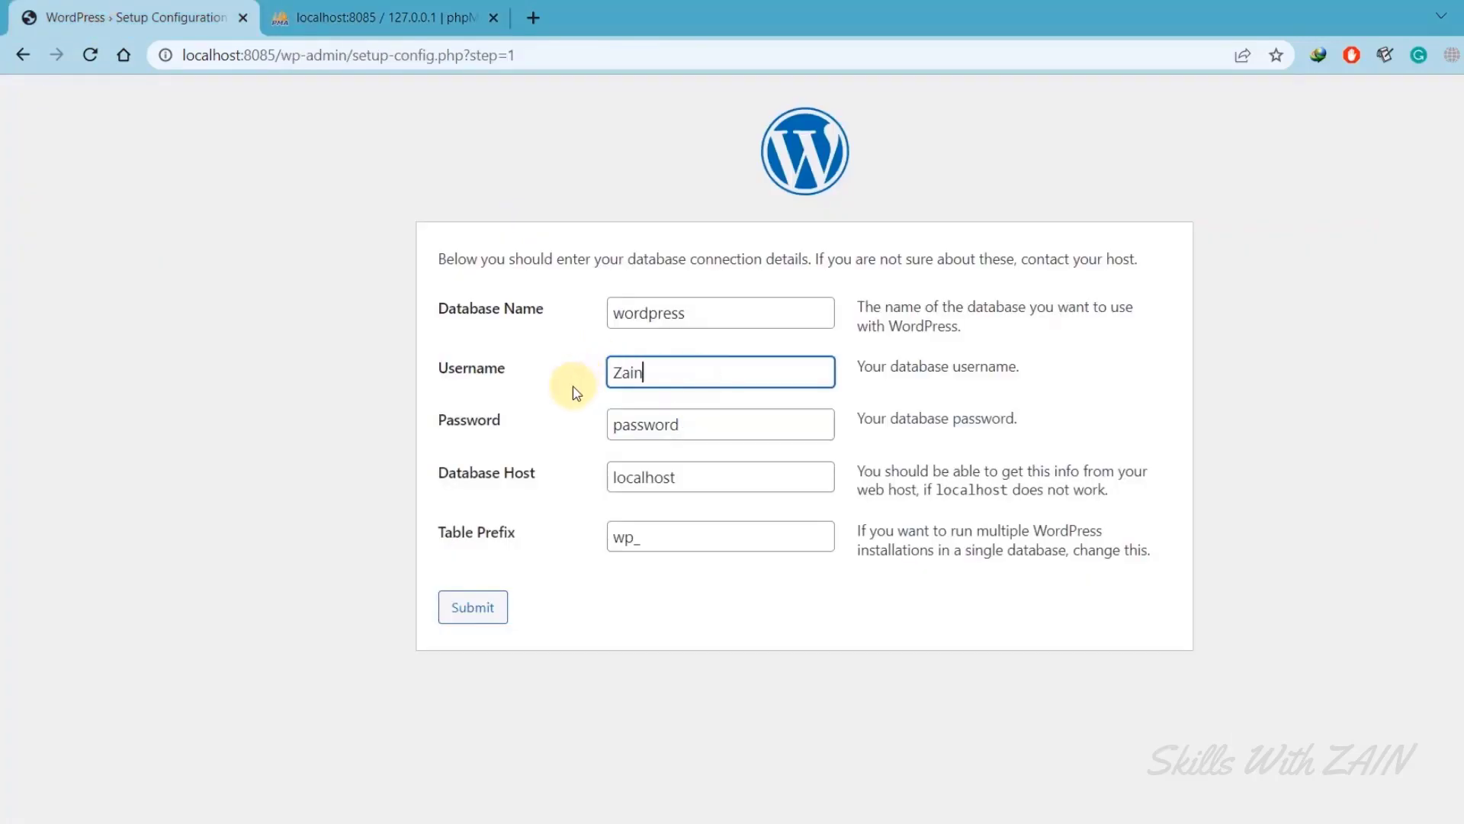
{"action": "double_click", "coordinate": [719, 420]}
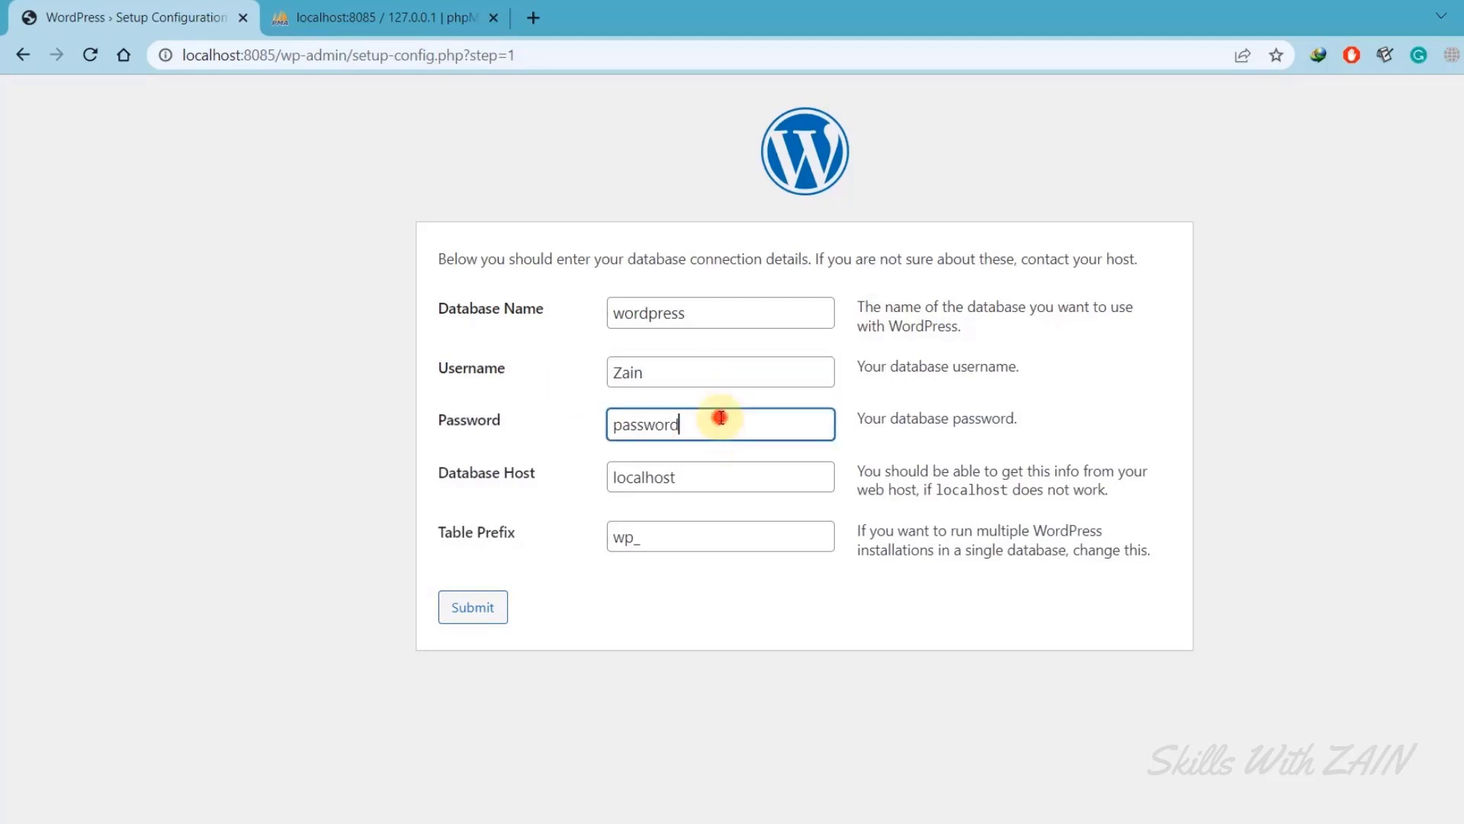
{"action": "type", "text": "12345"}
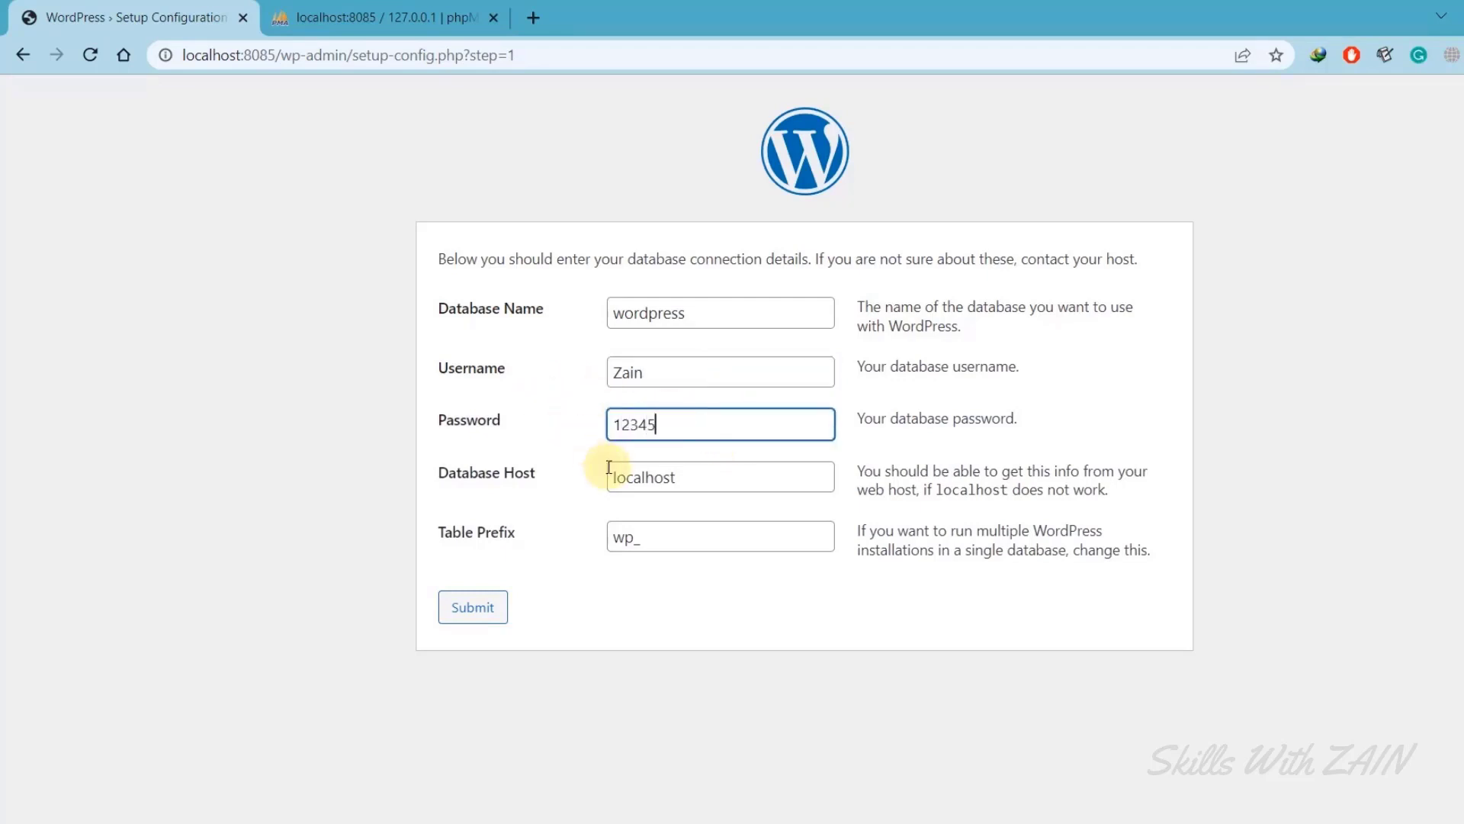
{"action": "left_click", "coordinate": [578, 467]}
Keep Database Host as localhost and review the wordpress Database Name.
{"action": "left_click_drag", "start_coordinate": [544, 468], "coordinate": [431, 463]}
{"action": "left_click", "coordinate": [681, 485]}
{"action": "double_click", "coordinate": [685, 483]}
{"action": "left_click", "coordinate": [580, 478]}
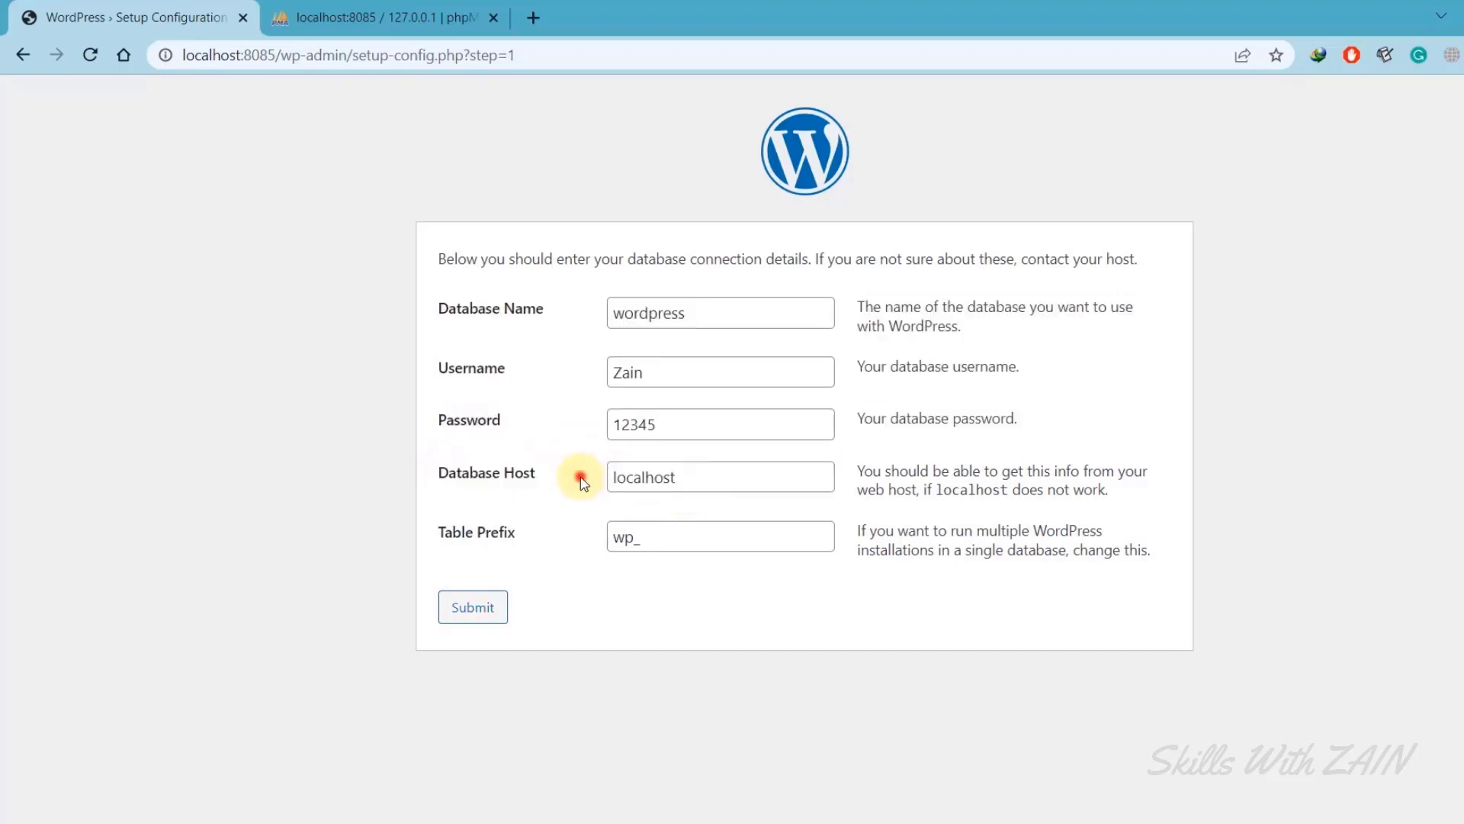
{"action": "triple_click", "coordinate": [540, 311]}
{"action": "double_click", "coordinate": [670, 313]}
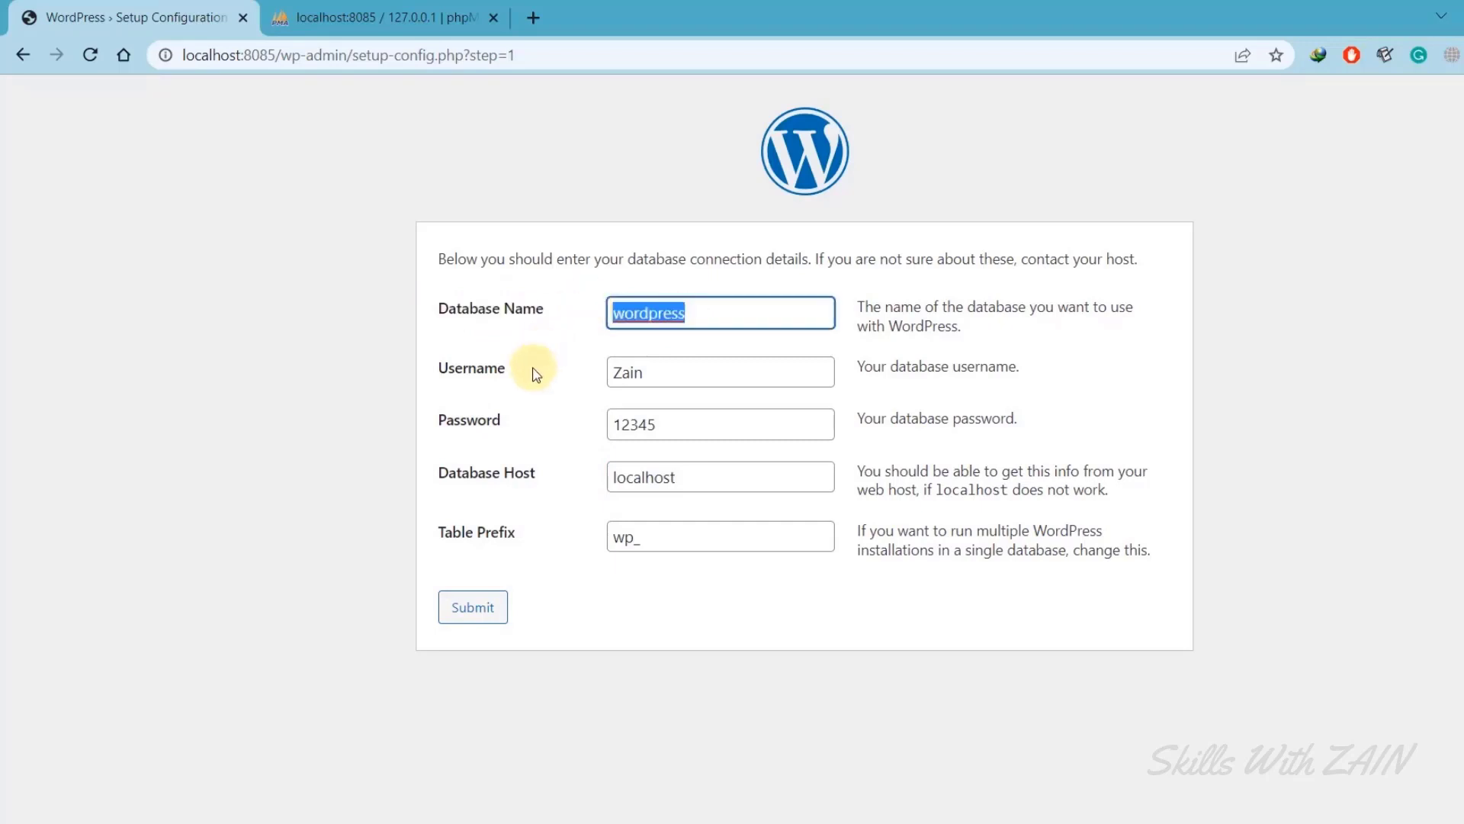
{"action": "left_click", "coordinate": [556, 368]}
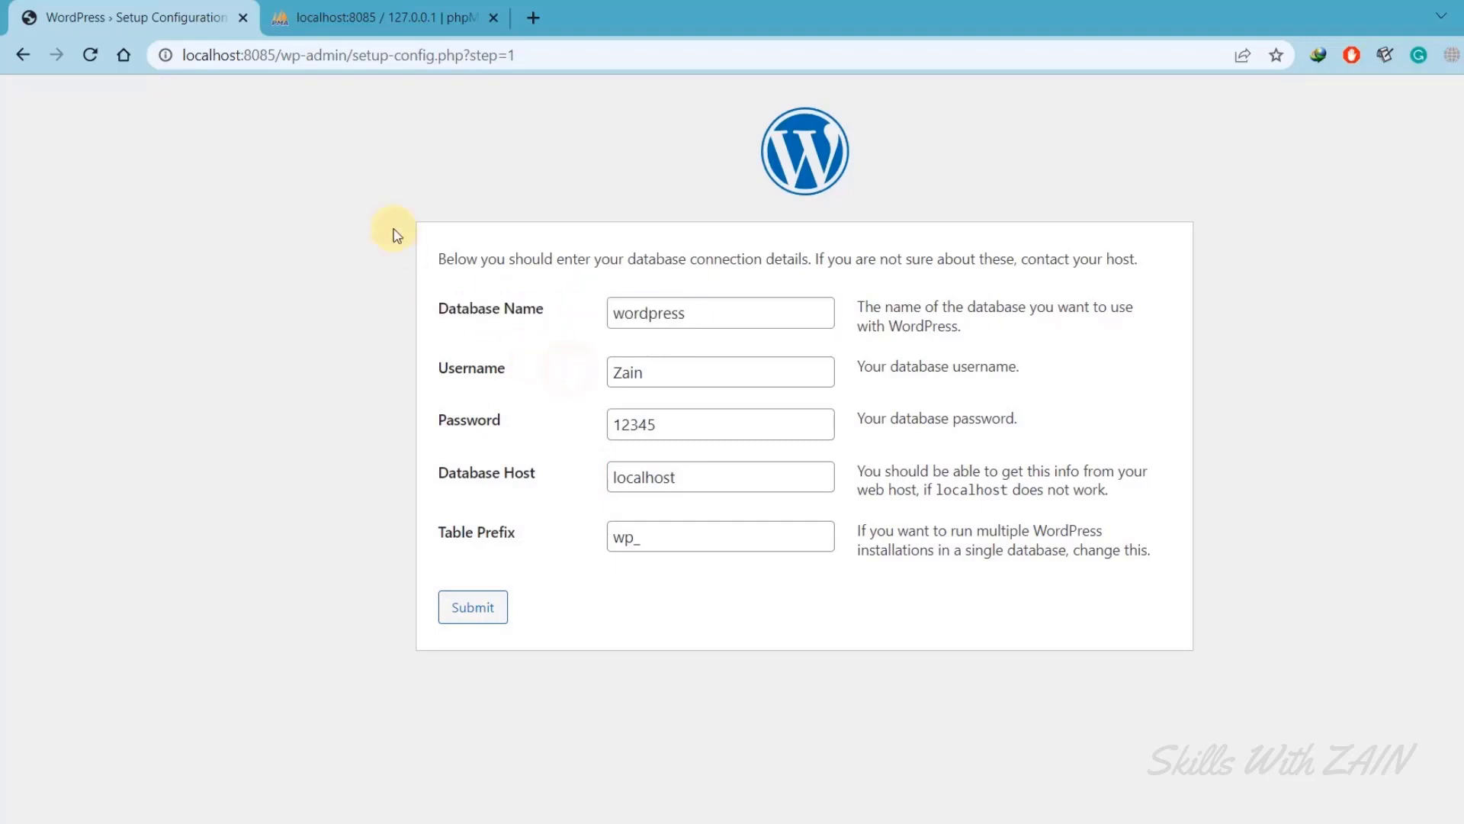
{"action": "left_click", "coordinate": [367, 9]}
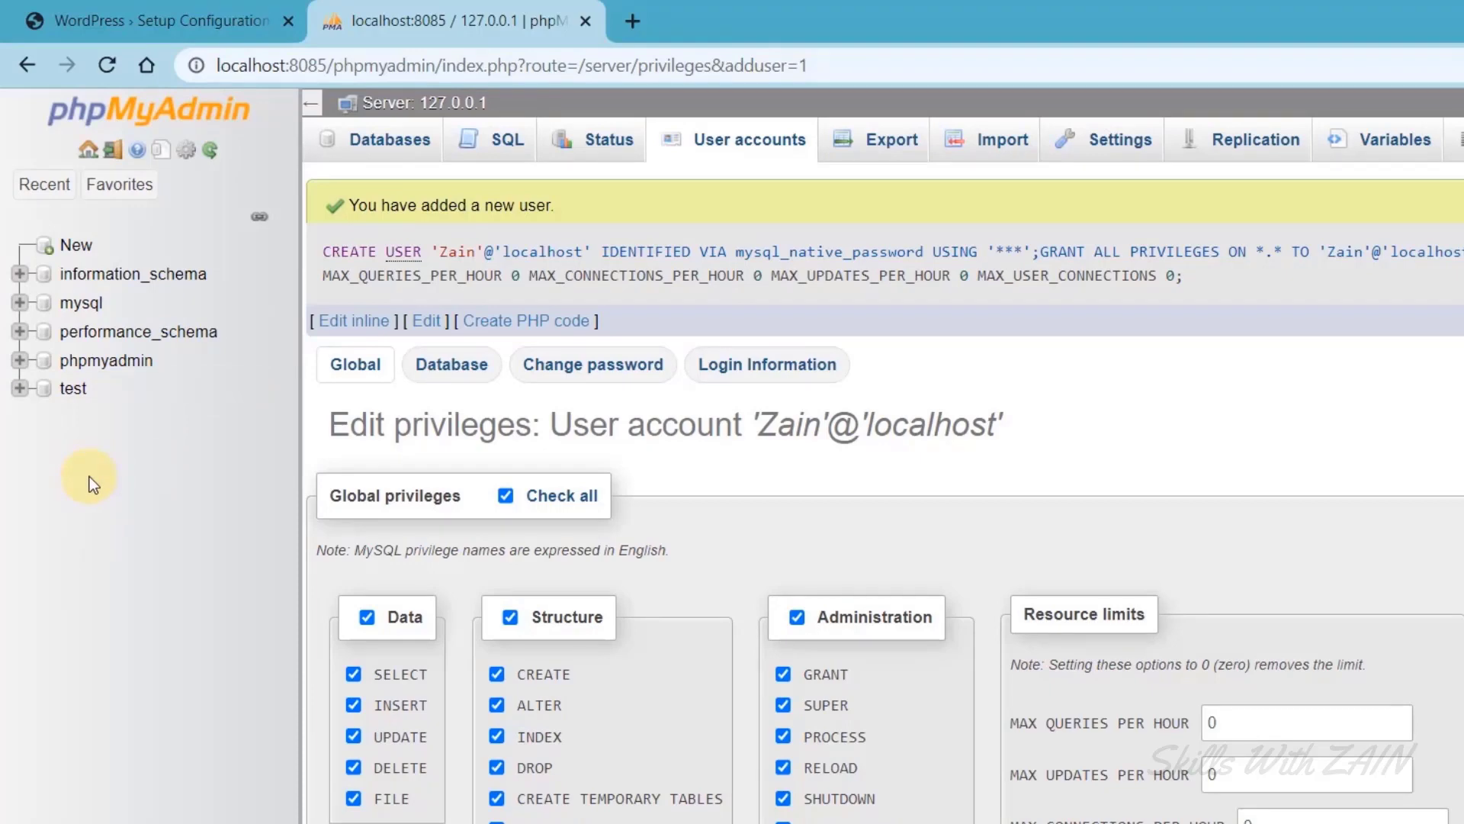
Open phpMyAdmin's Databases page and begin typing the new database name.
{"action": "left_click", "coordinate": [76, 247]}
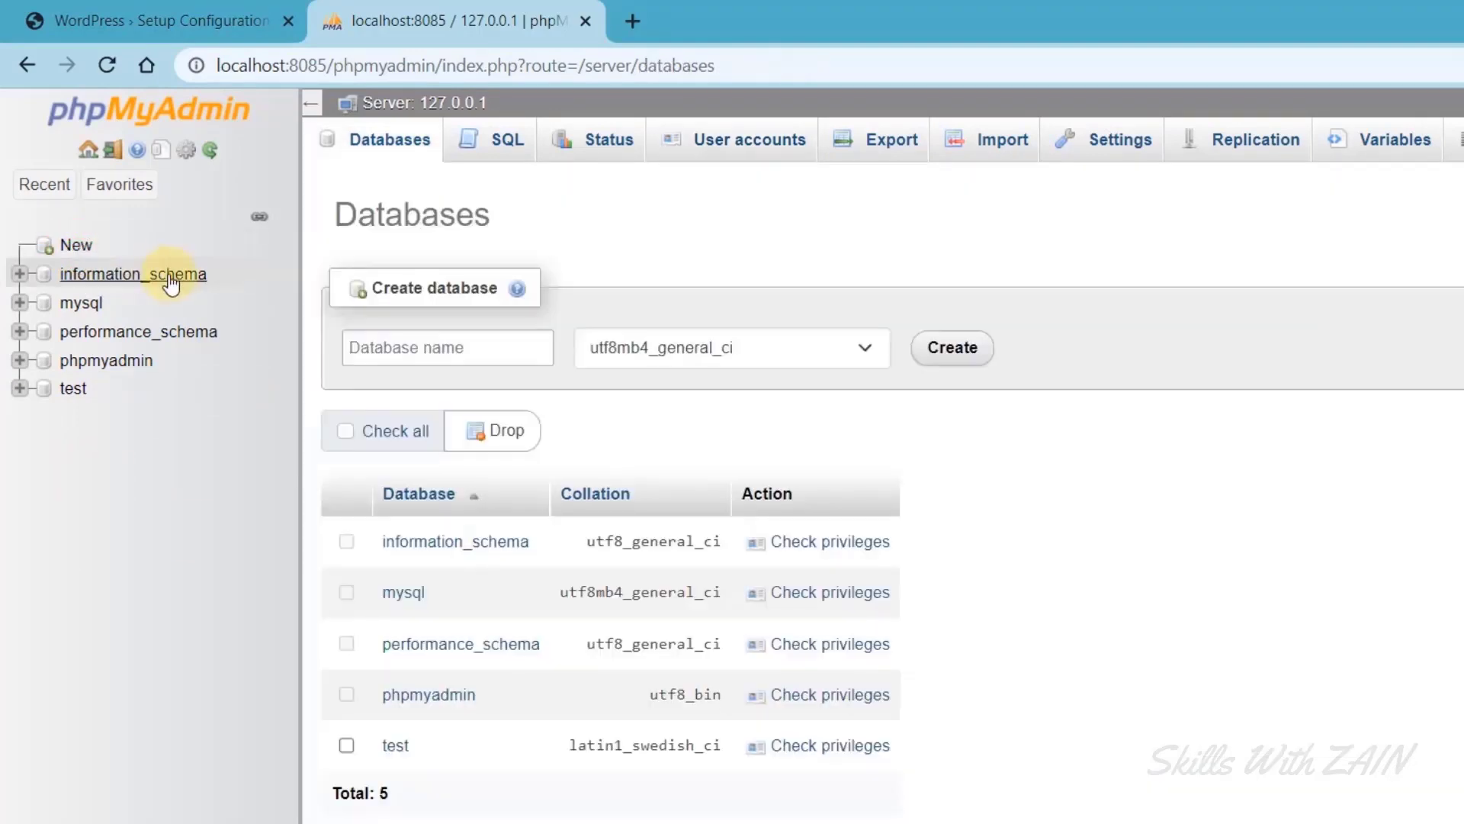
{"action": "left_click", "coordinate": [502, 357]}
{"action": "left_click", "coordinate": [501, 356]}
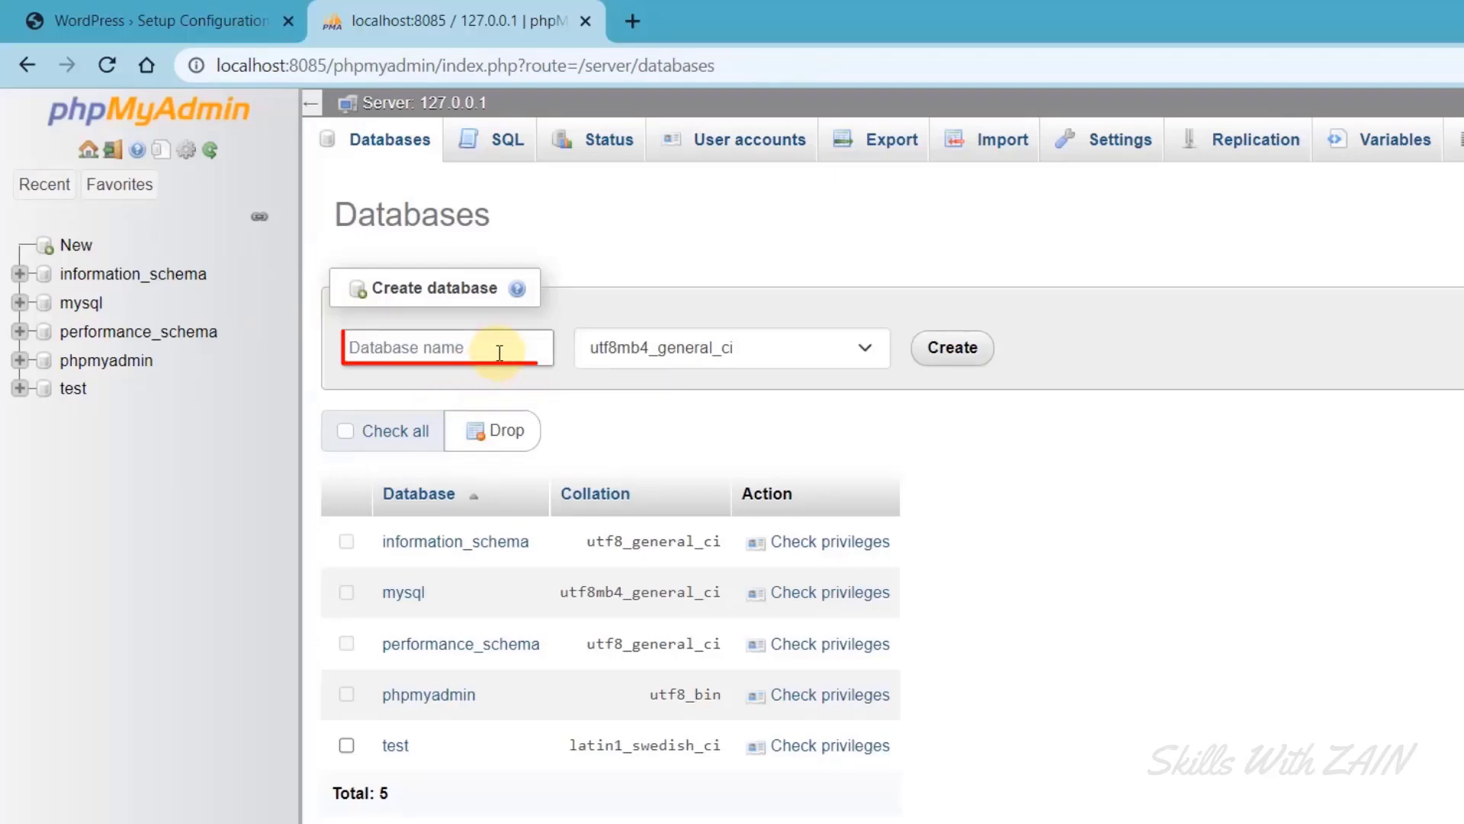
{"action": "type", "text": "TechWithZAIN"}
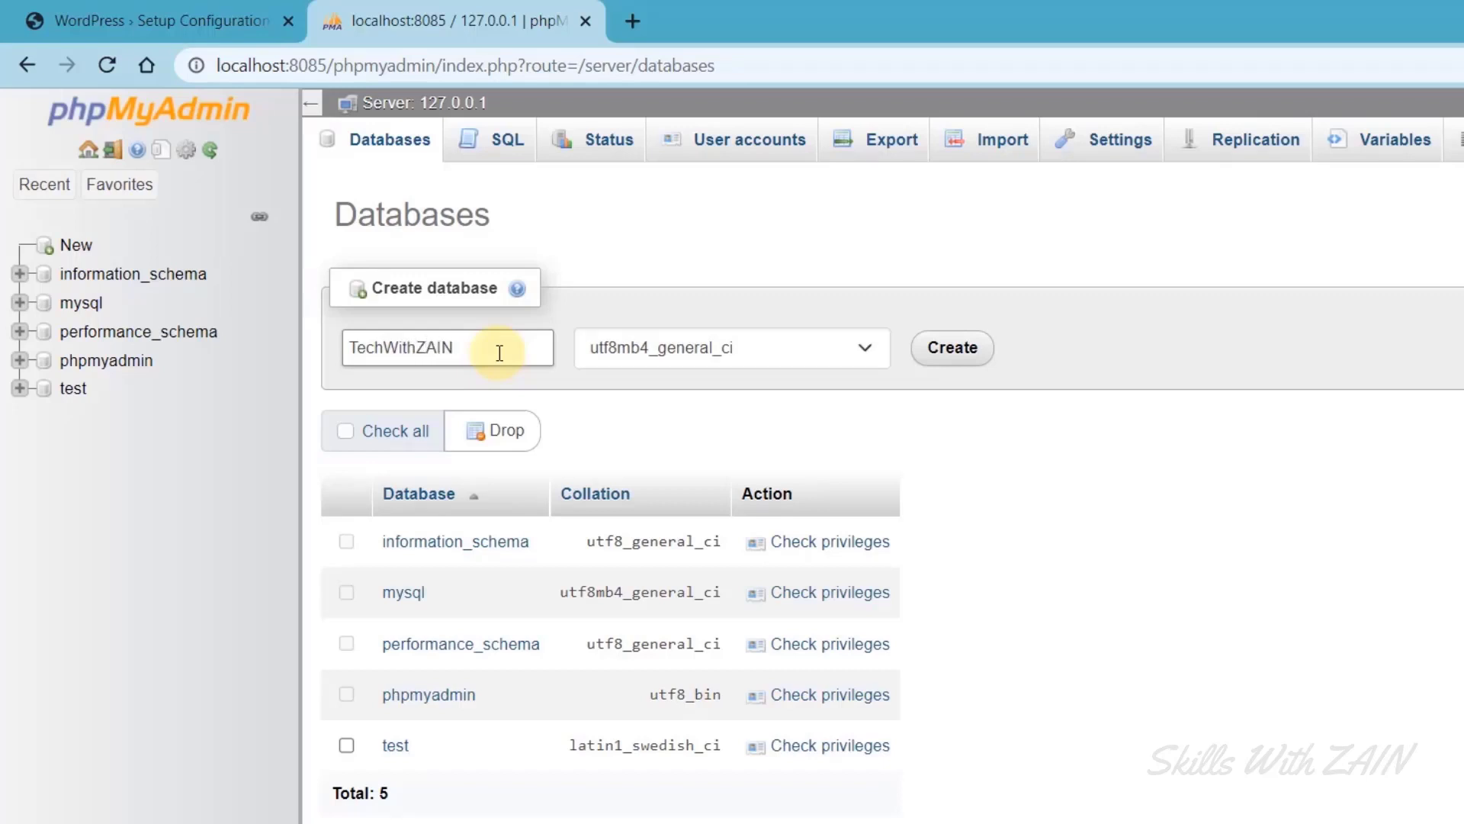
{"action": "left_click_drag", "start_coordinate": [500, 353], "coordinate": [370, 351]}
{"action": "left_click", "coordinate": [473, 351]}
Correct the name to Tech_With_ZAIN and create the database.
{"action": "left_click", "coordinate": [196, 23]}
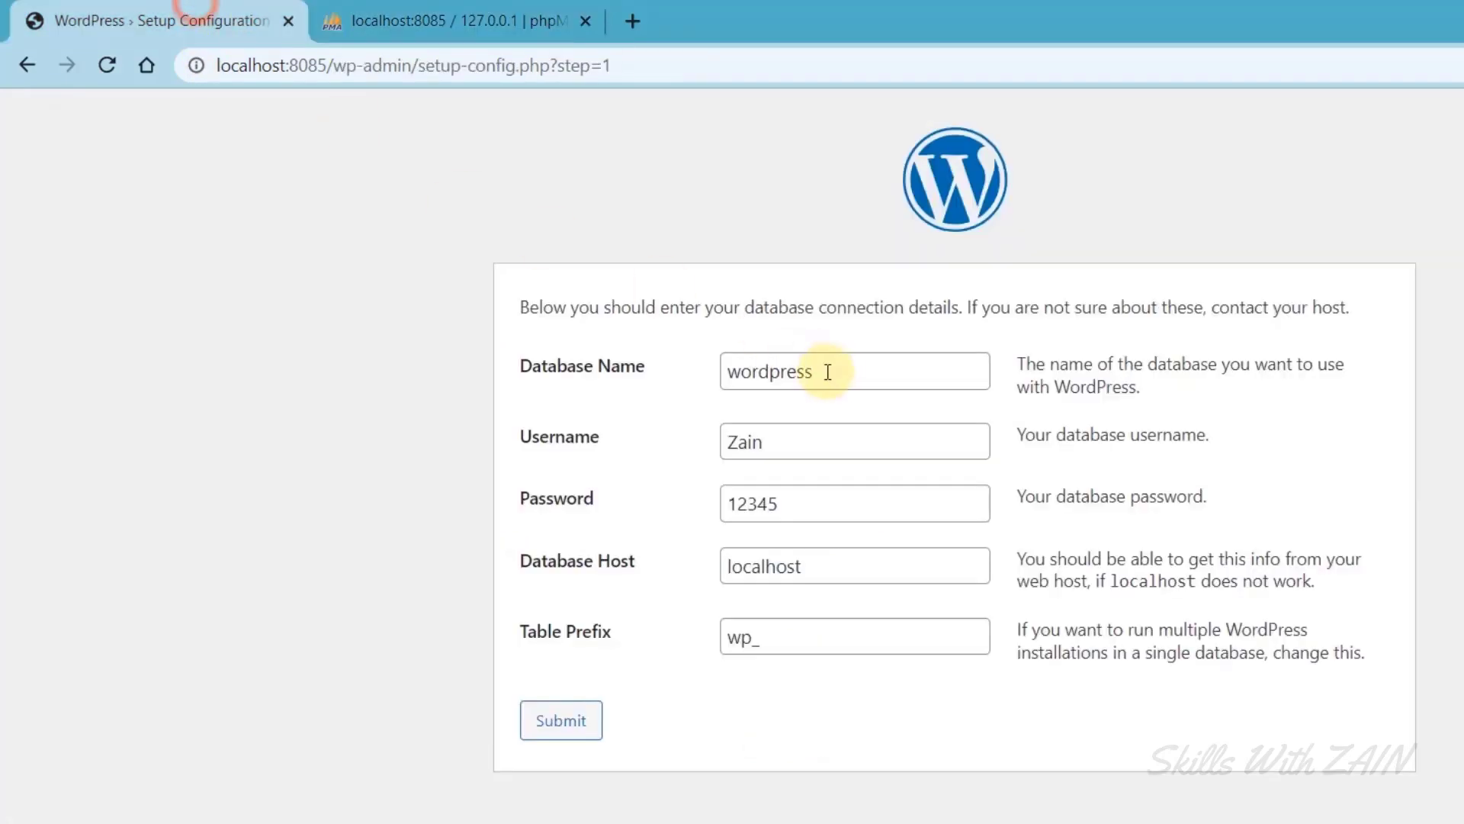
{"action": "double_click", "coordinate": [829, 370]}
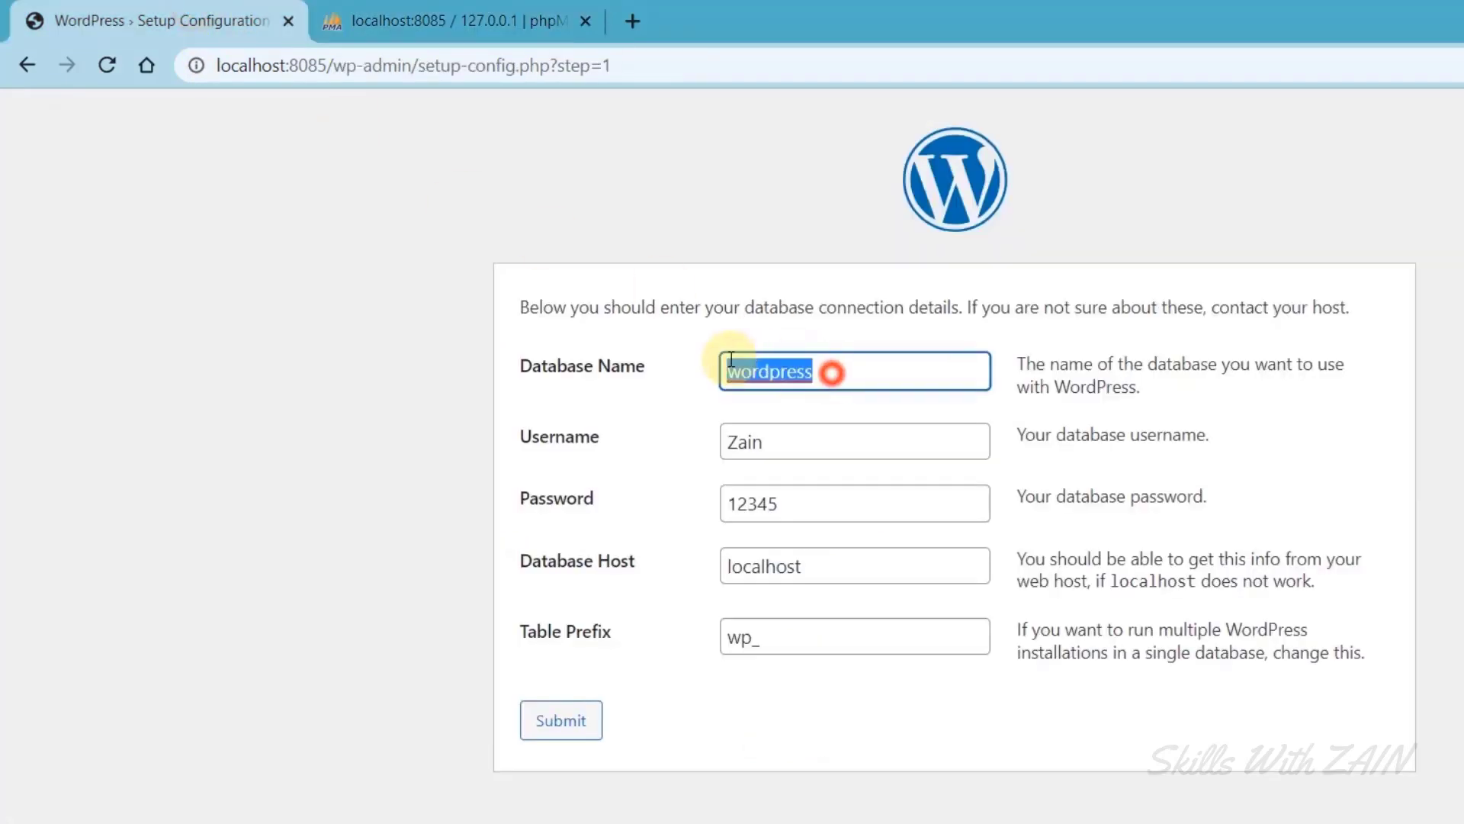
{"action": "left_click", "coordinate": [454, 17]}
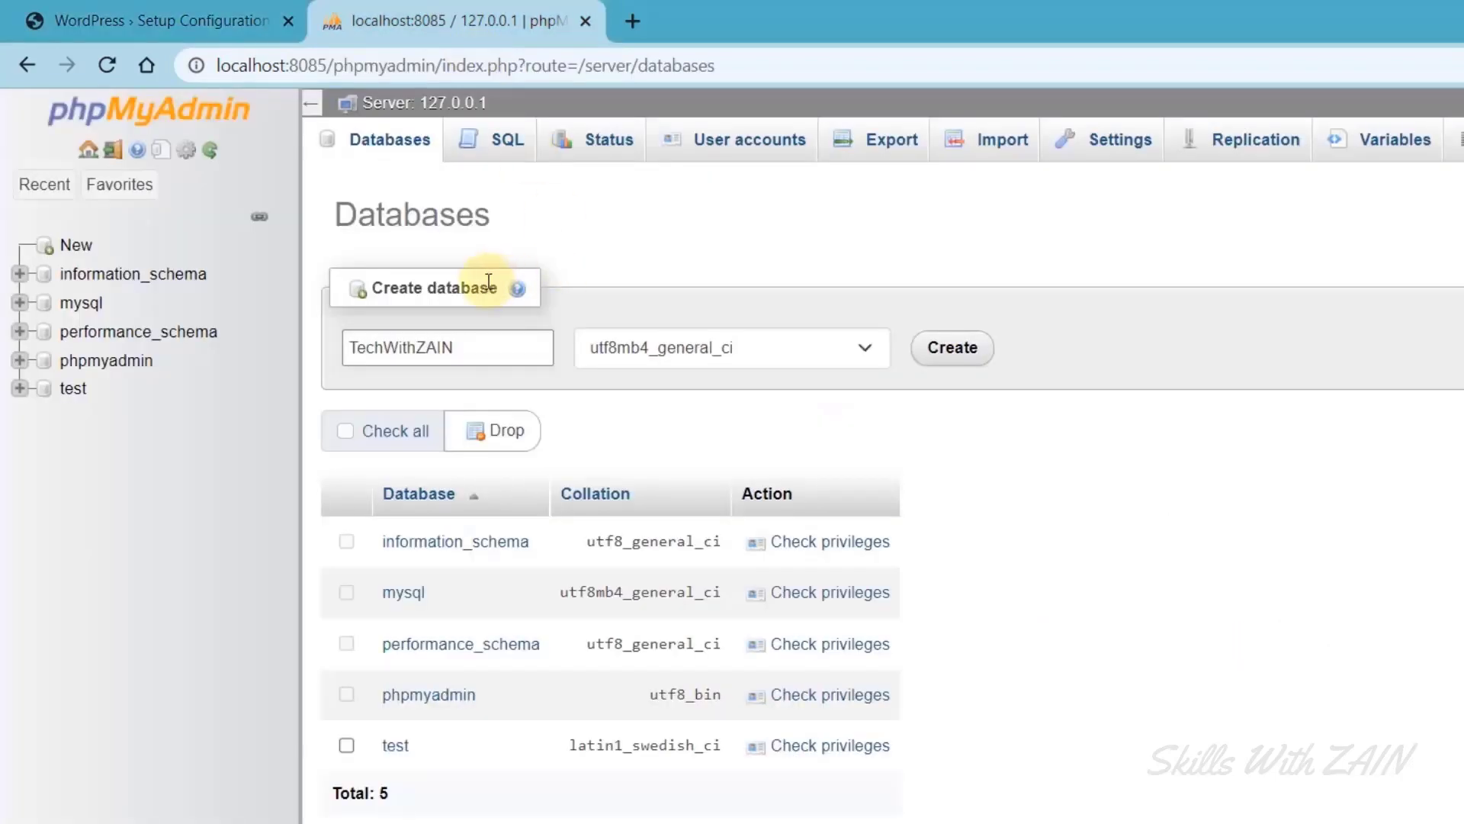
{"action": "left_click", "coordinate": [483, 336]}
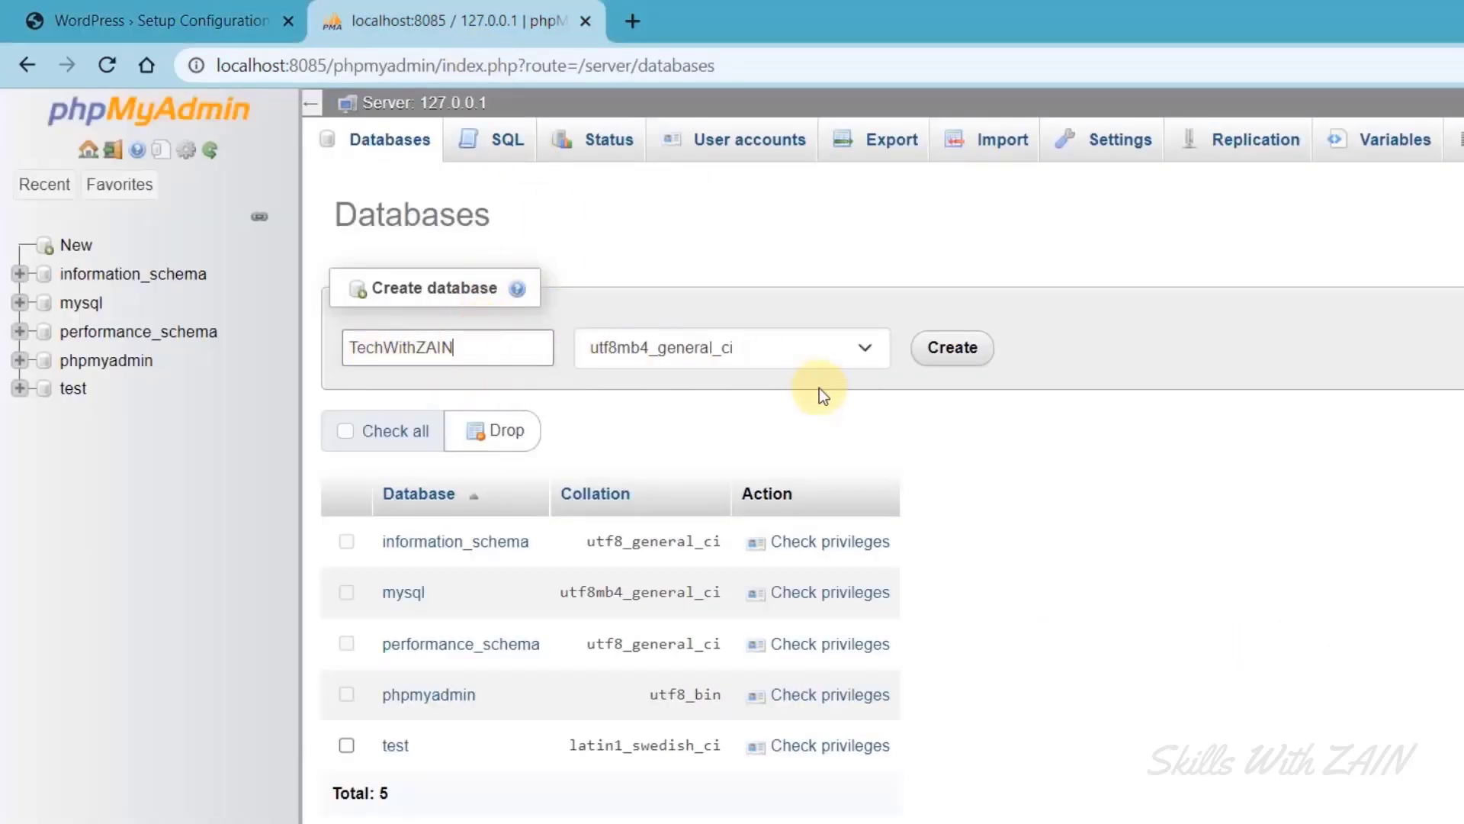
{"action": "left_click_drag", "start_coordinate": [502, 352], "coordinate": [409, 341]}
{"action": "left_click", "coordinate": [384, 348]}
{"action": "type", "text": "_With"}
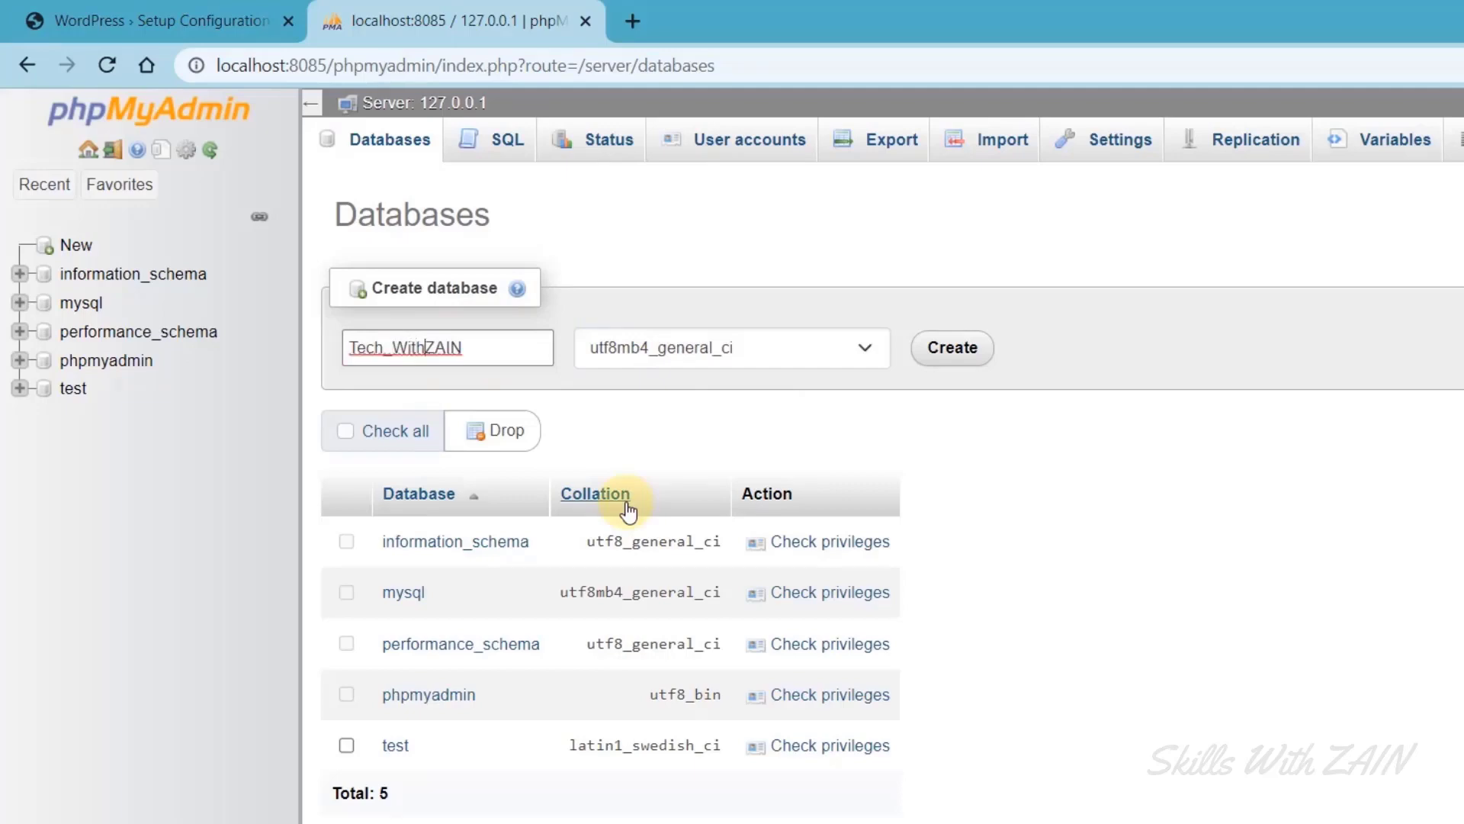
{"action": "type", "text": "_"}
{"action": "double_click", "coordinate": [349, 339]}
{"action": "key", "text": "ctrl+c"}
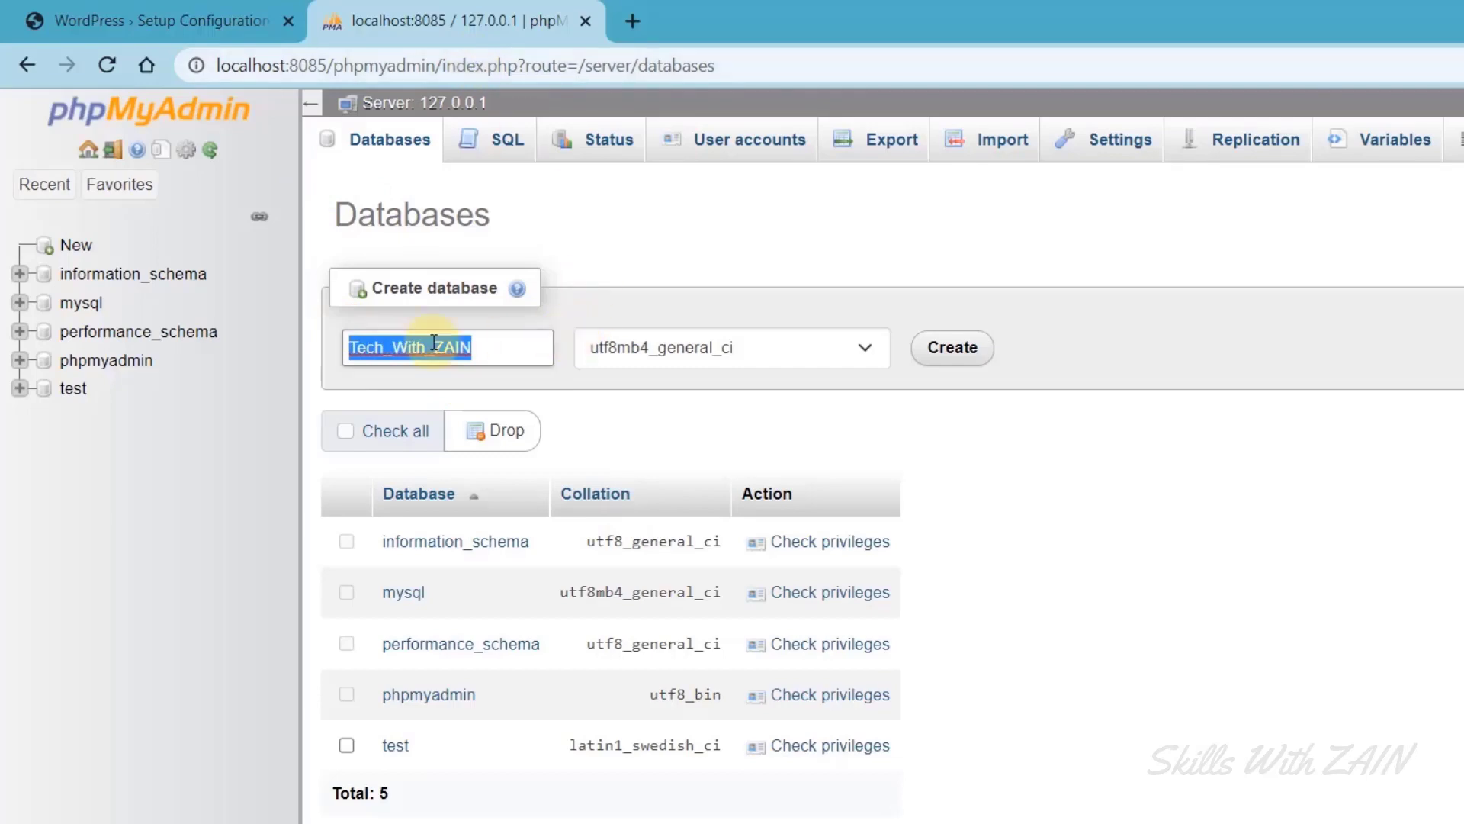
{"action": "left_click", "coordinate": [949, 364]}
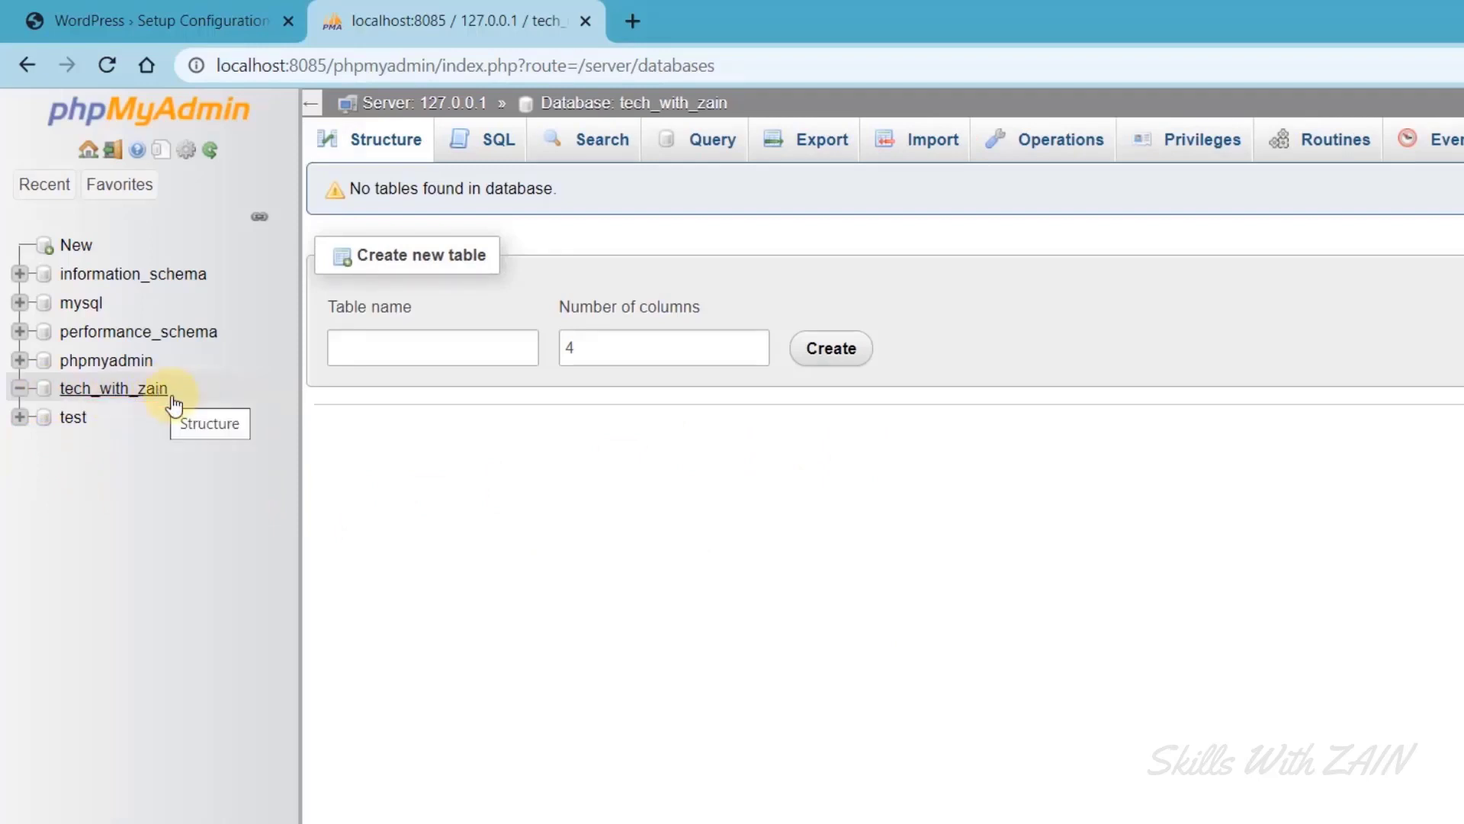
{"action": "left_click", "coordinate": [130, 17]}
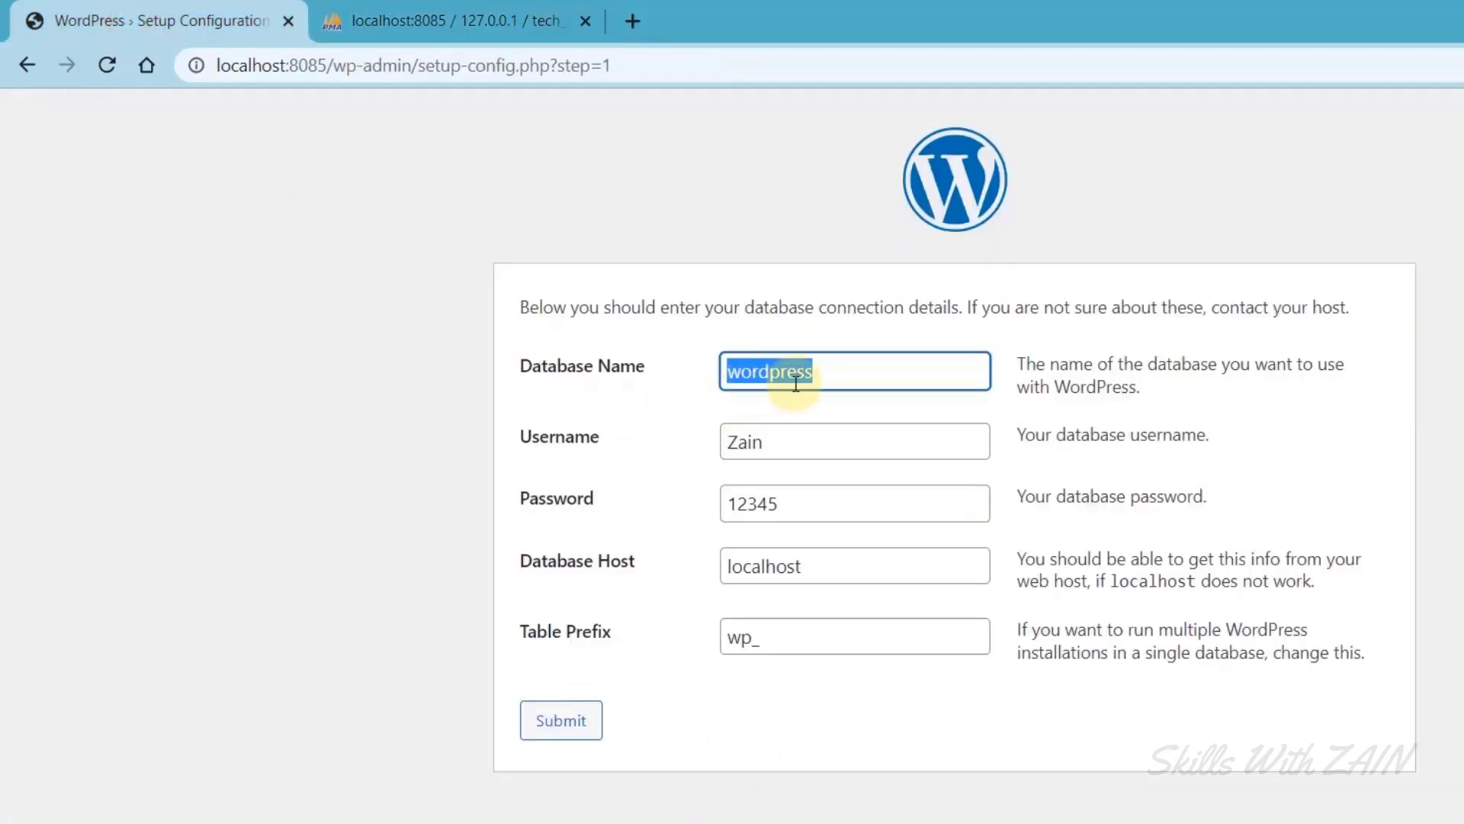
Paste the new database name into the connection form and submit the details.
{"action": "left_click", "coordinate": [842, 383]}
{"action": "key", "text": "ctrl+a"}
{"action": "key", "text": "ctrl+v"}
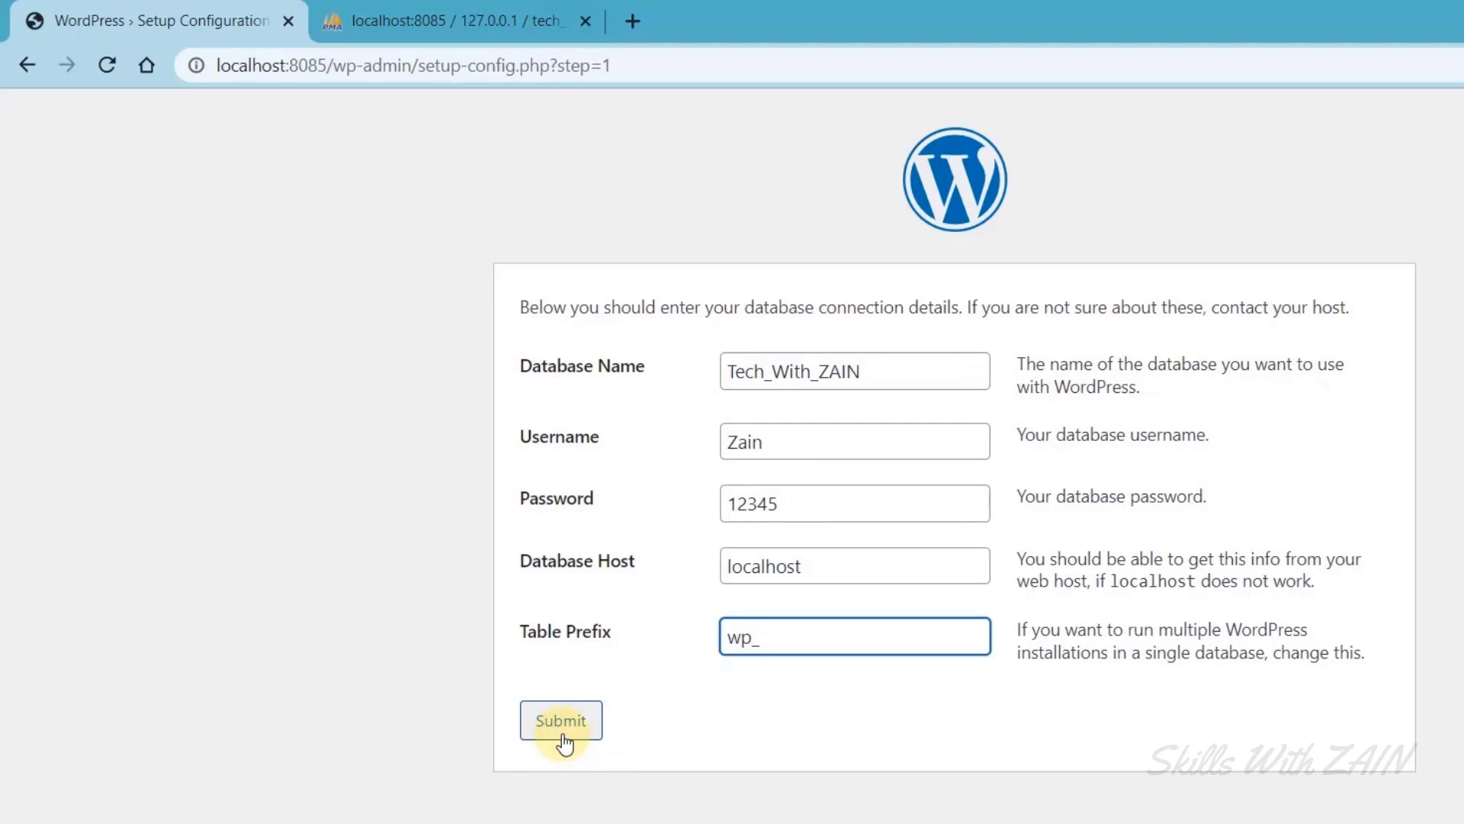
{"action": "left_click_drag", "start_coordinate": [771, 450], "coordinate": [690, 441]}
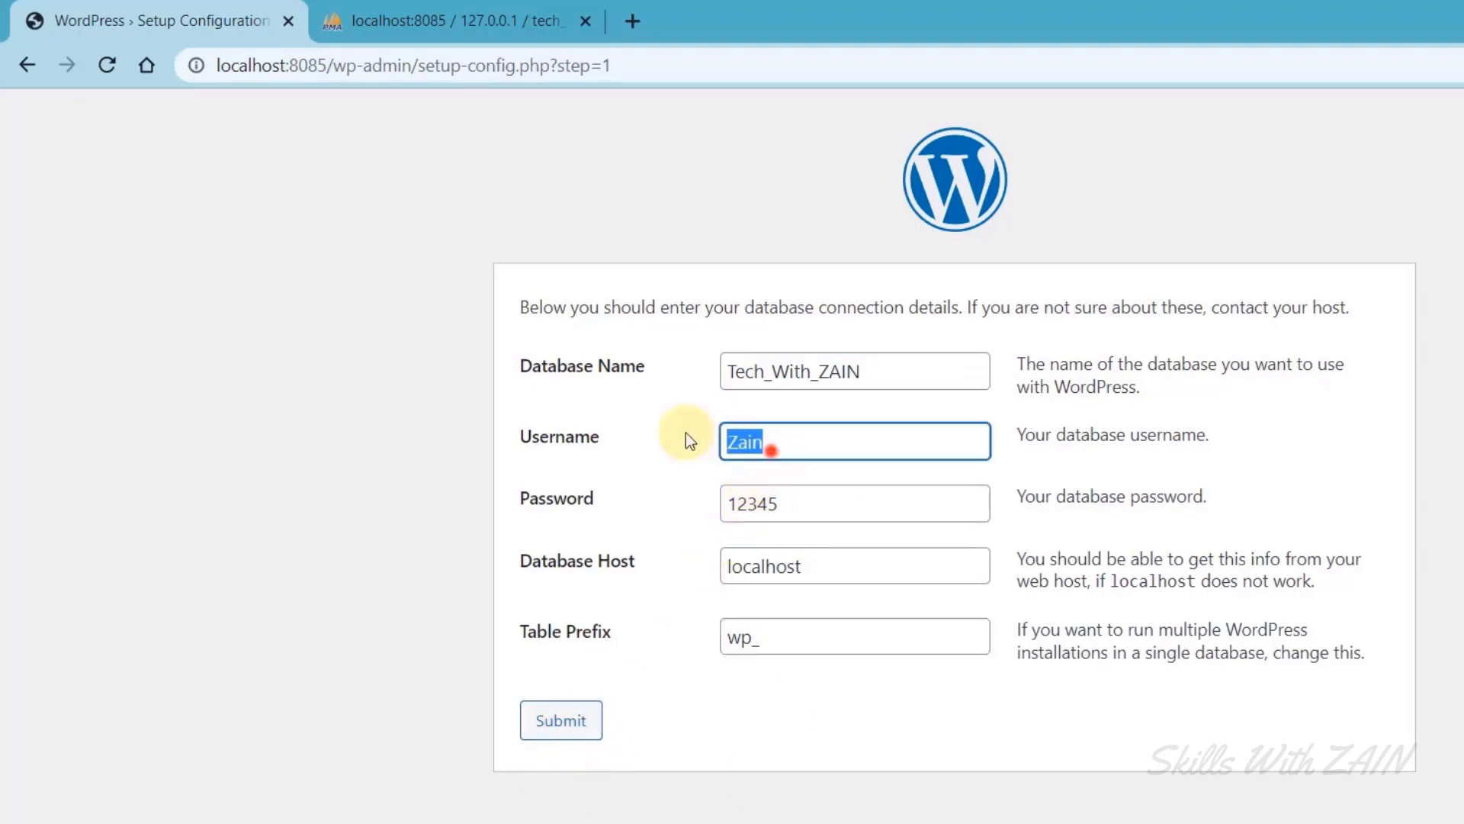
{"action": "left_click_drag", "start_coordinate": [804, 502], "coordinate": [696, 495]}
{"action": "left_click_drag", "start_coordinate": [818, 566], "coordinate": [760, 566]}
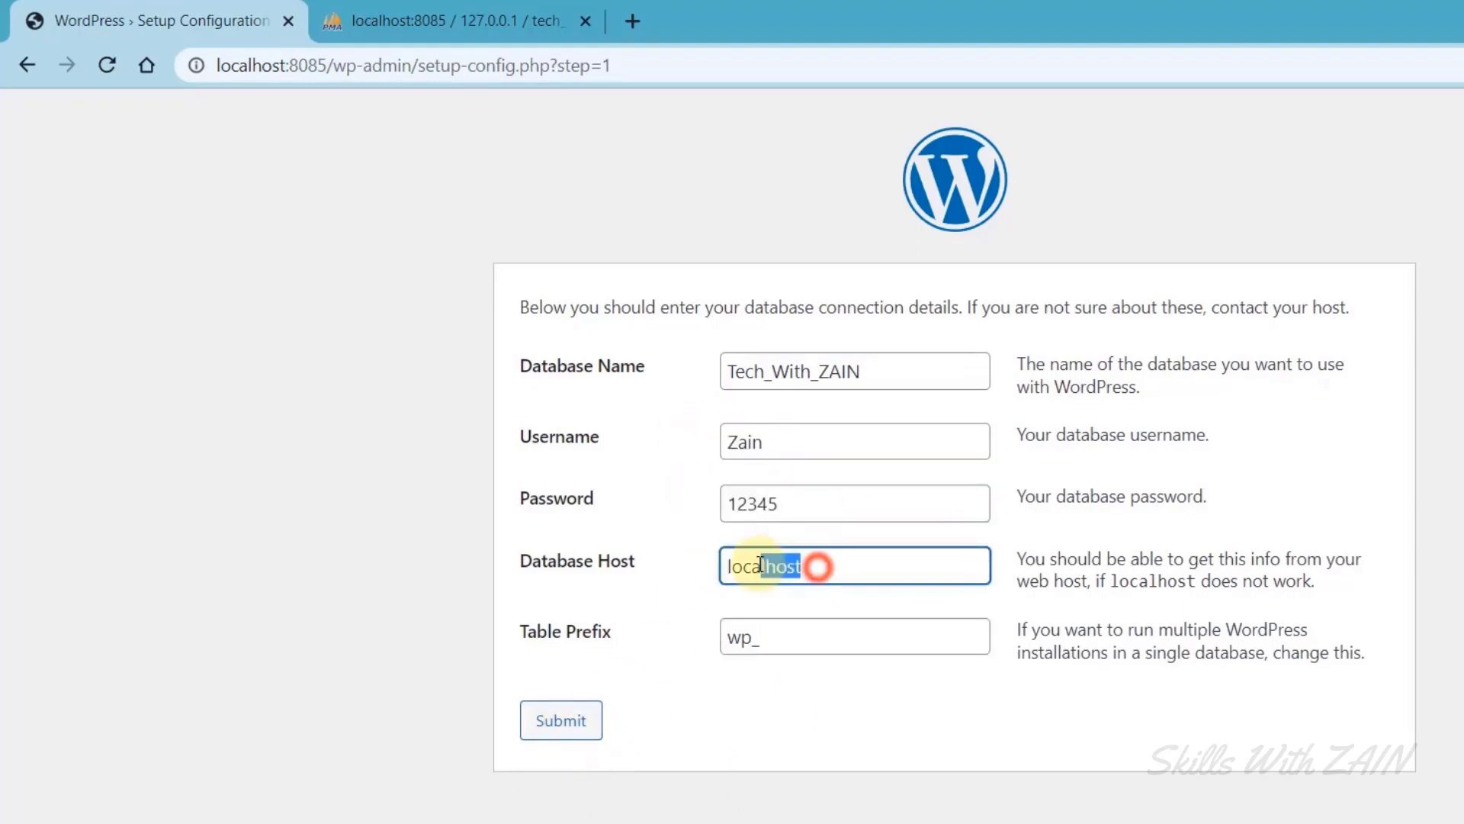
{"action": "left_click", "coordinate": [670, 547]}
{"action": "left_click_drag", "start_coordinate": [794, 510], "coordinate": [698, 496]}
{"action": "left_click_drag", "start_coordinate": [780, 451], "coordinate": [693, 436]}
{"action": "left_click", "coordinate": [622, 528]}
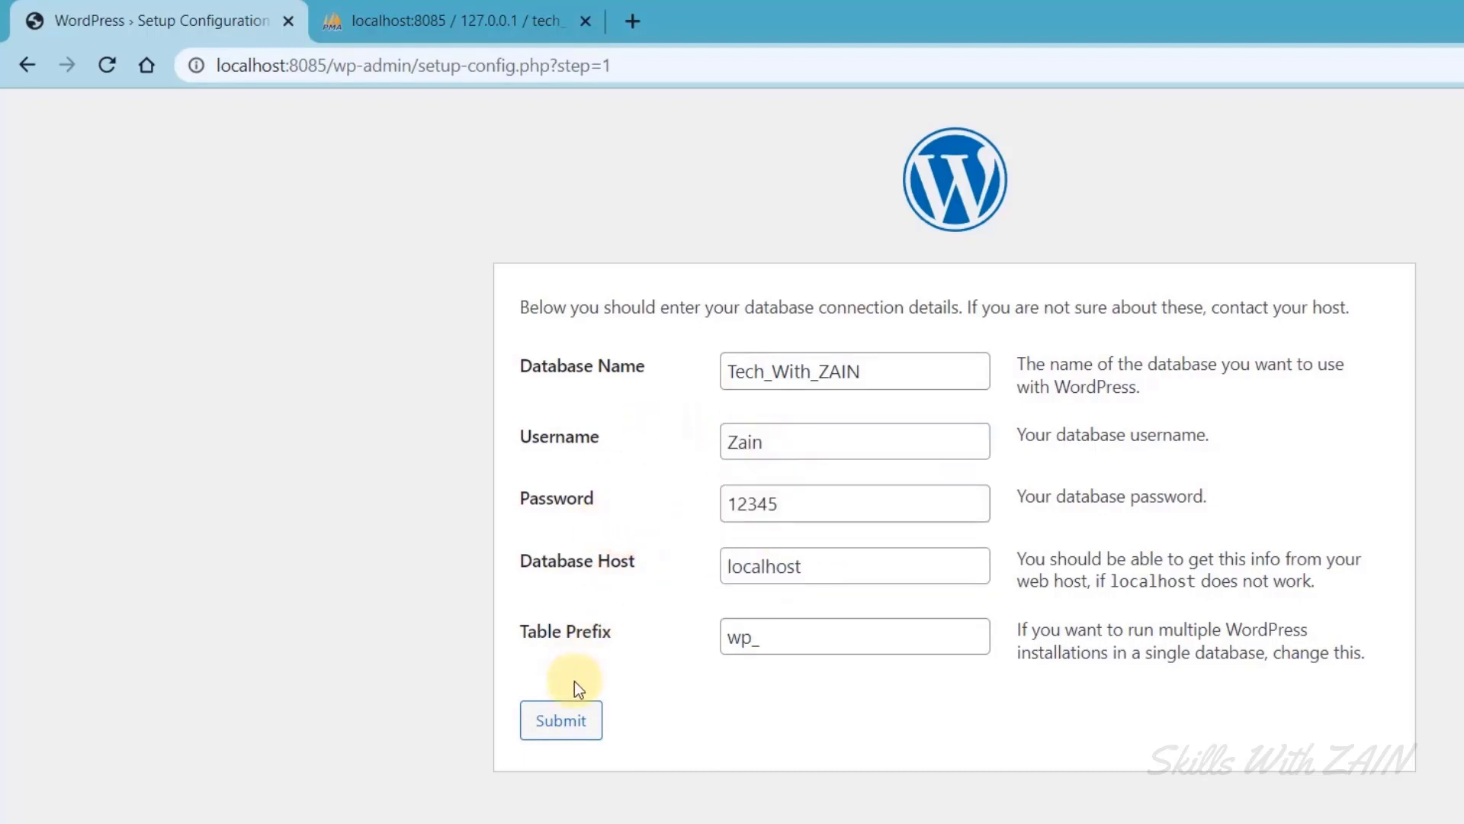
{"action": "left_click", "coordinate": [561, 721]}
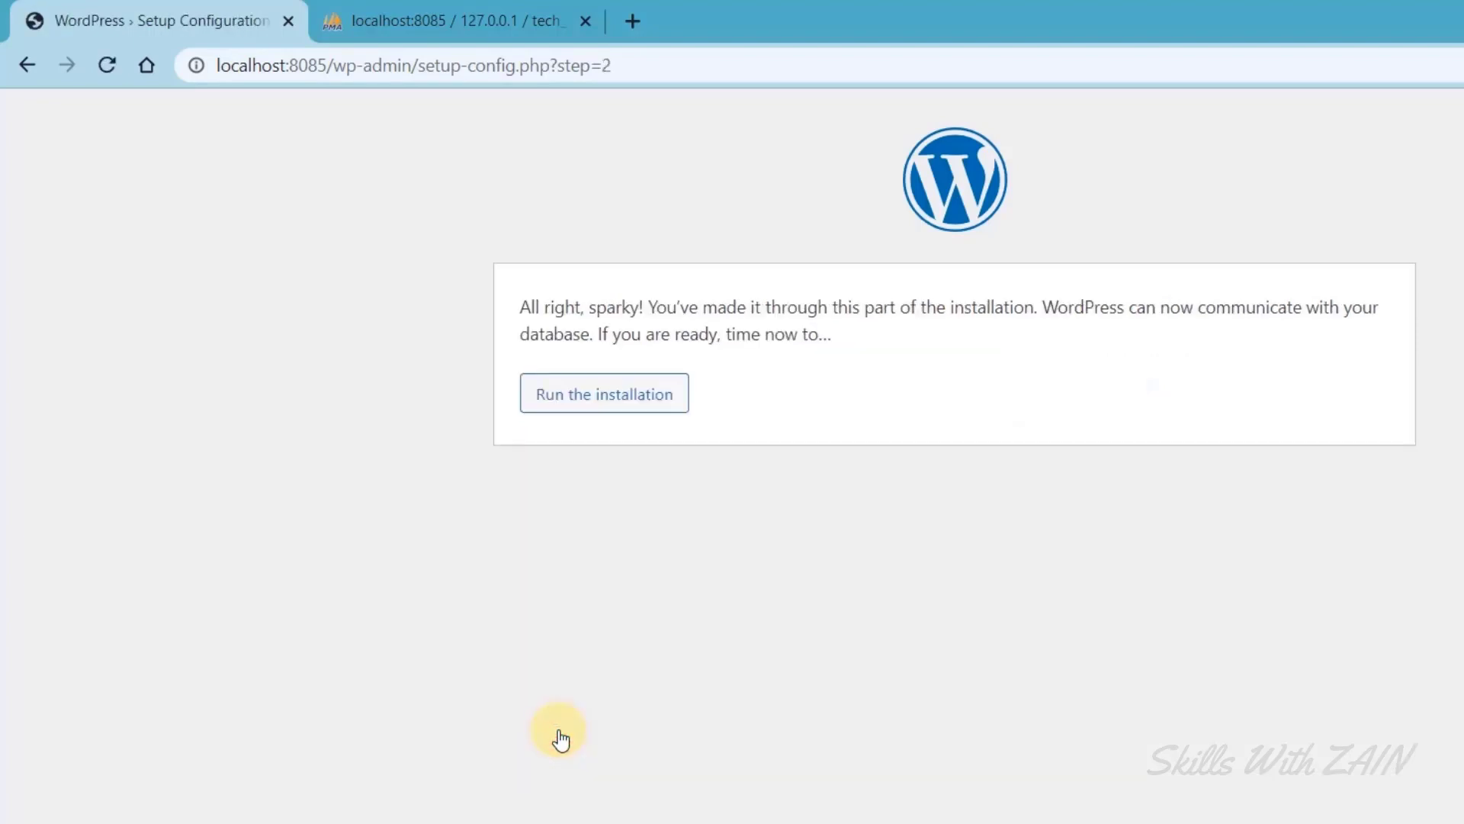
Run the installation and fill in the Site Title with the owner's name.
{"action": "left_click", "coordinate": [600, 412]}
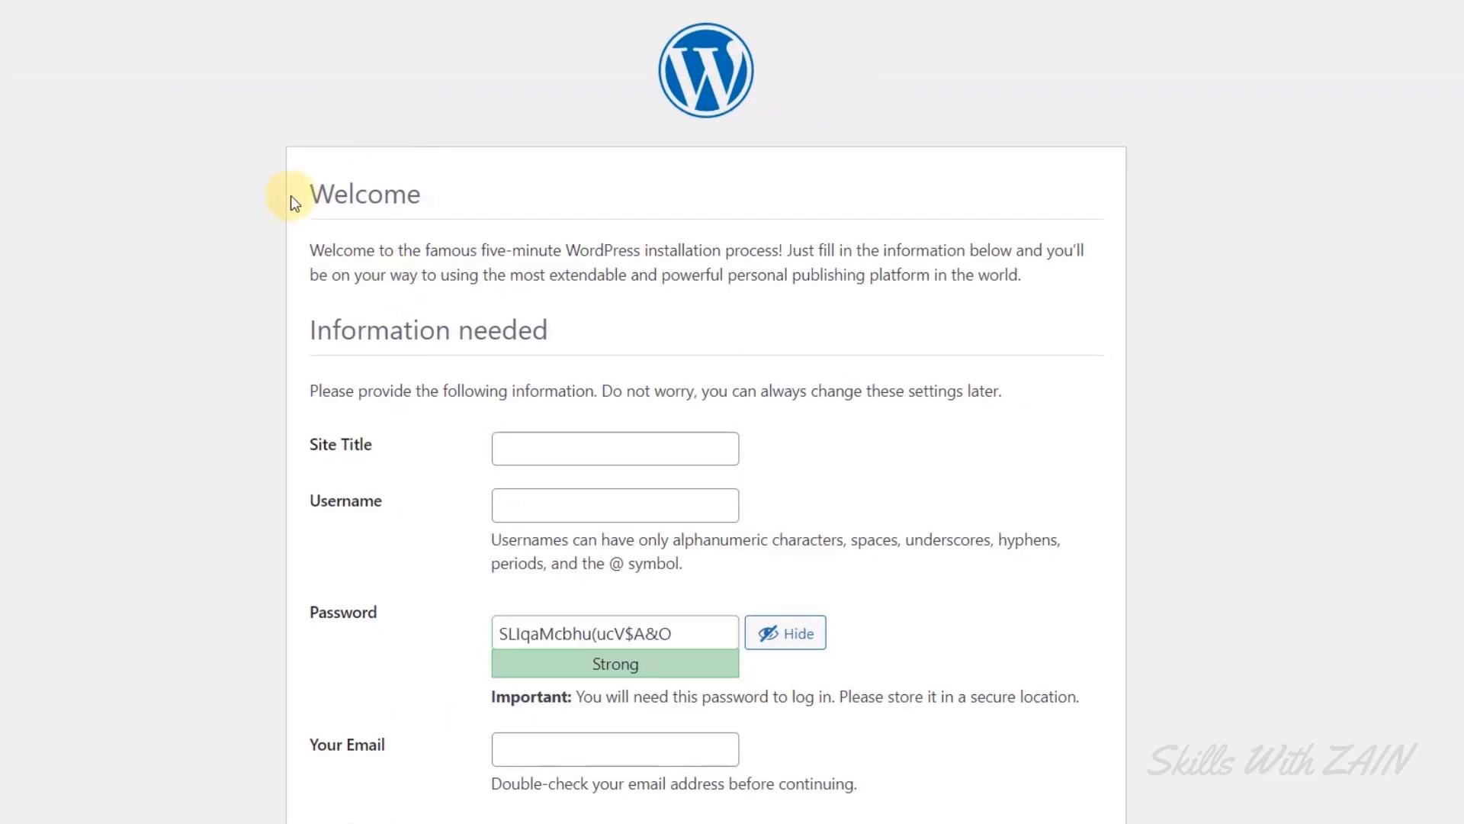
{"action": "left_click_drag", "start_coordinate": [295, 200], "coordinate": [606, 206]}
{"action": "left_click", "coordinate": [1239, 318]}
{"action": "scroll", "coordinate": [1239, 318], "scroll_direction": "down", "scroll_amount": 1}
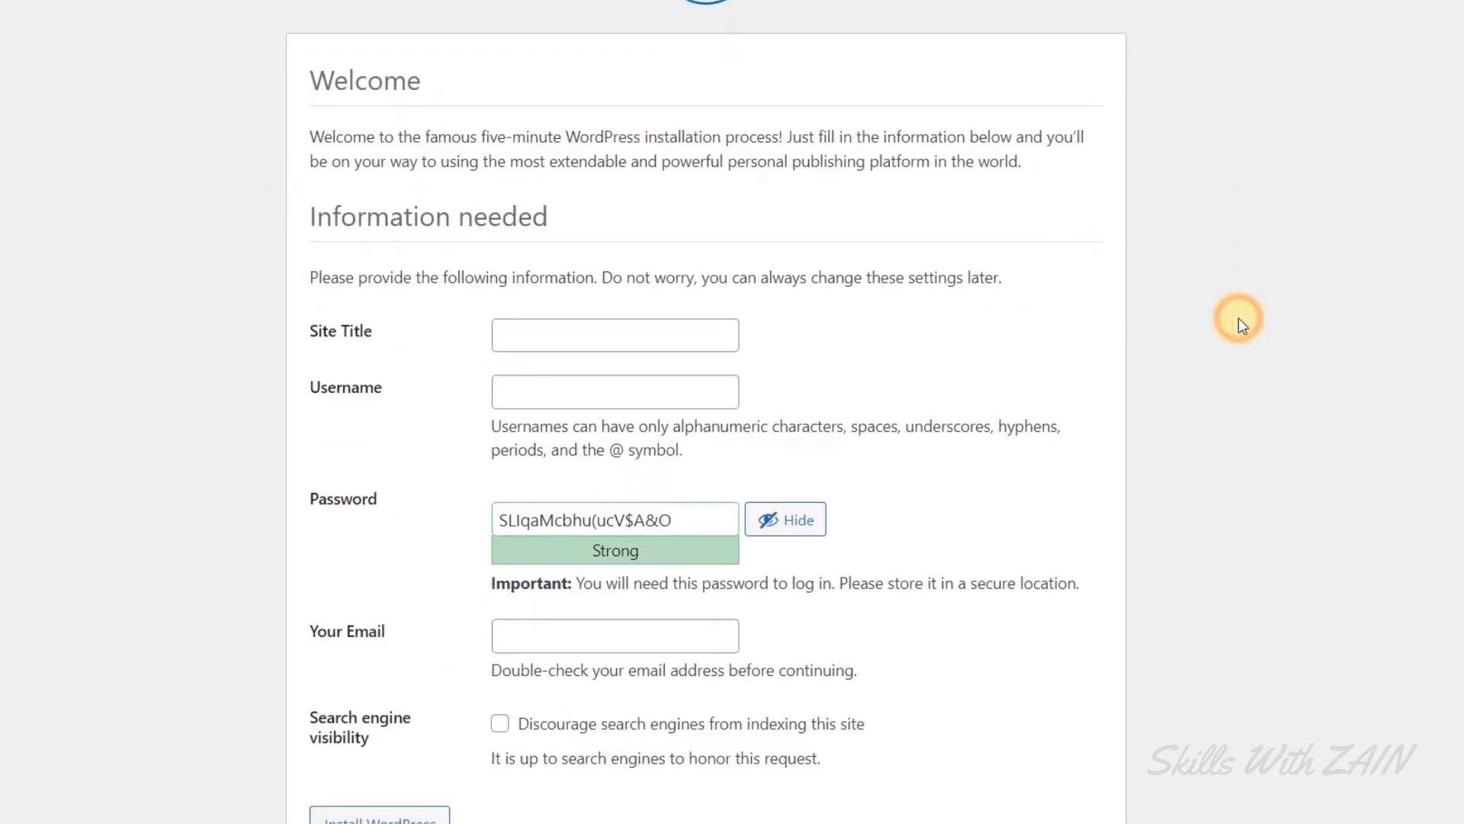
{"action": "scroll", "coordinate": [1238, 317], "scroll_direction": "down", "scroll_amount": 1}
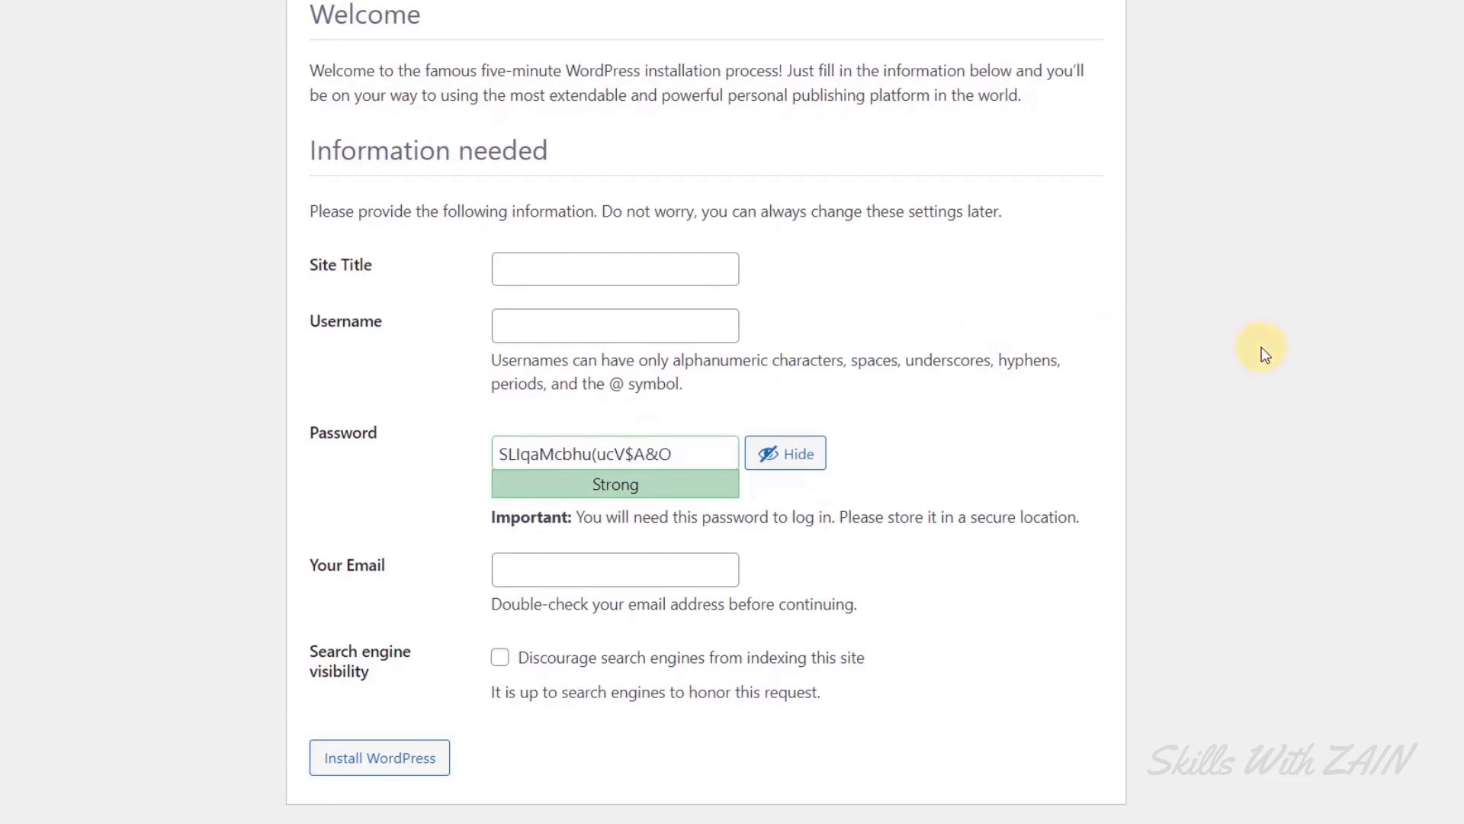
{"action": "left_click", "coordinate": [606, 273]}
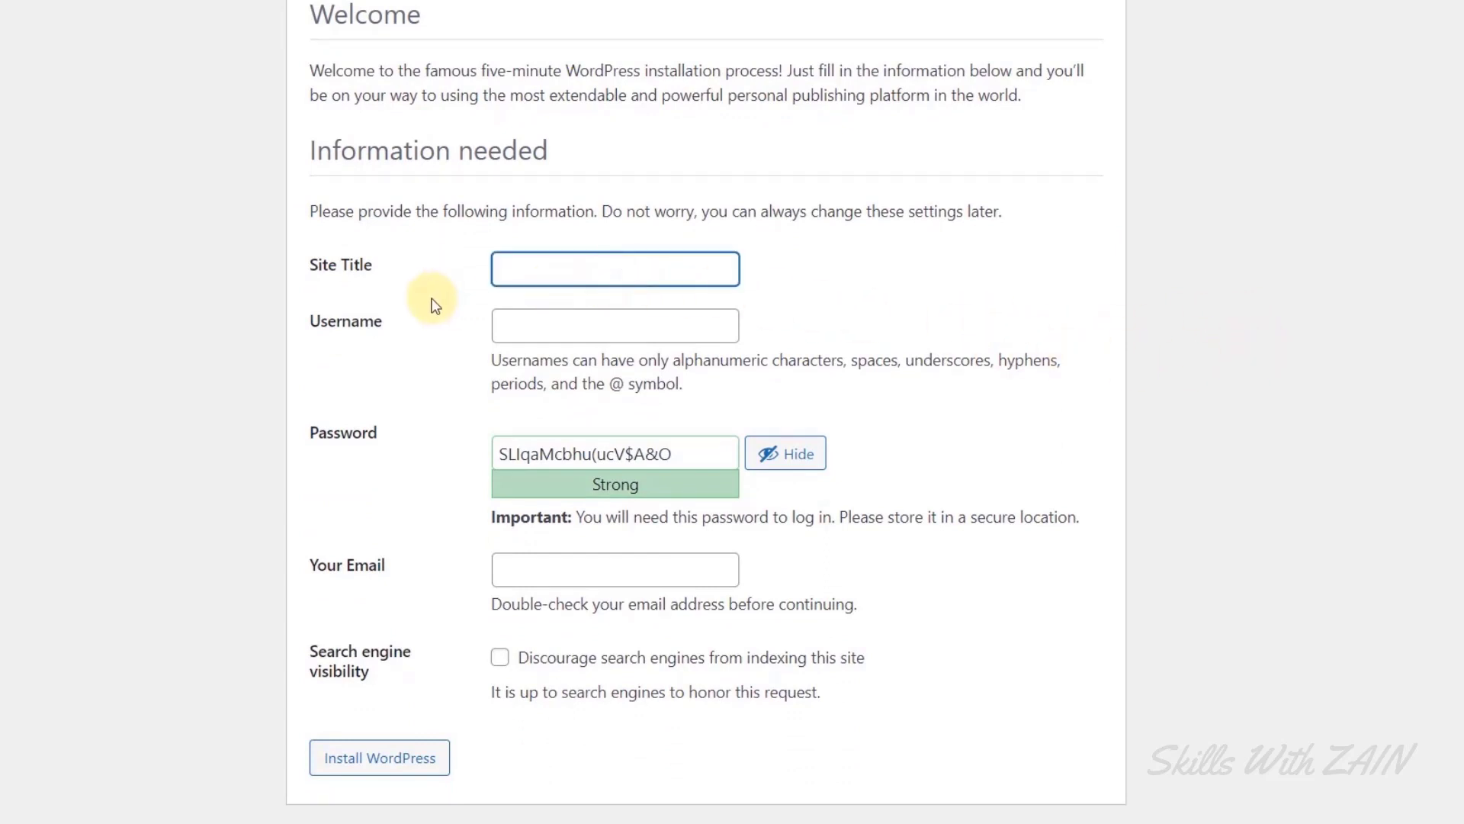
{"action": "scroll", "coordinate": [366, 305], "scroll_direction": "up", "scroll_amount": 2}
{"action": "left_click_drag", "start_coordinate": [305, 373], "coordinate": [409, 373]}
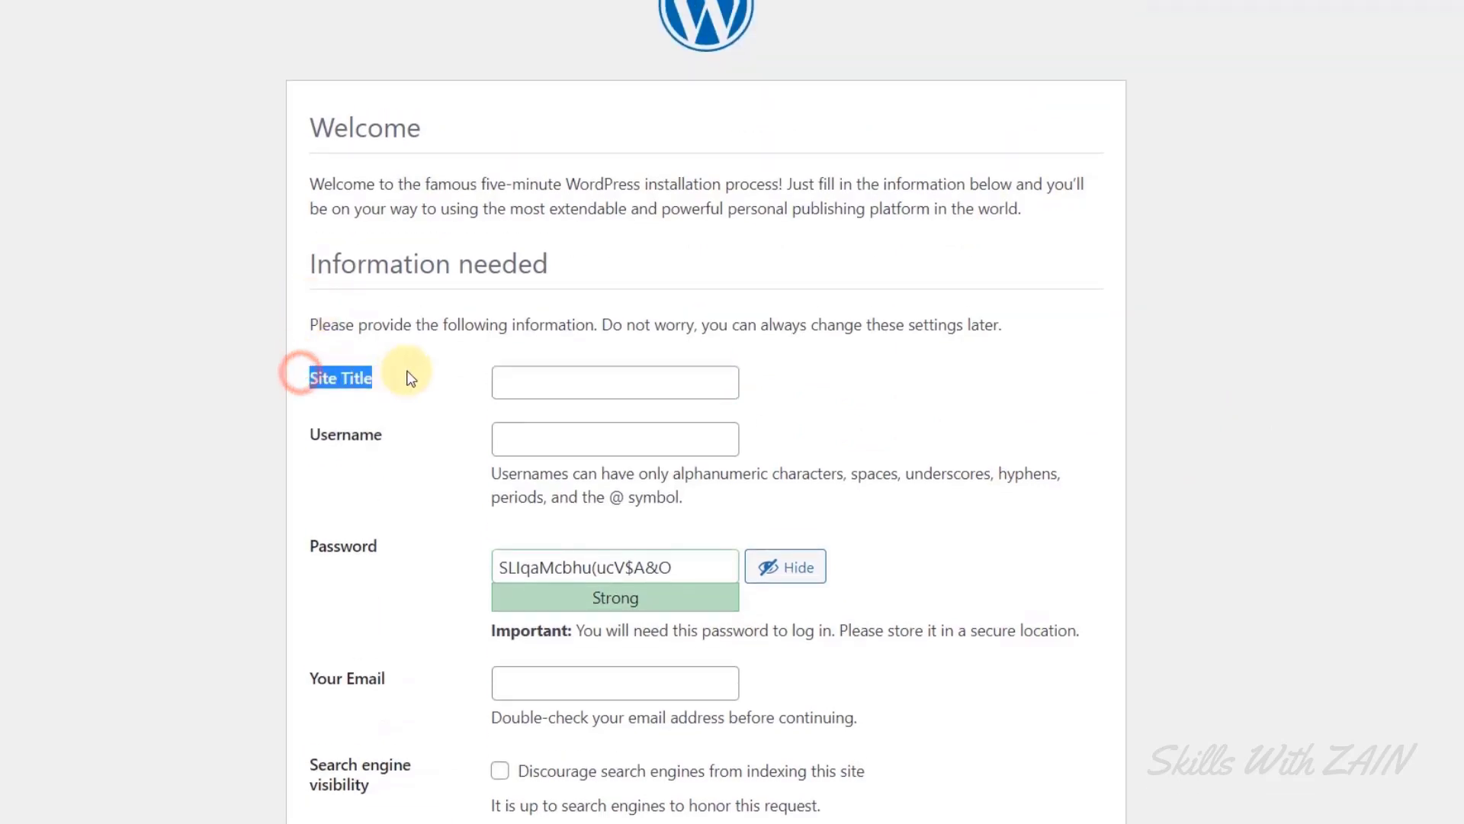
{"action": "left_click", "coordinate": [531, 382]}
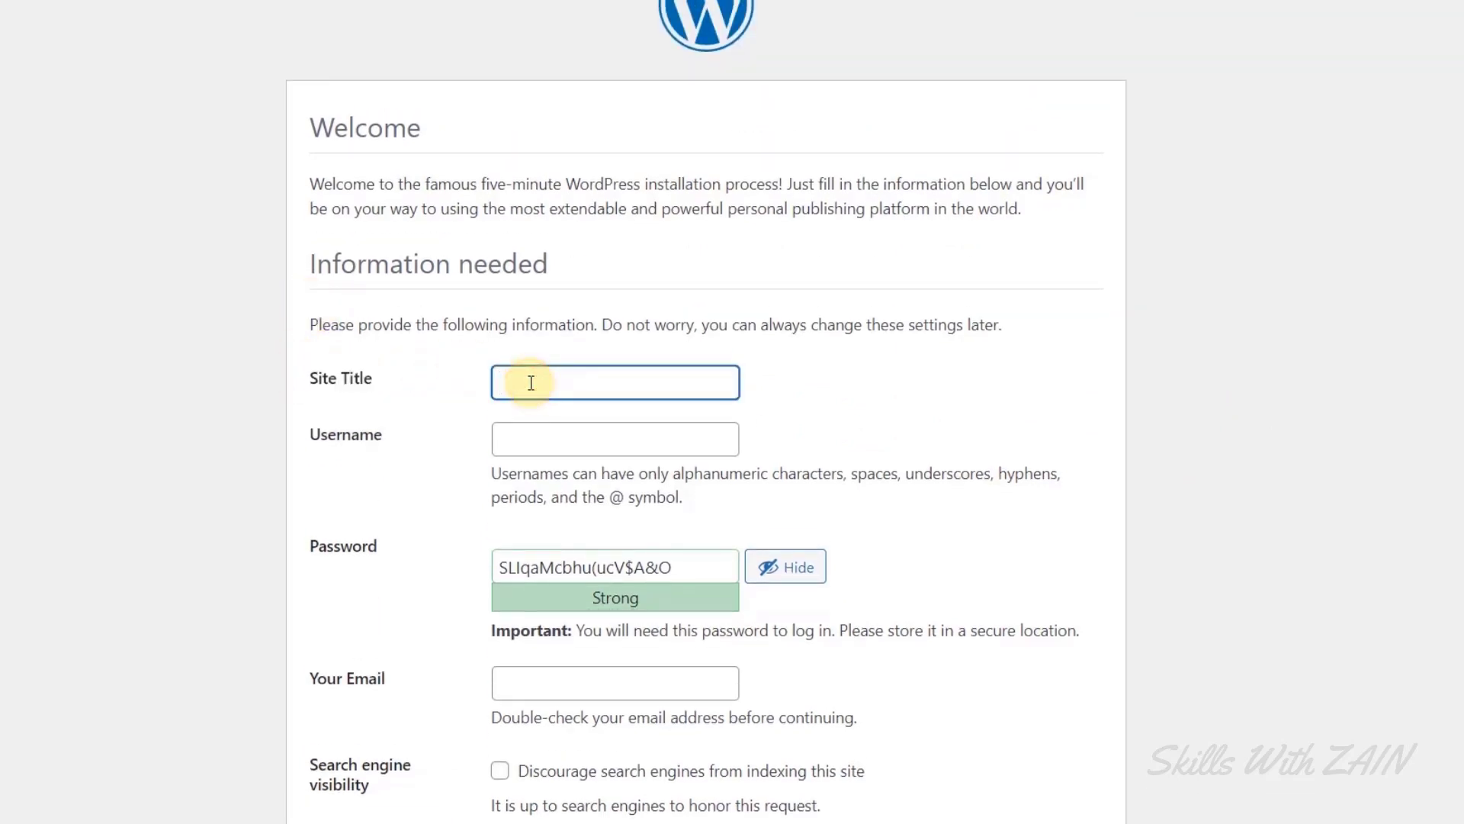
{"action": "type", "text": "Zain Raza"}
{"action": "left_click_drag", "start_coordinate": [500, 383], "coordinate": [578, 385]}
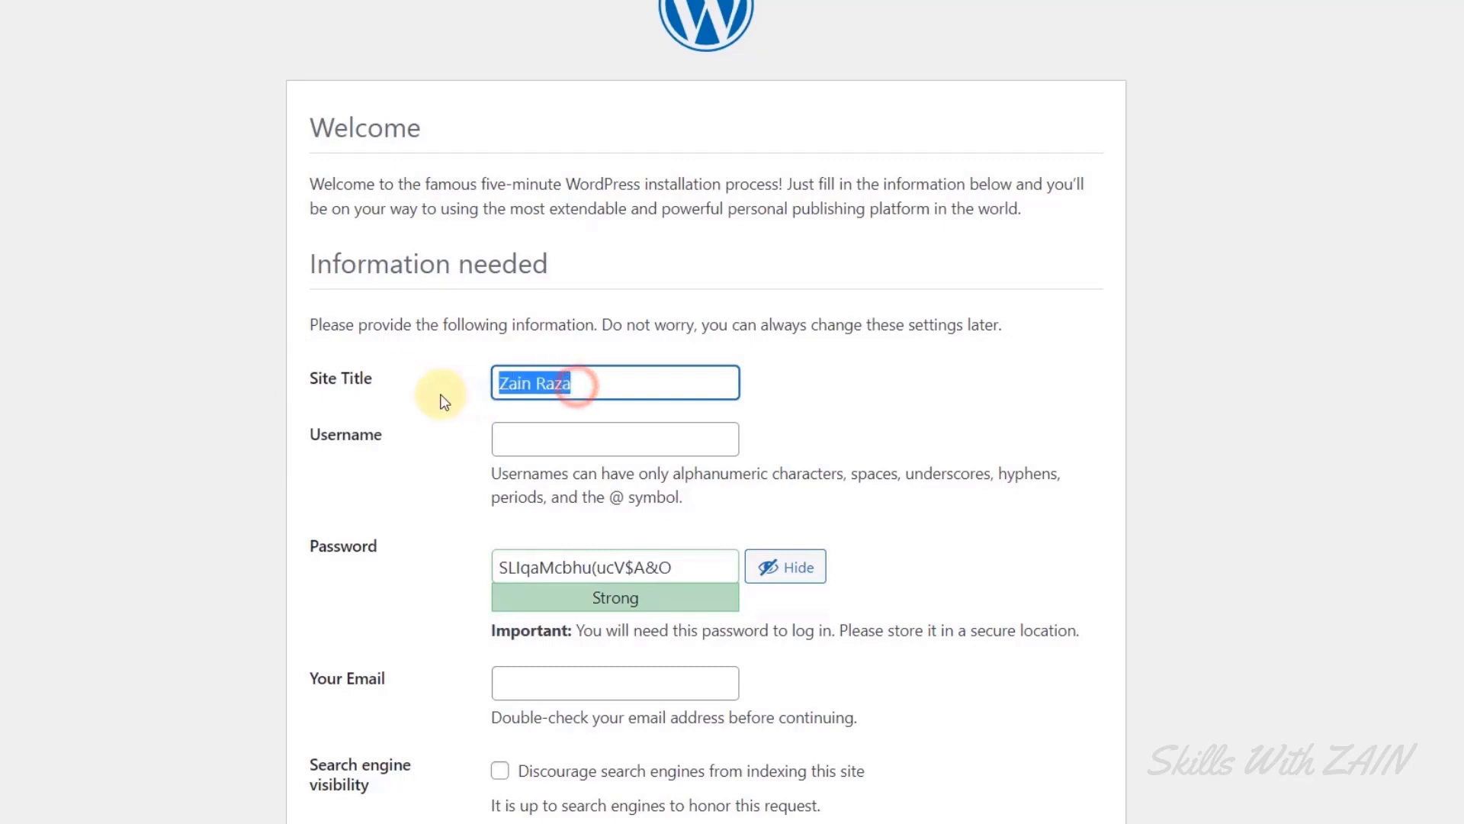
{"action": "left_click", "coordinate": [562, 467]}
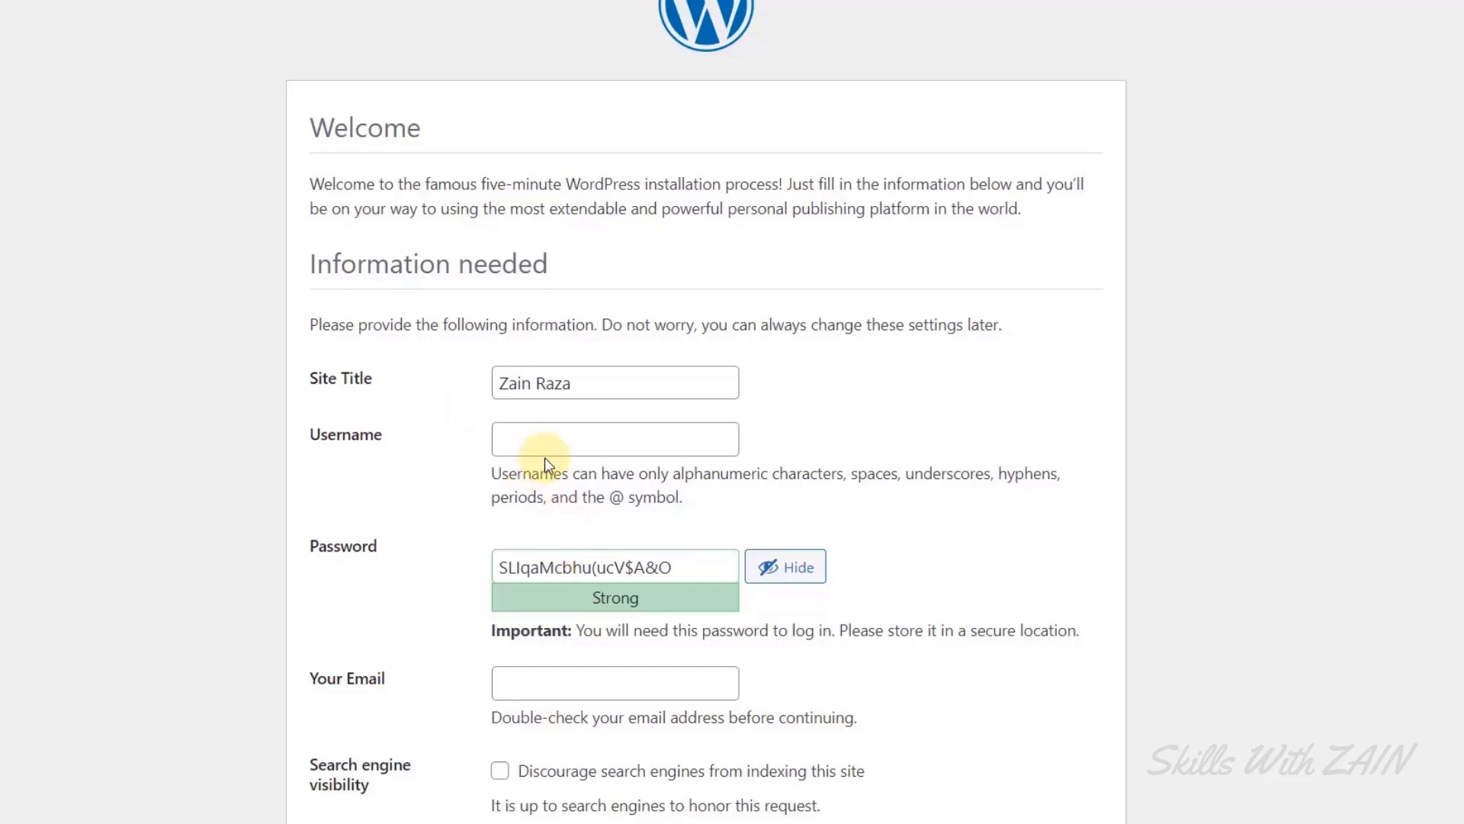
Enter the admin username, set a short password and tick Confirm use of weak password.
{"action": "left_click", "coordinate": [551, 447]}
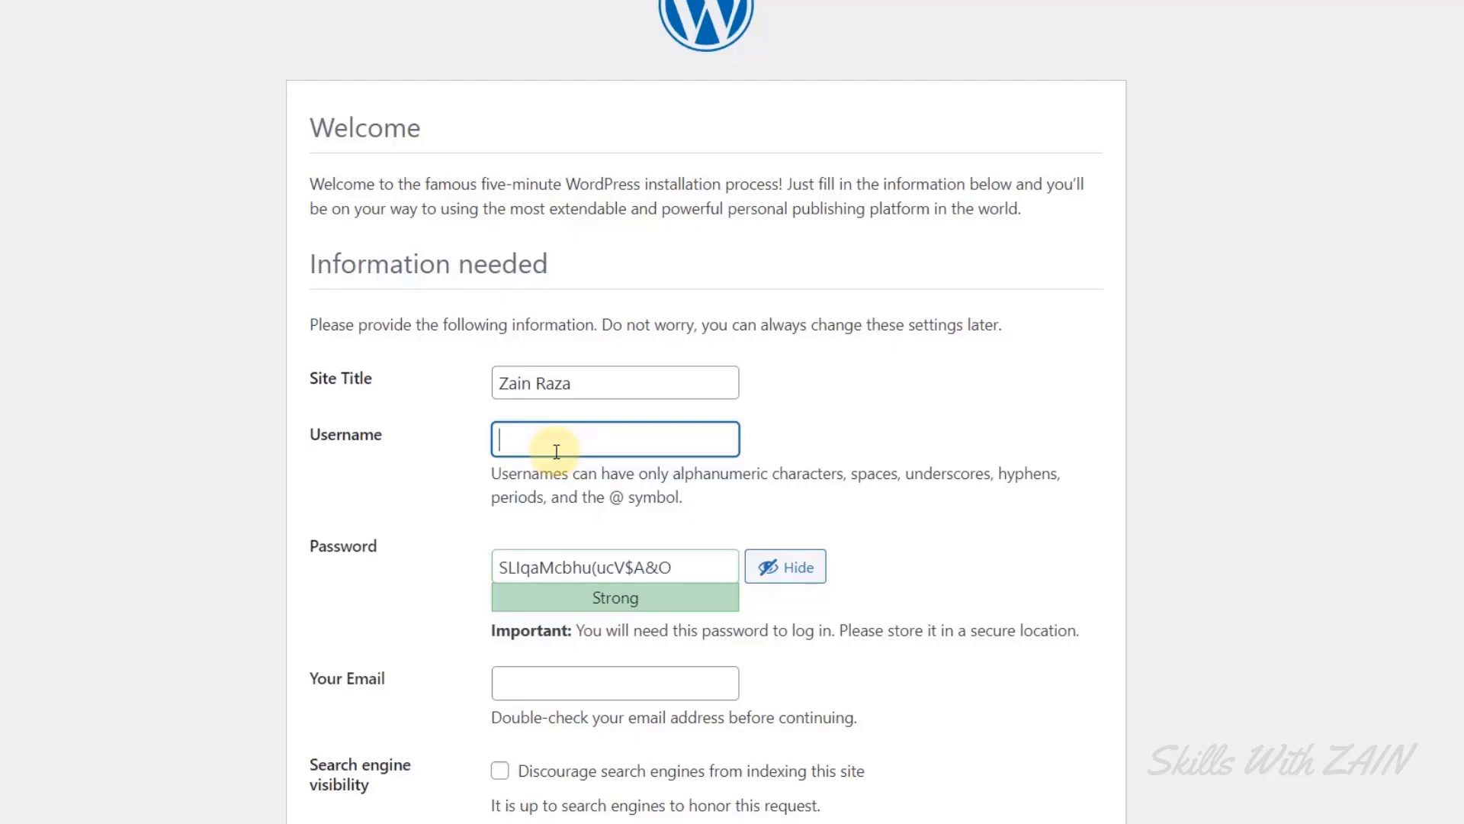
{"action": "type", "text": "Zain"}
{"action": "left_click_drag", "start_coordinate": [671, 567], "coordinate": [487, 569]}
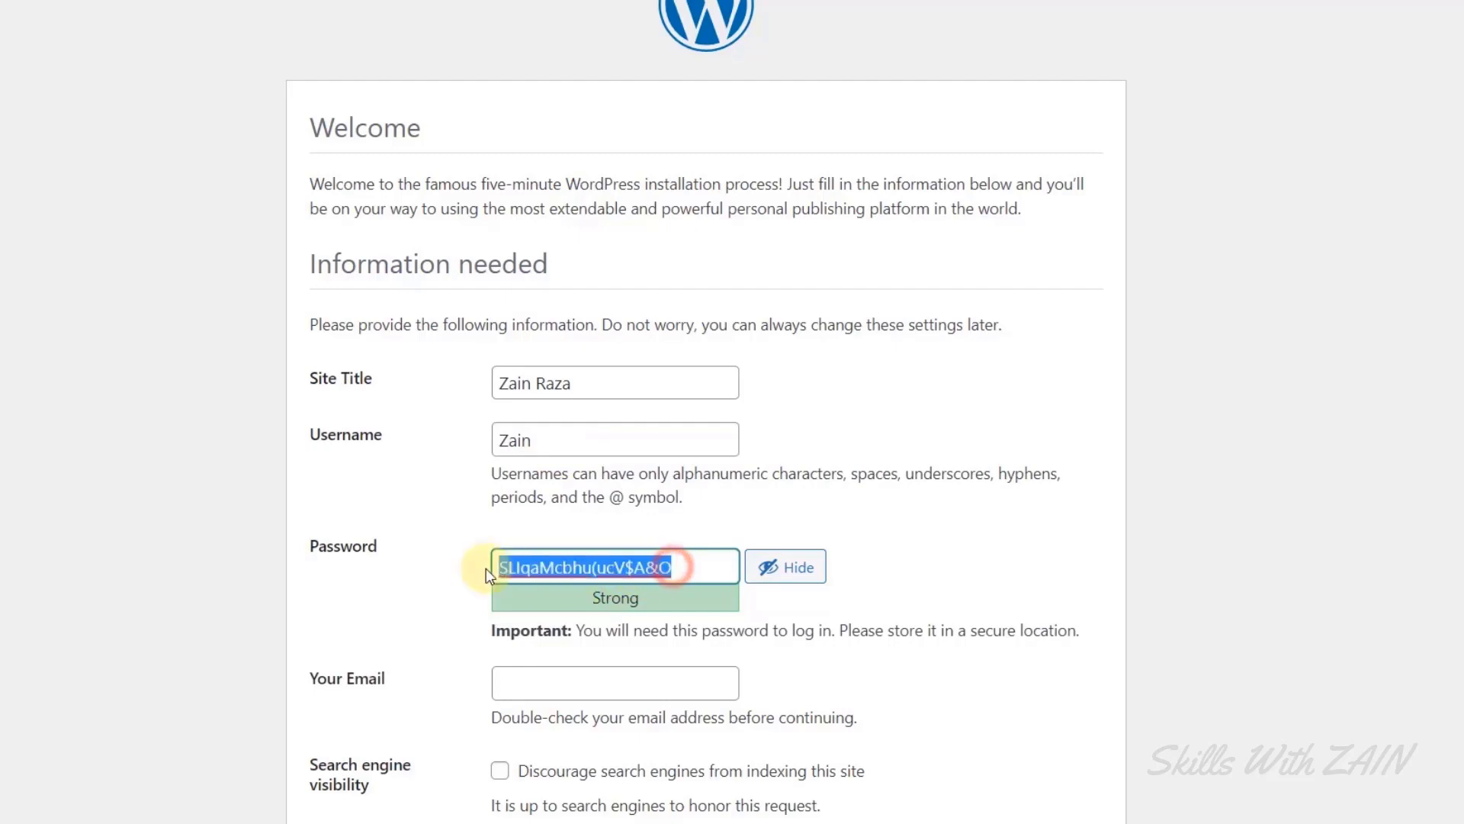
{"action": "type", "text": "12345"}
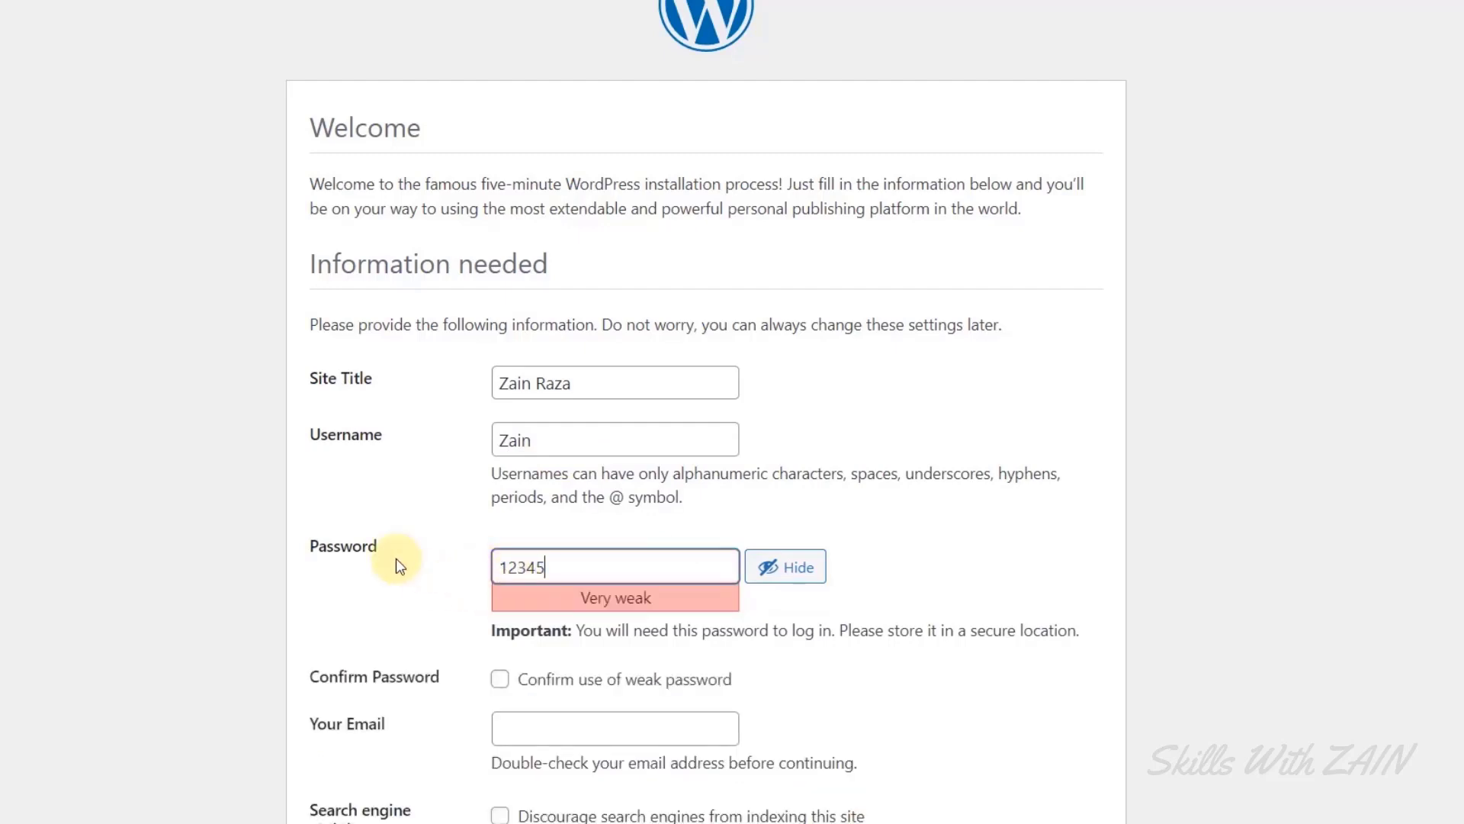
{"action": "key", "text": "ctrl+a"}
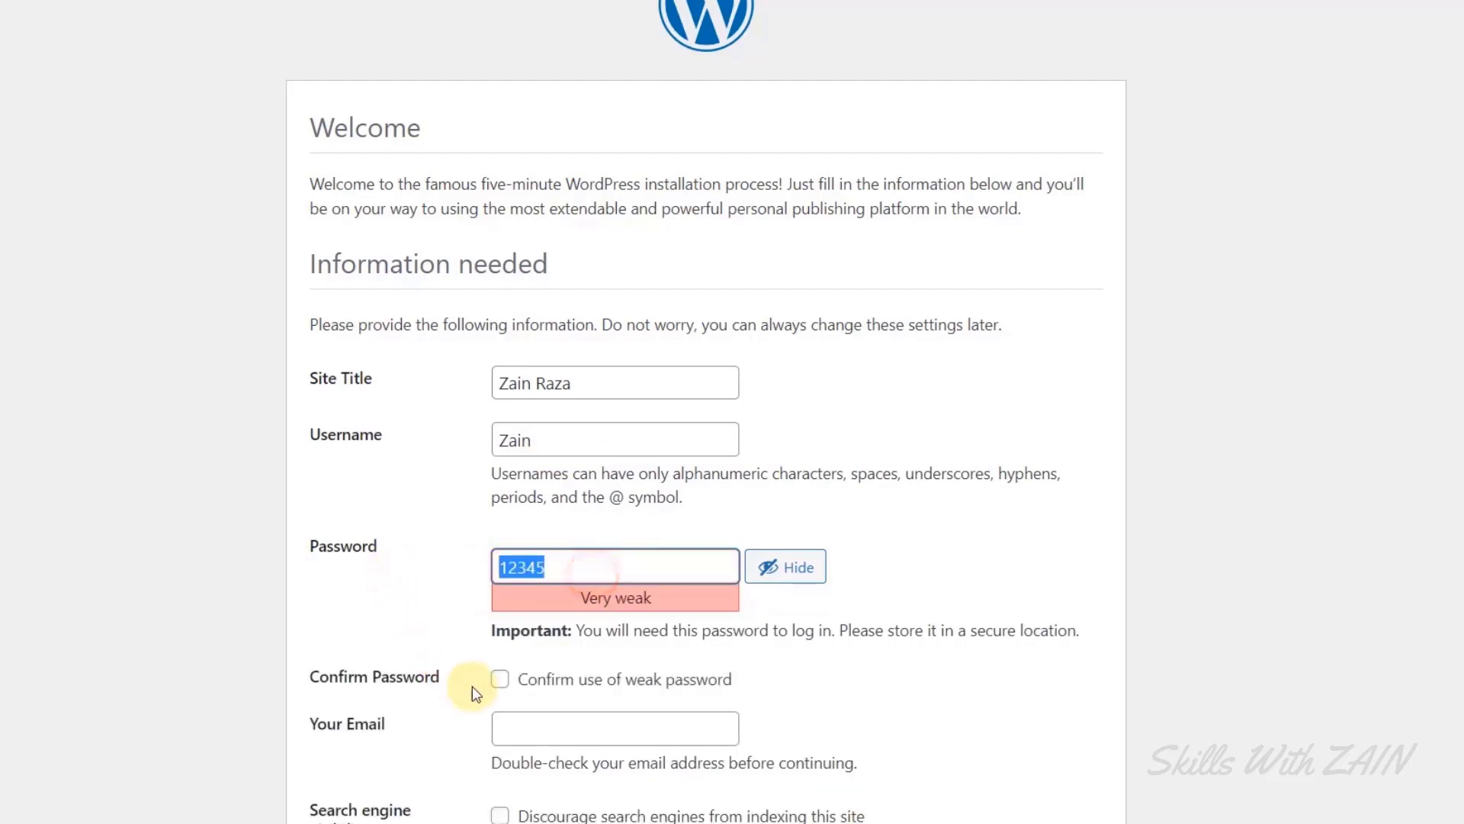
{"action": "left_click", "coordinate": [497, 680]}
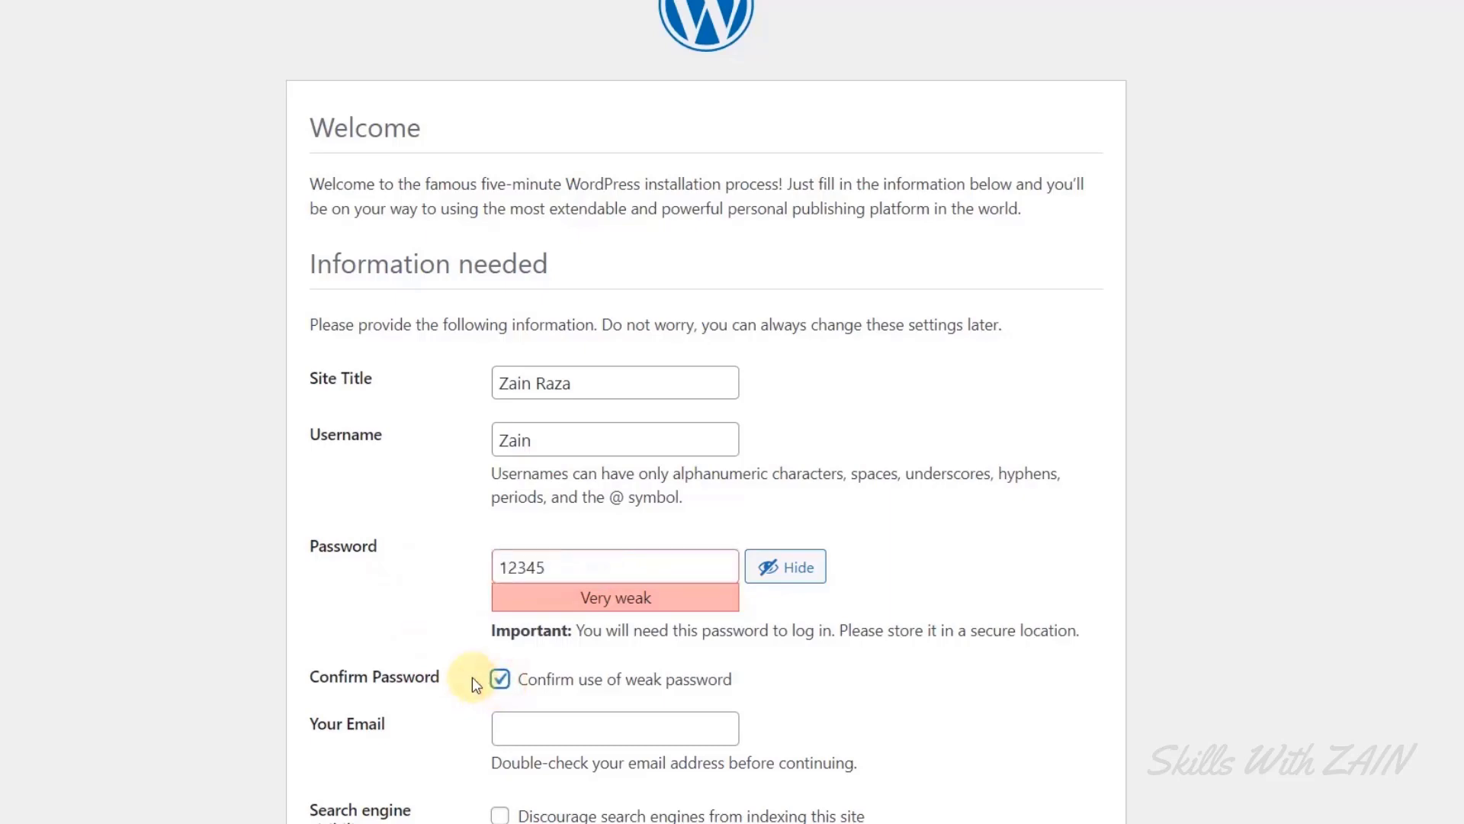
Enter the admin e-mail address in the Your Email field.
{"action": "scroll", "coordinate": [452, 665], "scroll_direction": "down", "scroll_amount": 2}
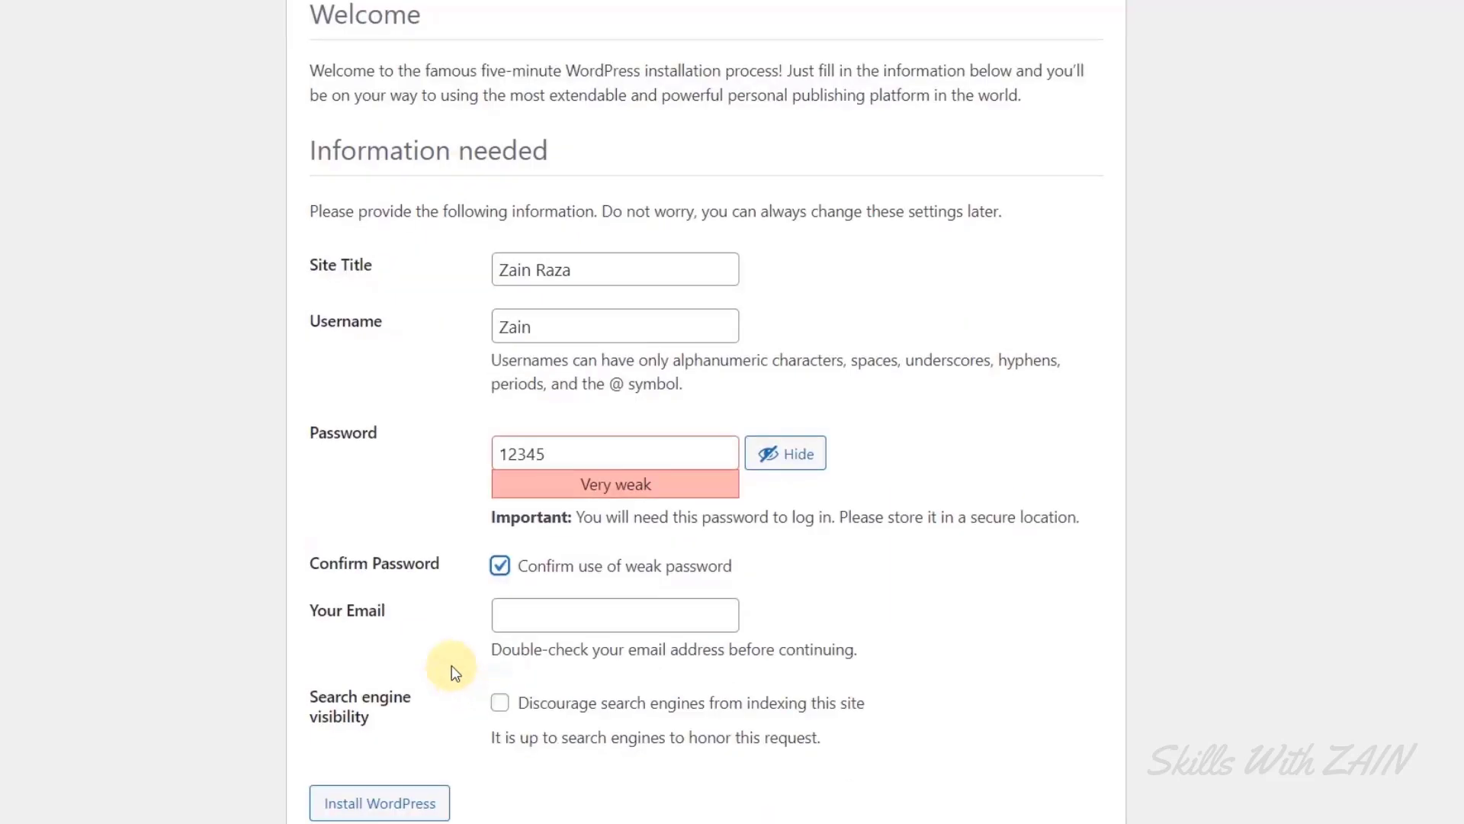
{"action": "scroll", "coordinate": [451, 666], "scroll_direction": "down", "scroll_amount": 1}
{"action": "left_click", "coordinate": [570, 575]}
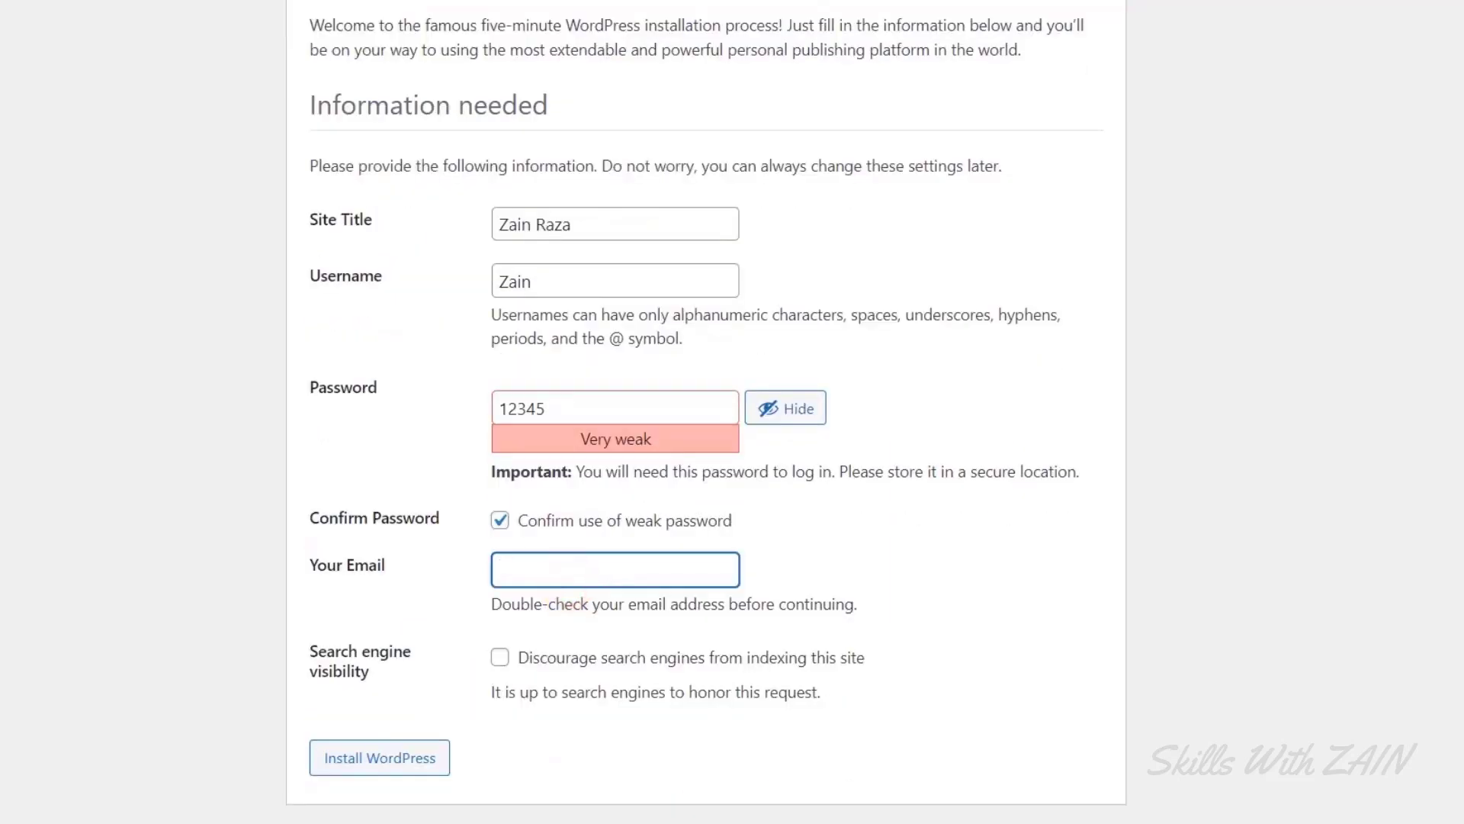
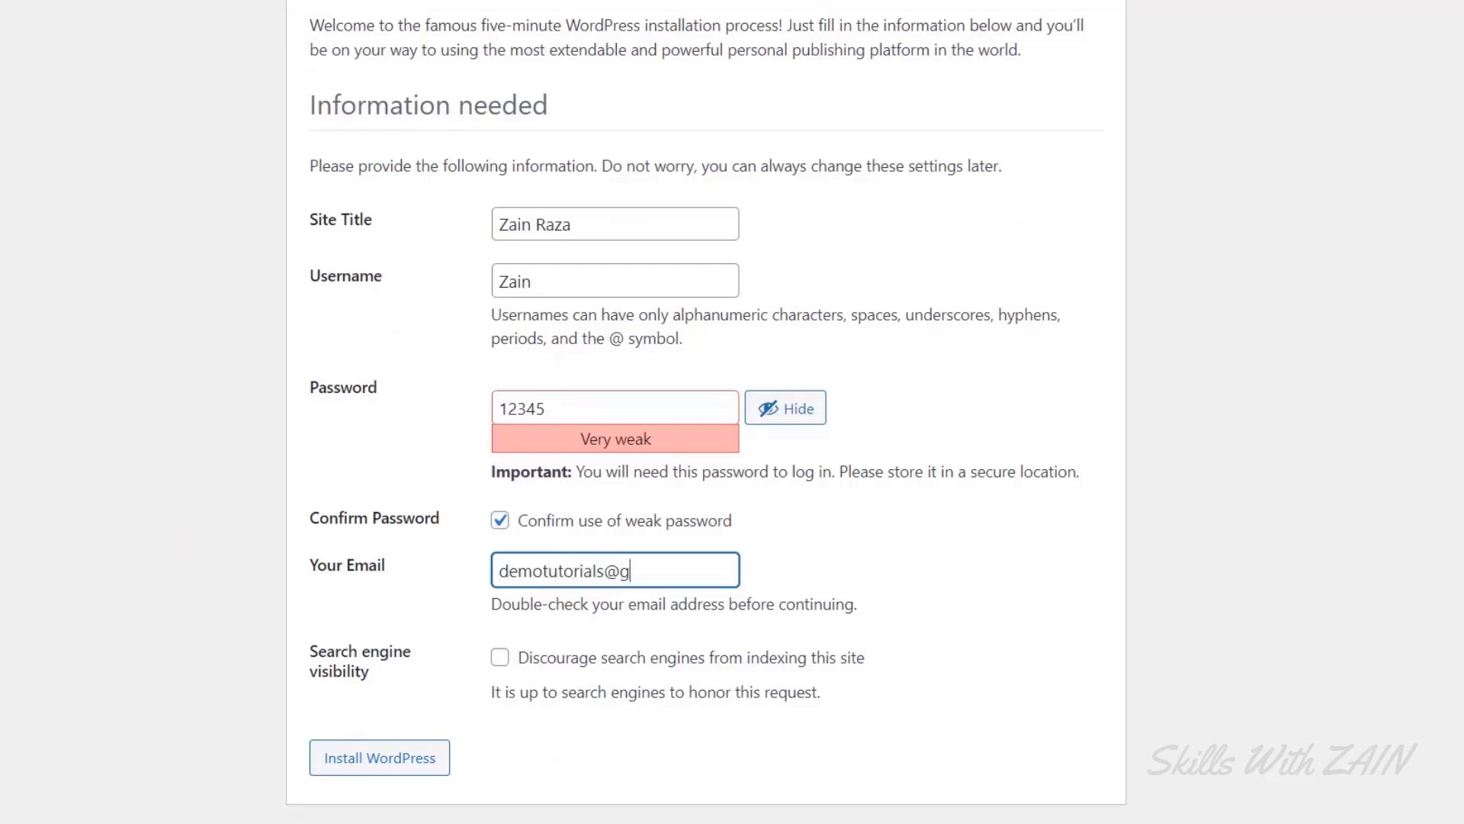
{"action": "key", "text": "Tab"}
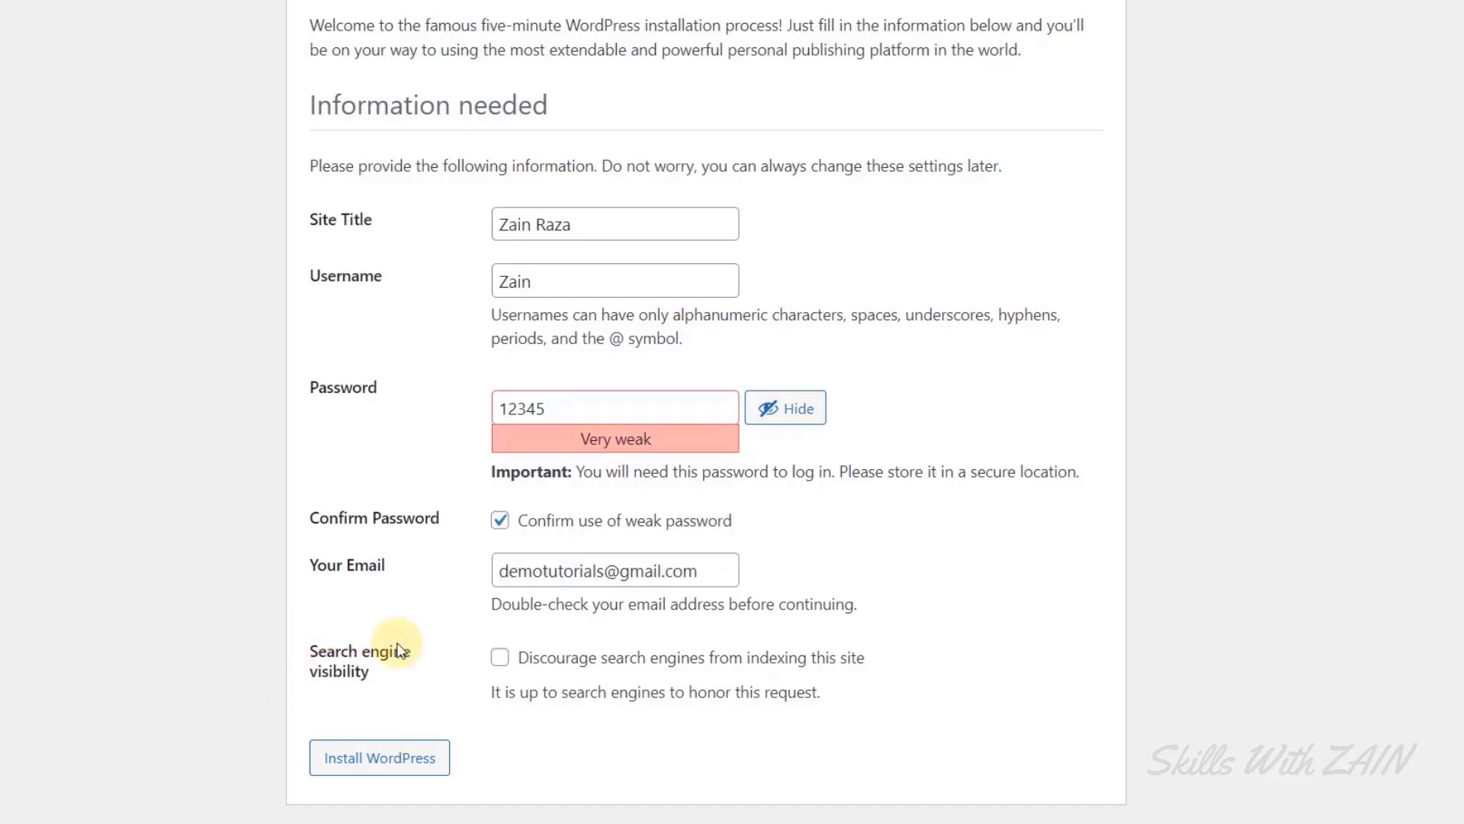
Tick 'Discourage search engines from indexing this site' and review the filled form.
{"action": "left_click", "coordinate": [499, 663]}
{"action": "left_click_drag", "start_coordinate": [499, 663], "coordinate": [885, 671]}
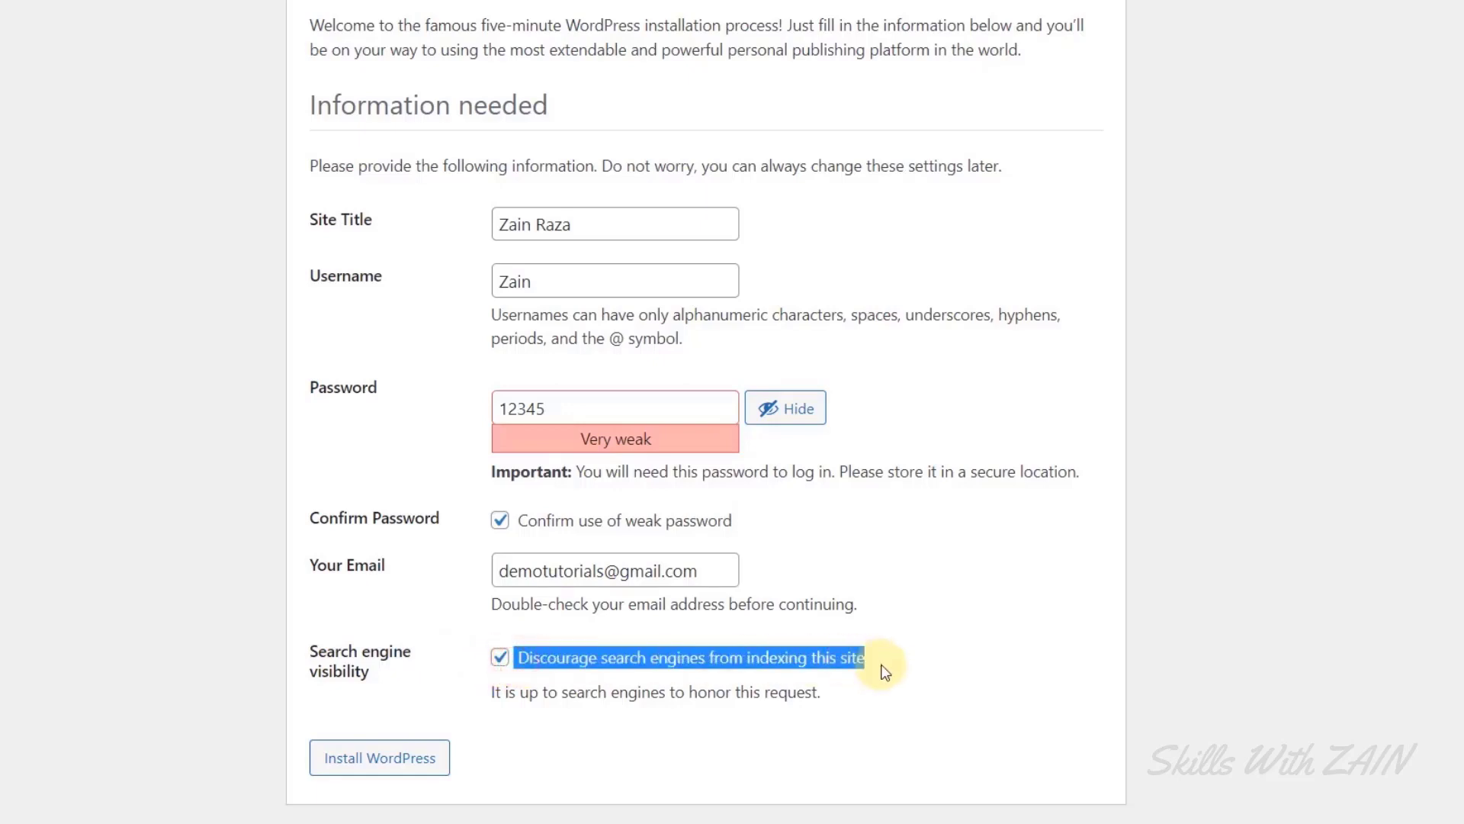
{"action": "left_click", "coordinate": [944, 679]}
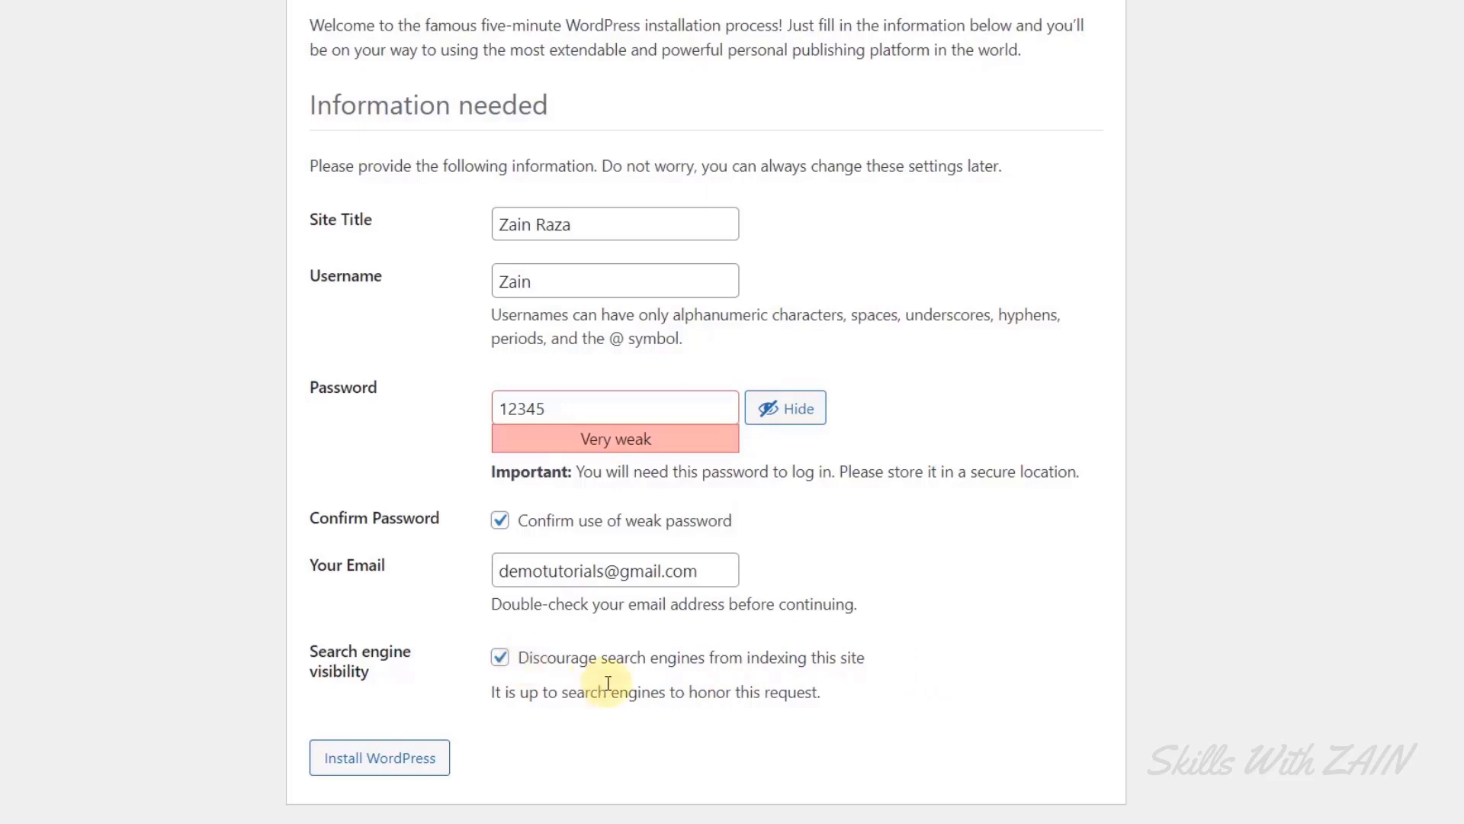
{"action": "left_click_drag", "start_coordinate": [302, 651], "coordinate": [350, 671]}
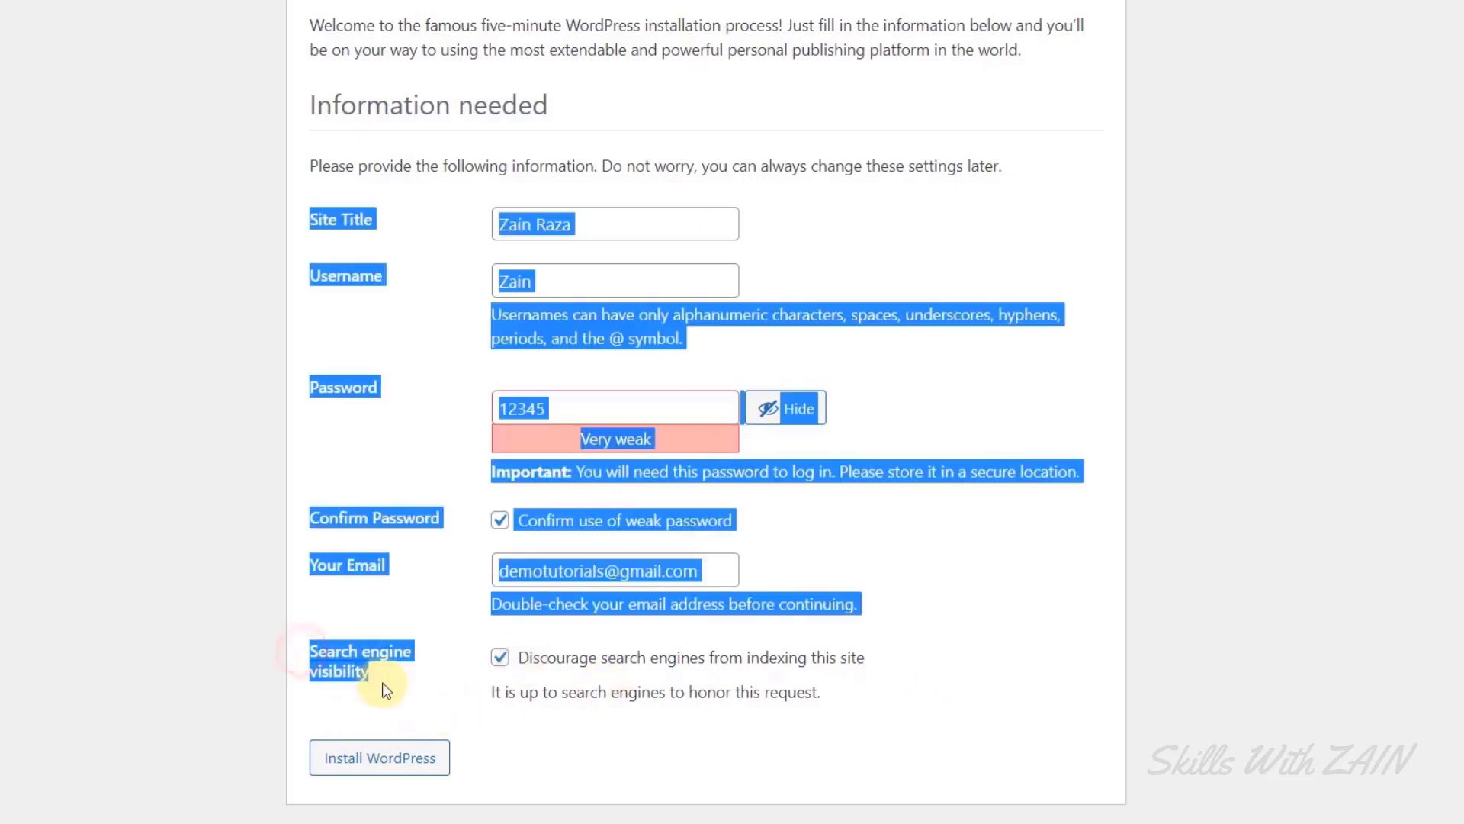
{"action": "left_click", "coordinate": [482, 686]}
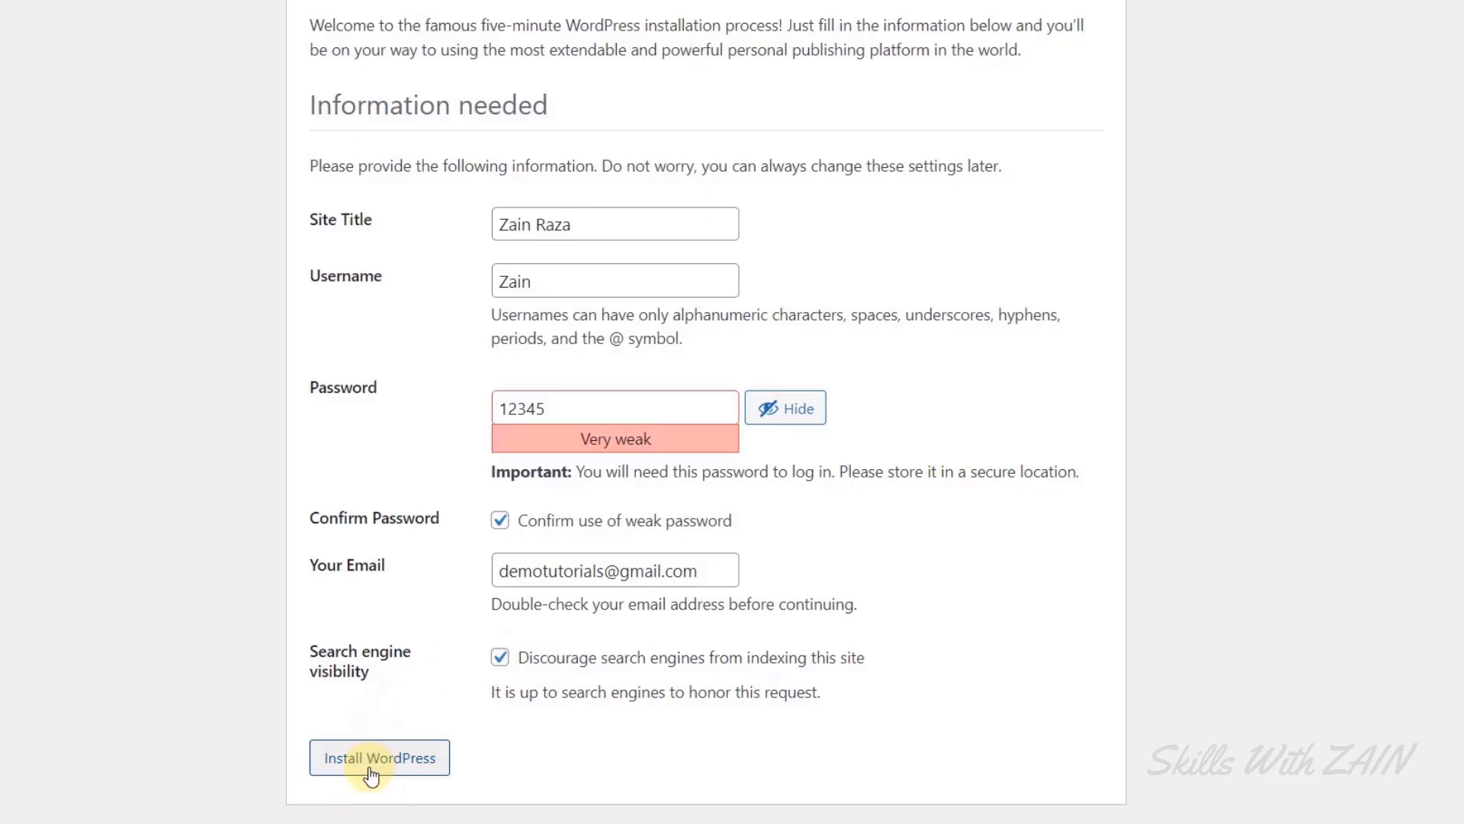
{"action": "left_click_drag", "start_coordinate": [513, 659], "coordinate": [852, 662]}
{"action": "left_click", "coordinate": [656, 725]}
Finish the WordPress installation and load localhost:8085 in a new tab.
{"action": "left_click", "coordinate": [372, 772]}
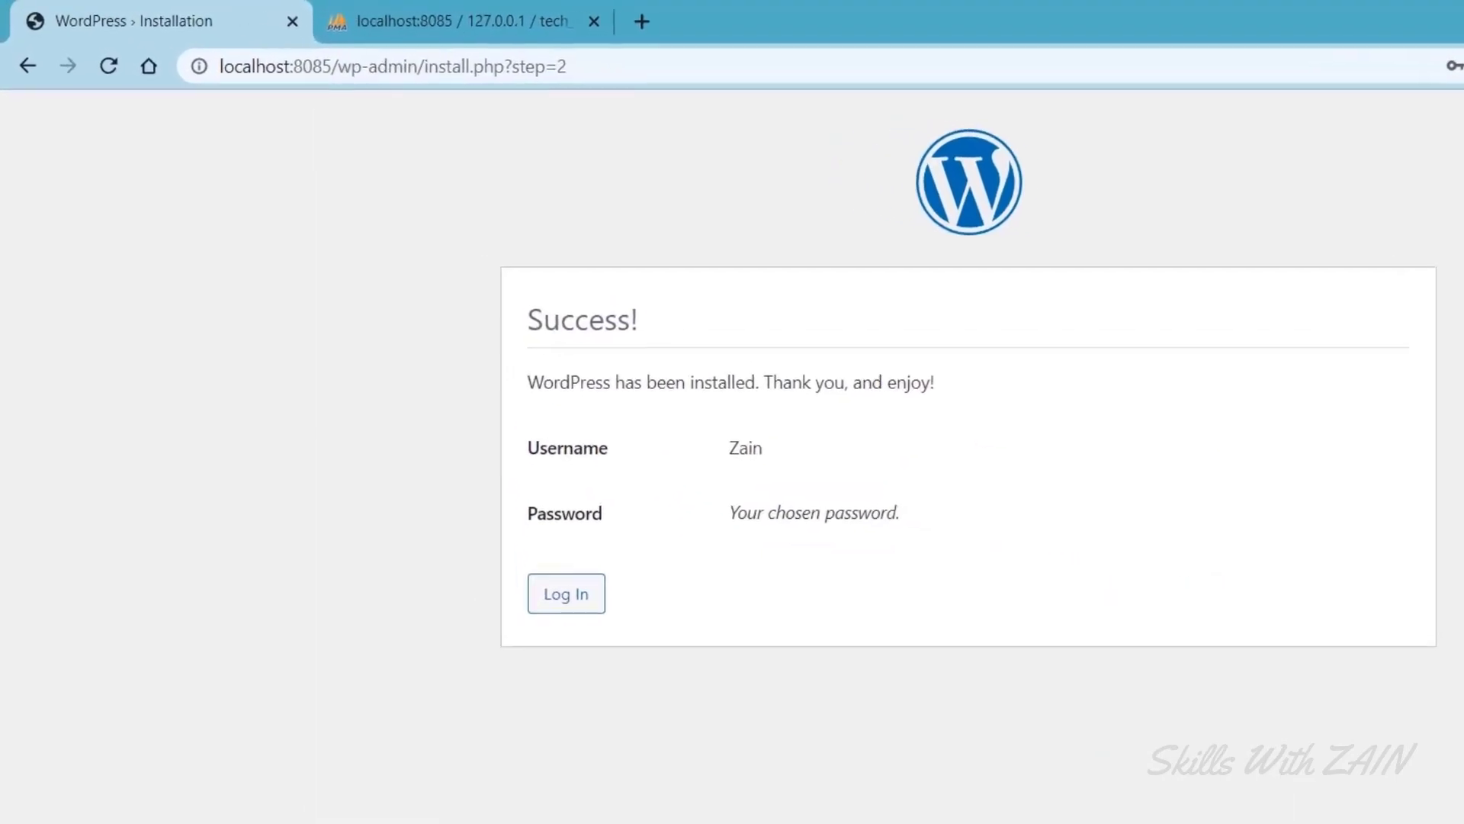
{"action": "key", "text": "ctrl+t"}
{"action": "type", "text": "localhost:808"}
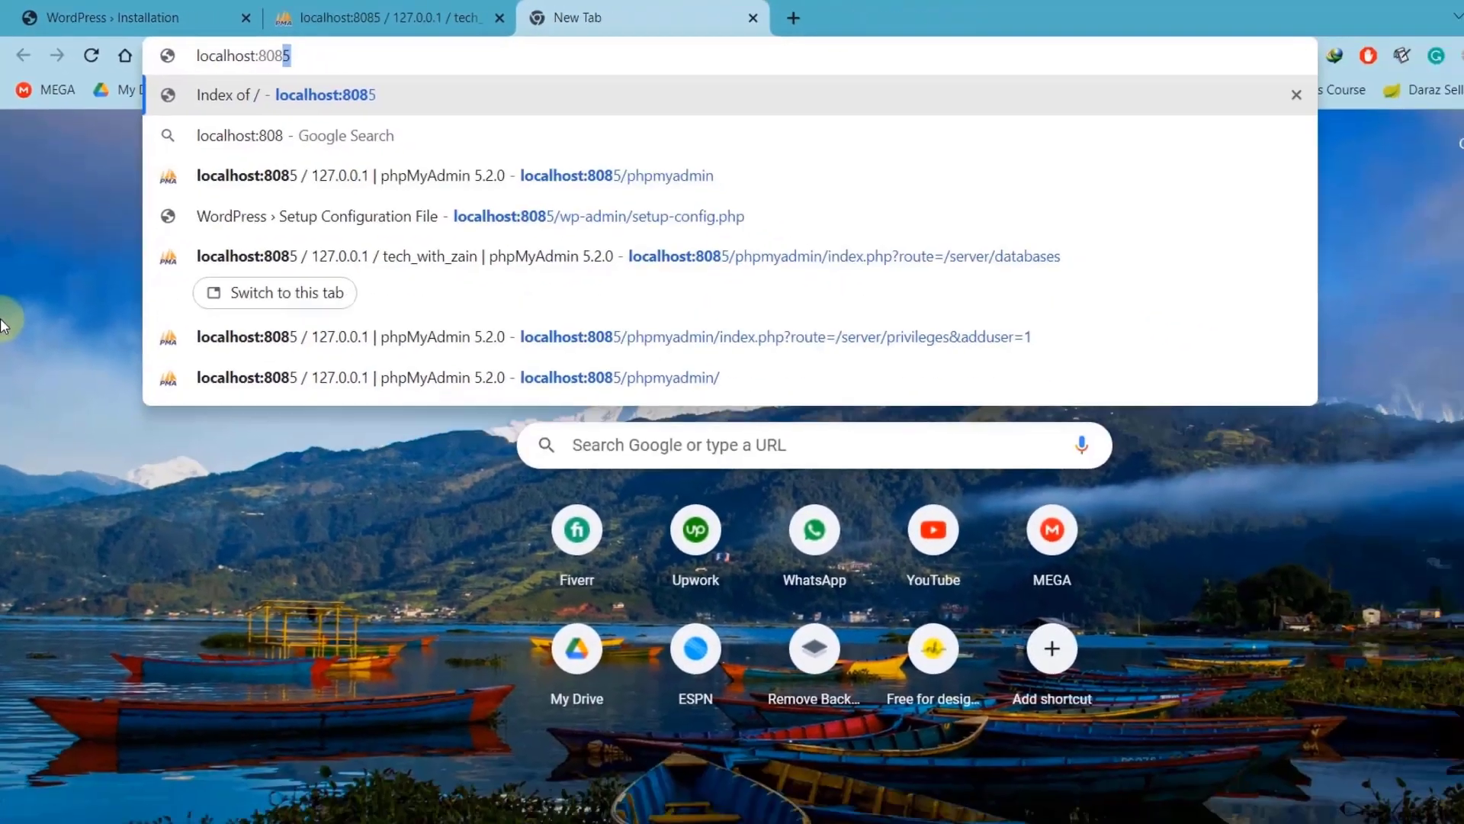
{"action": "key", "text": "Return"}
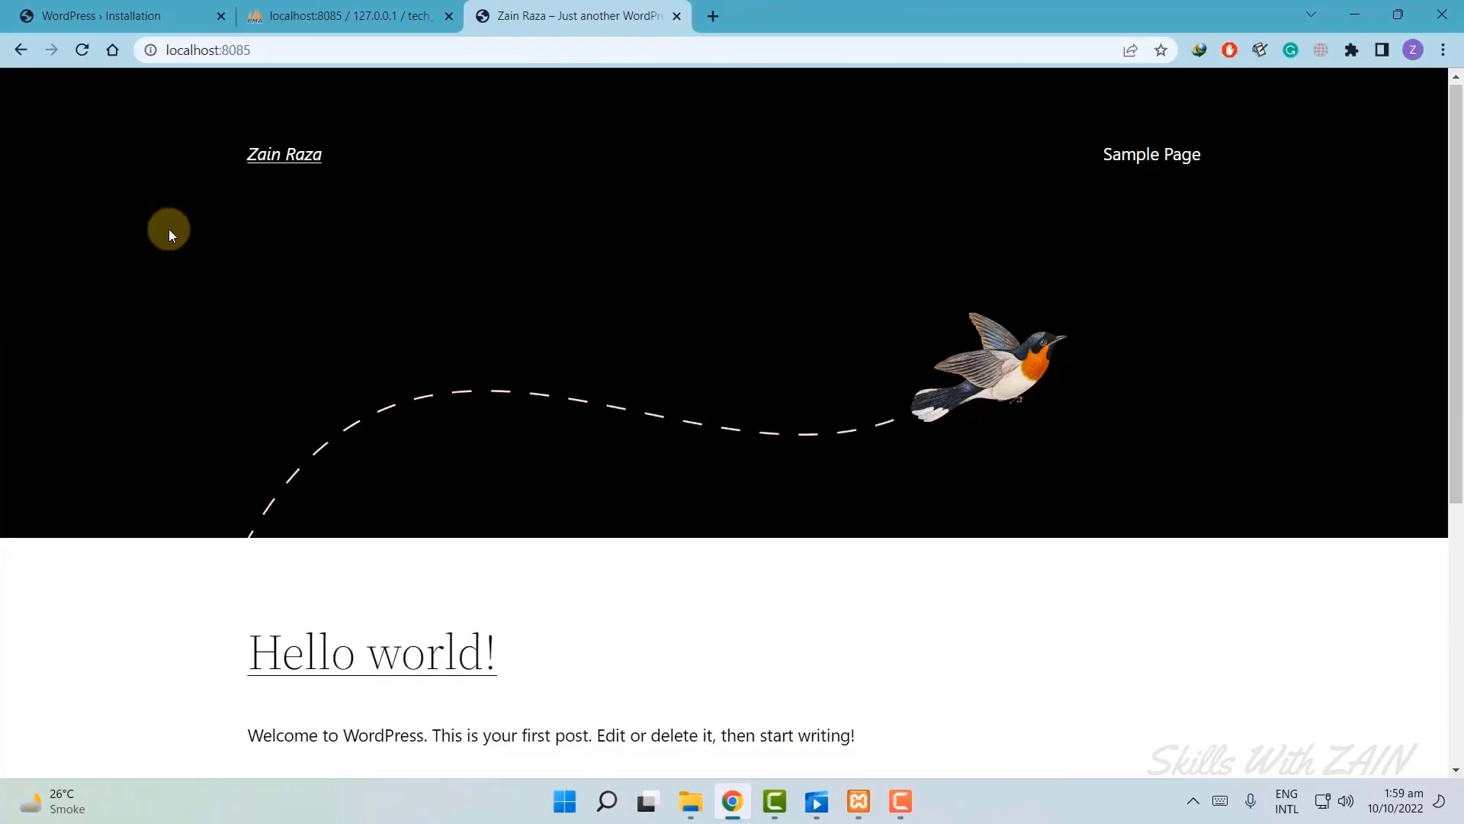
Scroll the new site's front page to view the Hello world! post.
{"action": "scroll", "coordinate": [168, 229], "scroll_direction": "down", "scroll_amount": 3}
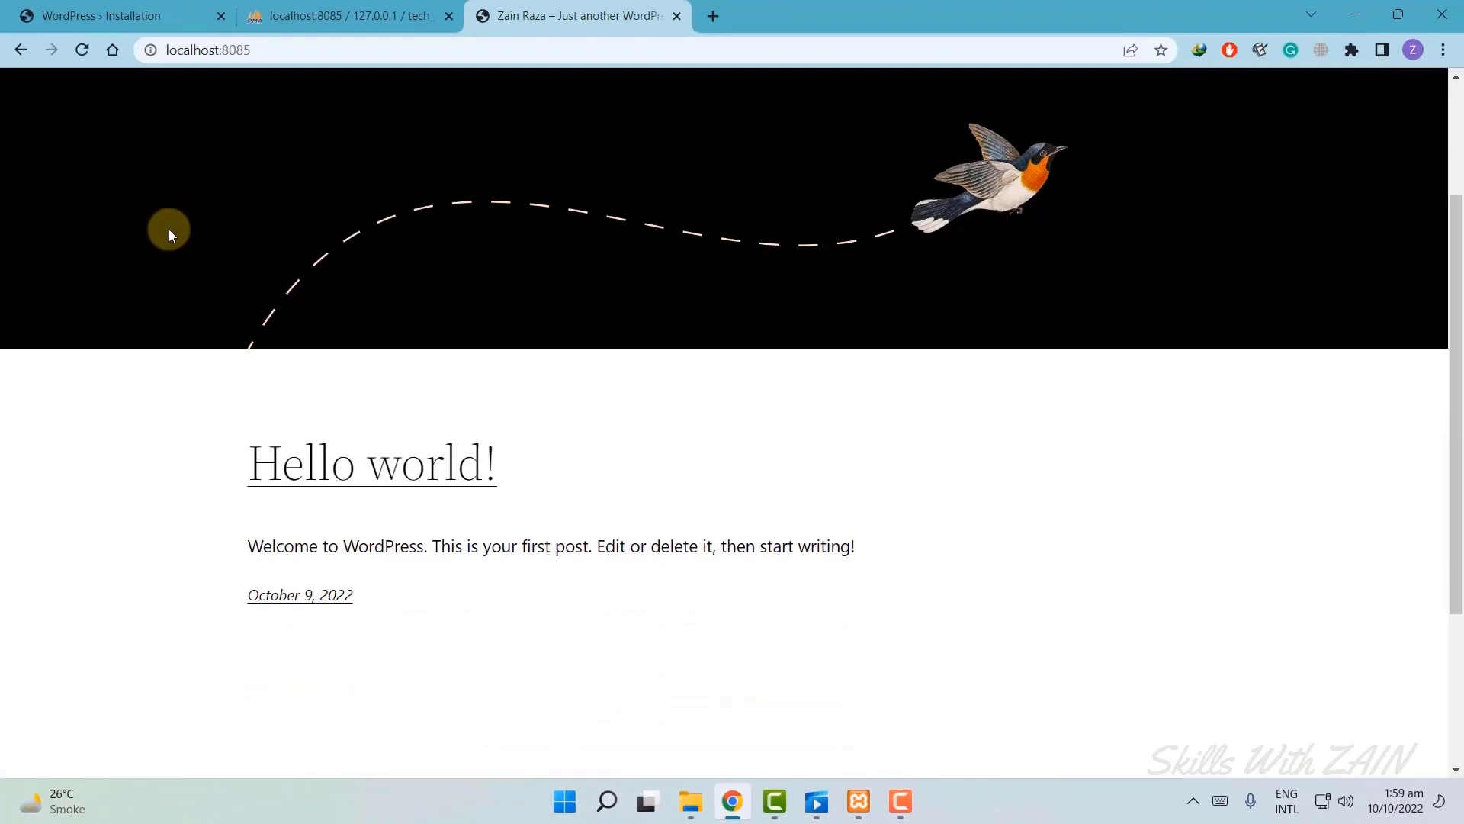
{"action": "scroll", "coordinate": [169, 230], "scroll_direction": "up", "scroll_amount": 3}
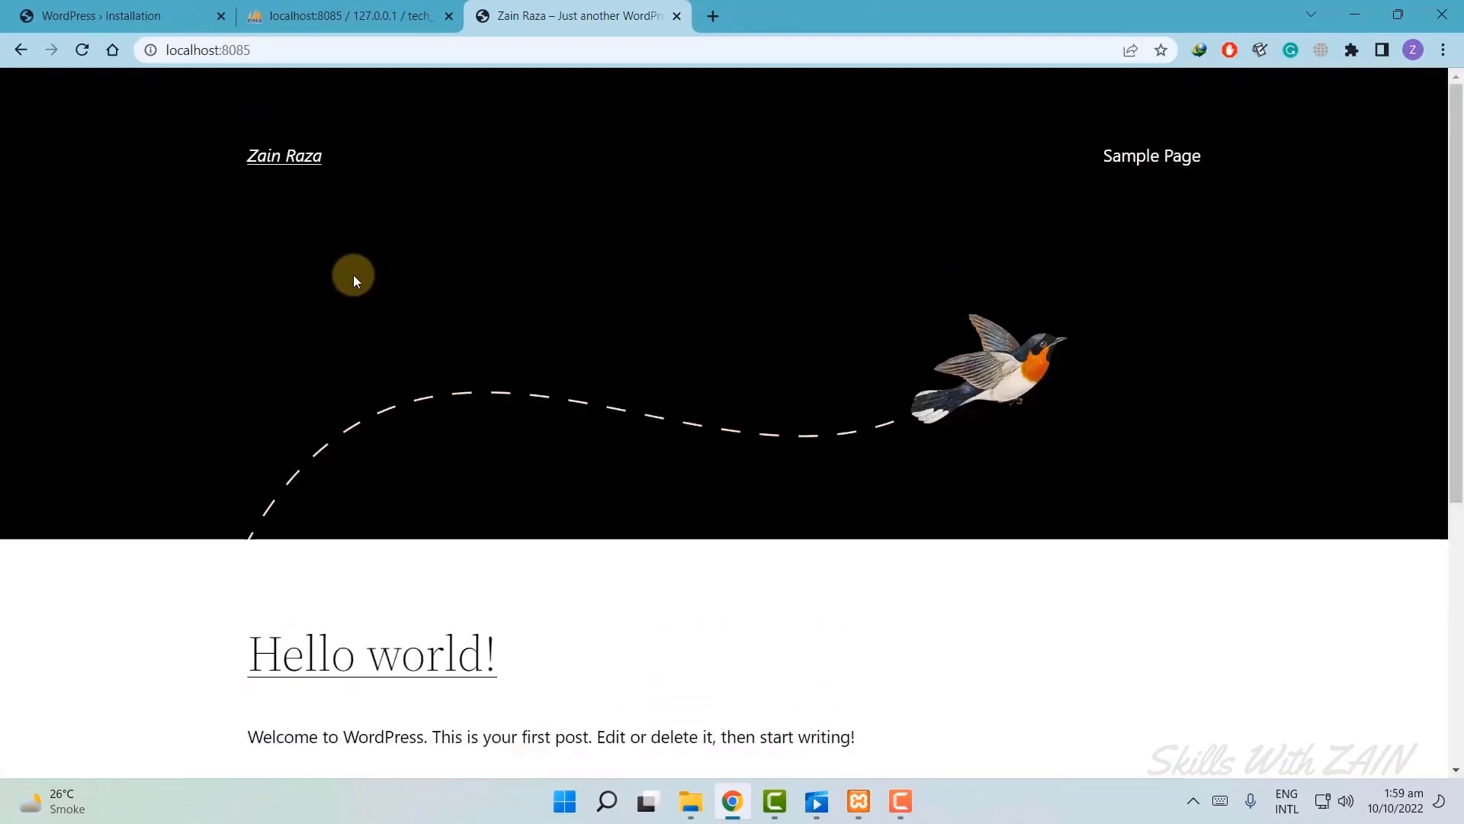
{"action": "scroll", "coordinate": [545, 361], "scroll_direction": "down", "scroll_amount": 2}
{"action": "scroll", "coordinate": [169, 206], "scroll_direction": "up", "scroll_amount": 2}
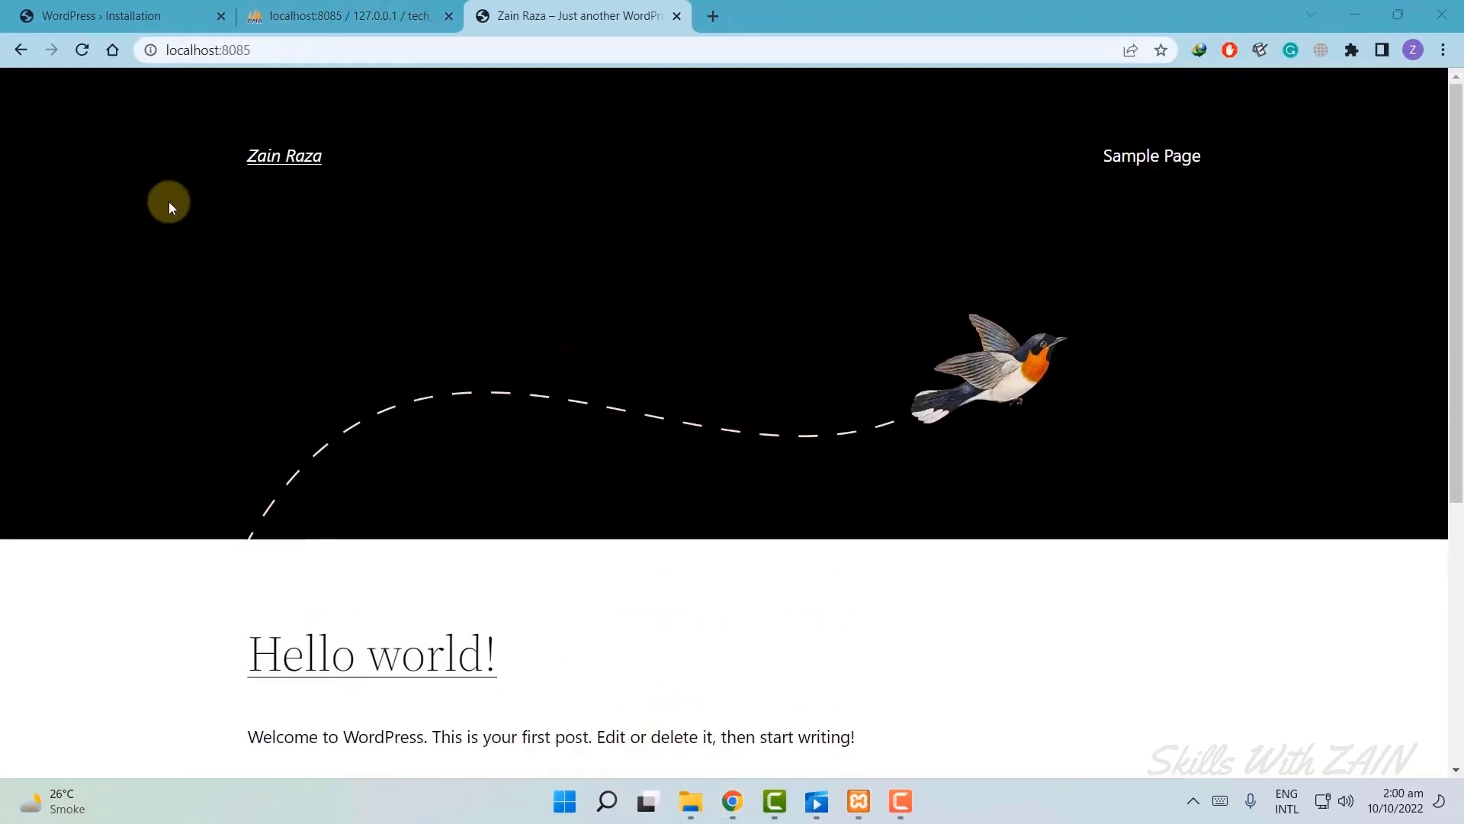
{"action": "left_click", "coordinate": [276, 51]}
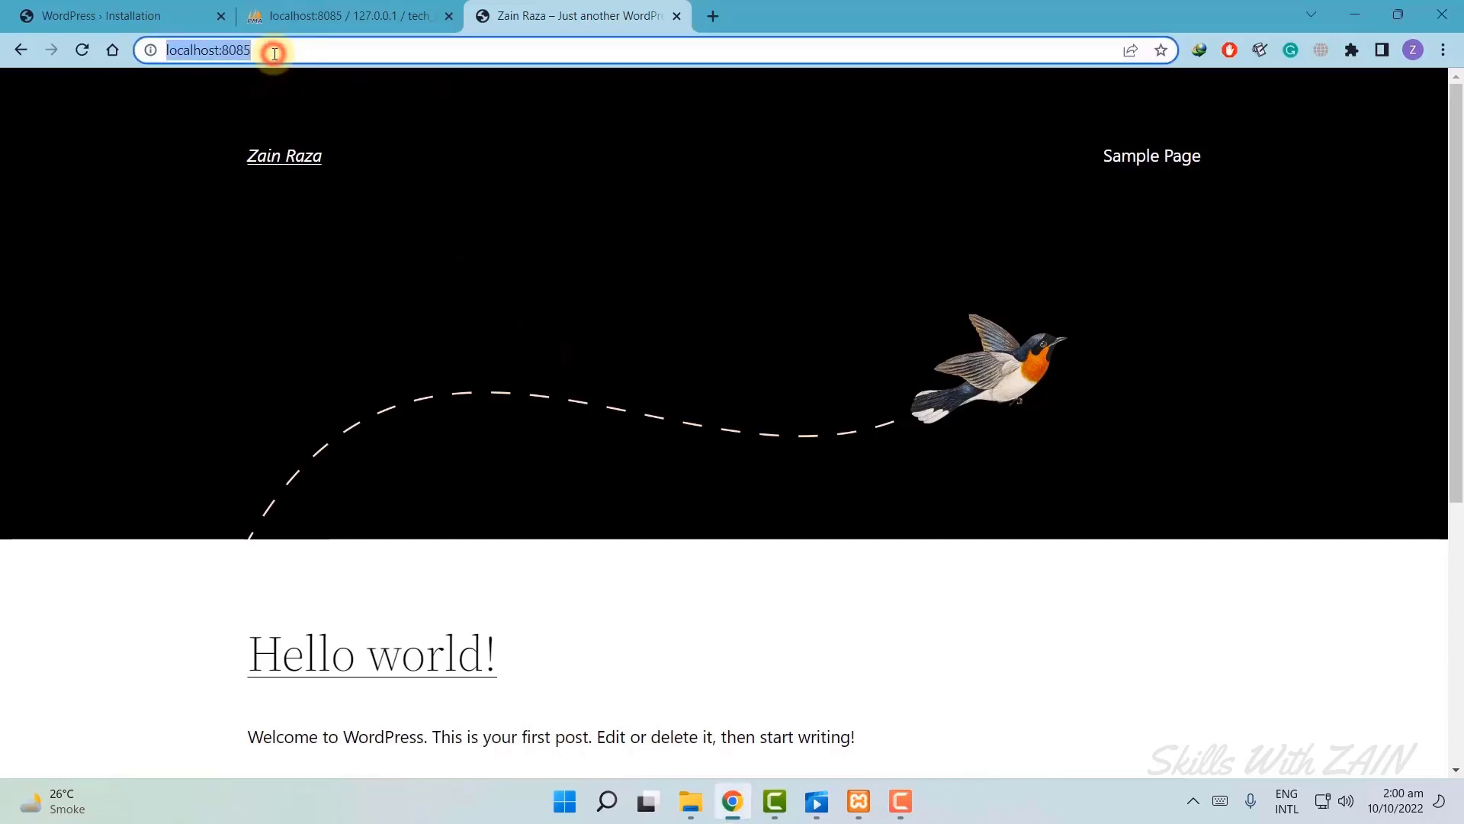
Go to localhost:8085/wp-admin to reach the WordPress login page.
{"action": "left_click", "coordinate": [308, 54]}
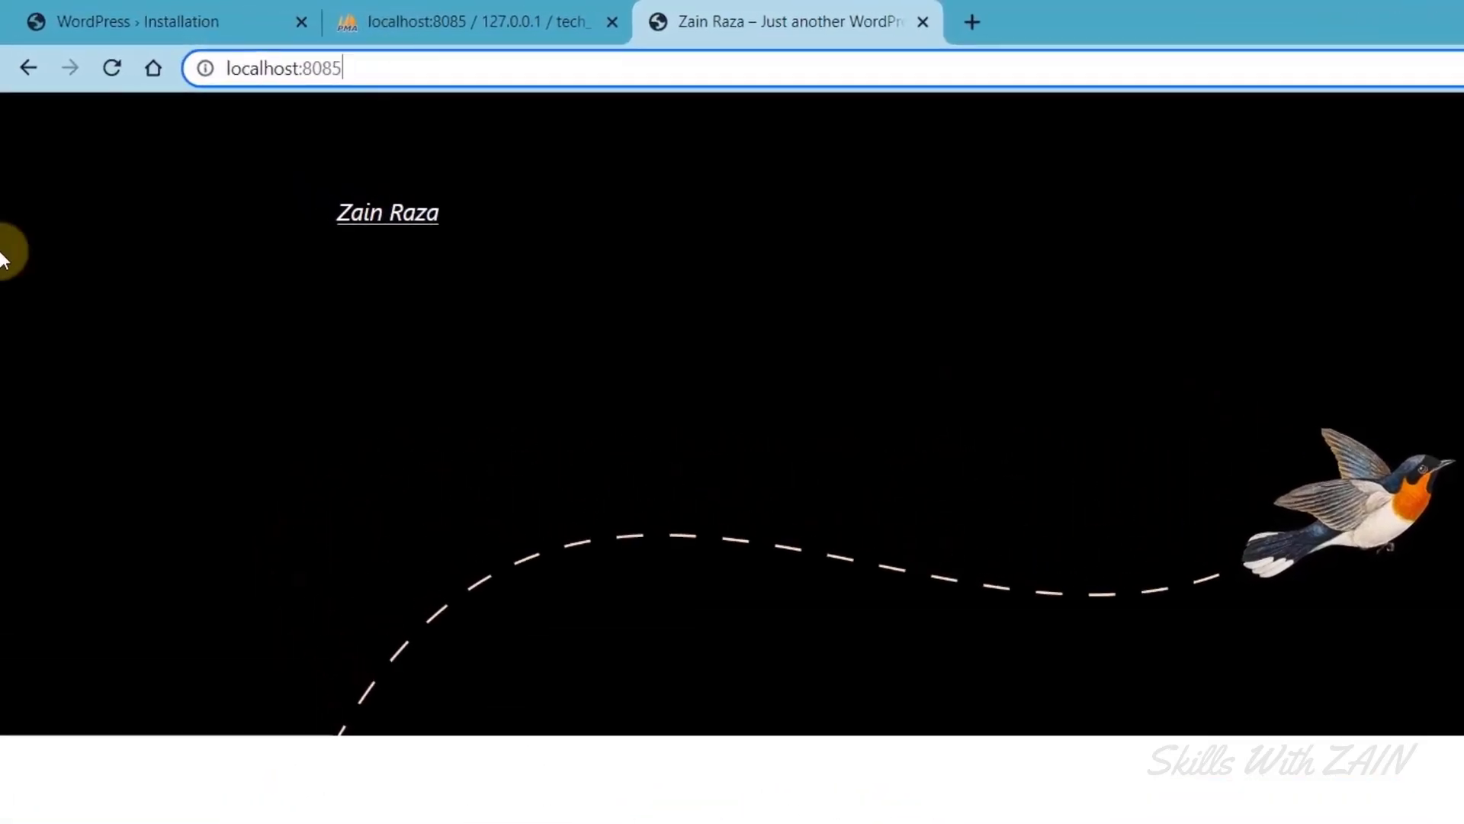
{"action": "type", "text": "/"}
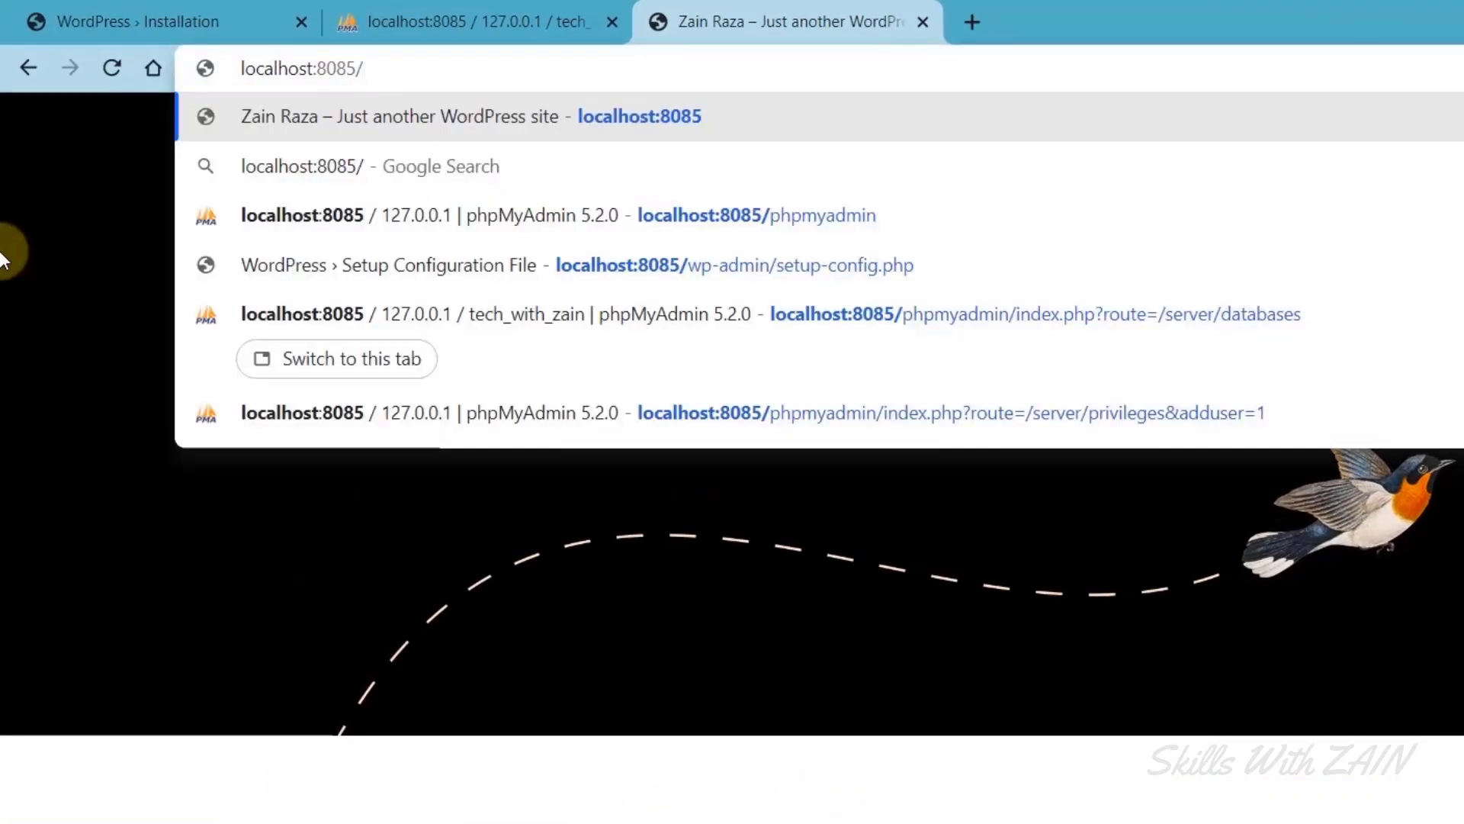
{"action": "type", "text": "wp-admin"}
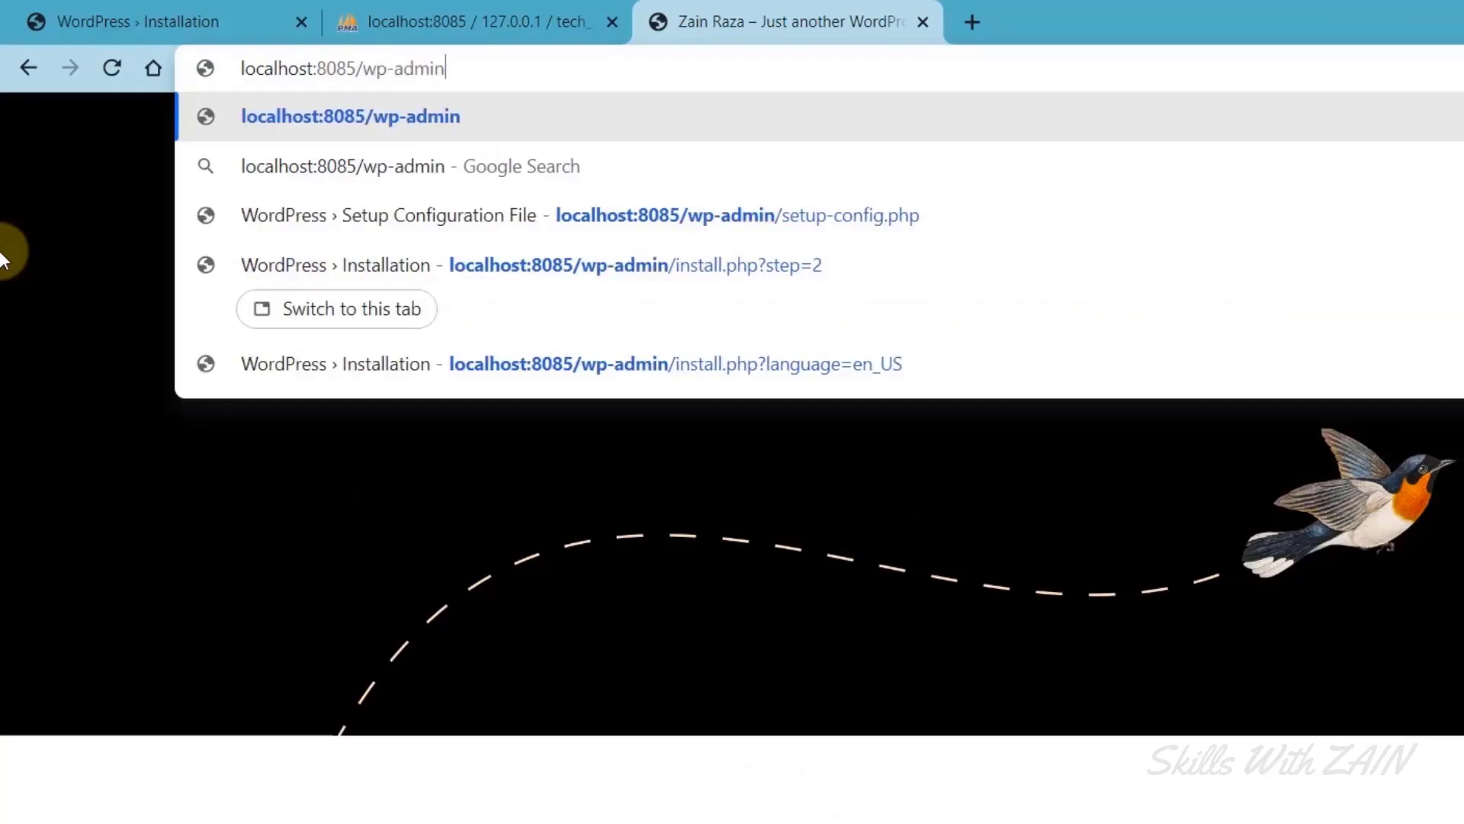
{"action": "key", "text": "Return"}
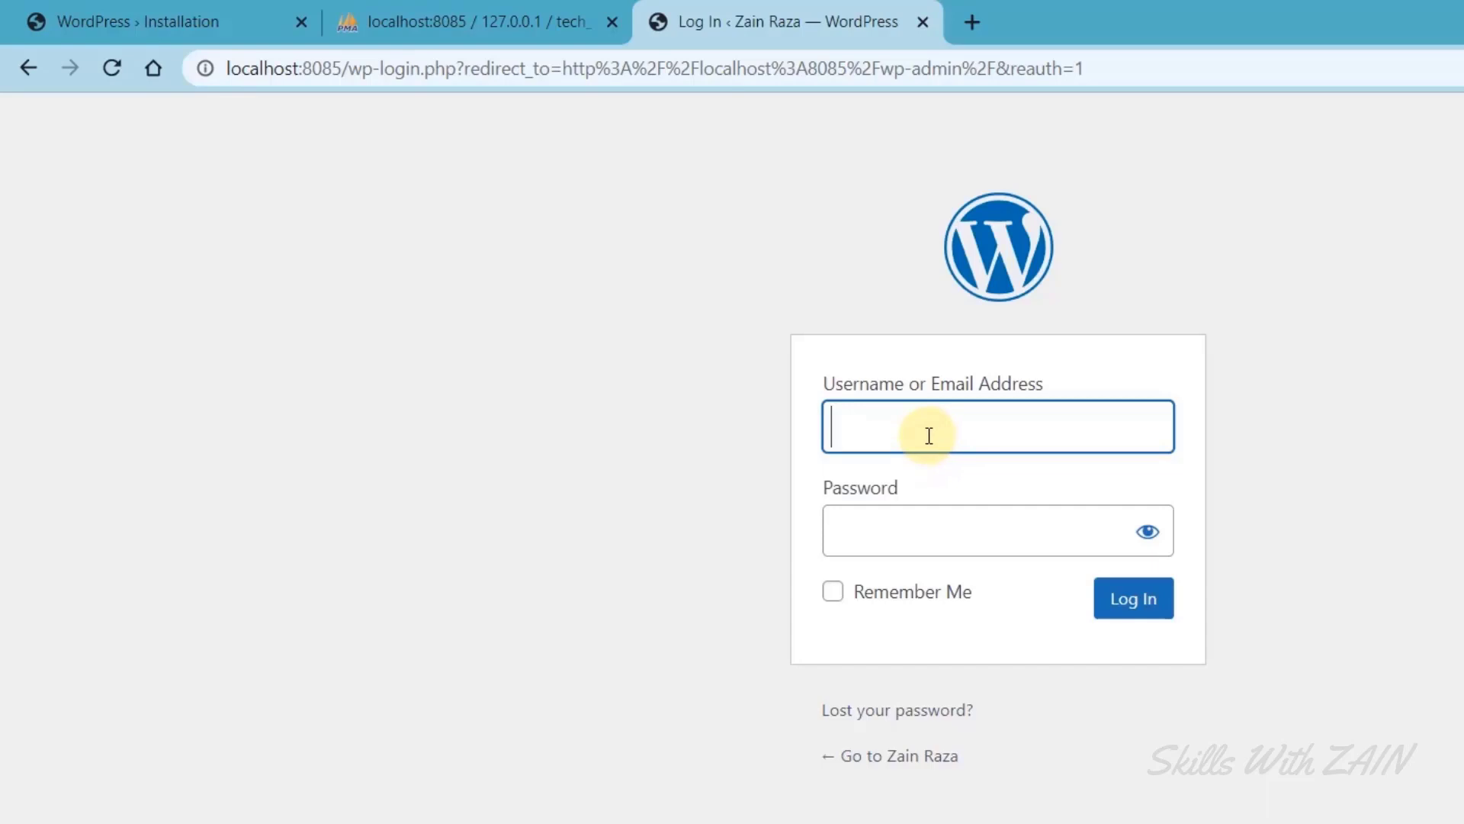
Log in with the admin username and password, with Remember Me ticked.
{"action": "left_click", "coordinate": [929, 436]}
{"action": "type", "text": "Zain"}
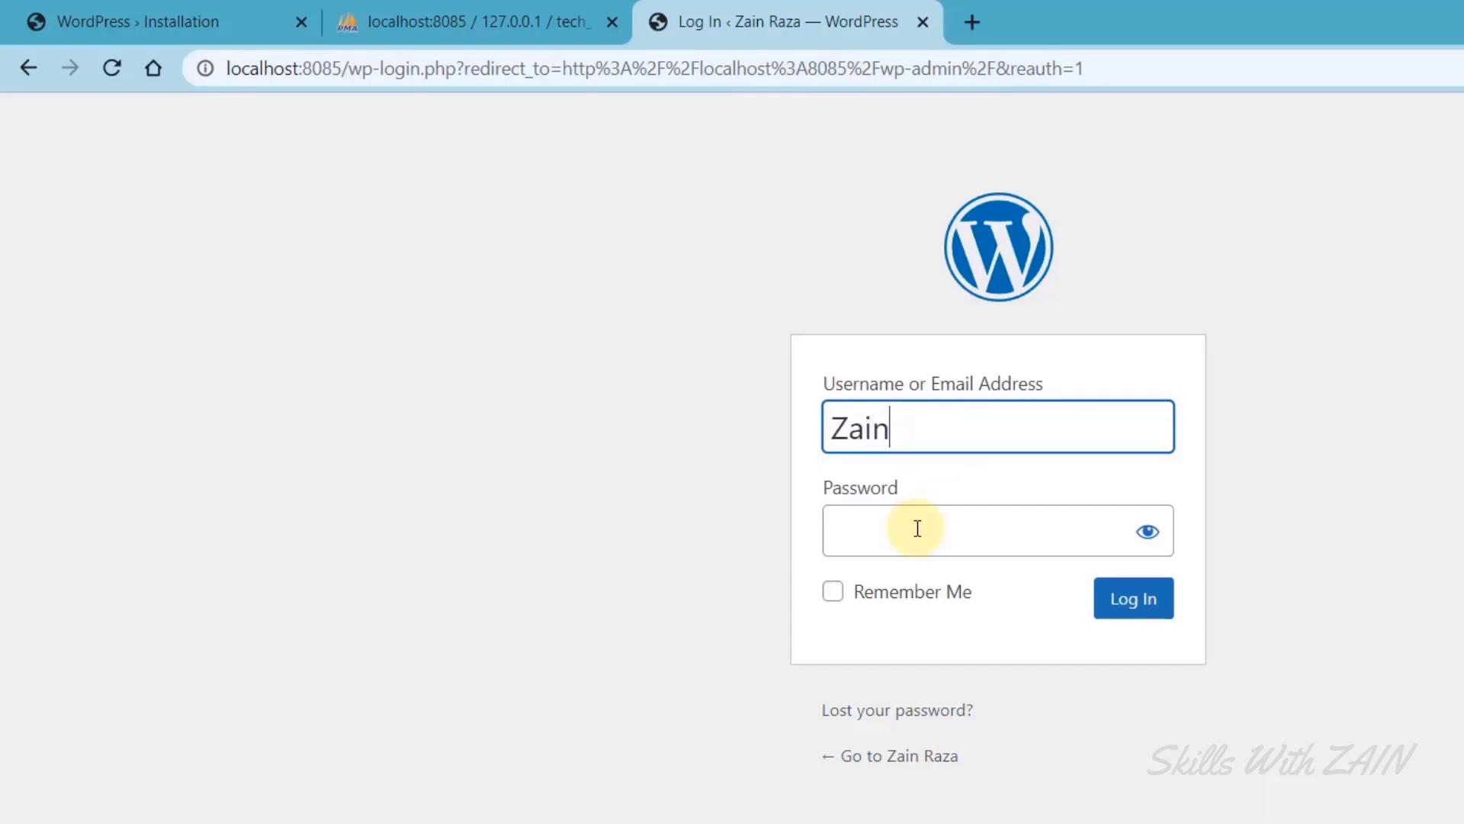
{"action": "left_click", "coordinate": [917, 528]}
{"action": "type", "text": "1234"}
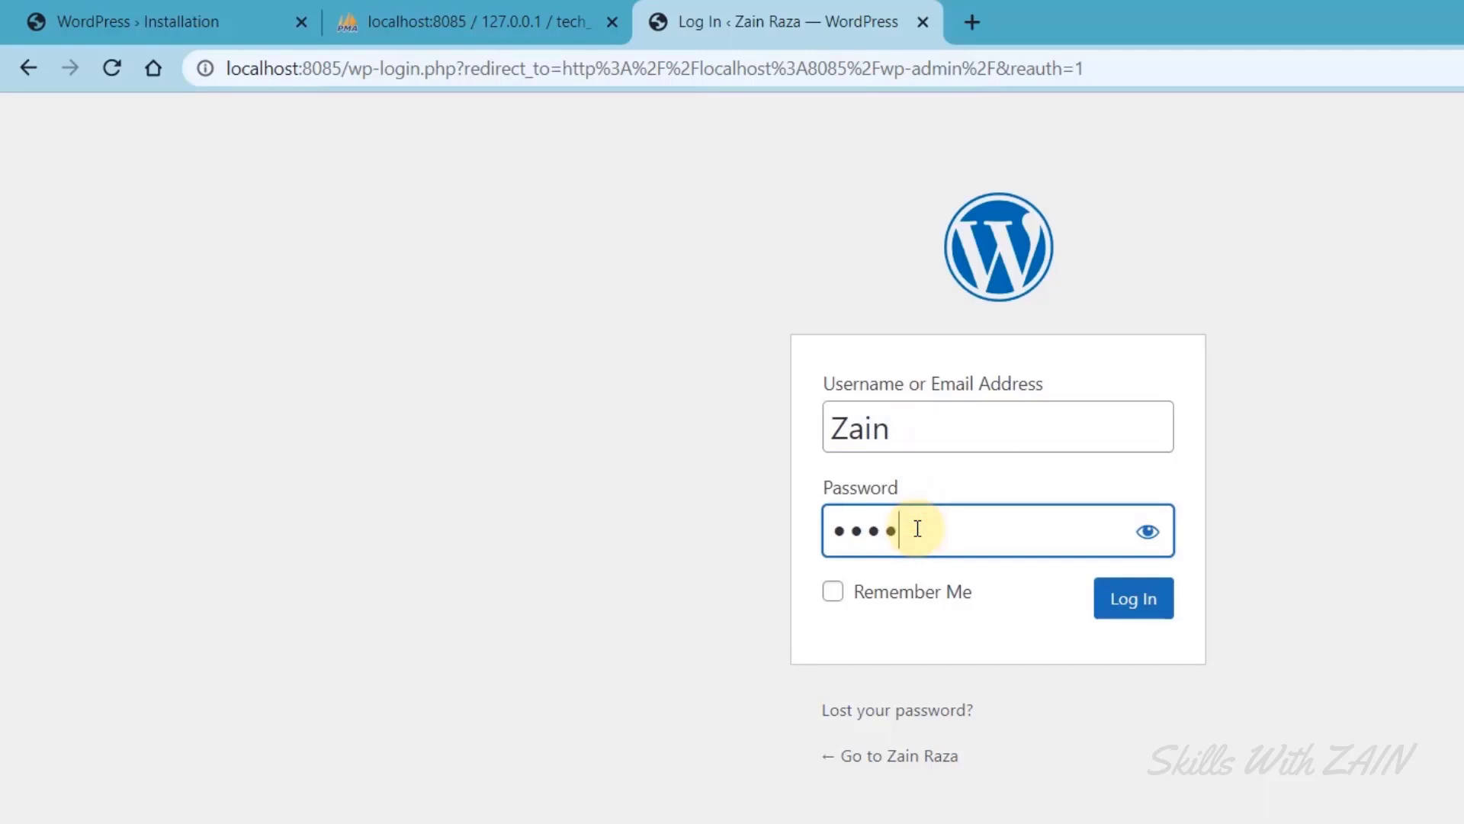
{"action": "type", "text": "5"}
{"action": "left_click", "coordinate": [1147, 530]}
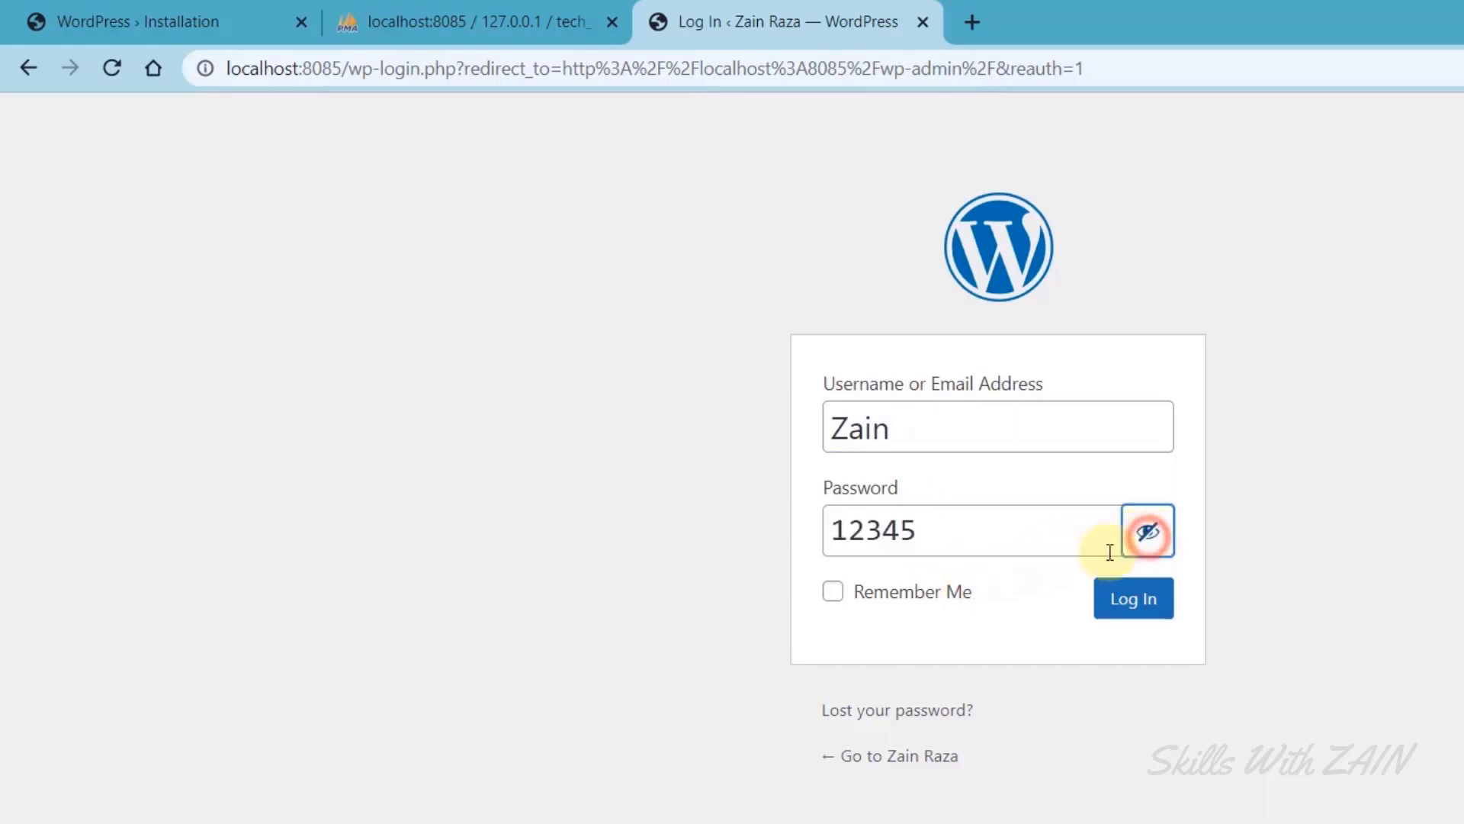
{"action": "left_click", "coordinate": [833, 592]}
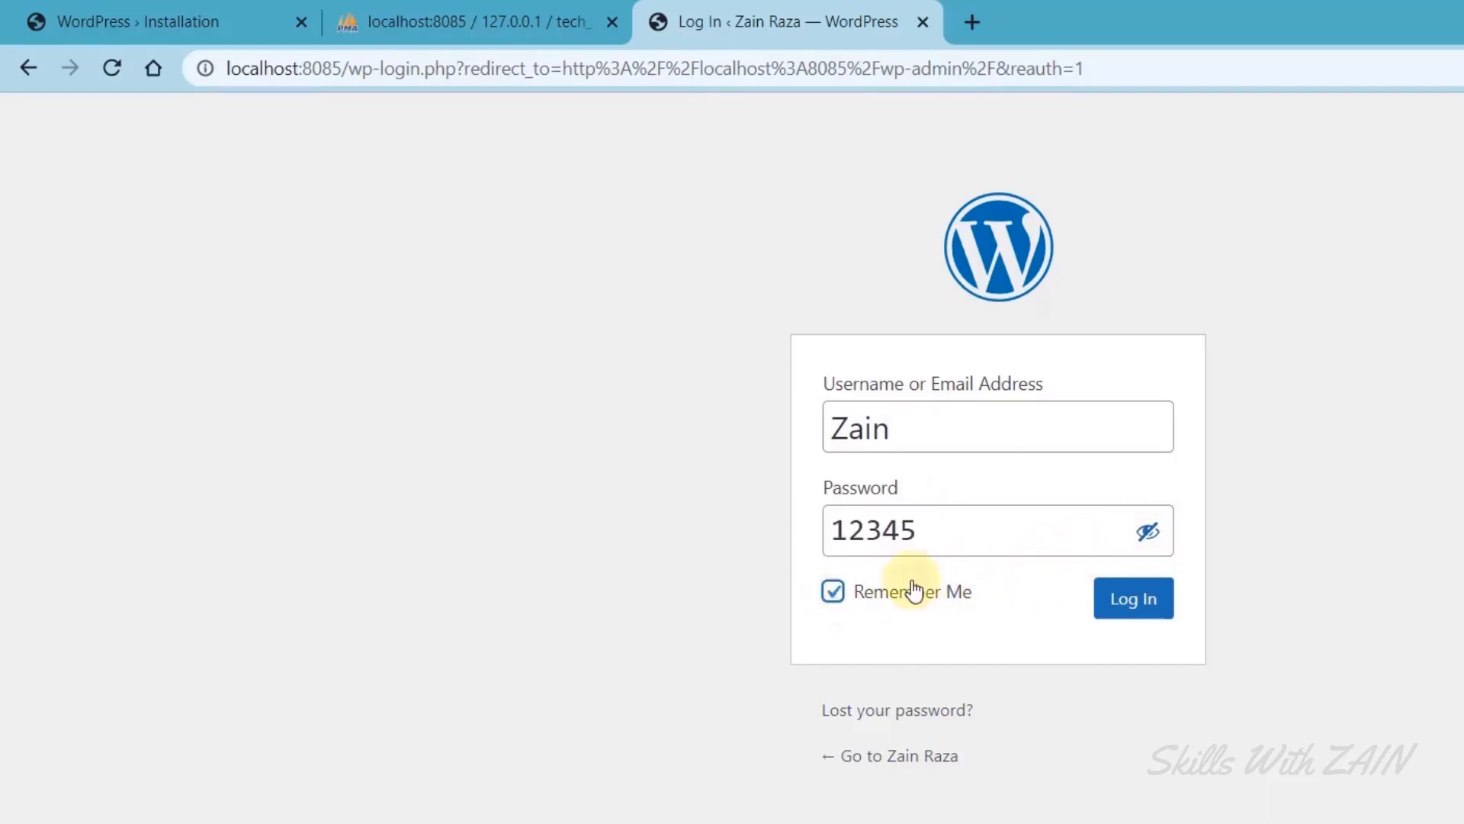
{"action": "left_click", "coordinate": [1134, 610]}
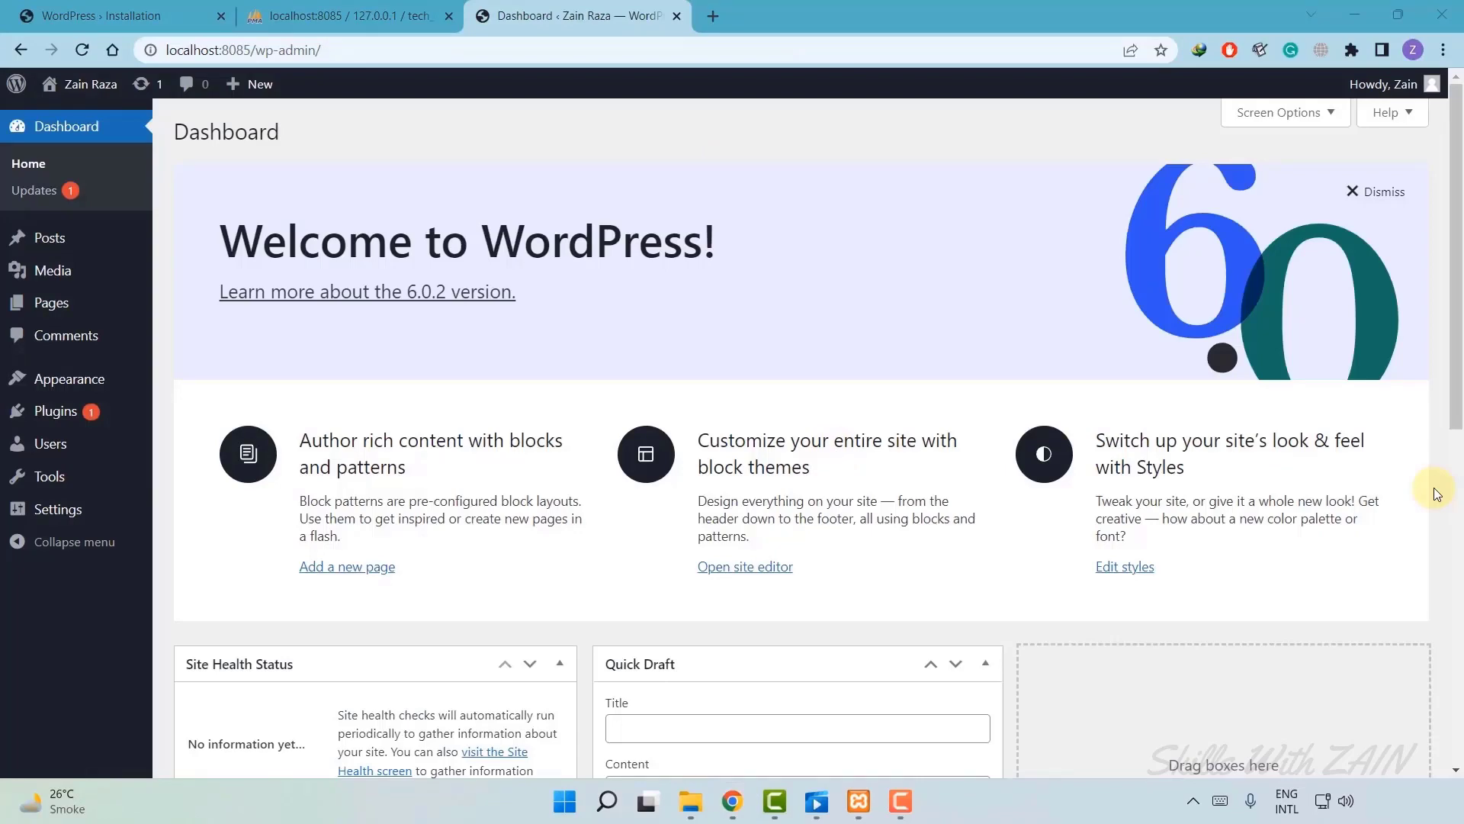
{"action": "mouse_move", "coordinate": [1433, 87]}
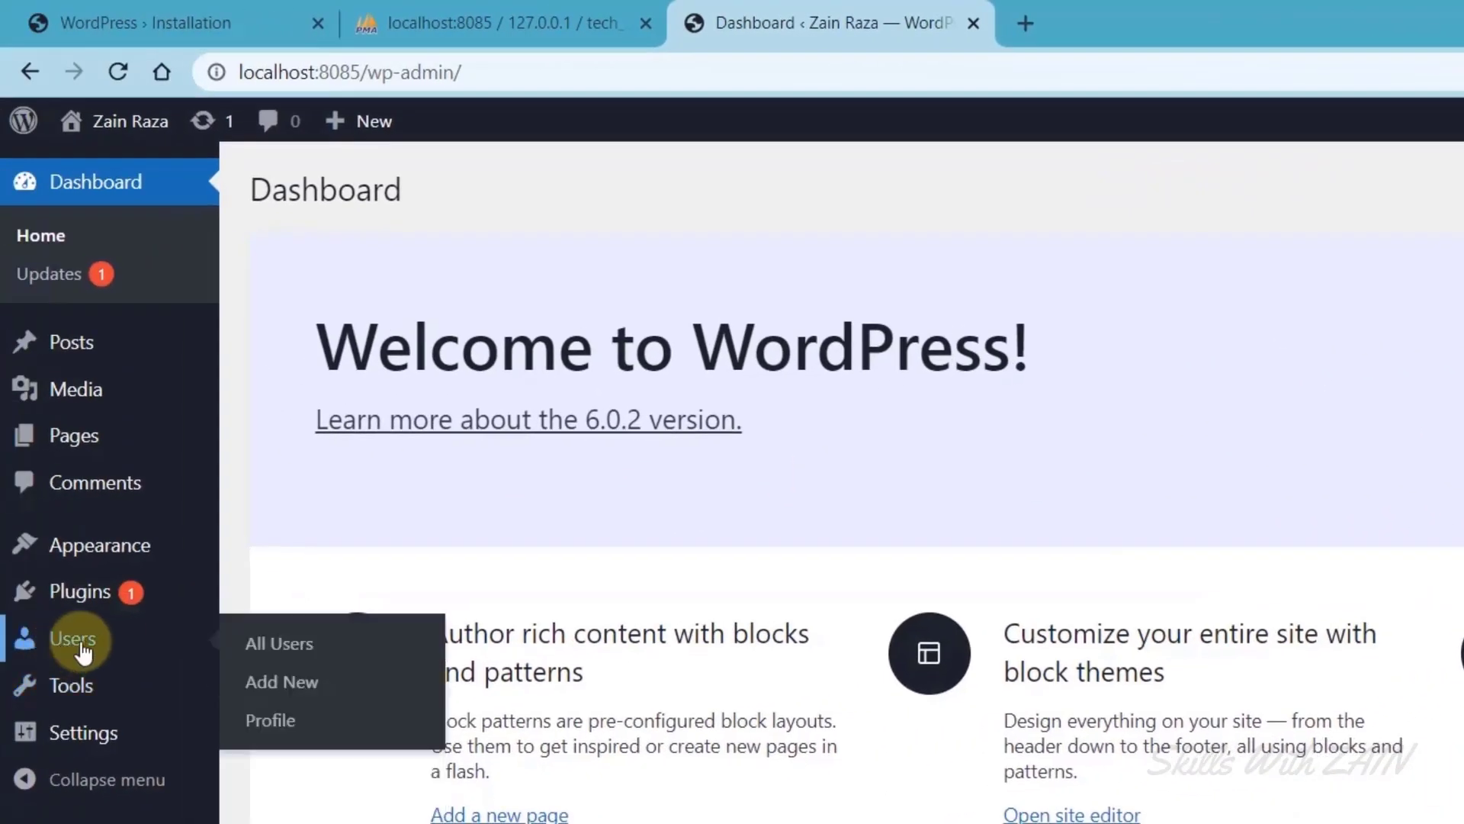
{"action": "left_click", "coordinate": [81, 647]}
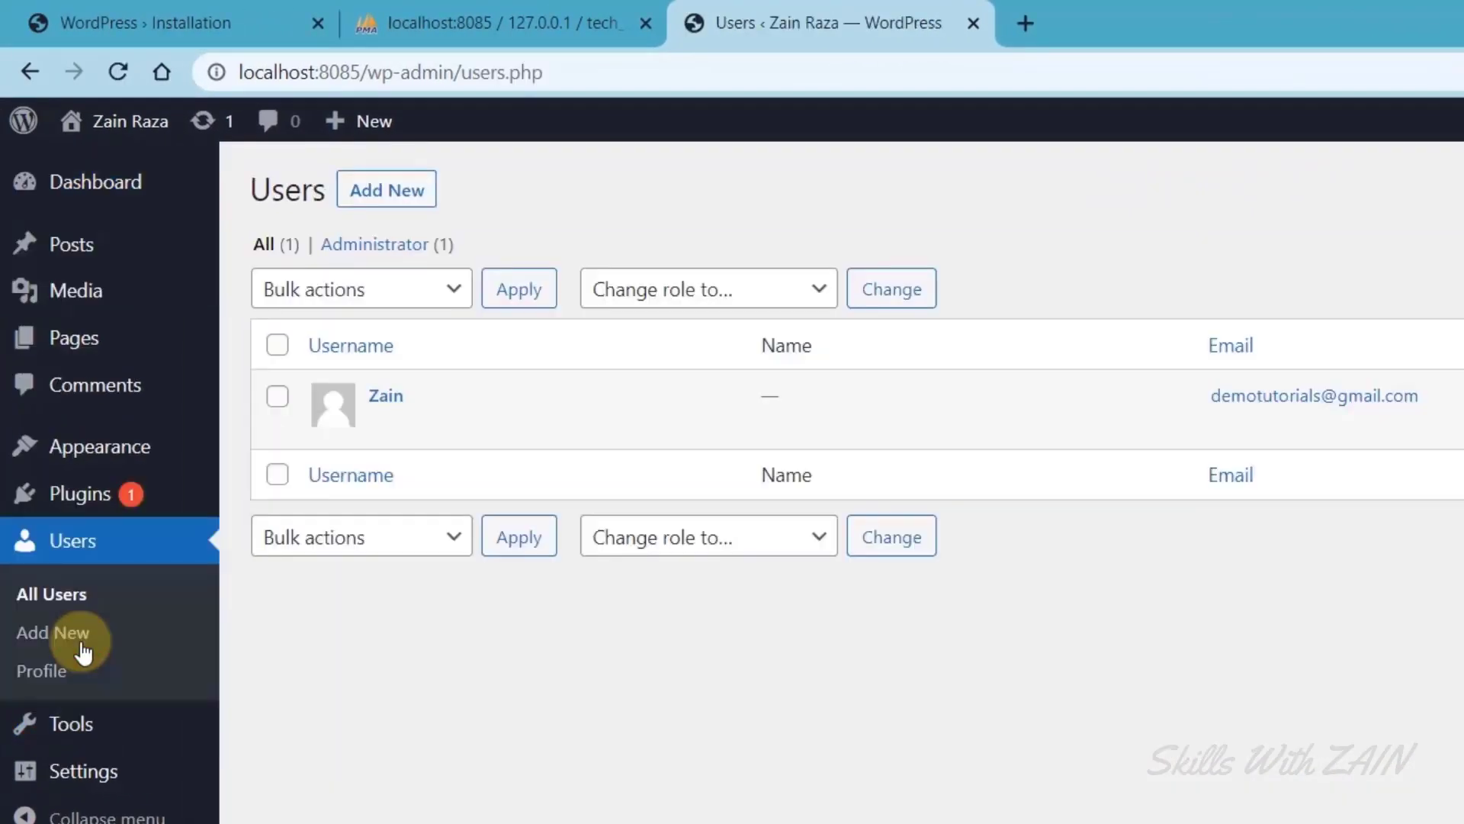
{"action": "left_click_drag", "start_coordinate": [1182, 396], "coordinate": [1440, 399]}
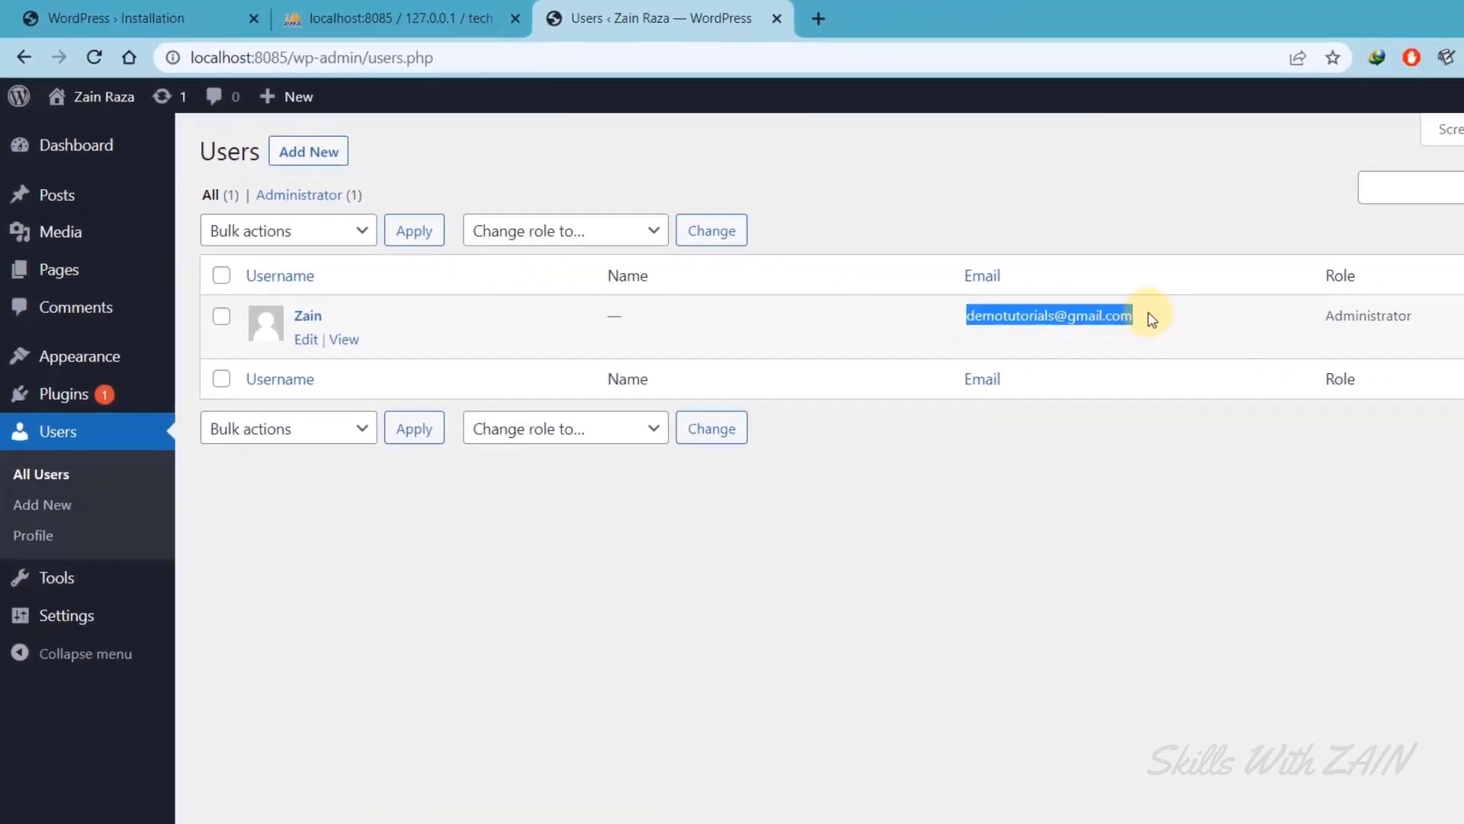
{"action": "left_click", "coordinate": [680, 677]}
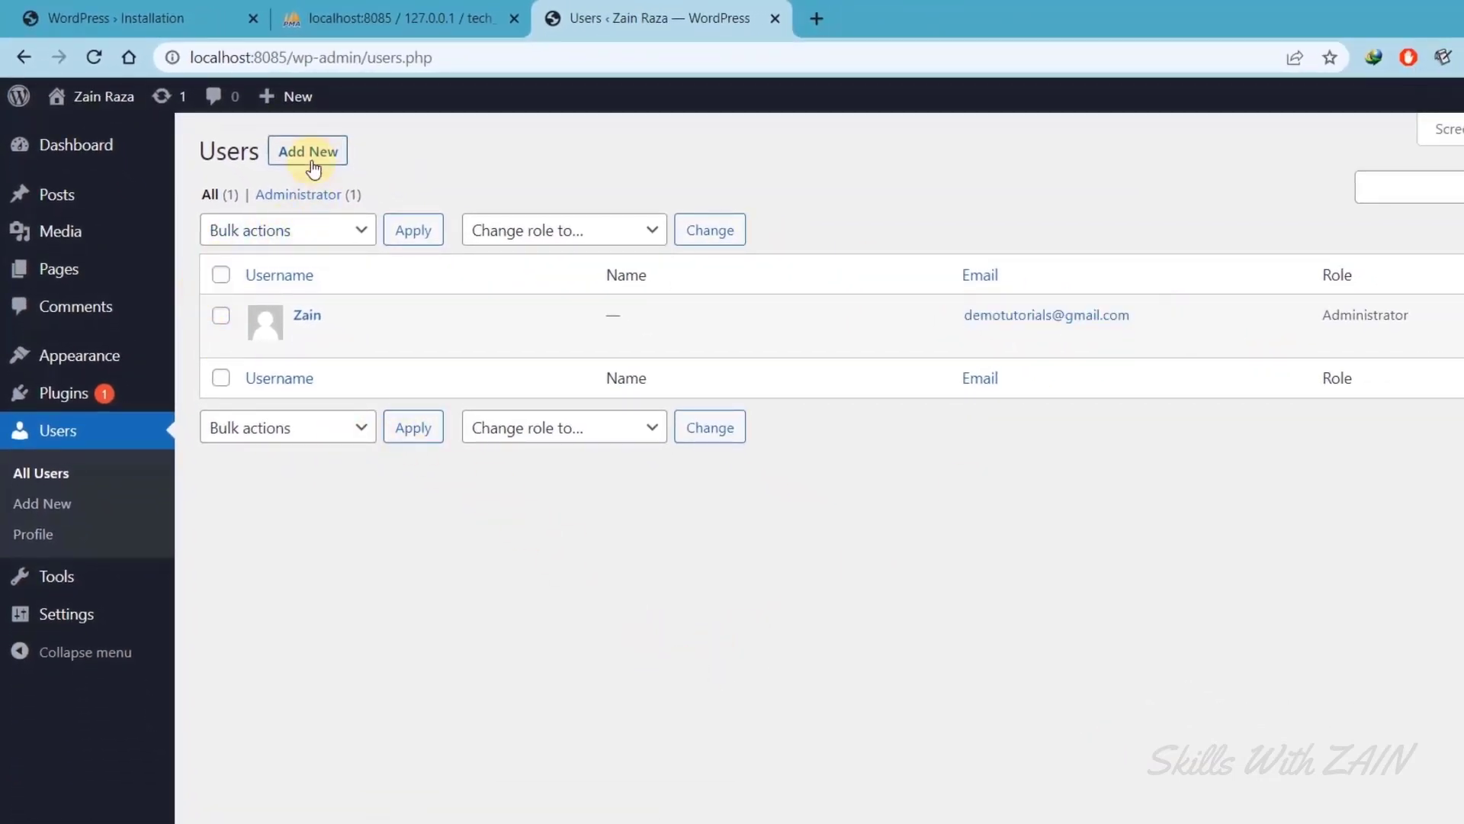
{"action": "left_click", "coordinate": [36, 533]}
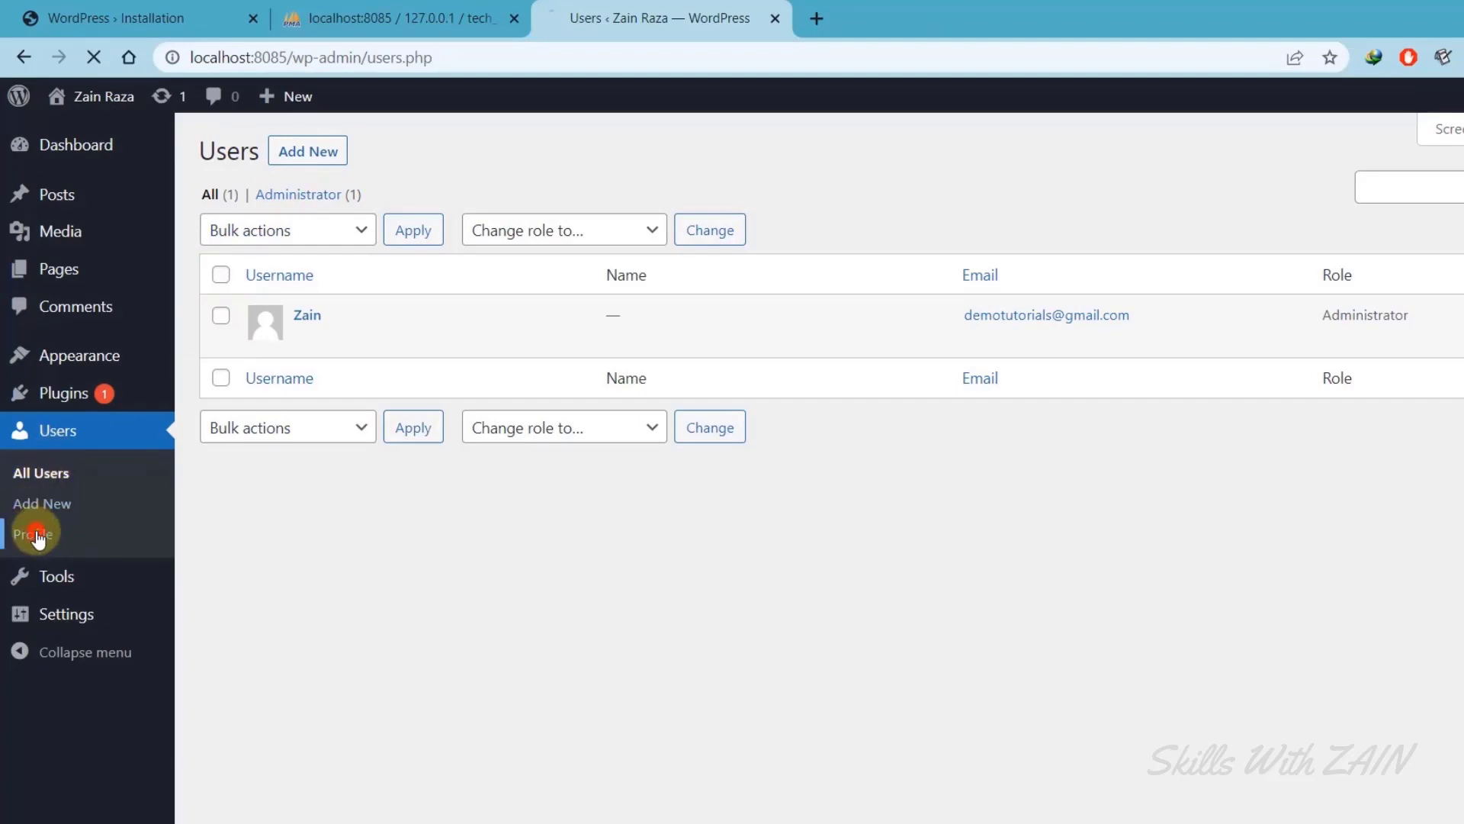
{"action": "scroll", "coordinate": [305, 505], "scroll_direction": "down", "scroll_amount": 10}
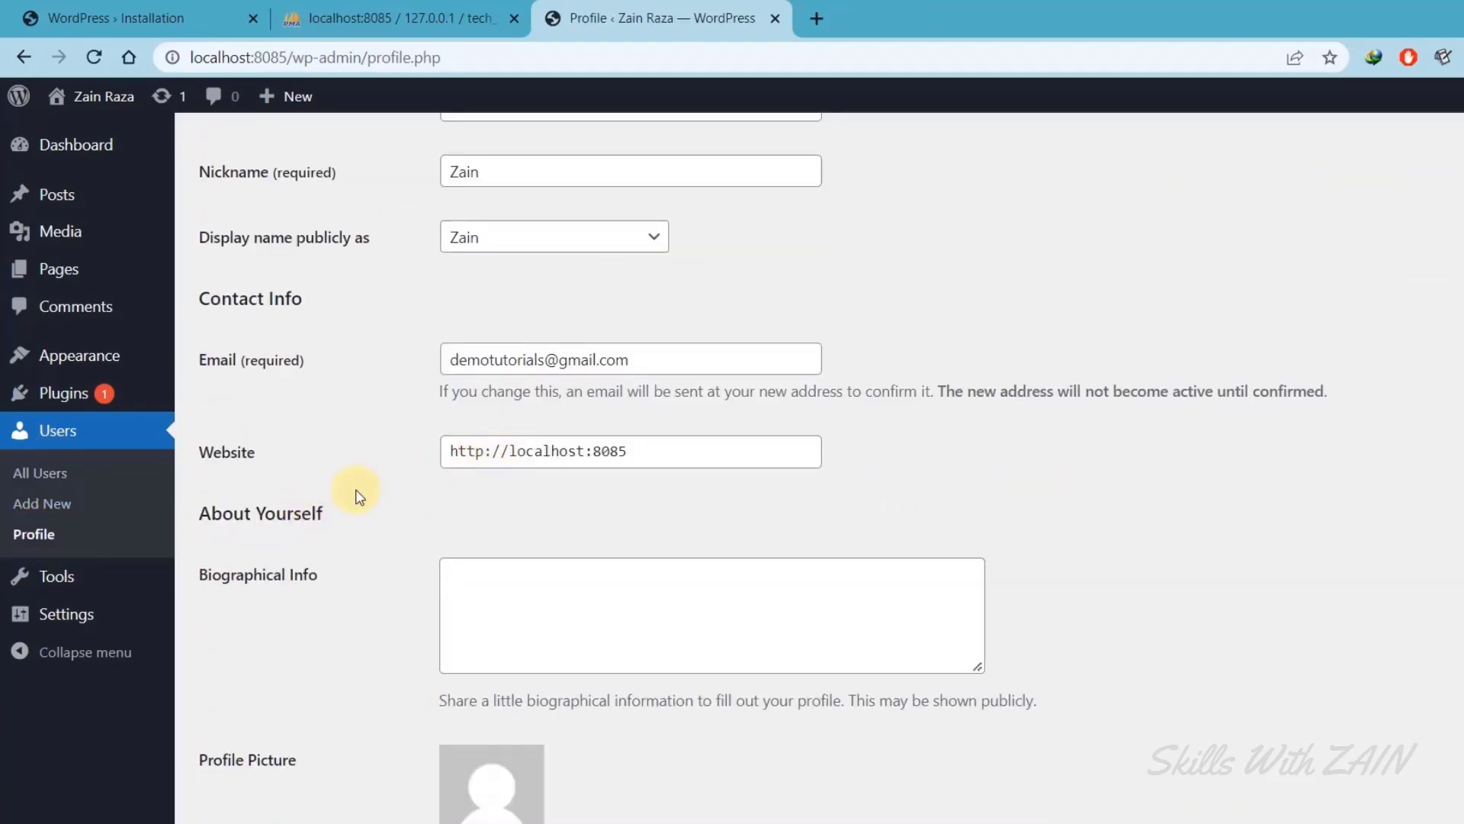
{"action": "scroll", "coordinate": [360, 497], "scroll_direction": "down", "scroll_amount": 7}
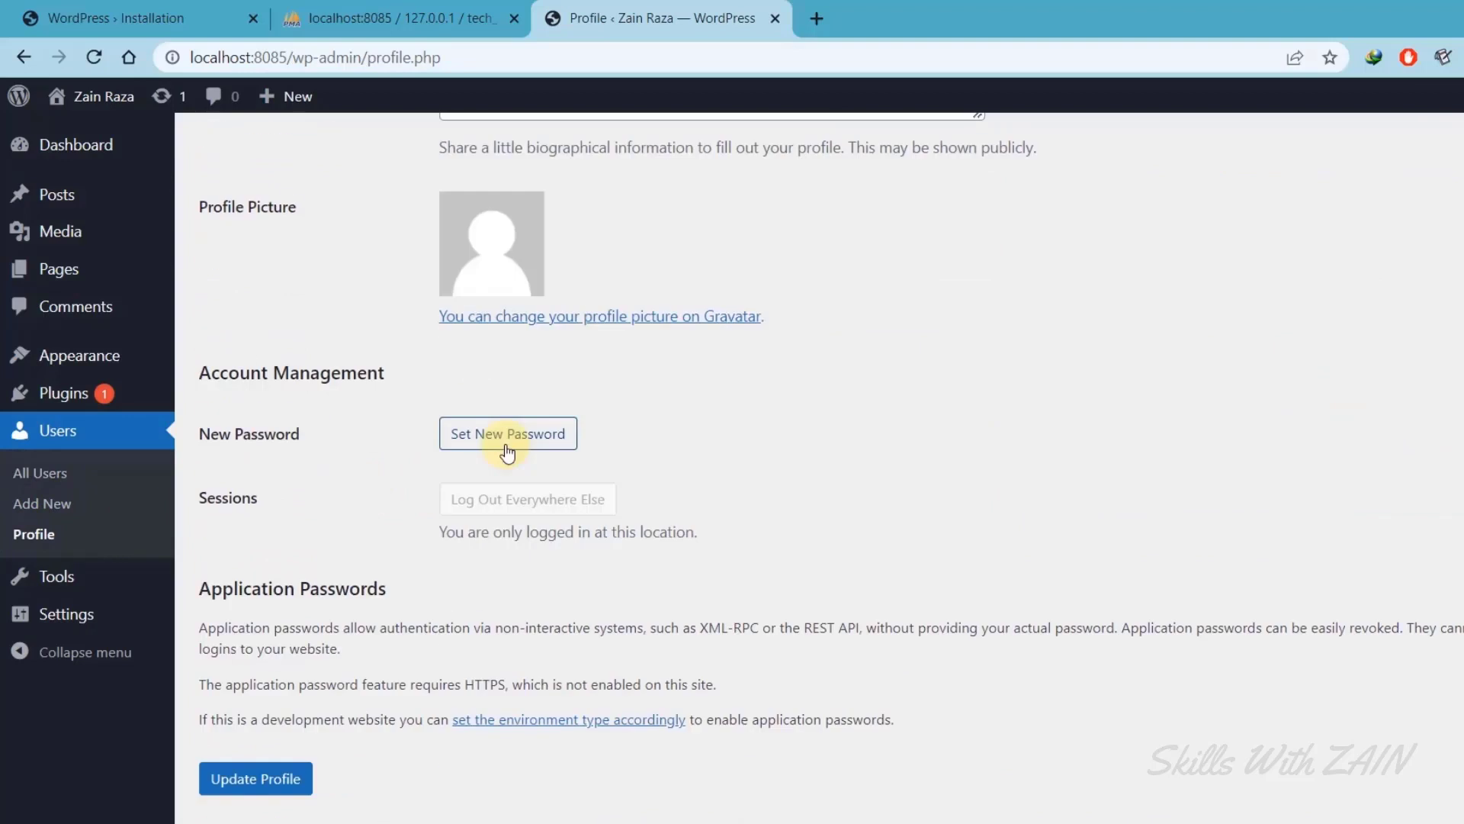
{"action": "left_click_drag", "start_coordinate": [196, 204], "coordinate": [487, 243]}
{"action": "left_click", "coordinate": [317, 279]}
{"action": "scroll", "coordinate": [317, 359], "scroll_direction": "up", "scroll_amount": 12}
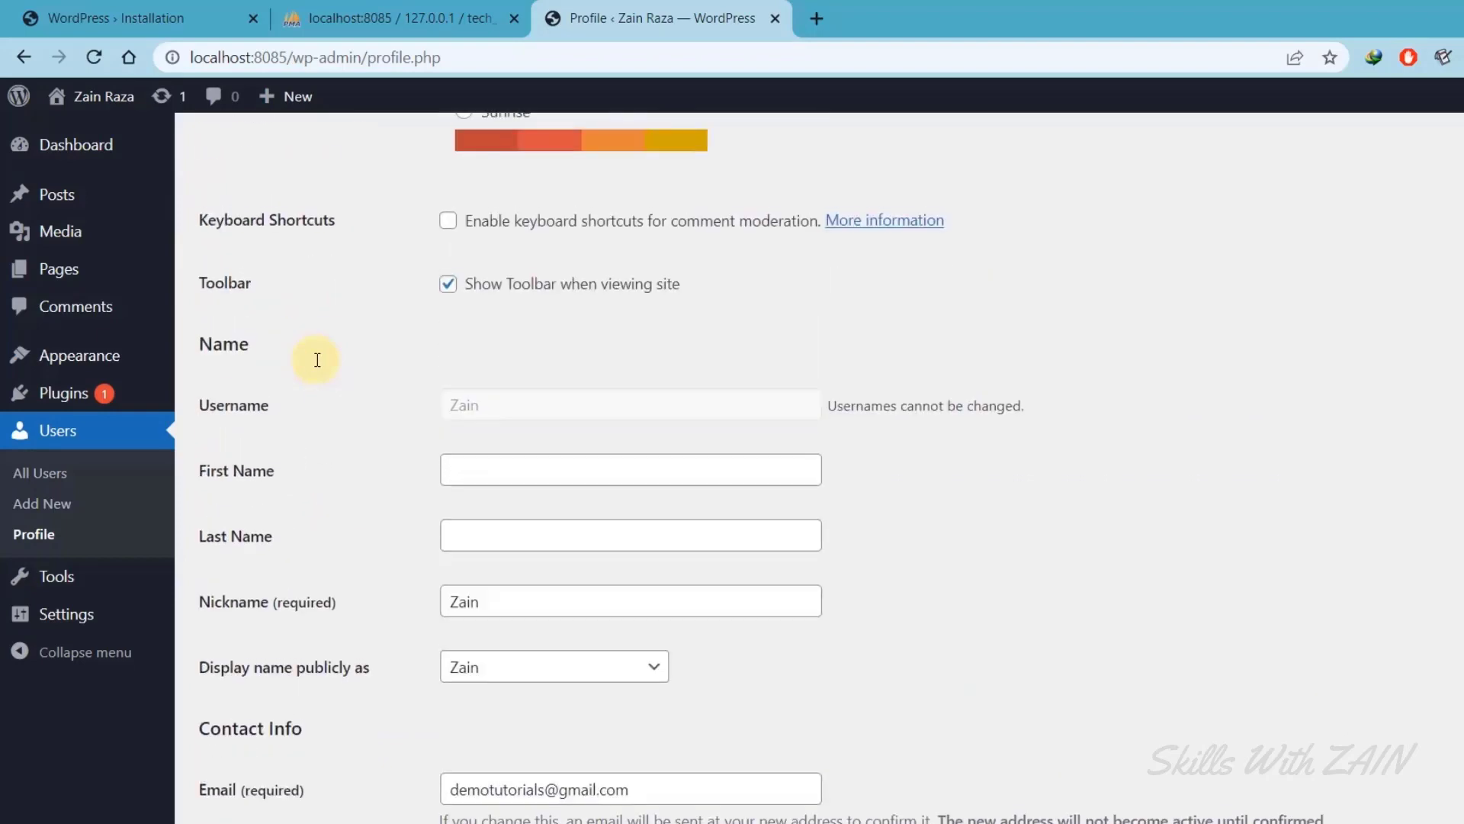
{"action": "left_click", "coordinate": [93, 153]}
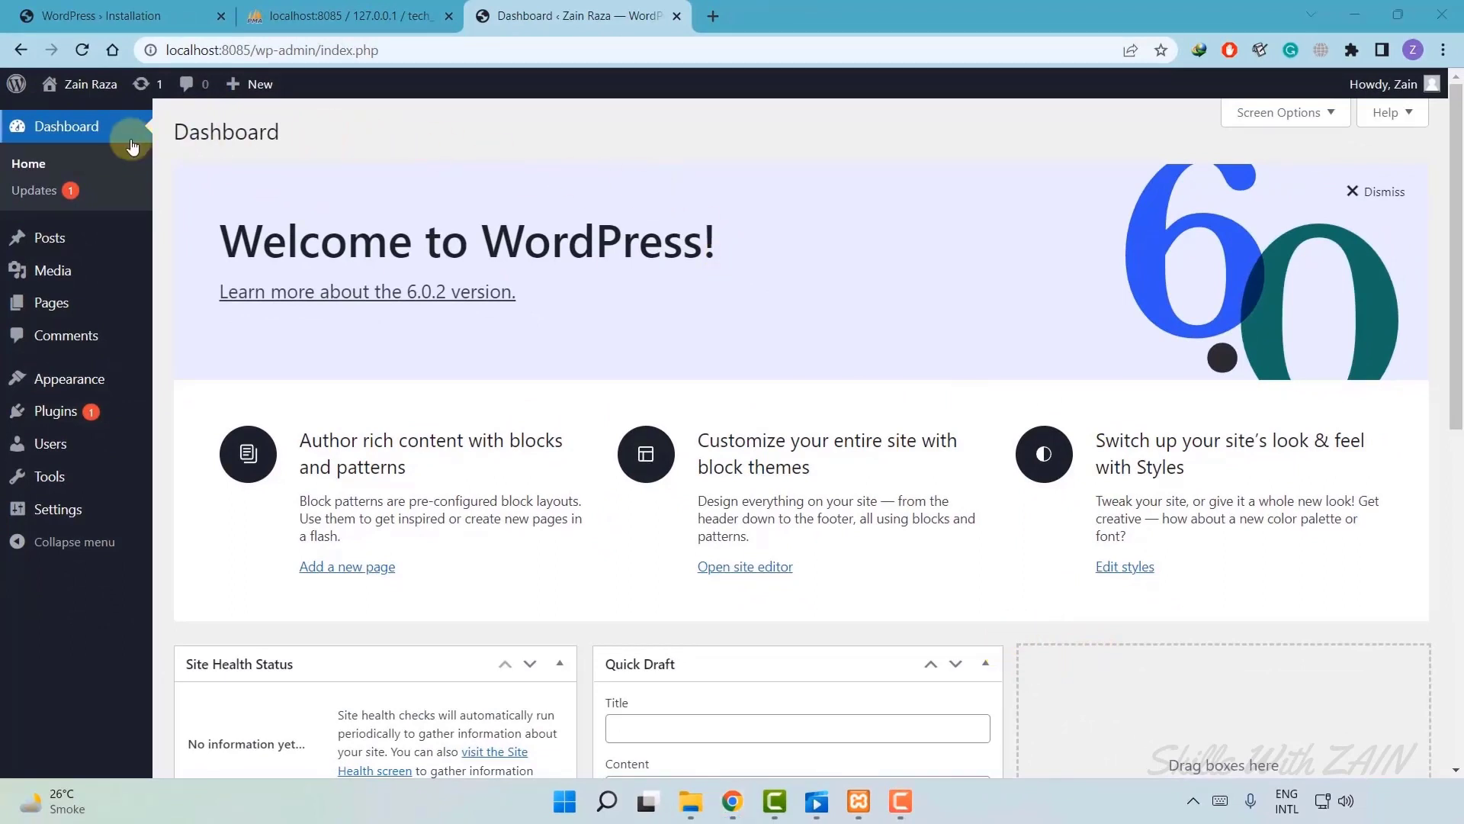
{"action": "mouse_move", "coordinate": [91, 86]}
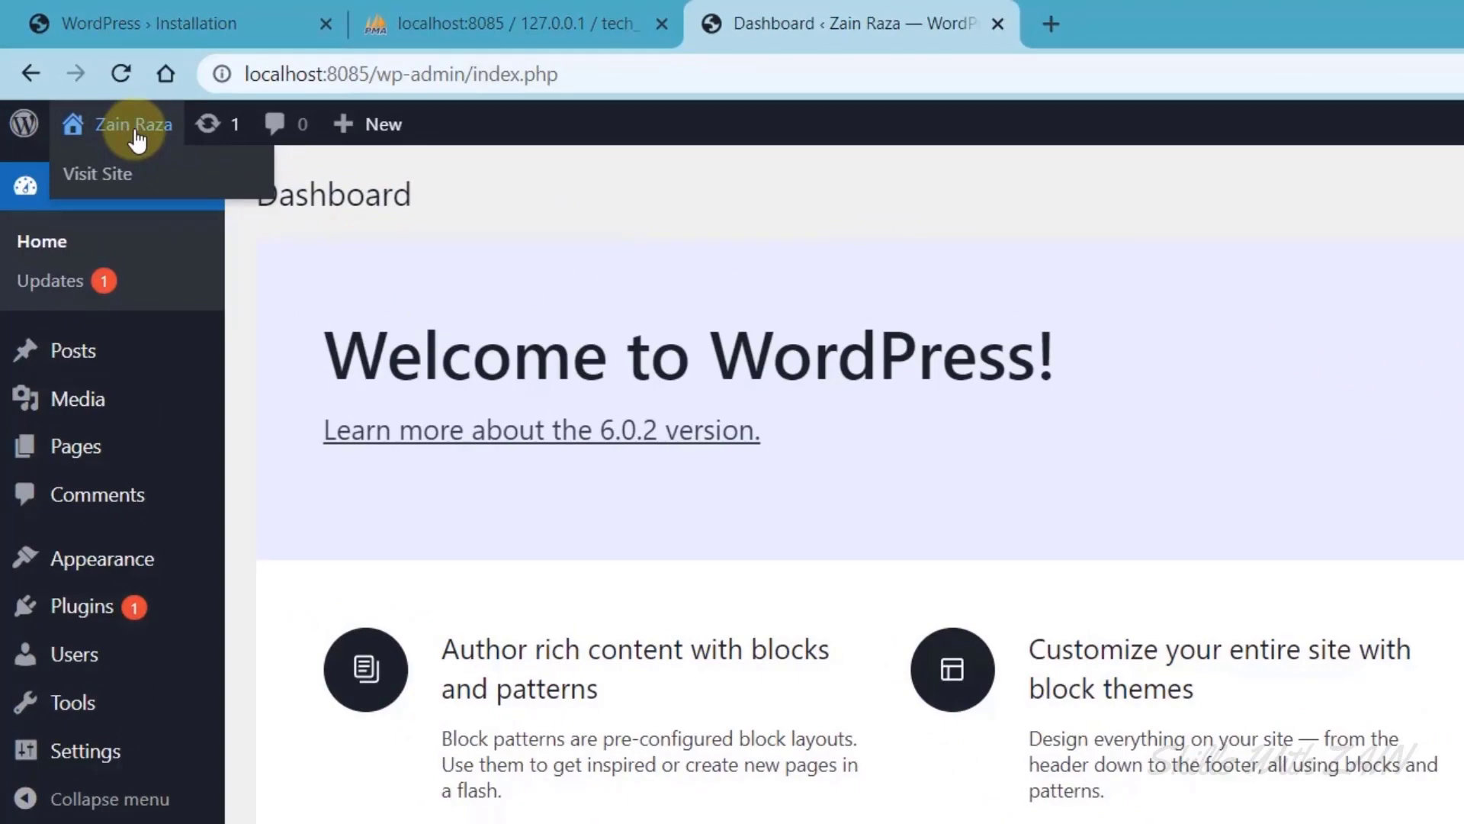
{"action": "right_click", "coordinate": [101, 192]}
{"action": "left_click", "coordinate": [141, 203]}
{"action": "left_click", "coordinate": [1187, 23]}
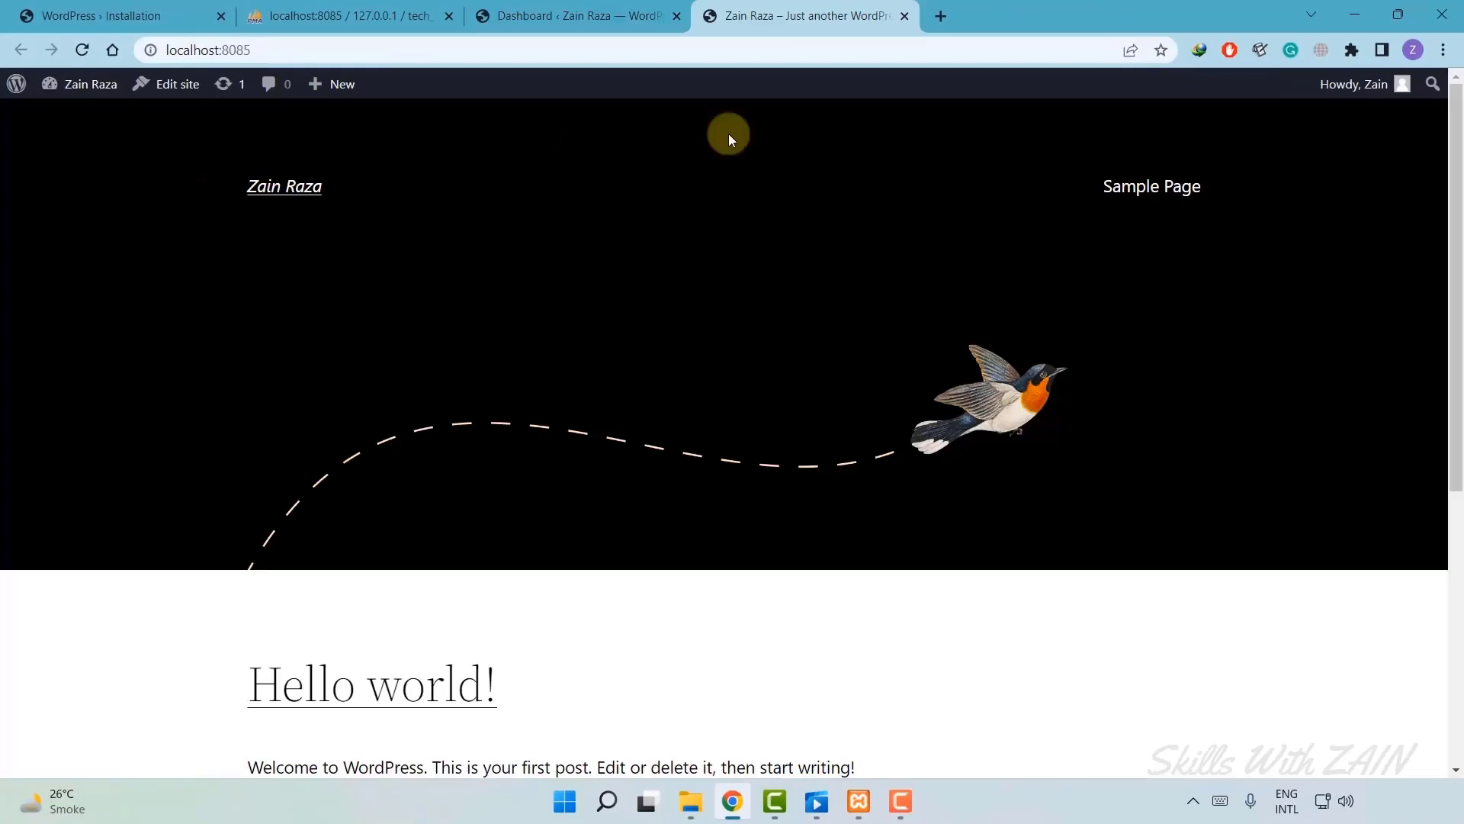
{"action": "scroll", "coordinate": [752, 474], "scroll_direction": "down", "scroll_amount": 3}
{"action": "scroll", "coordinate": [885, 569], "scroll_direction": "up", "scroll_amount": 3}
{"action": "left_click", "coordinate": [859, 801]}
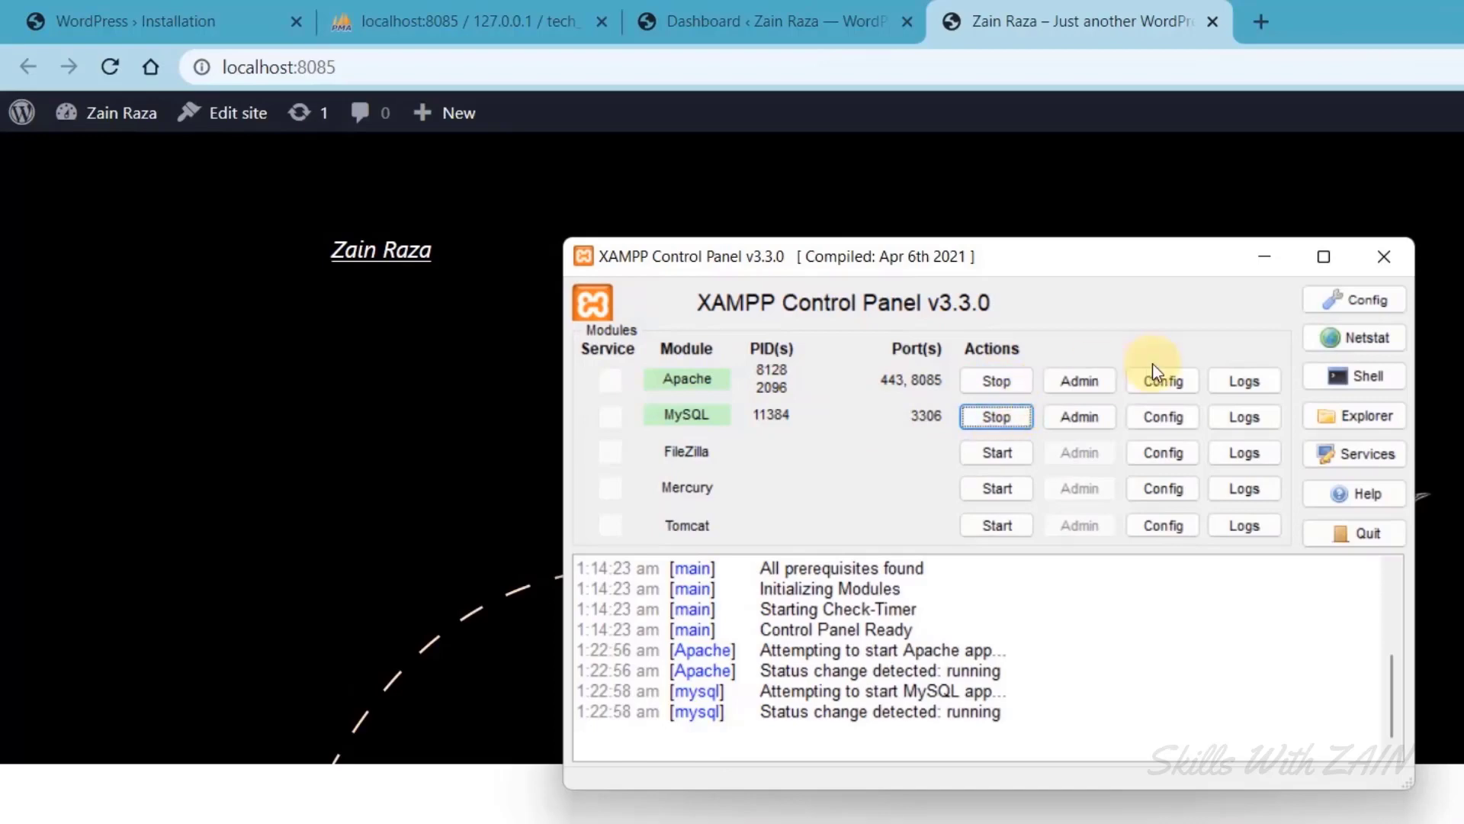
{"action": "left_click", "coordinate": [429, 301]}
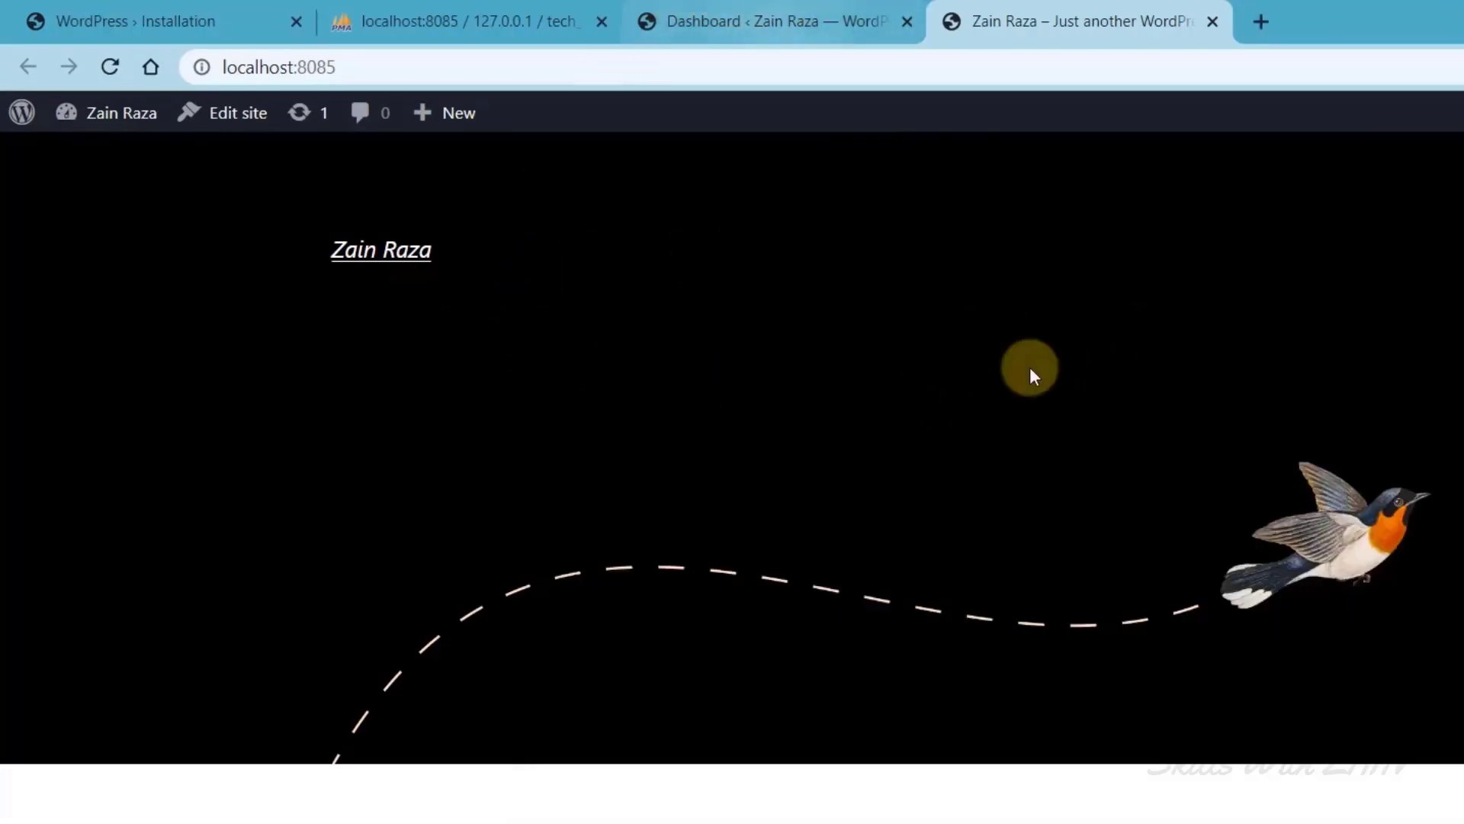
{"action": "left_click", "coordinate": [698, 15]}
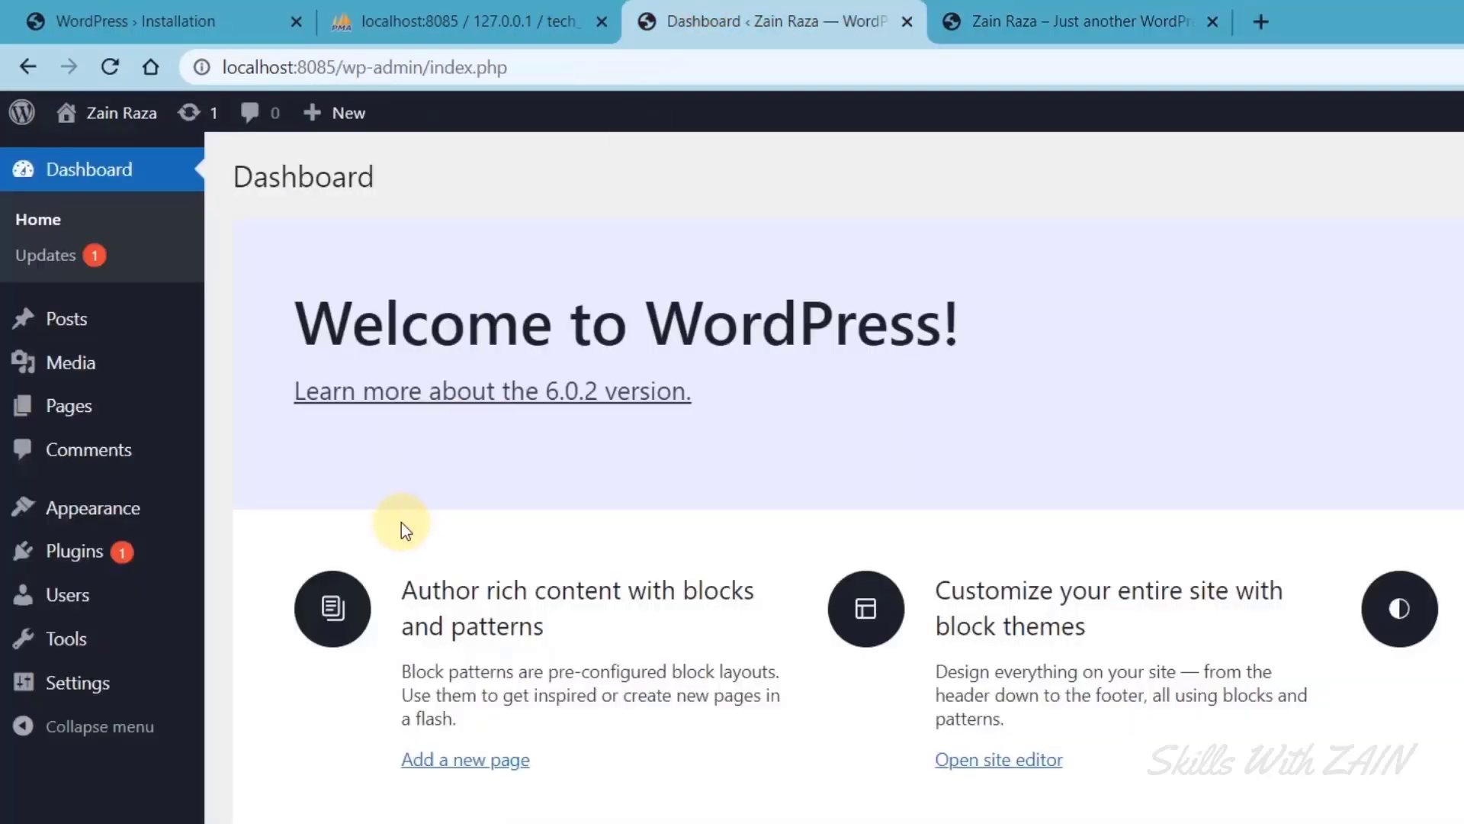